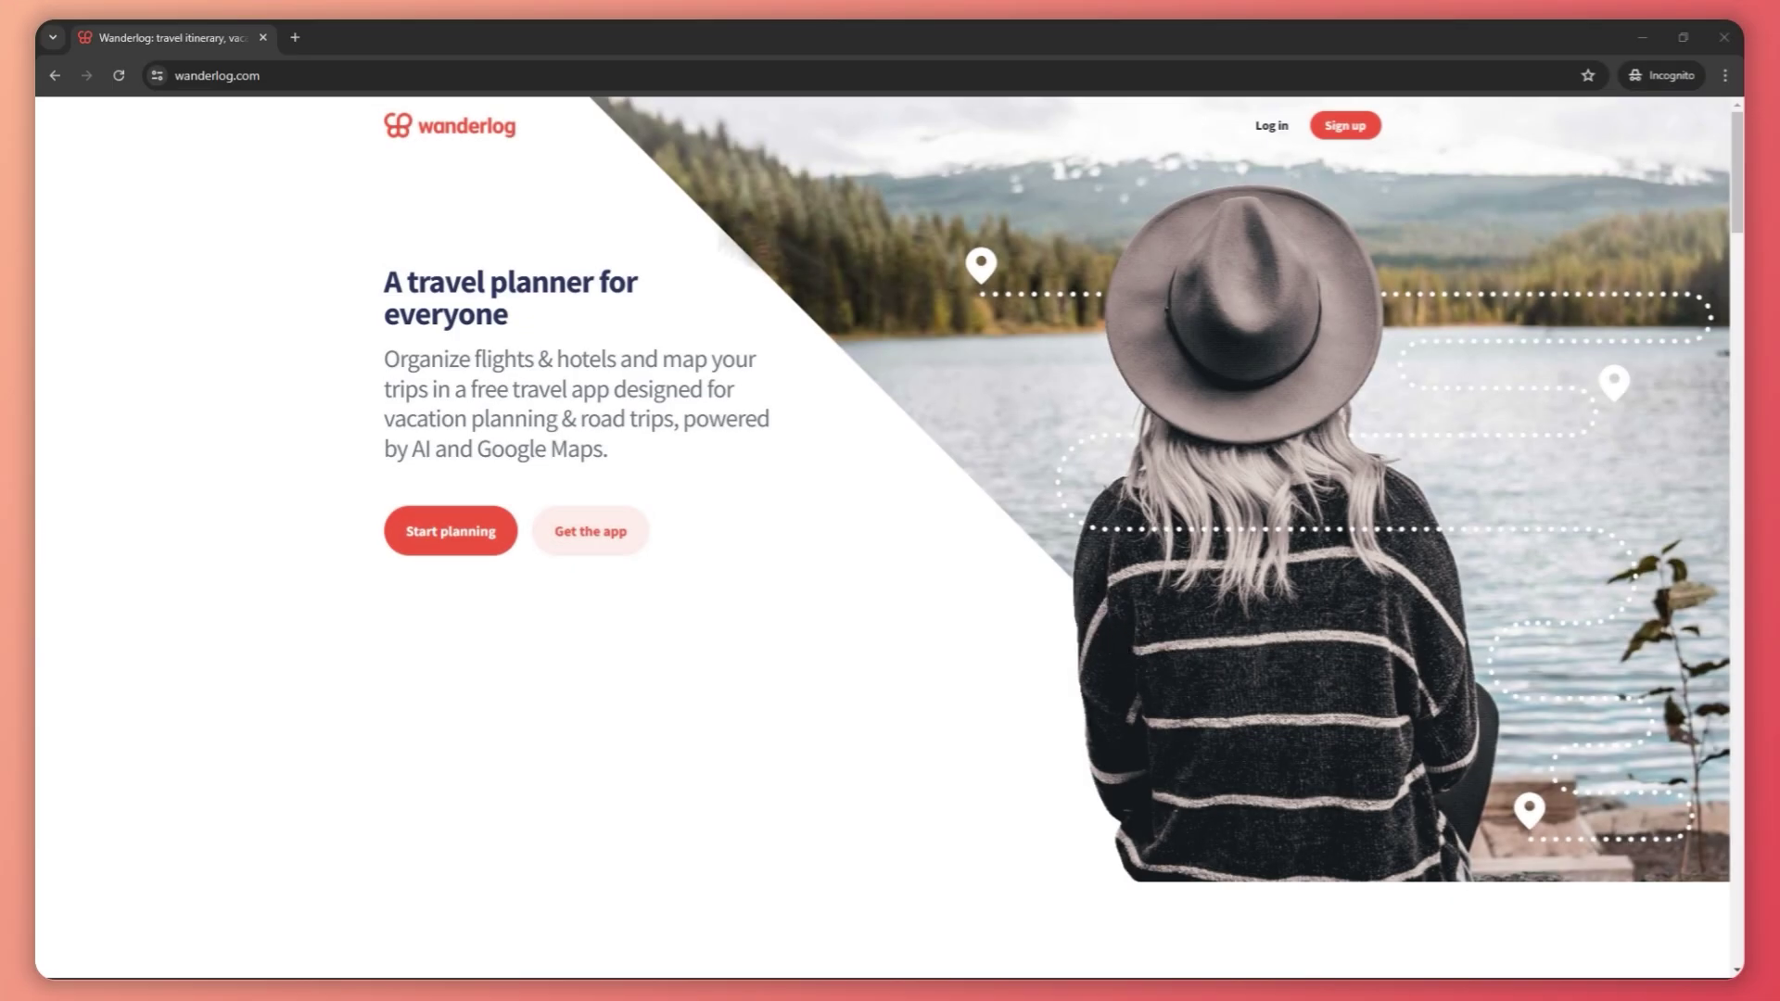
{"action": "left_click", "coordinate": [217, 76]}
{"action": "left_click", "coordinate": [200, 78]}
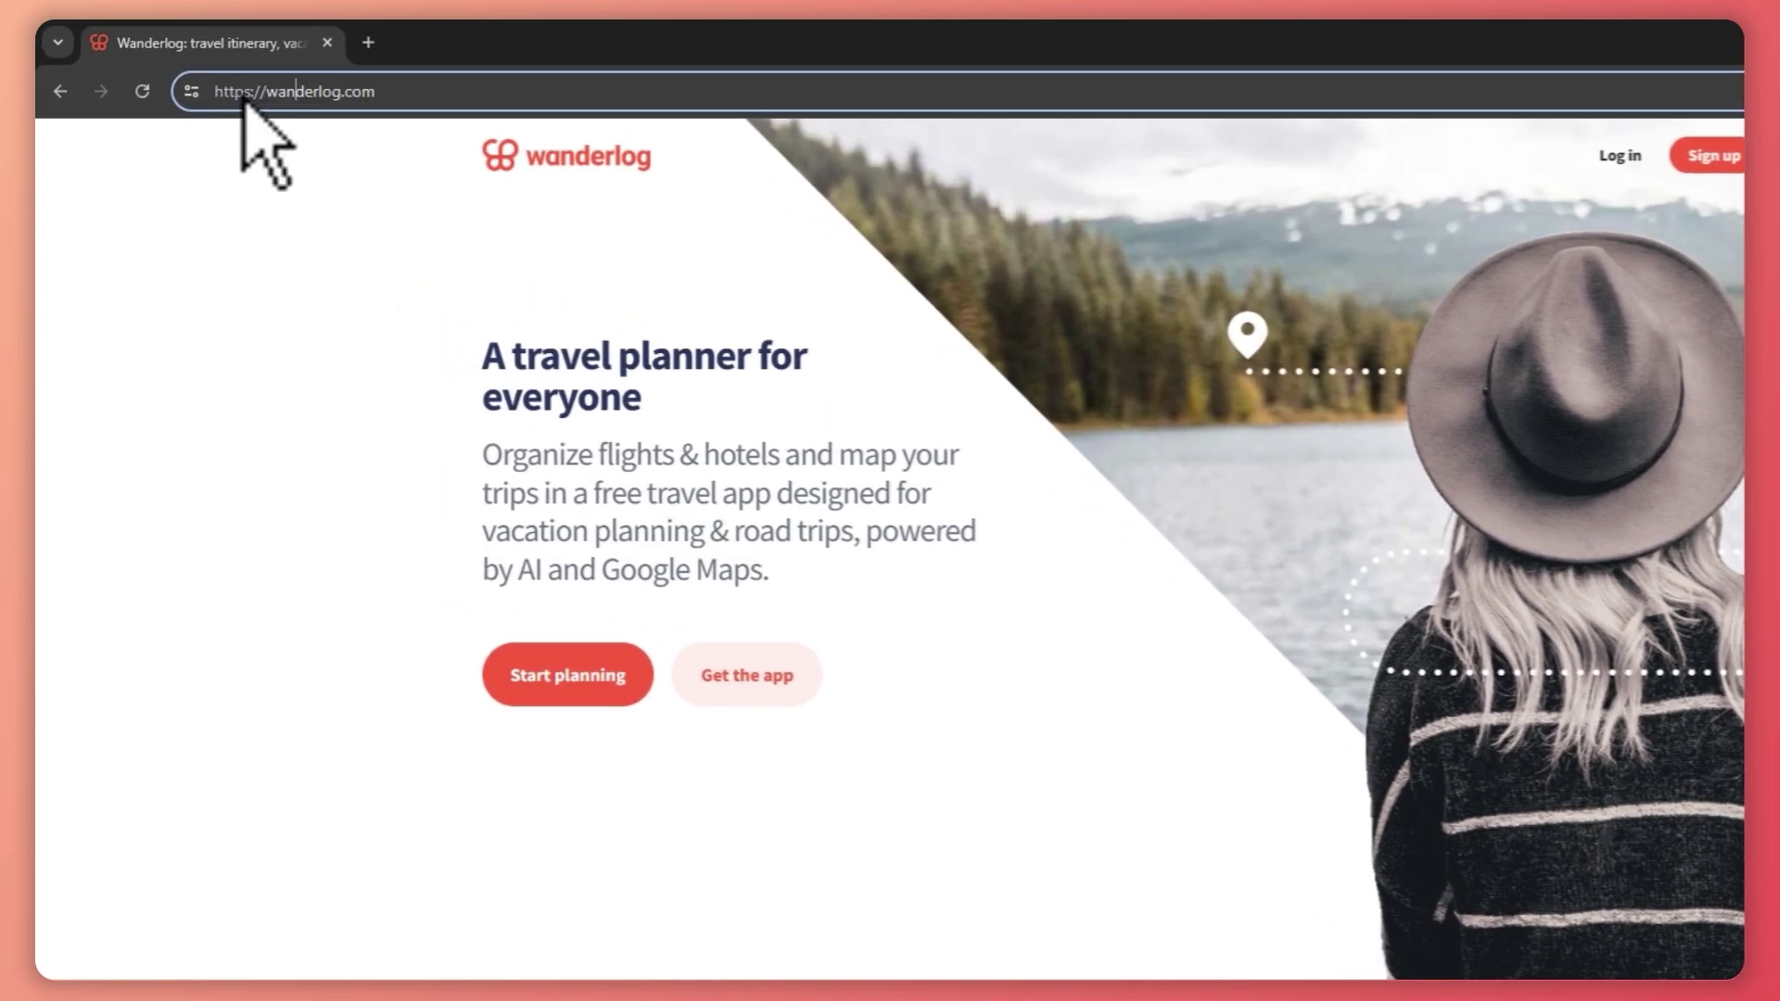
{"action": "left_click", "coordinate": [333, 176]}
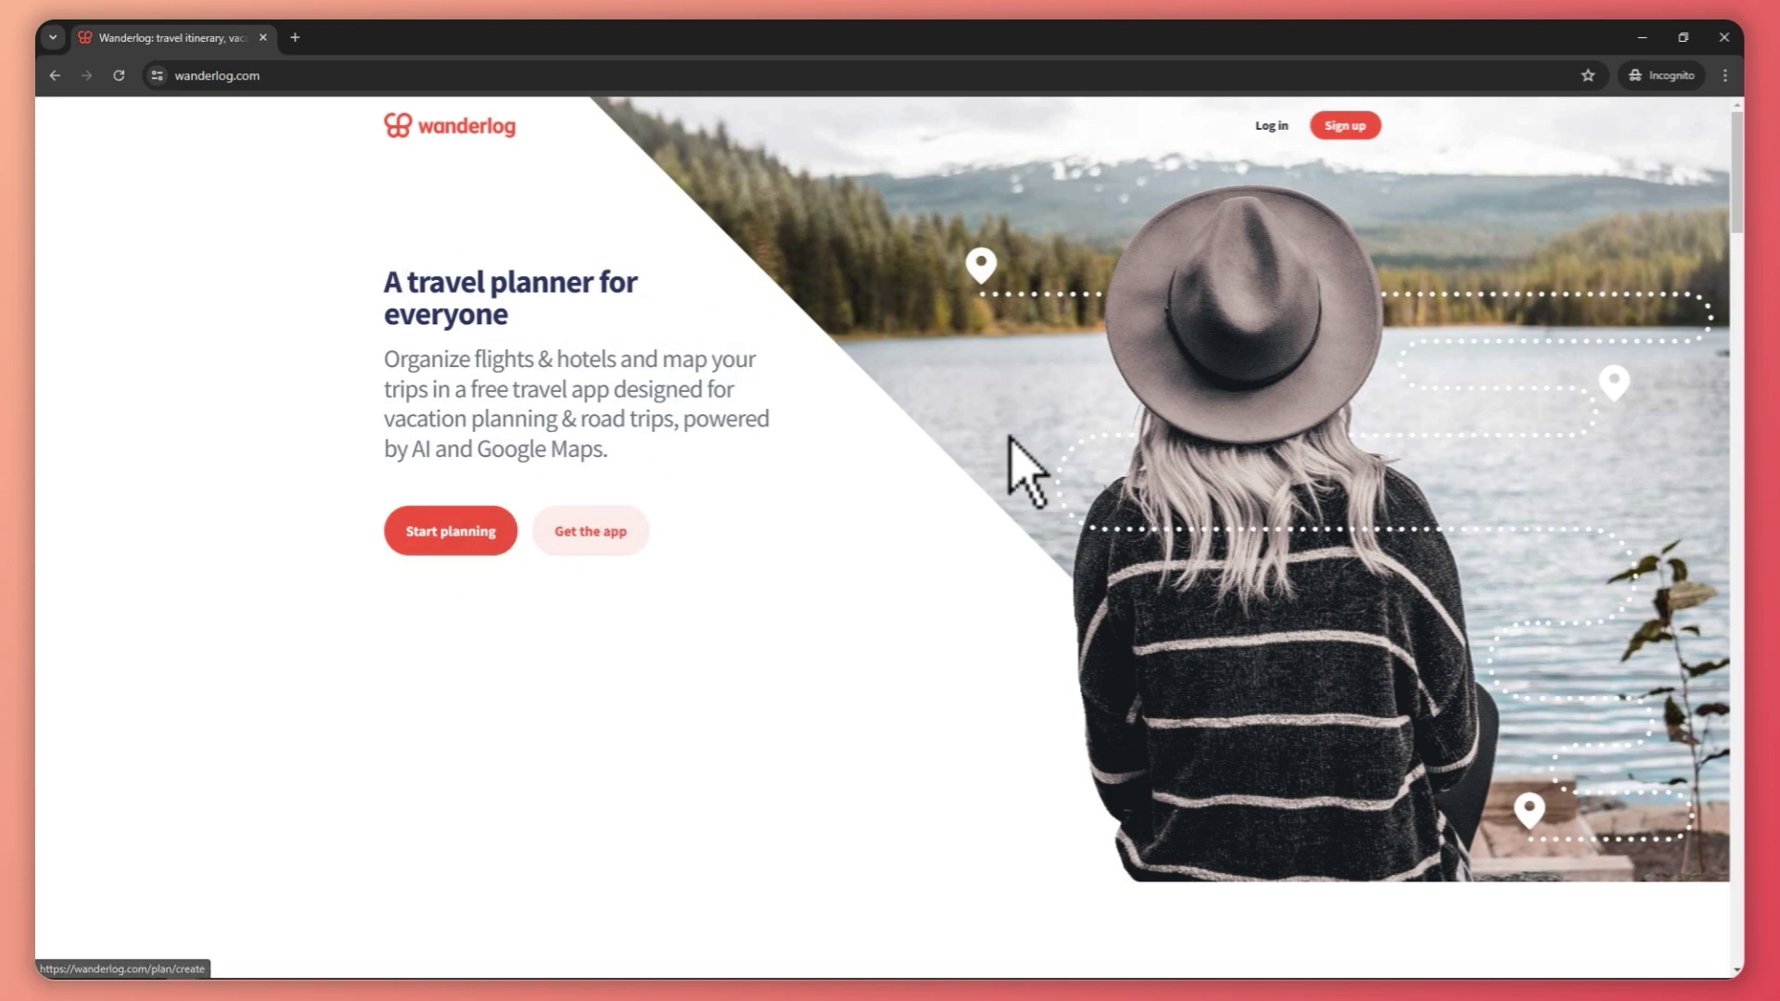
Begin planning a new trip and choose the country Japan as the destination.
{"action": "left_click", "coordinate": [454, 538]}
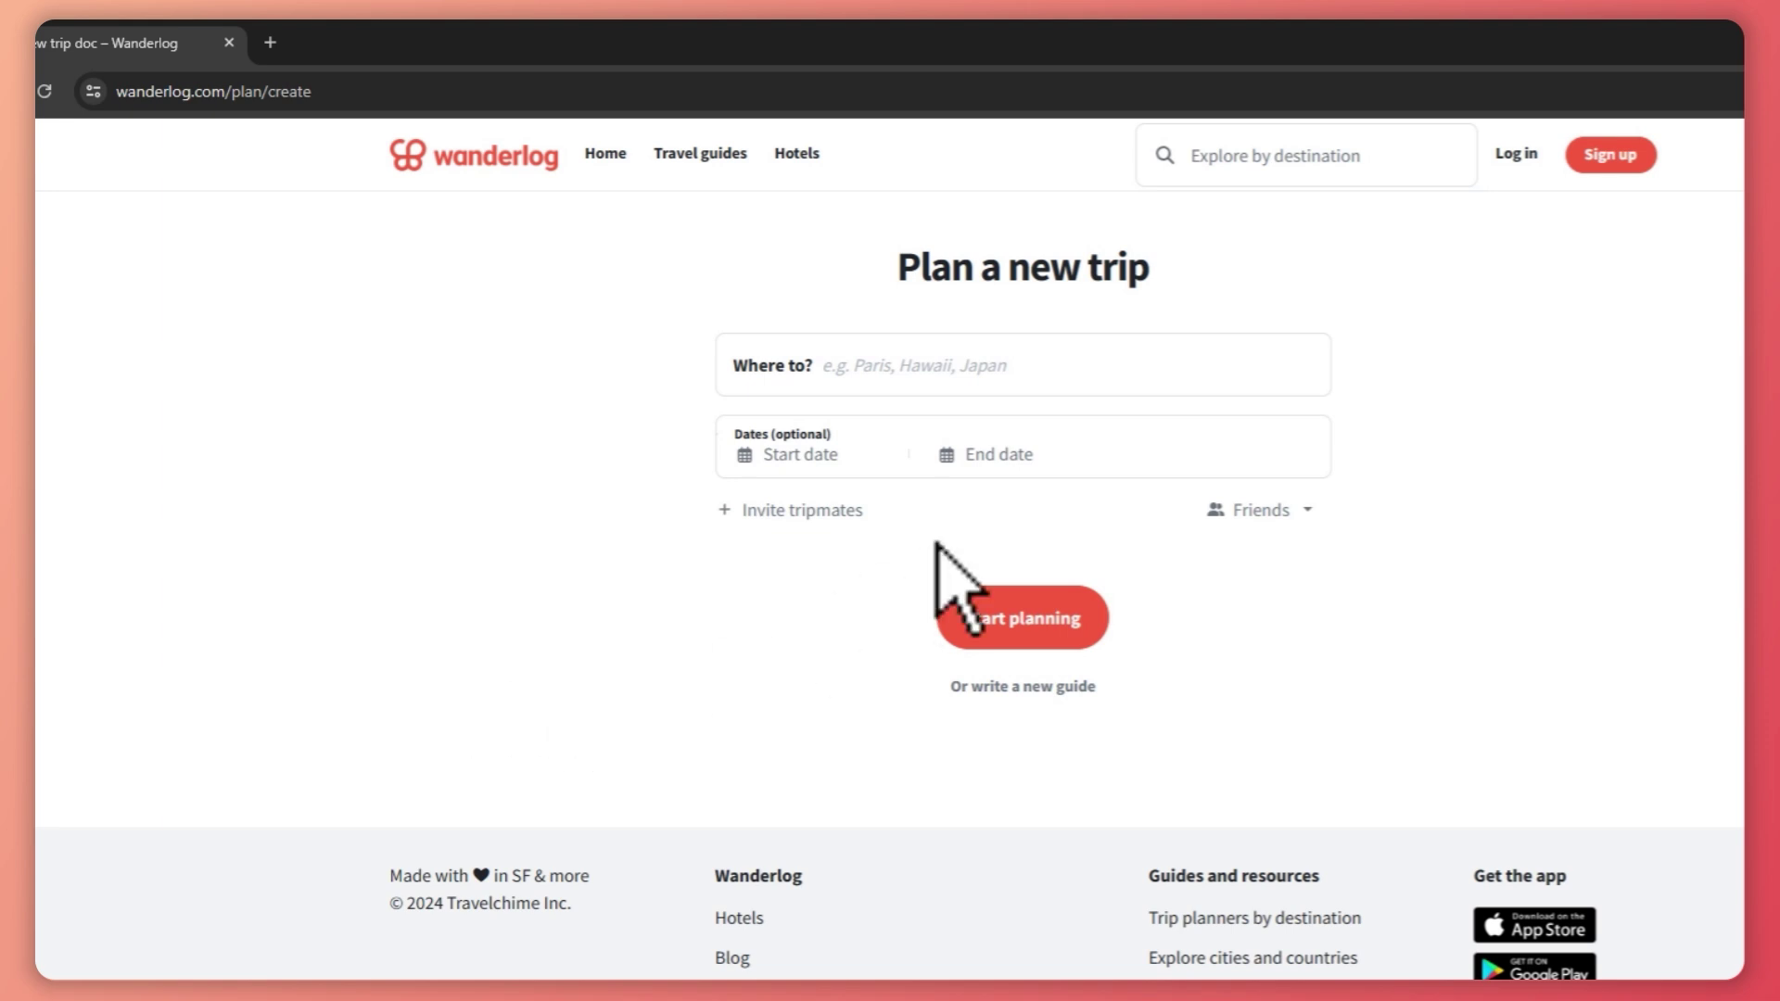
{"action": "left_click", "coordinate": [1034, 359]}
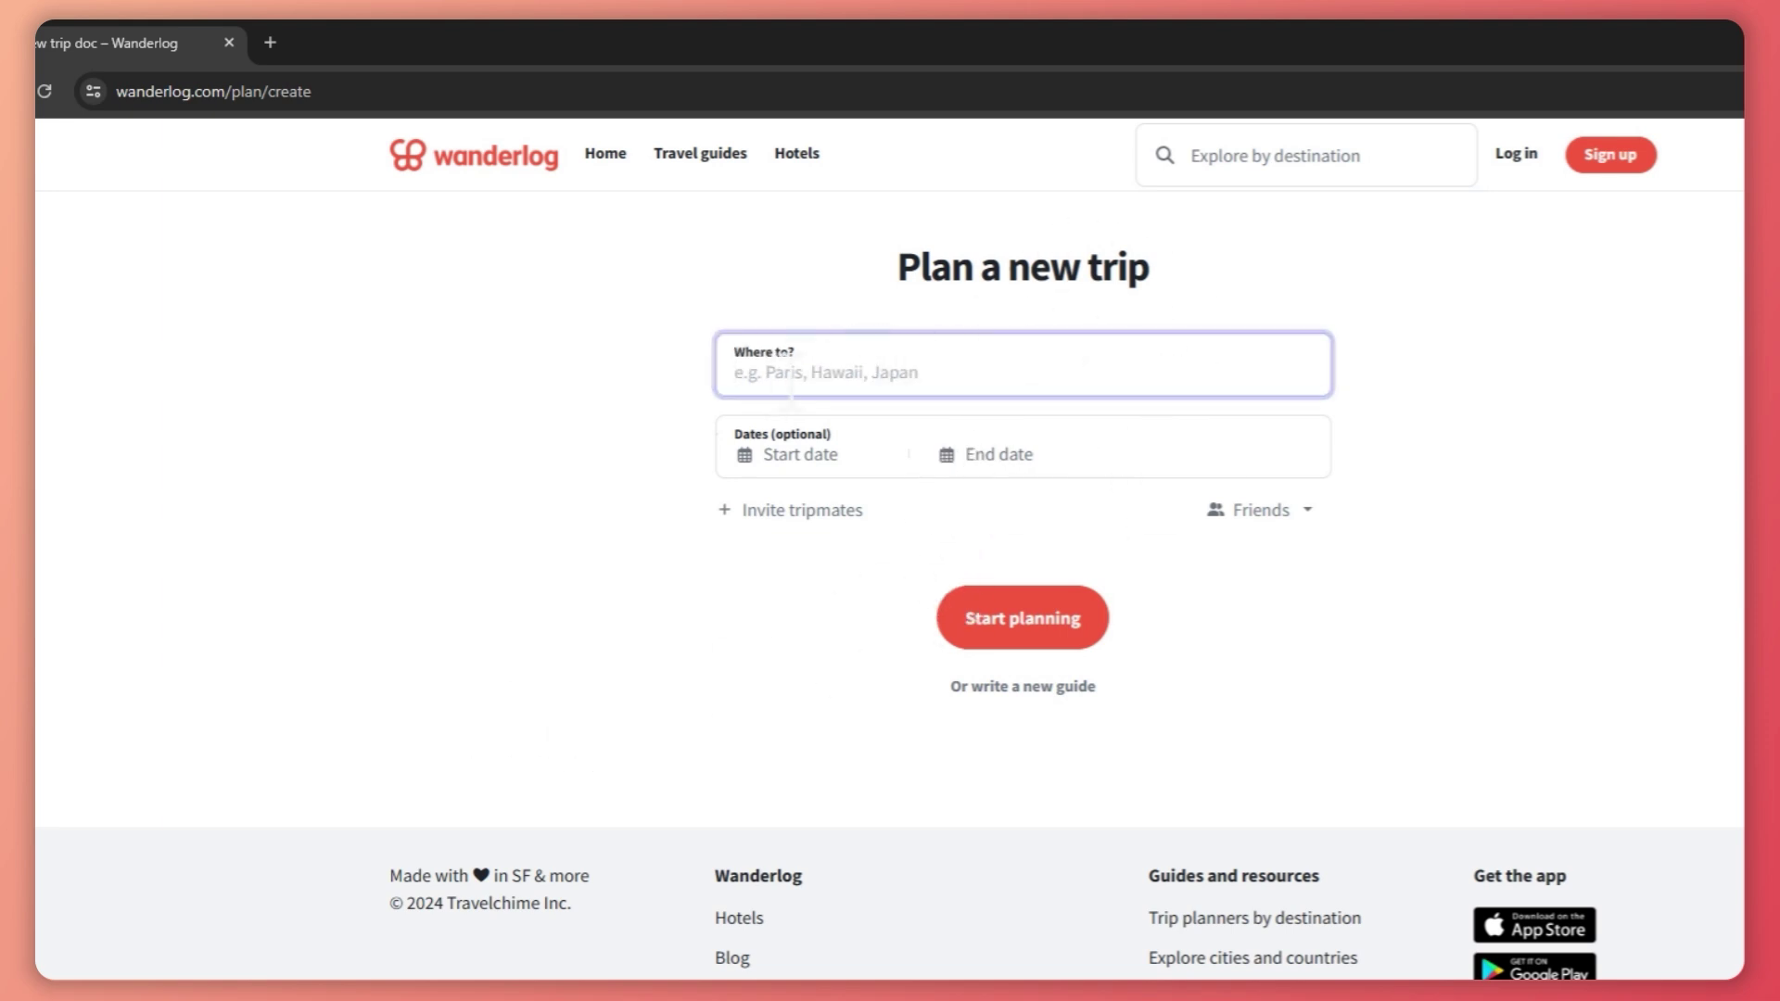
{"action": "type", "text": "japan"}
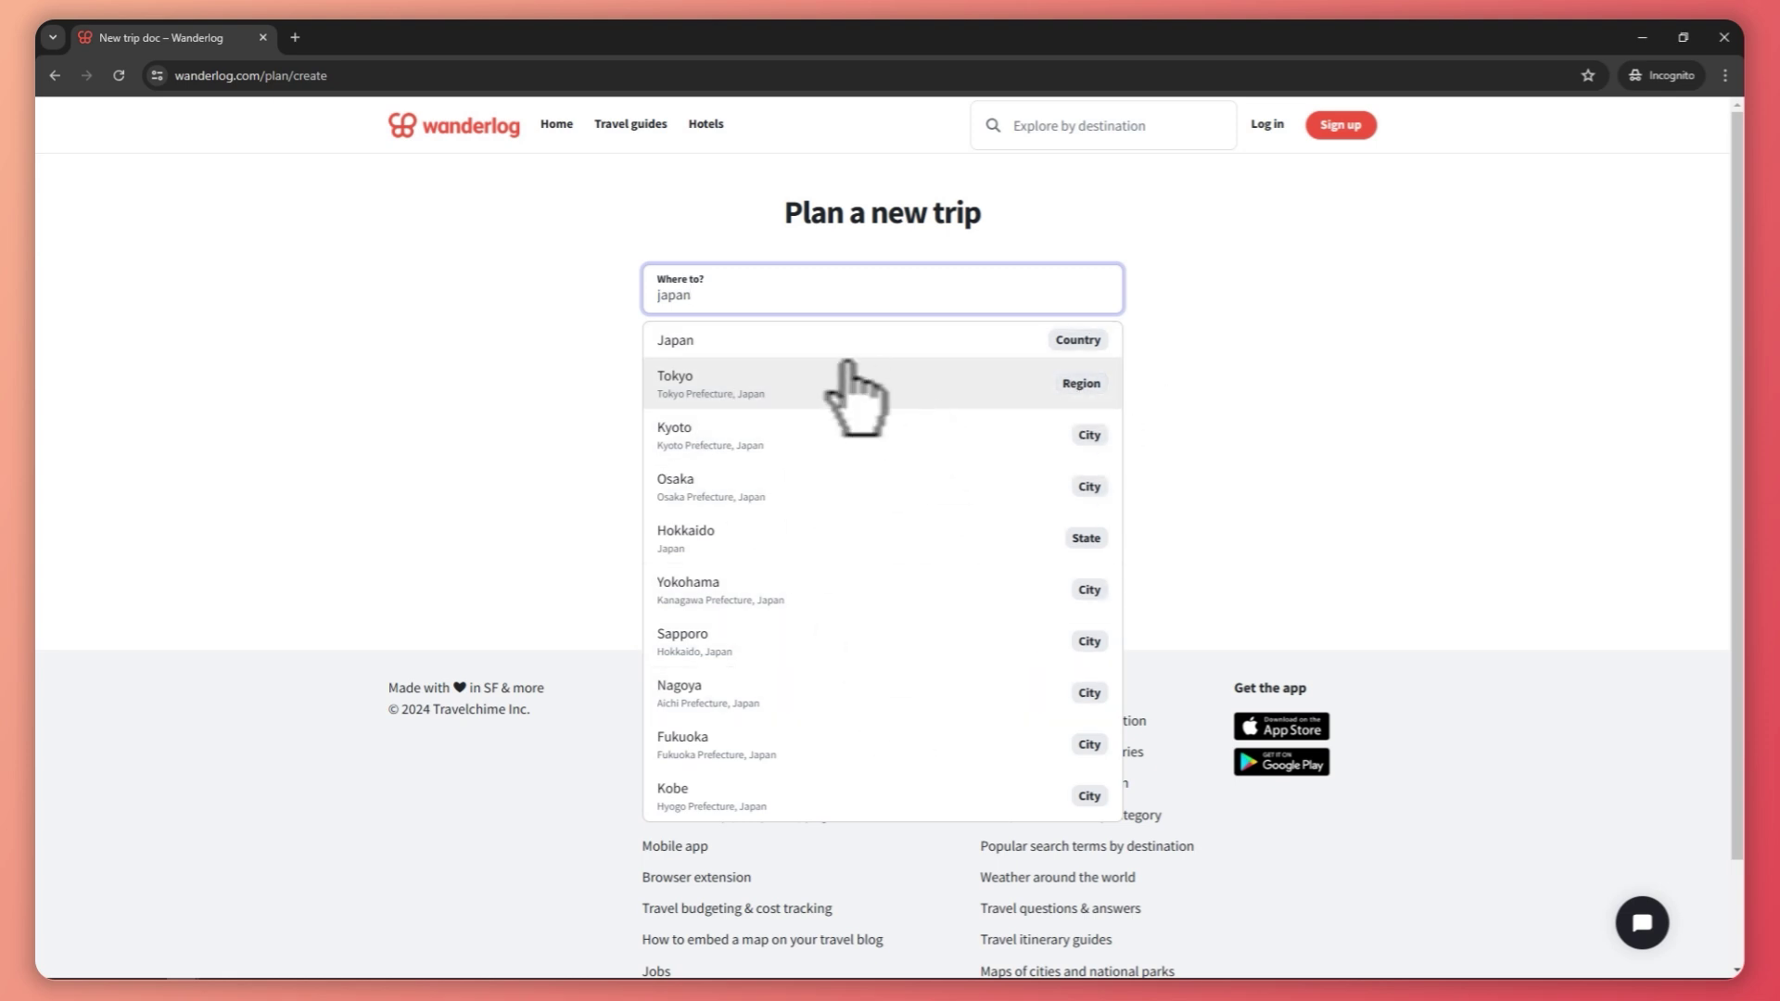
{"action": "left_click", "coordinate": [733, 343]}
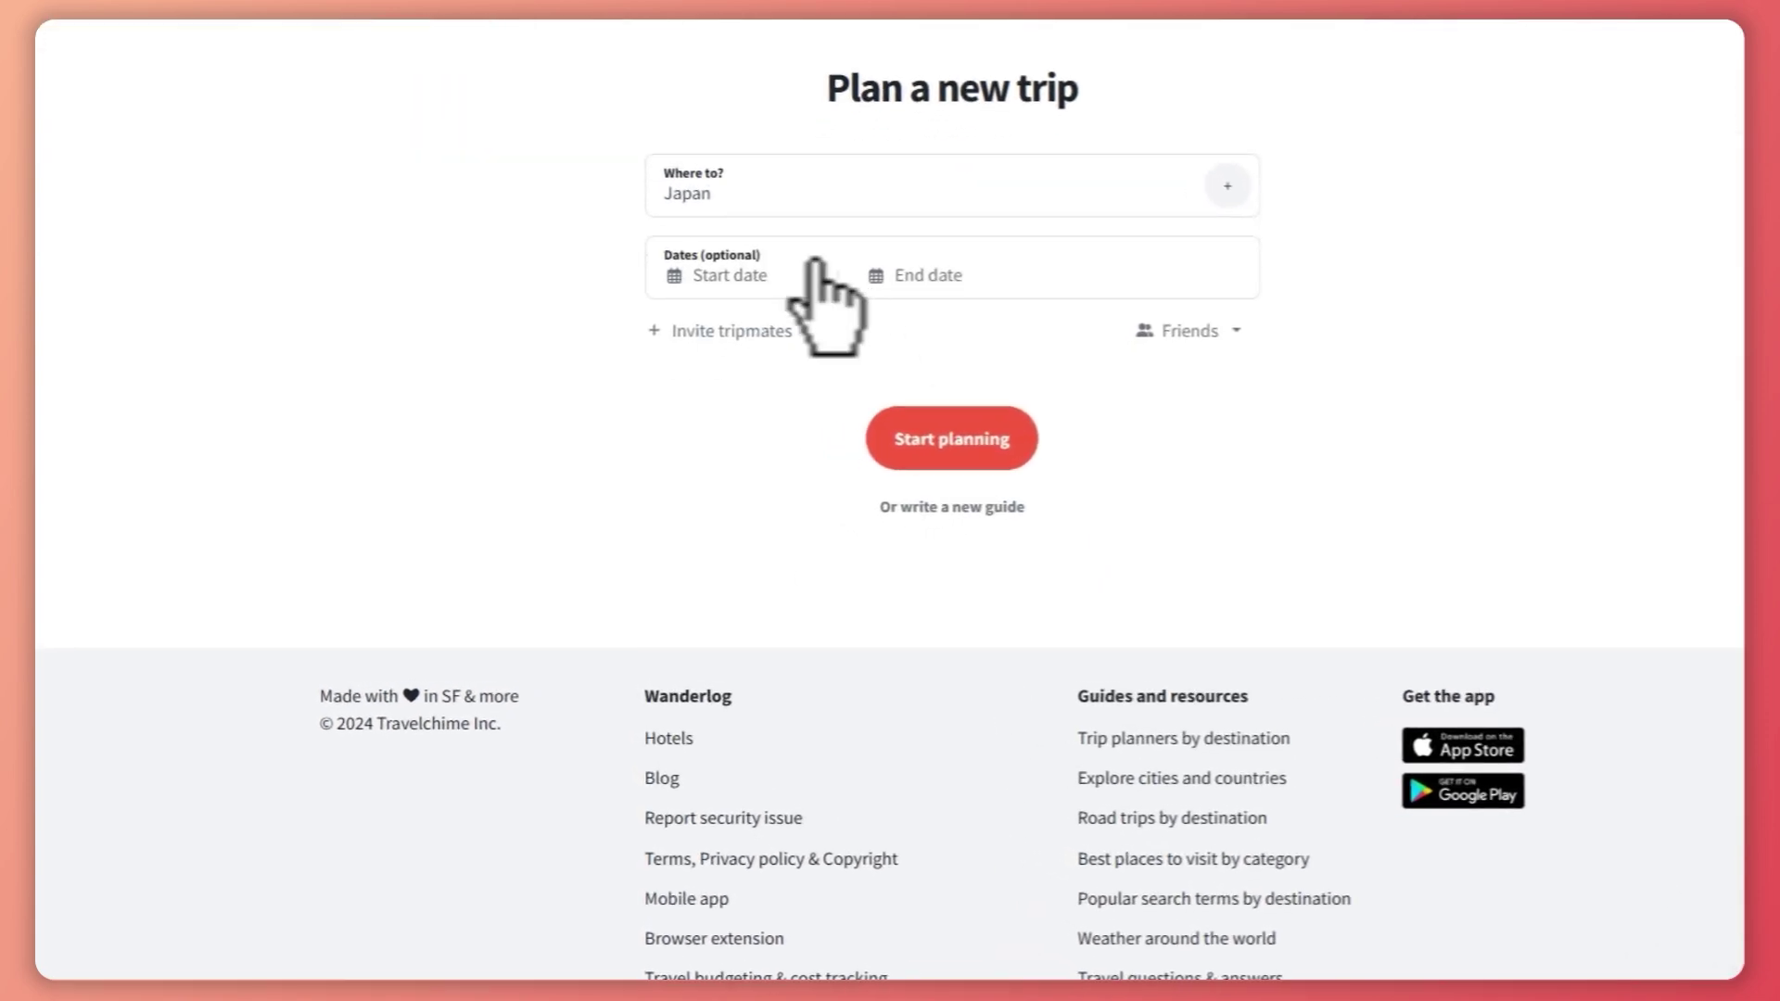
Set the trip dates from July 17 to July 22, 2024.
{"action": "left_click", "coordinate": [800, 374]}
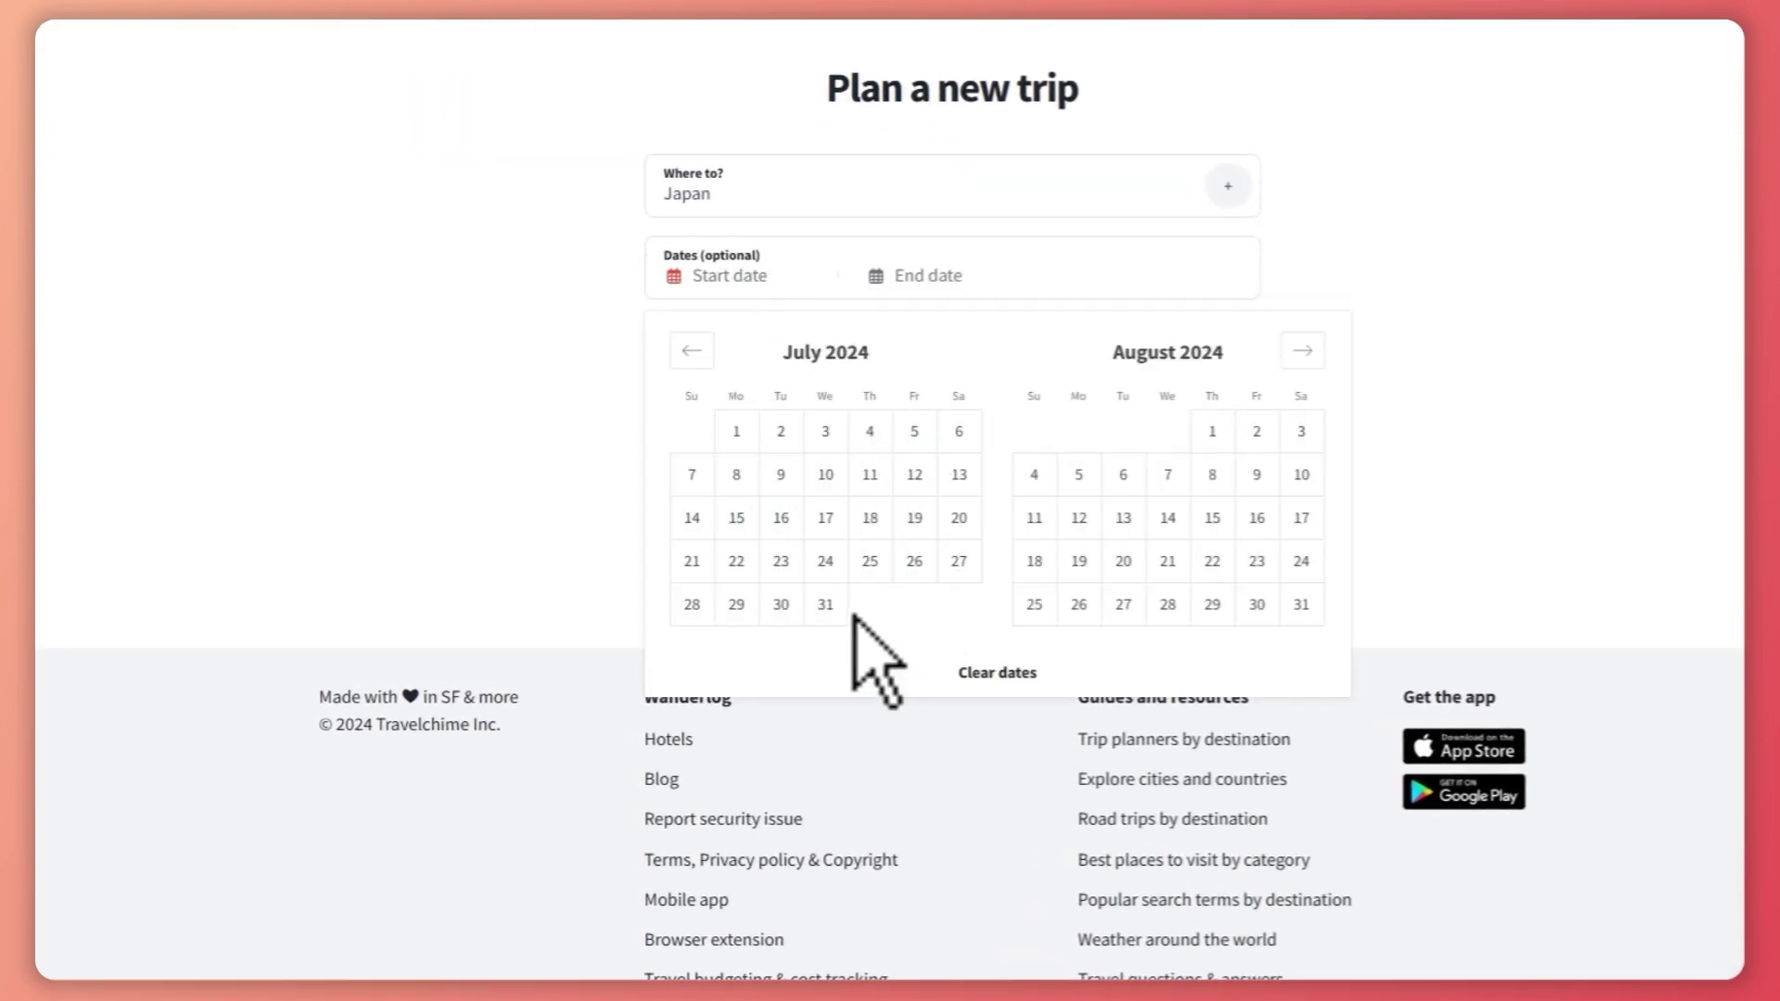
{"action": "left_click", "coordinate": [825, 518]}
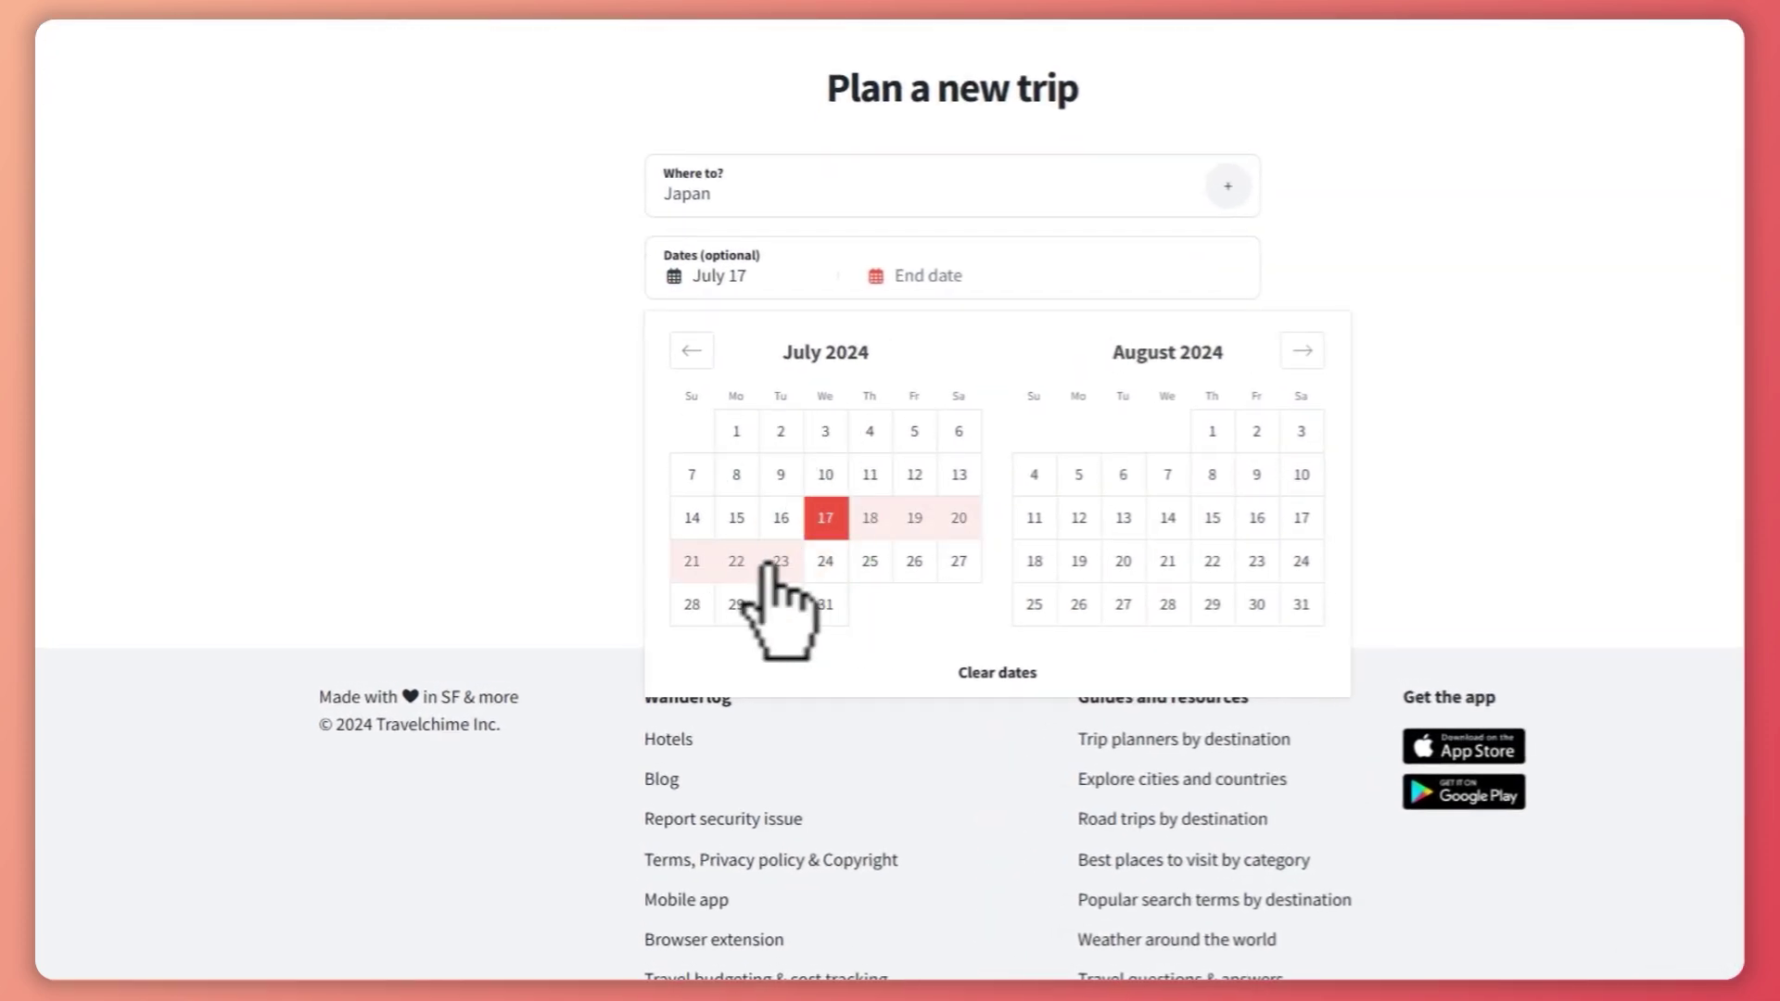
{"action": "left_click", "coordinate": [756, 562]}
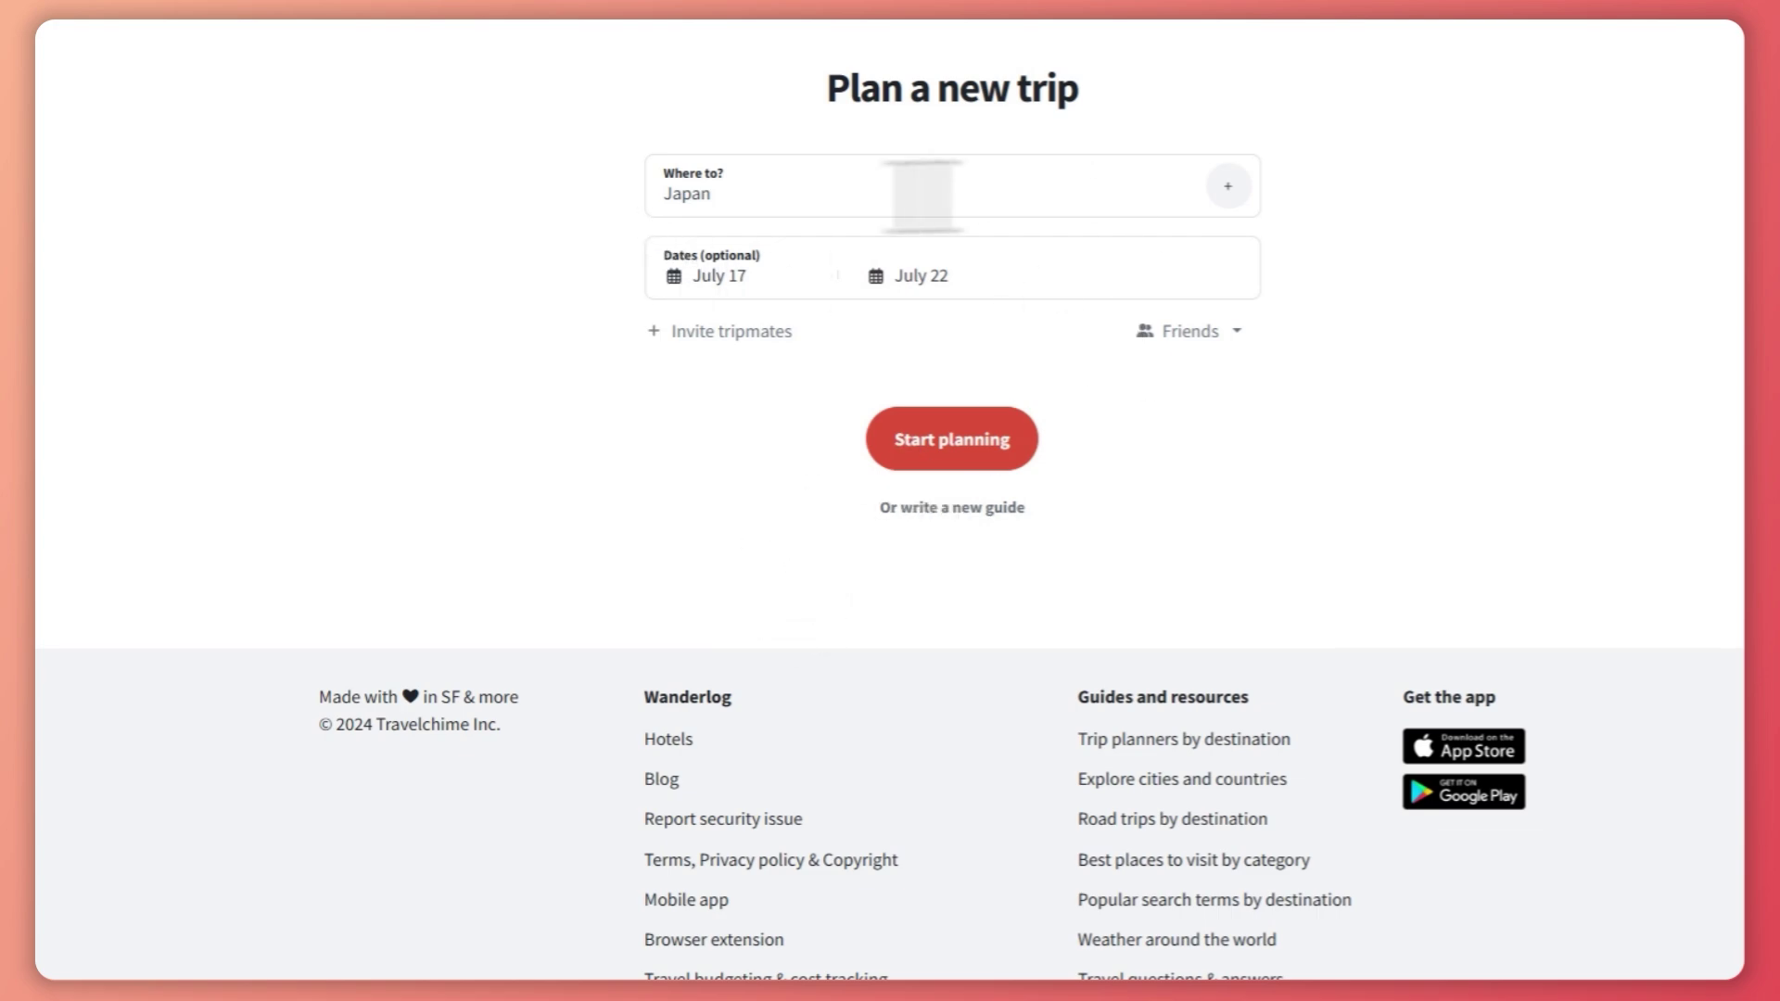
Check the tripmate invitation and the trip's visibility options without changing either of them.
{"action": "left_click", "coordinate": [682, 334]}
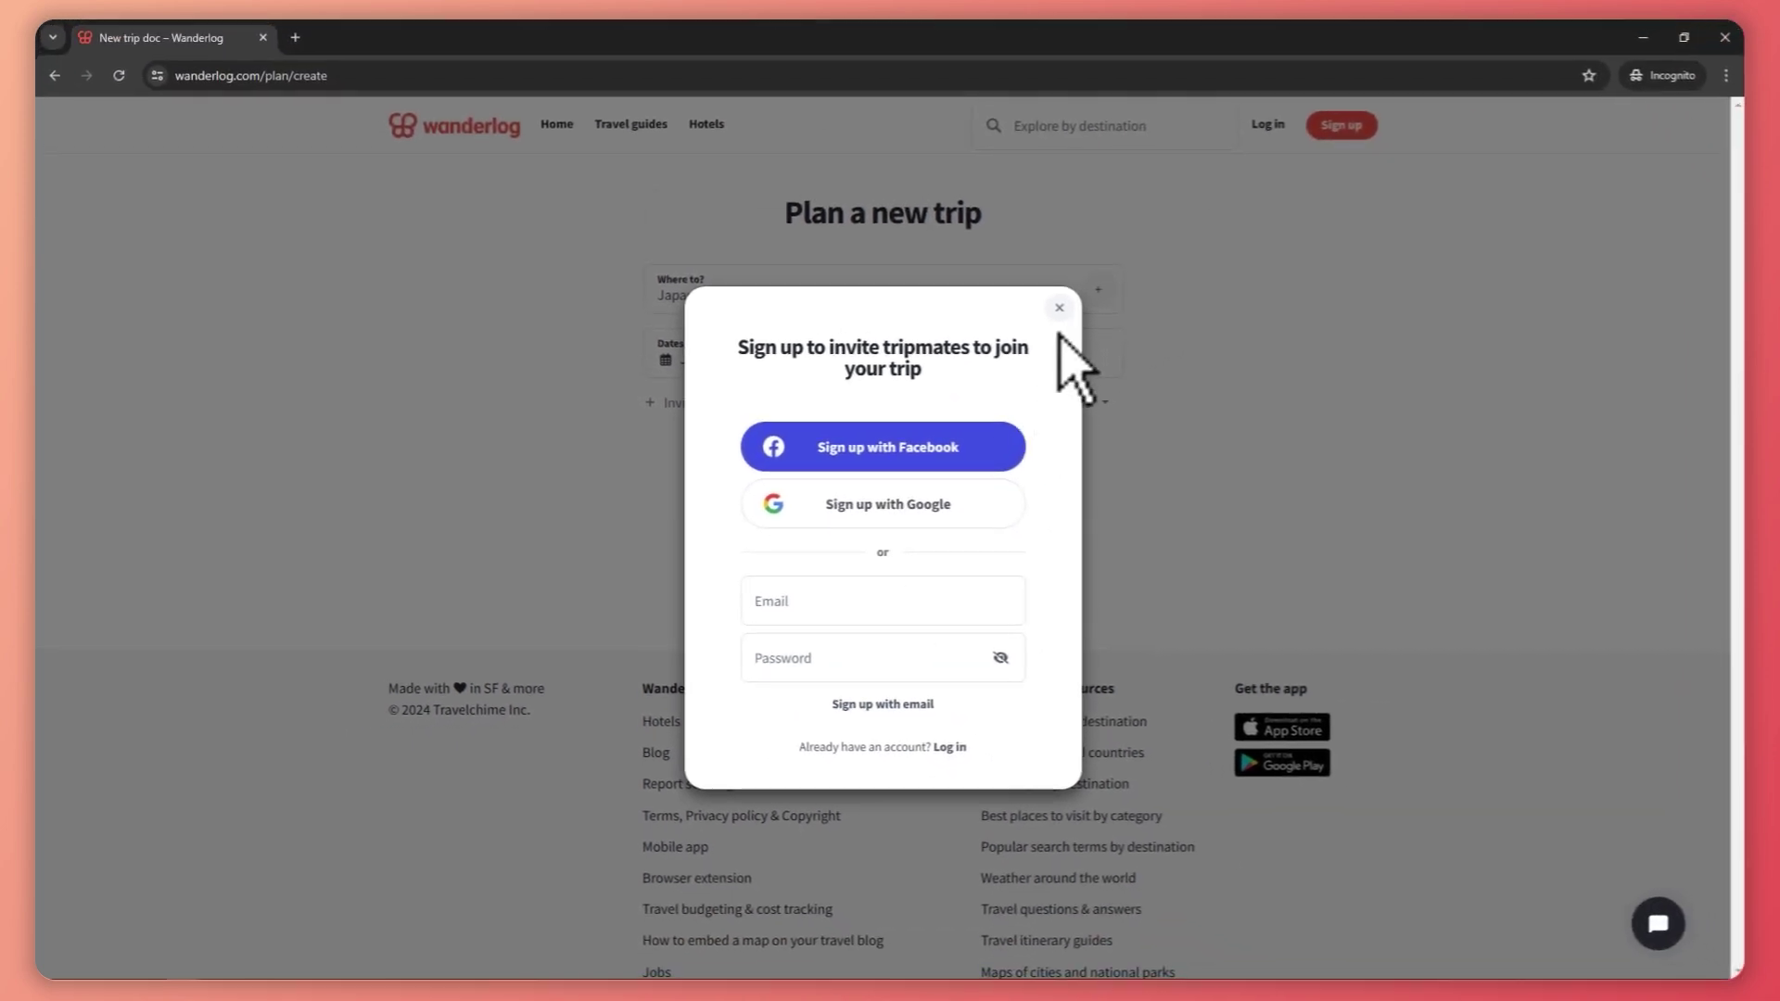
{"action": "left_click", "coordinate": [1059, 308]}
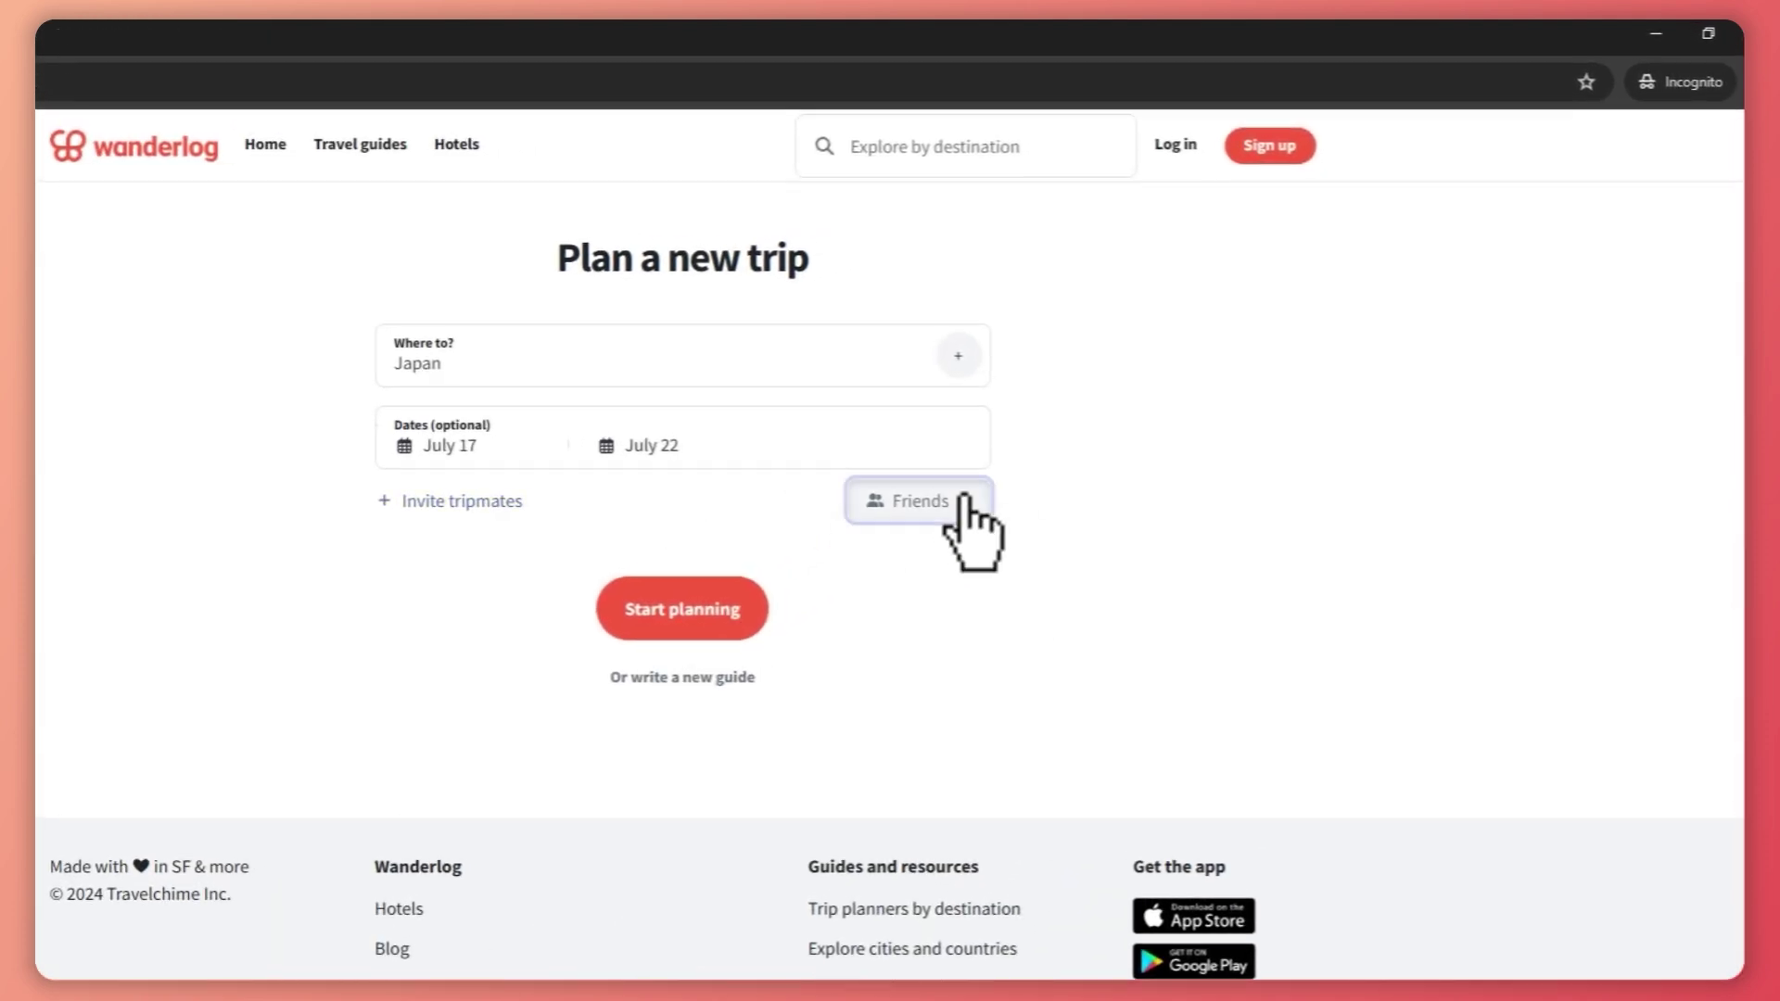
{"action": "left_click", "coordinate": [1066, 402]}
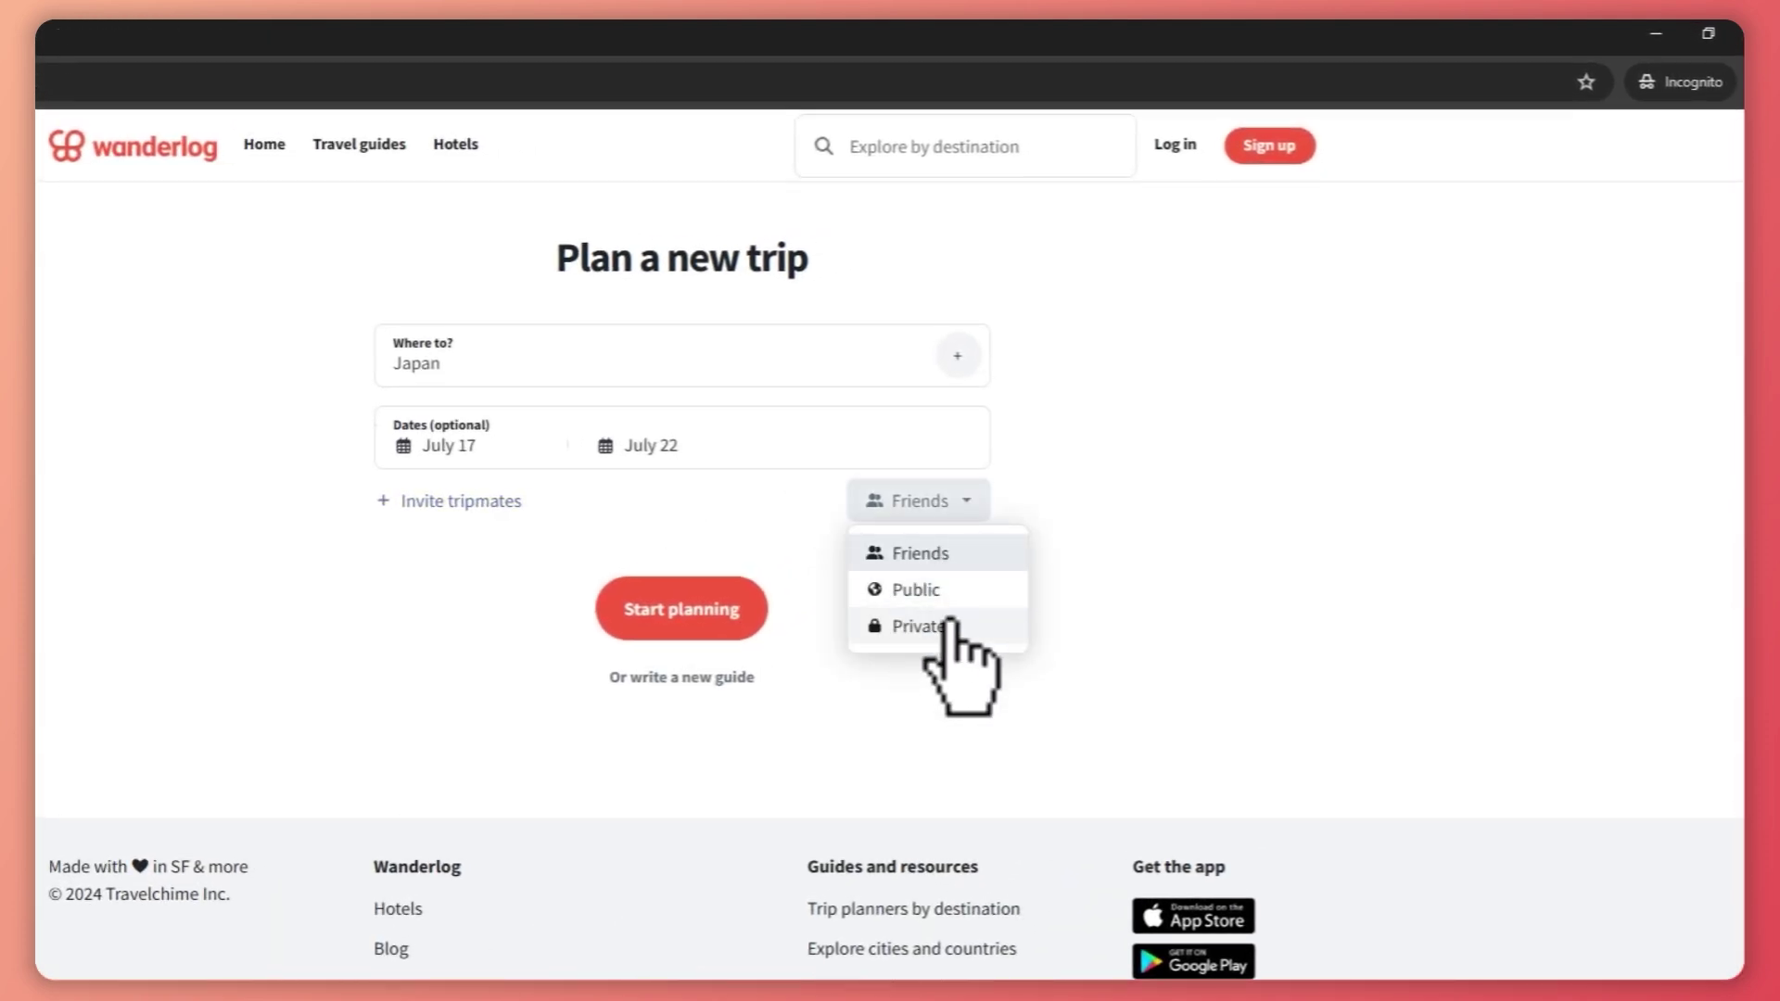
{"action": "left_click", "coordinate": [1116, 518]}
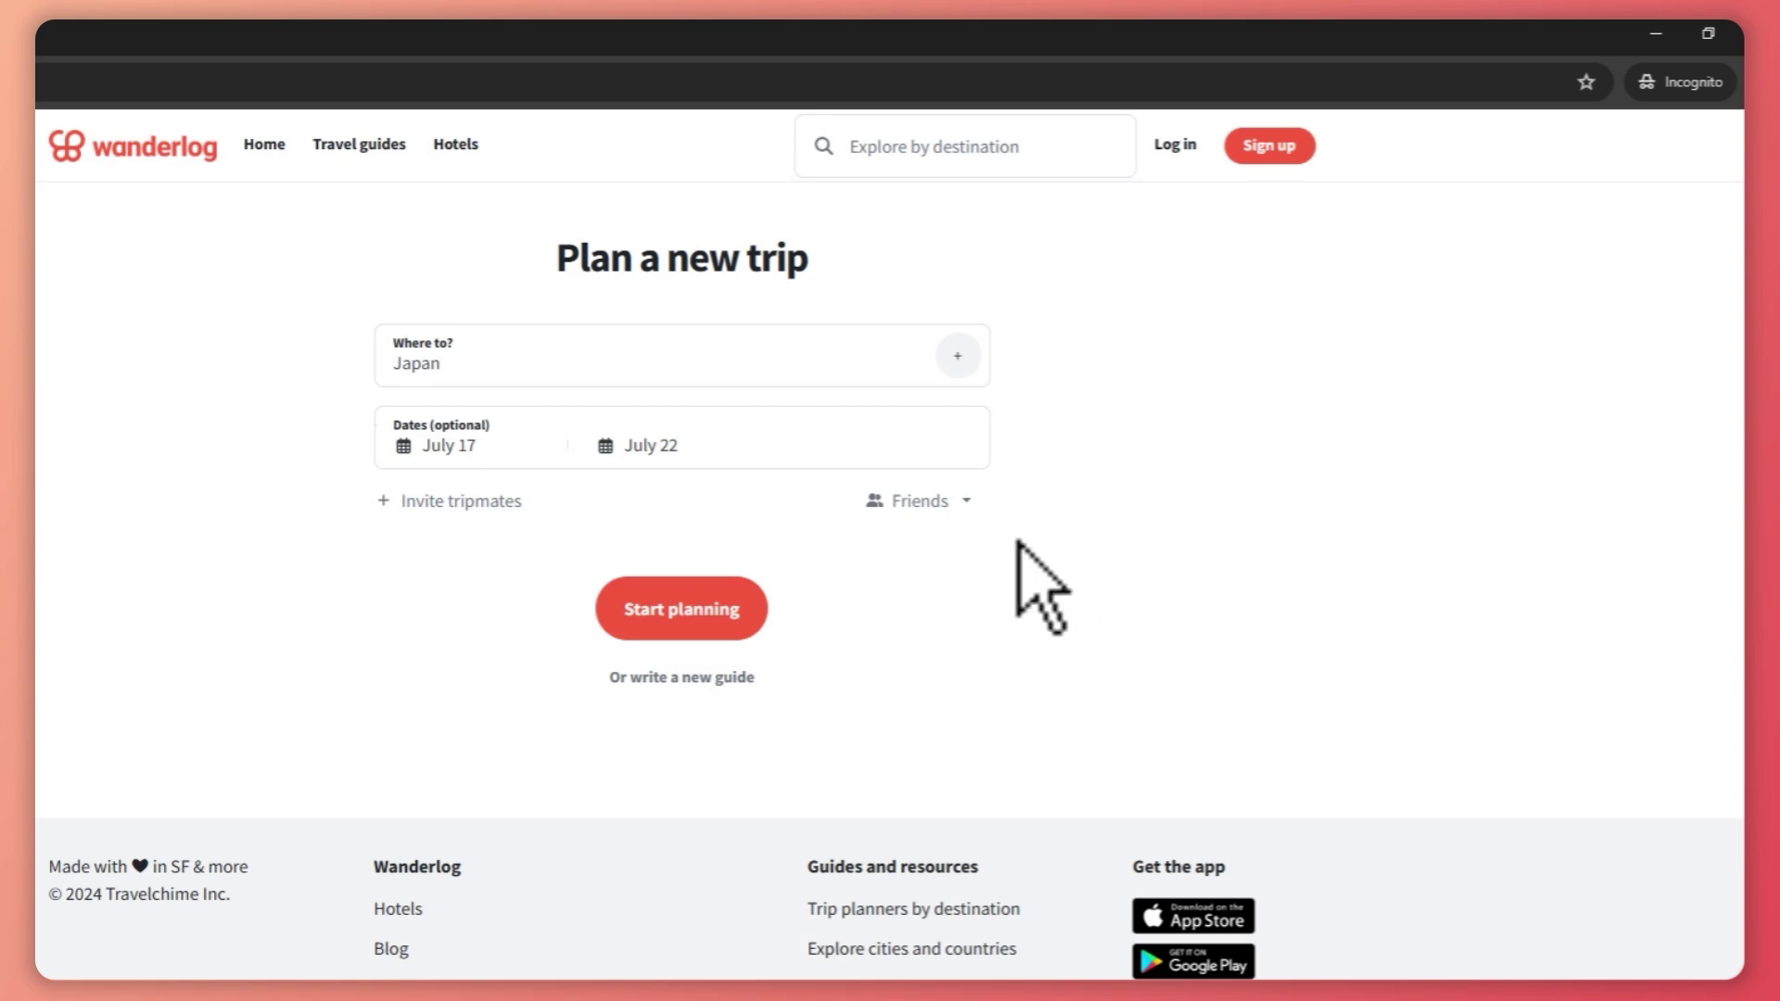
Submit the new Japan trip for planning and close the incognito browser window at the sign-up dialog.
{"action": "left_click", "coordinate": [646, 603]}
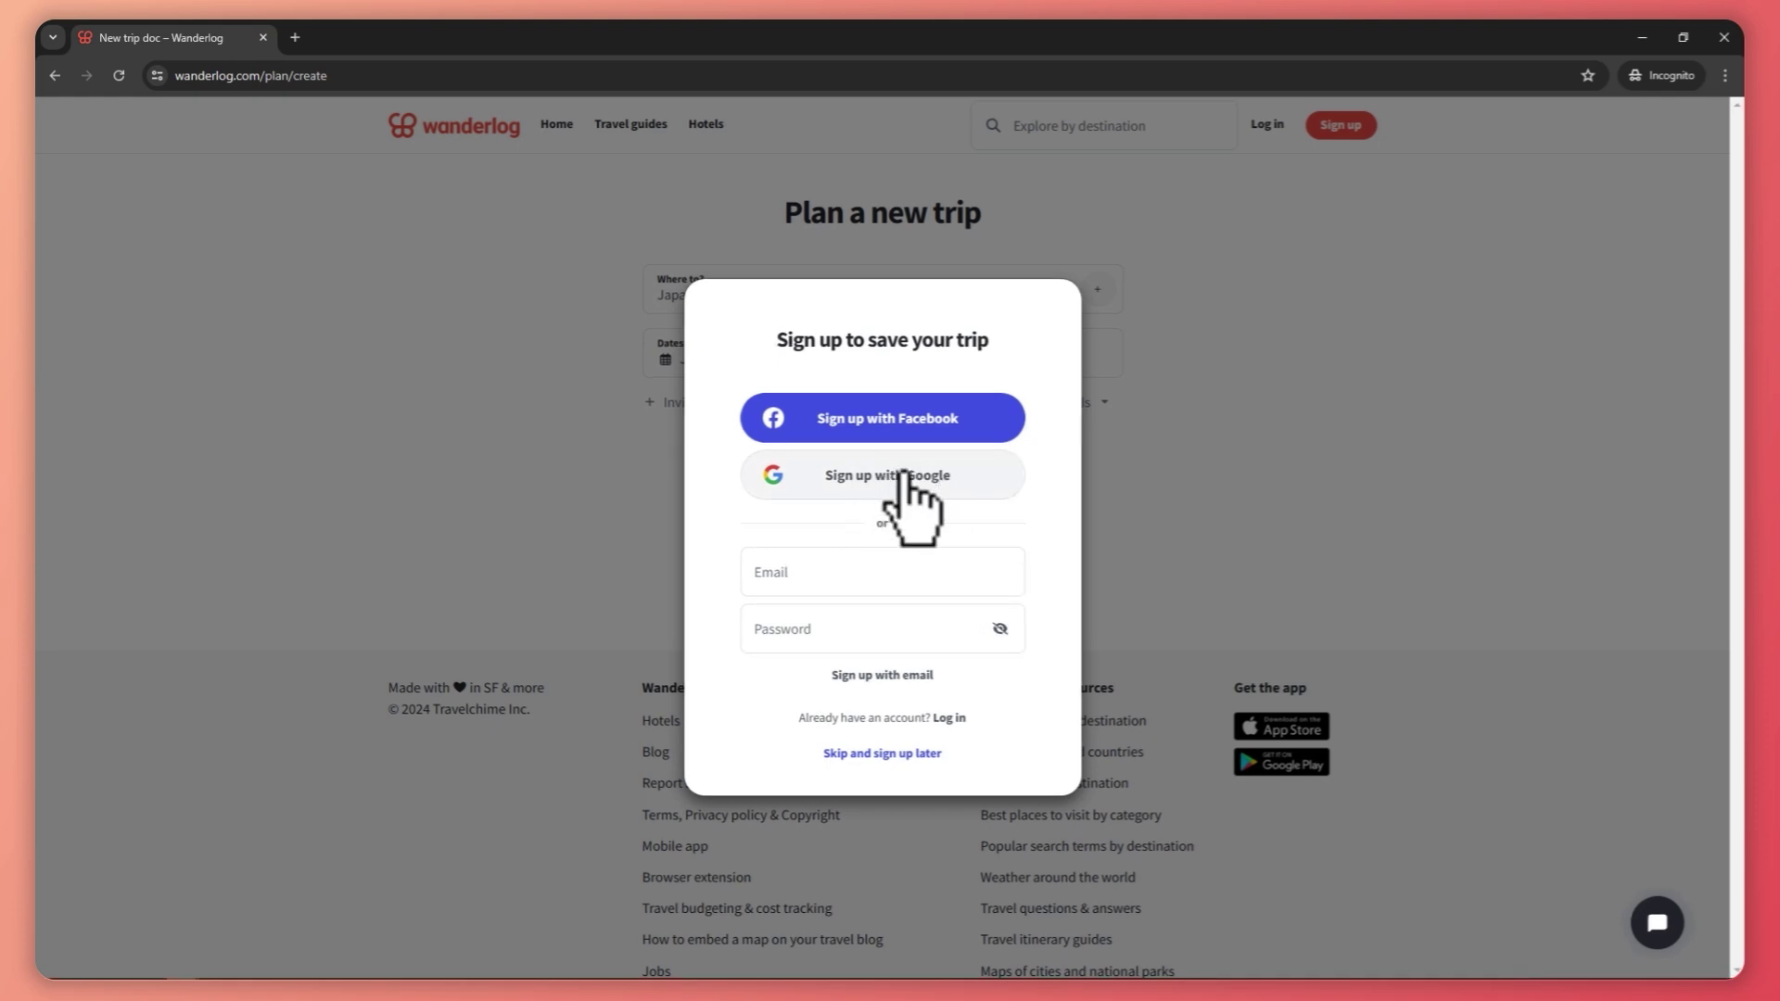
{"action": "left_click", "coordinate": [1724, 38]}
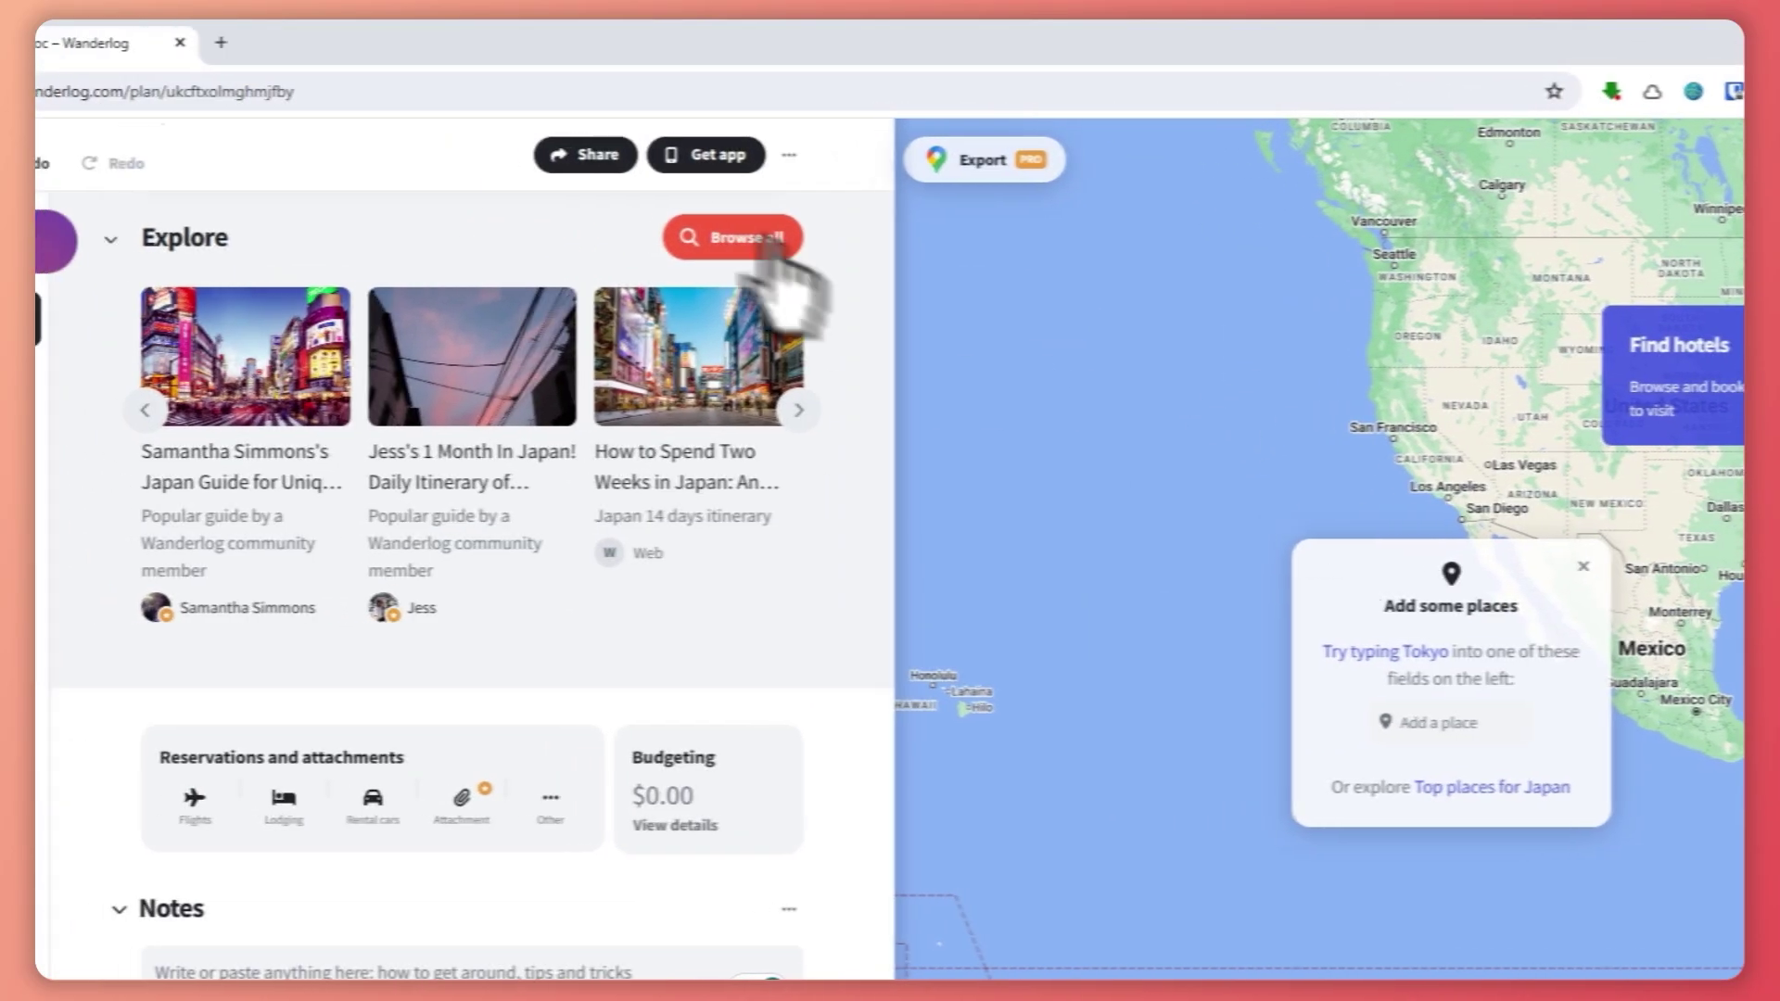
Rename the trip as "This Is My Trip to Japan".
{"action": "scroll", "coordinate": [719, 464], "scroll_direction": "up", "scroll_amount": 4}
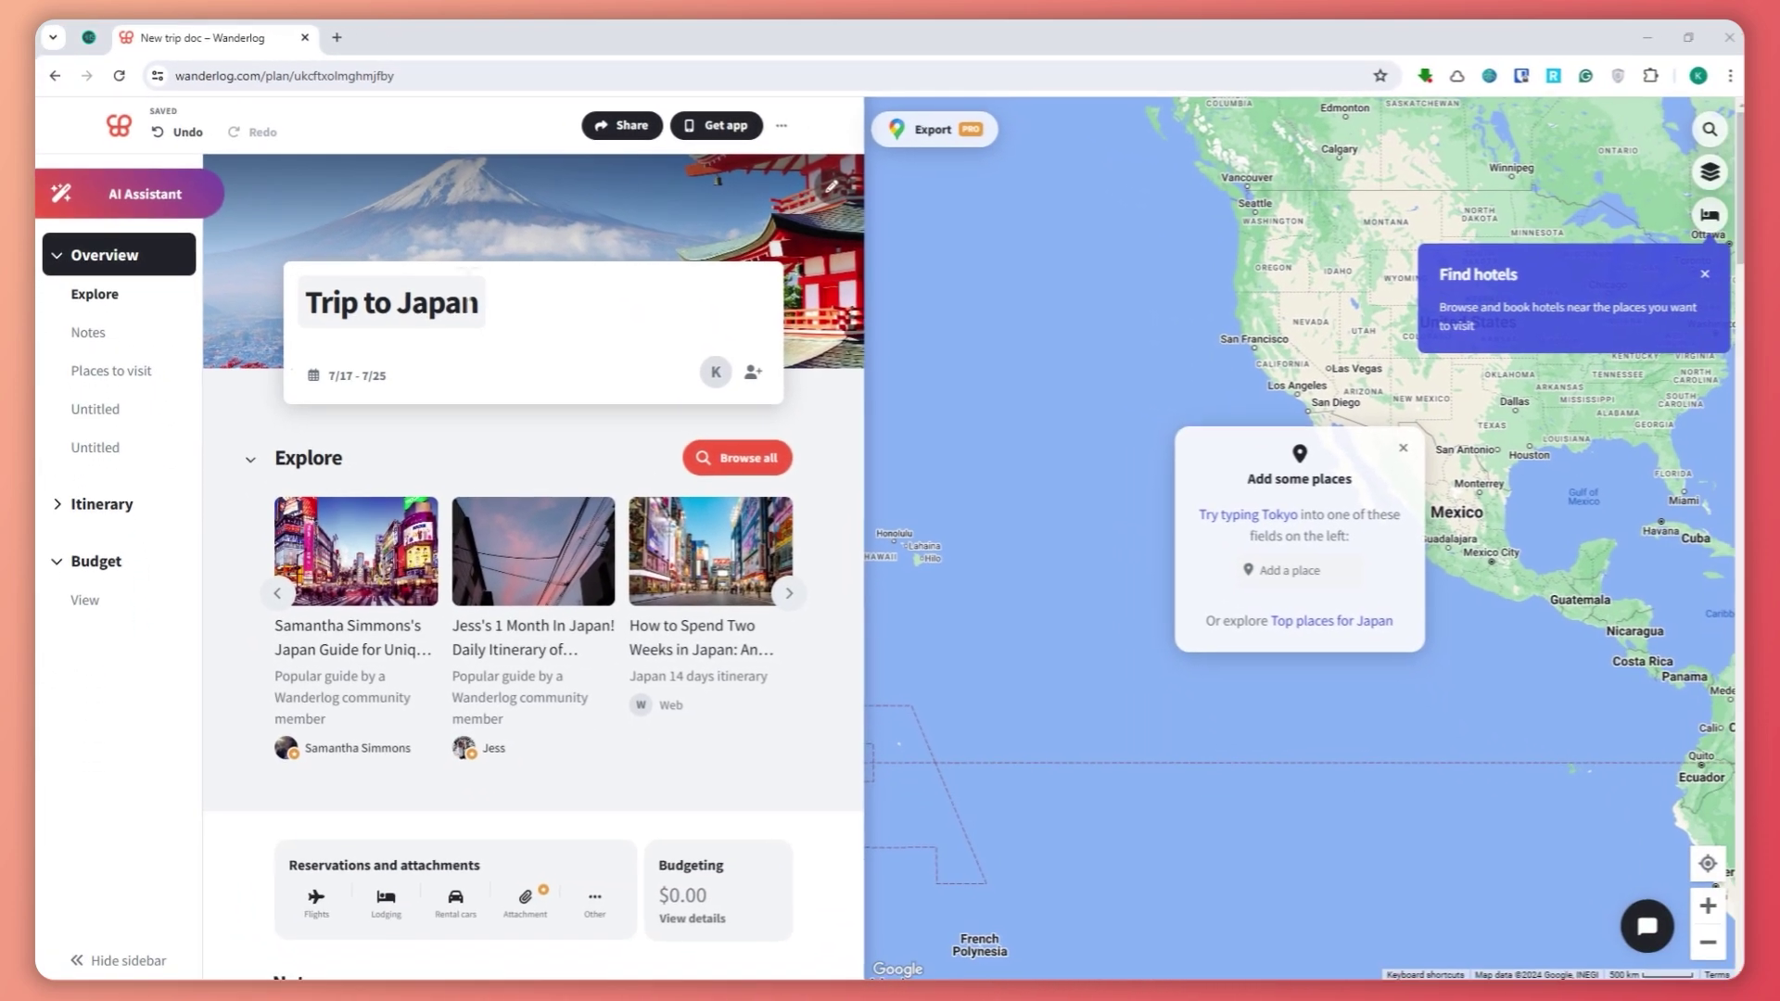
{"action": "left_click_drag", "start_coordinate": [328, 381], "coordinate": [390, 381]}
{"action": "left_click_drag", "start_coordinate": [411, 302], "coordinate": [324, 302]}
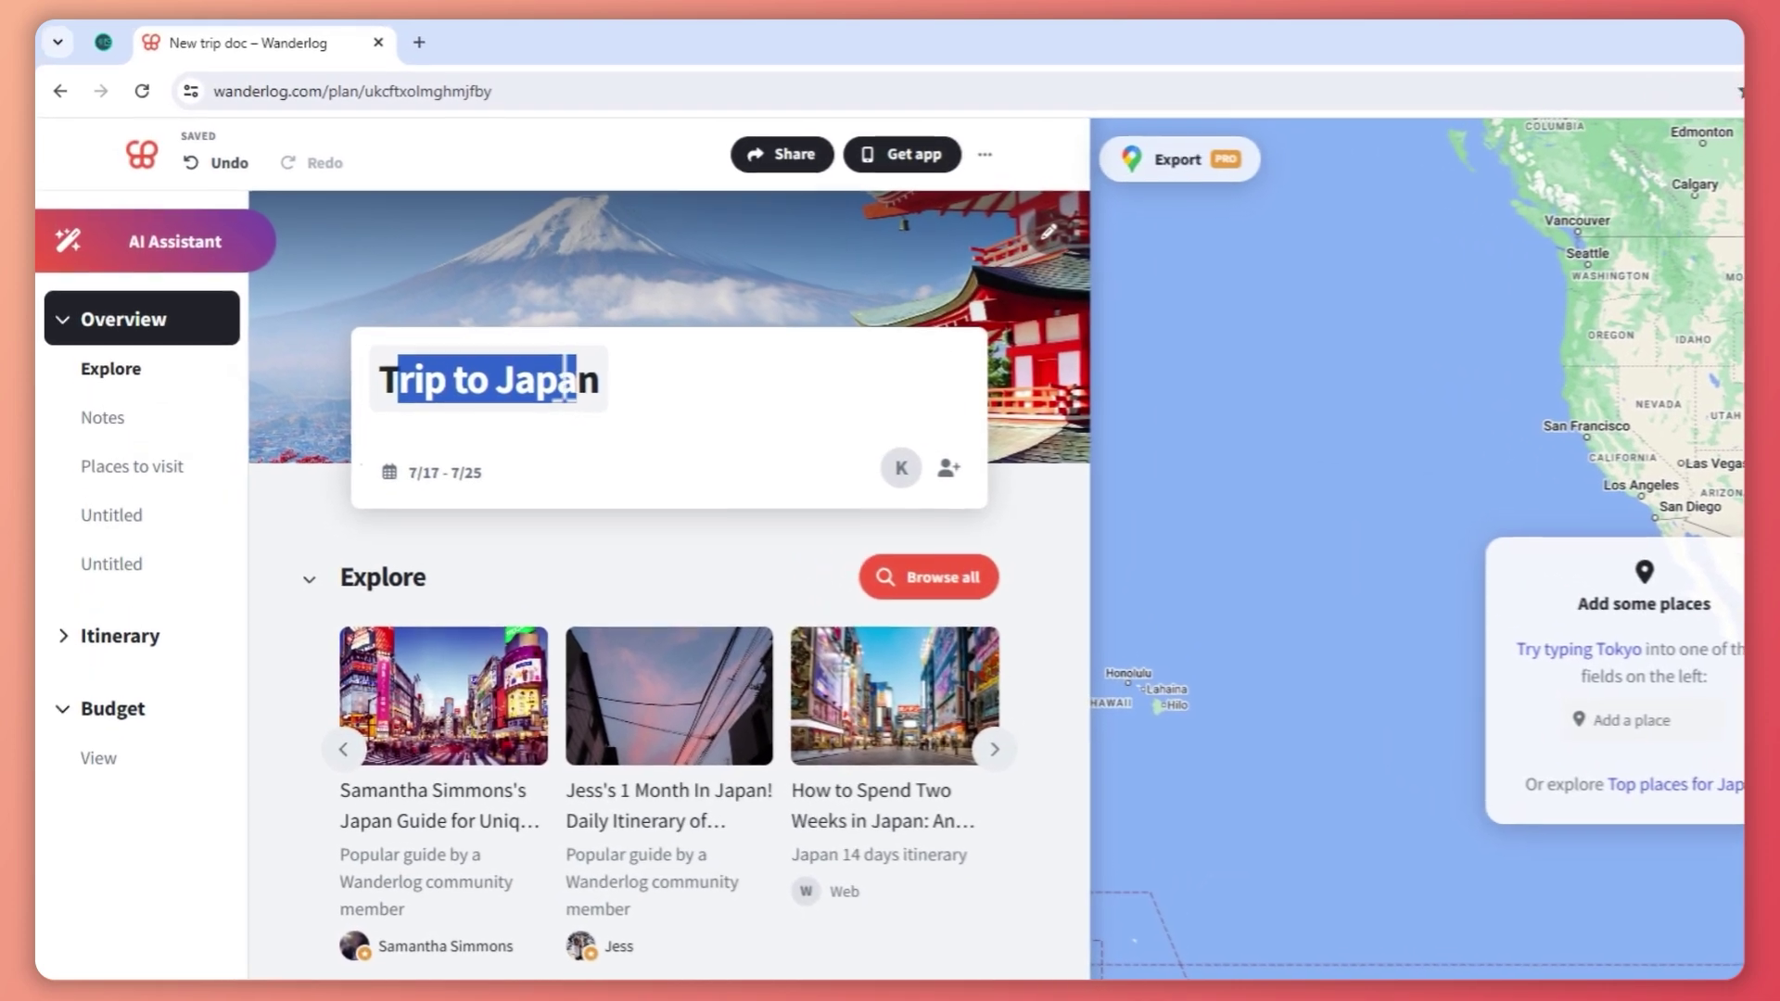
{"action": "left_click", "coordinate": [442, 302]}
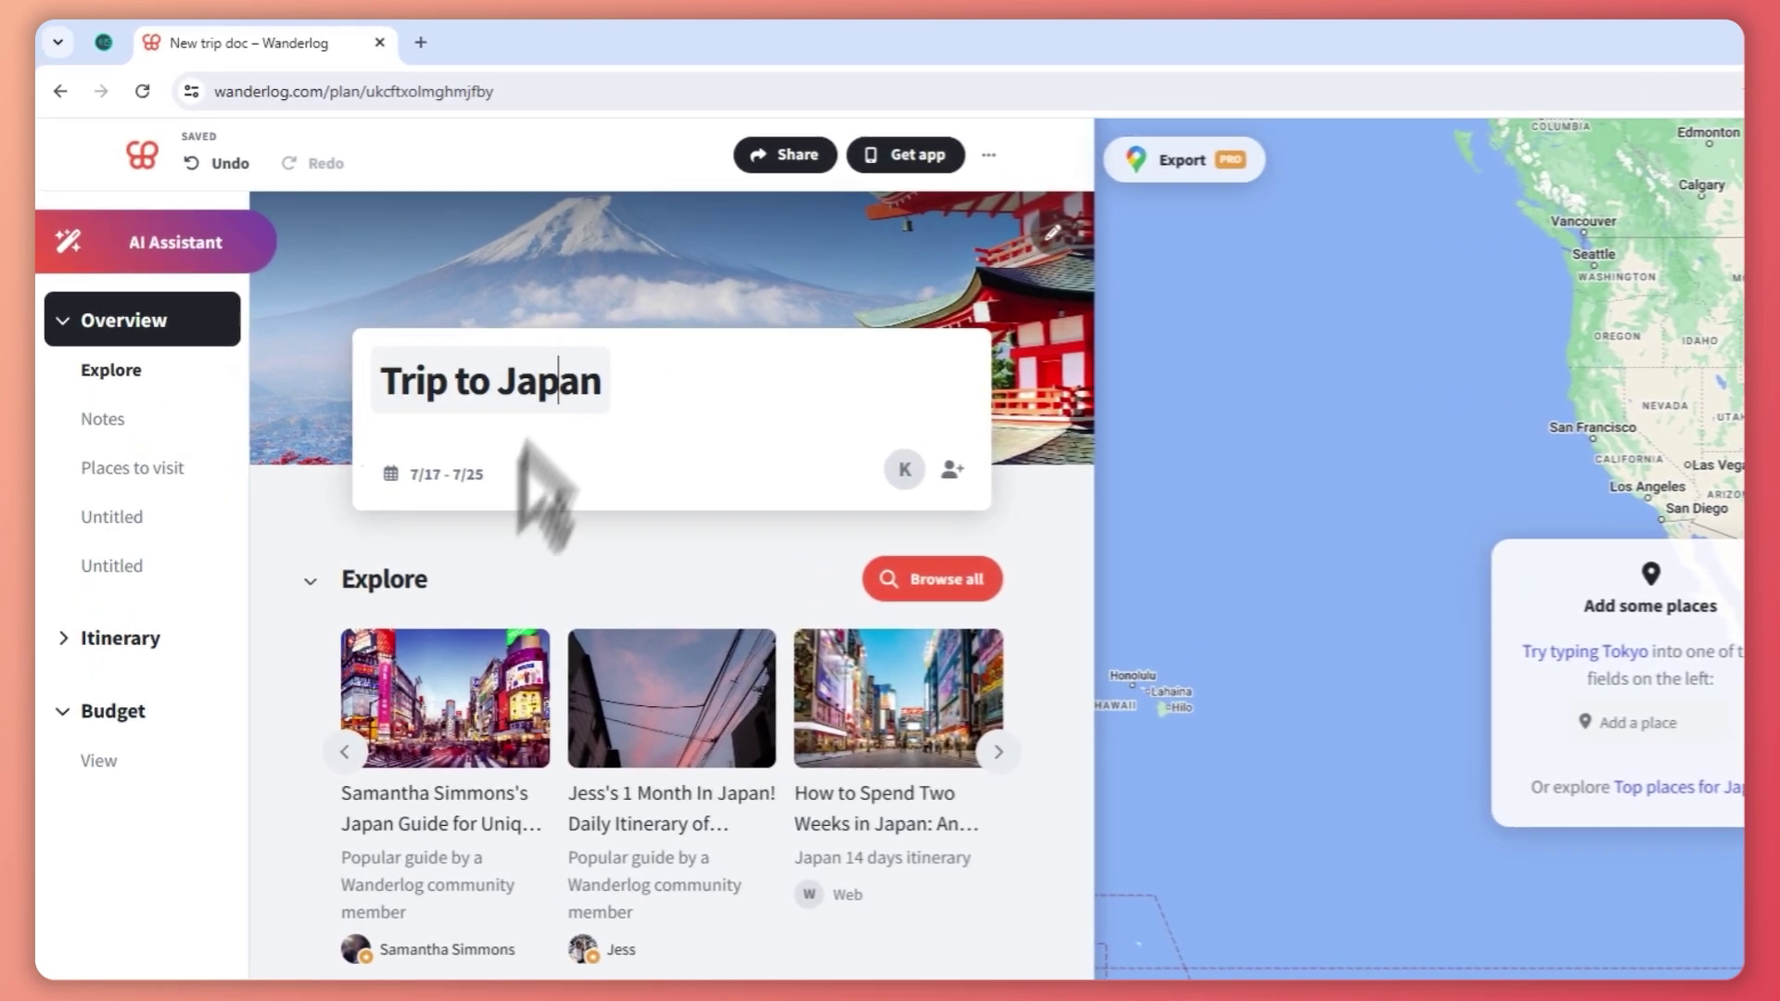
{"action": "left_click_drag", "start_coordinate": [633, 389], "coordinate": [489, 380]}
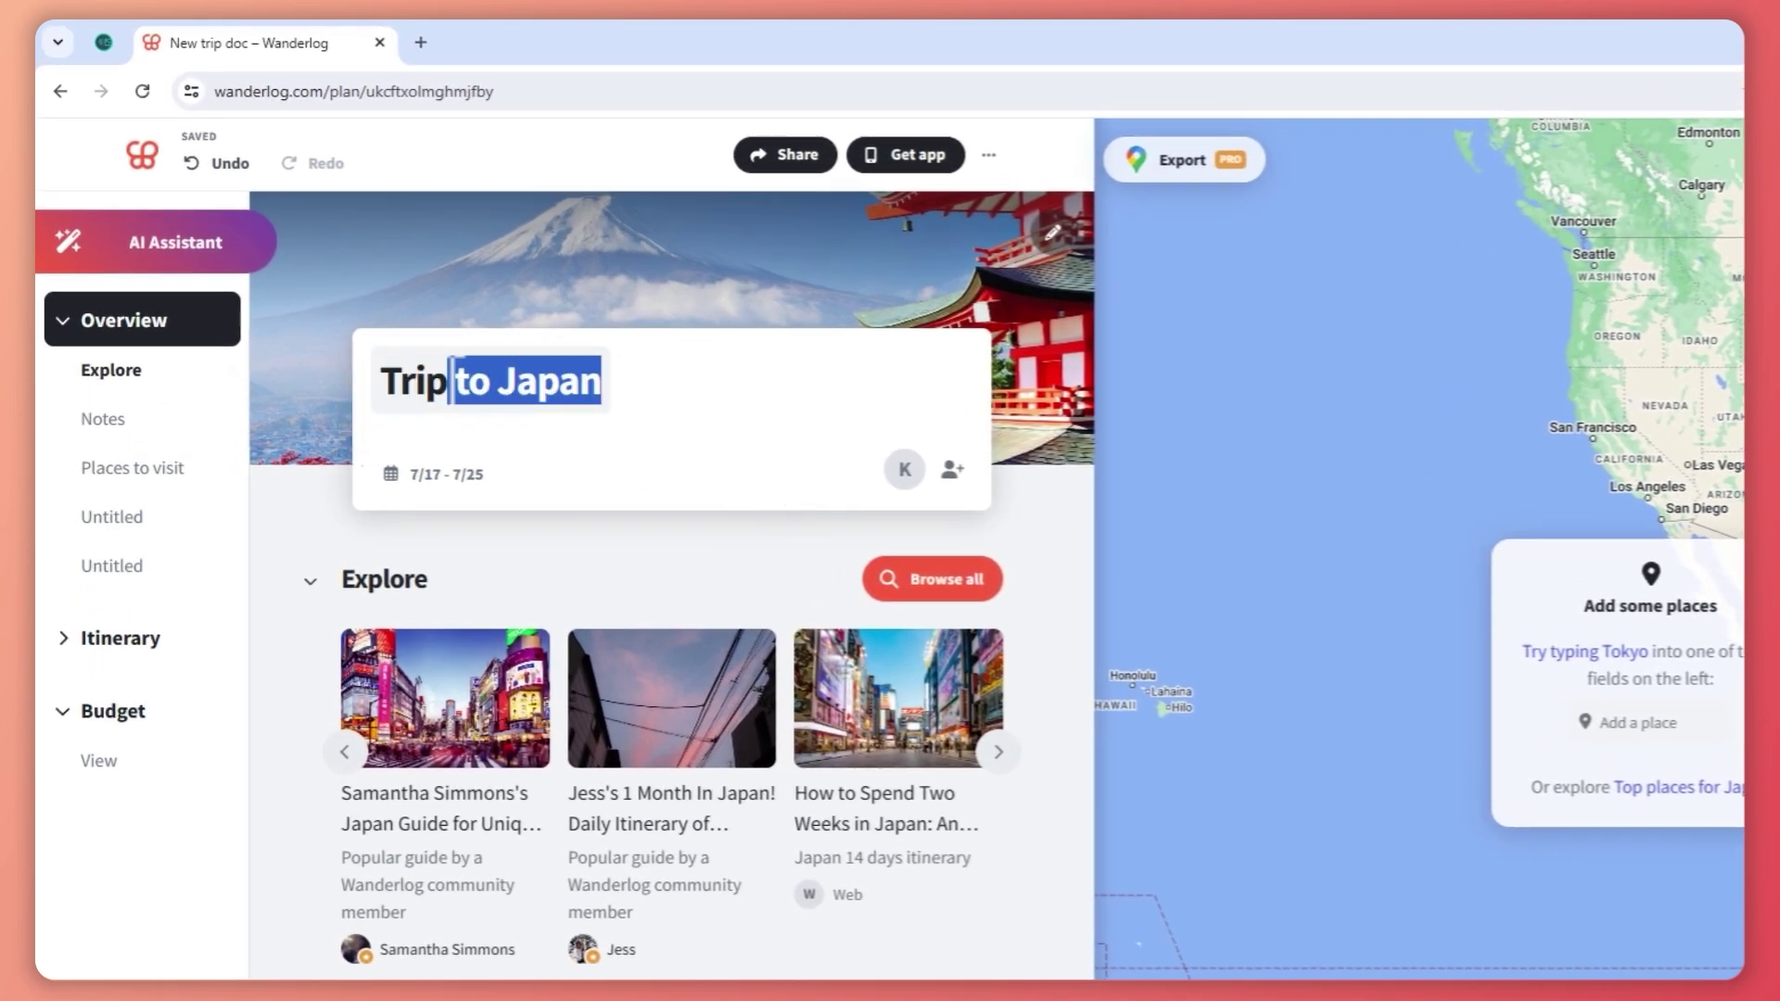
{"action": "left_click", "coordinate": [380, 381]}
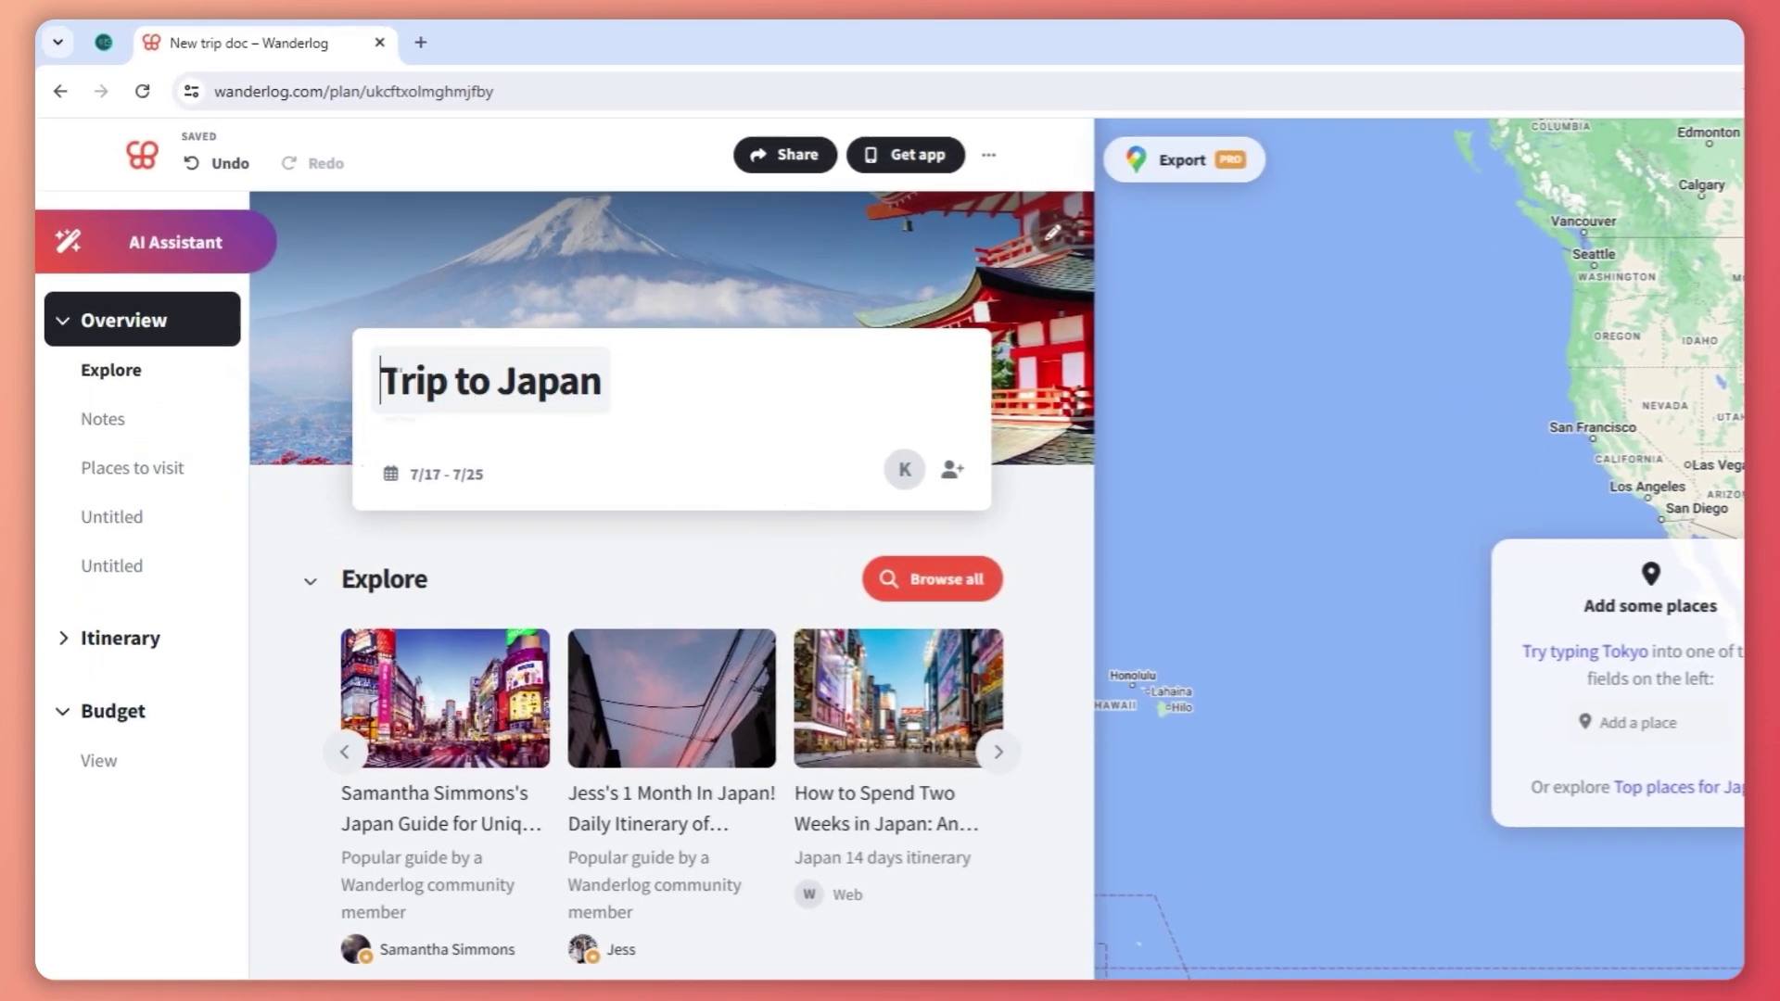
{"action": "type", "text": "This i"}
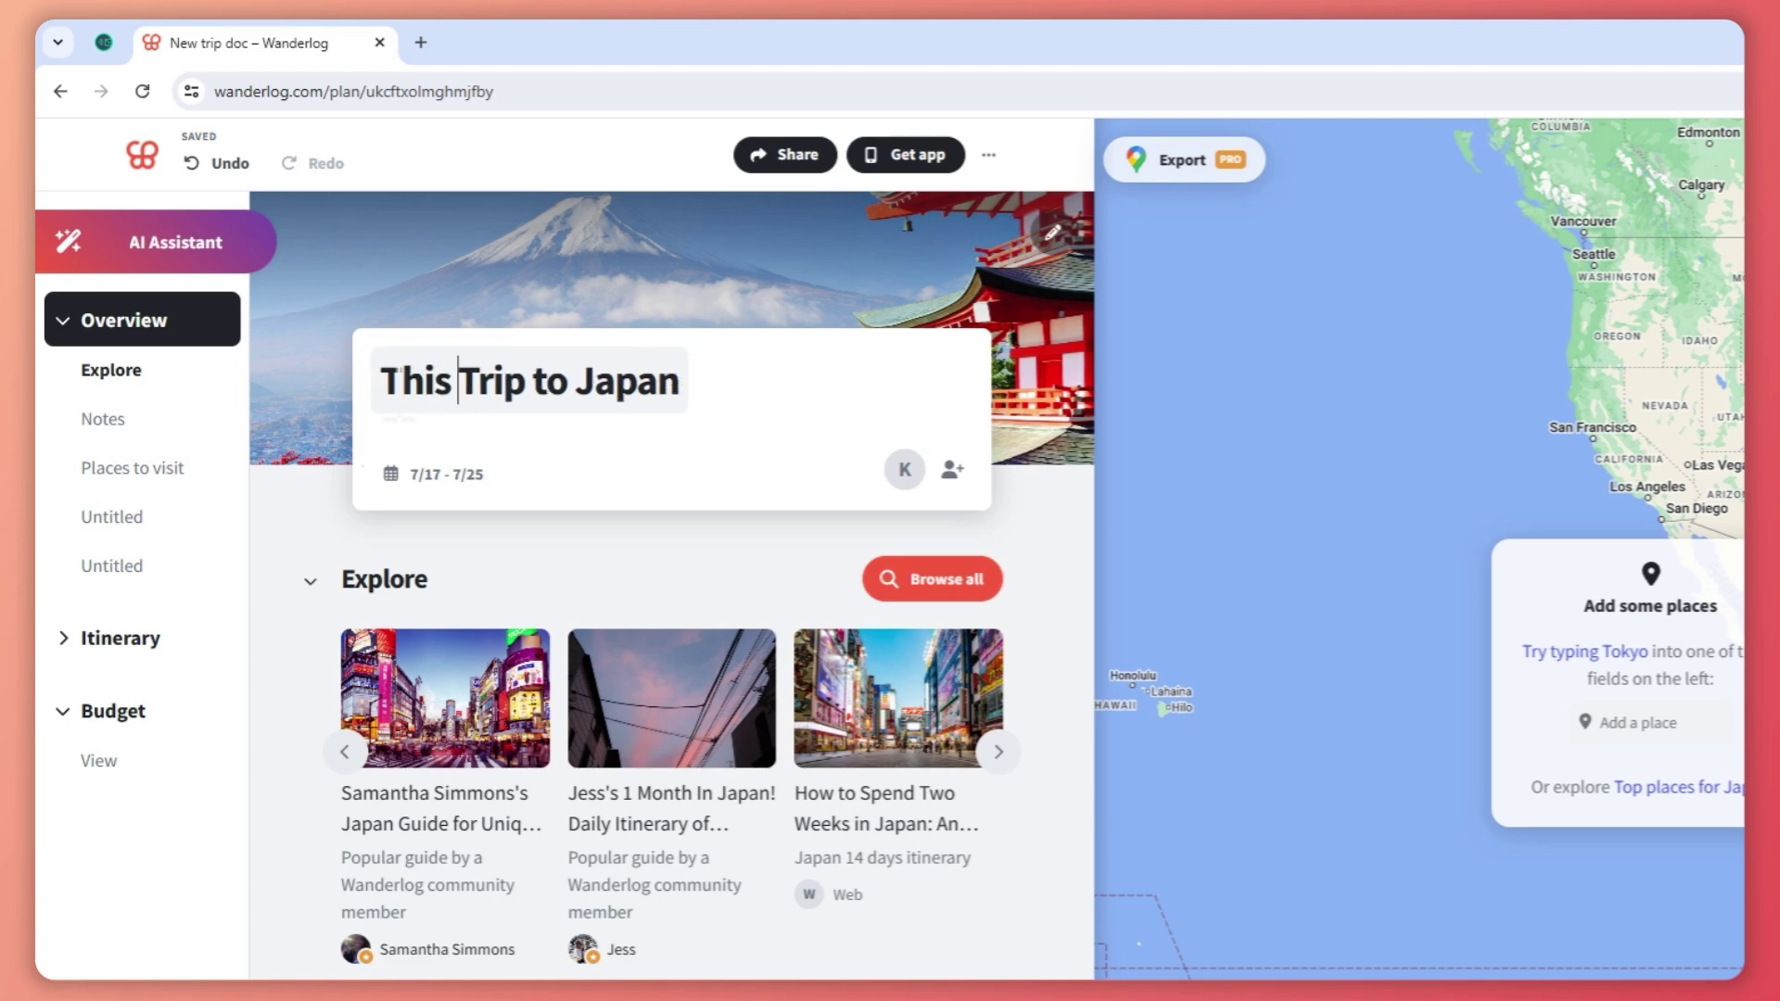
{"action": "type", "text": "s My"}
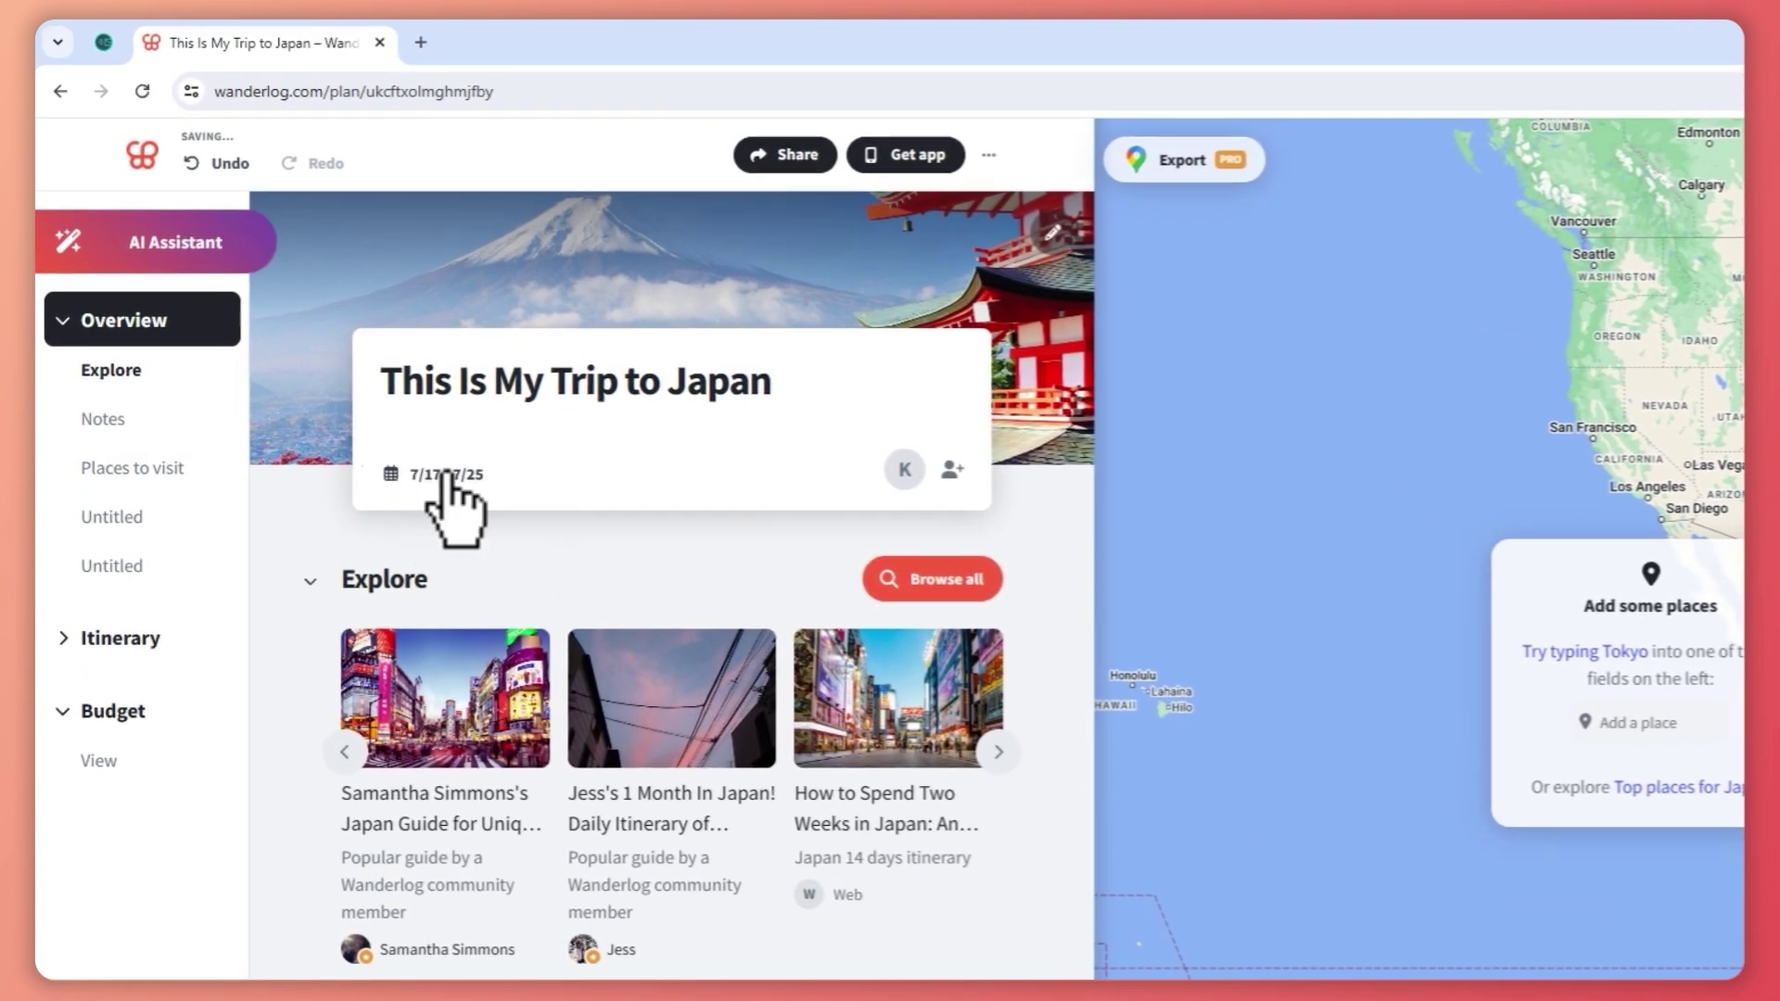
Check the trip's dates in the calendar without changing them and look over the trip plan page.
{"action": "left_click", "coordinate": [351, 374]}
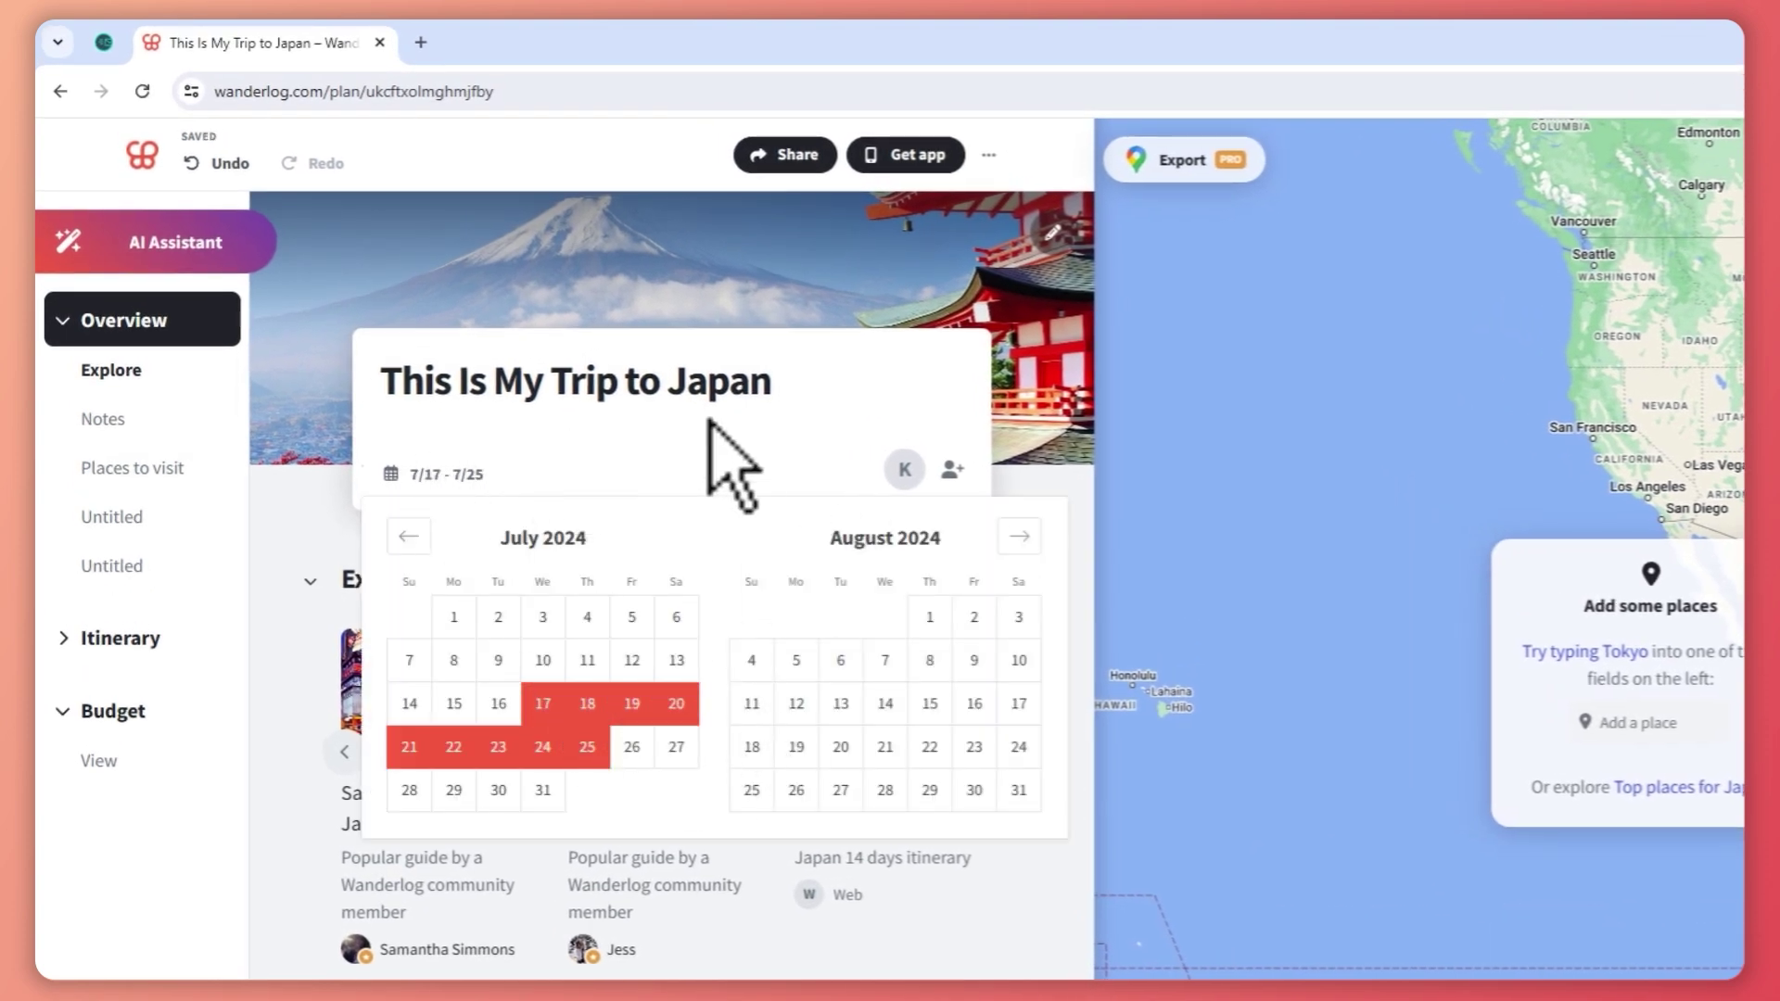
{"action": "left_click", "coordinate": [733, 476]}
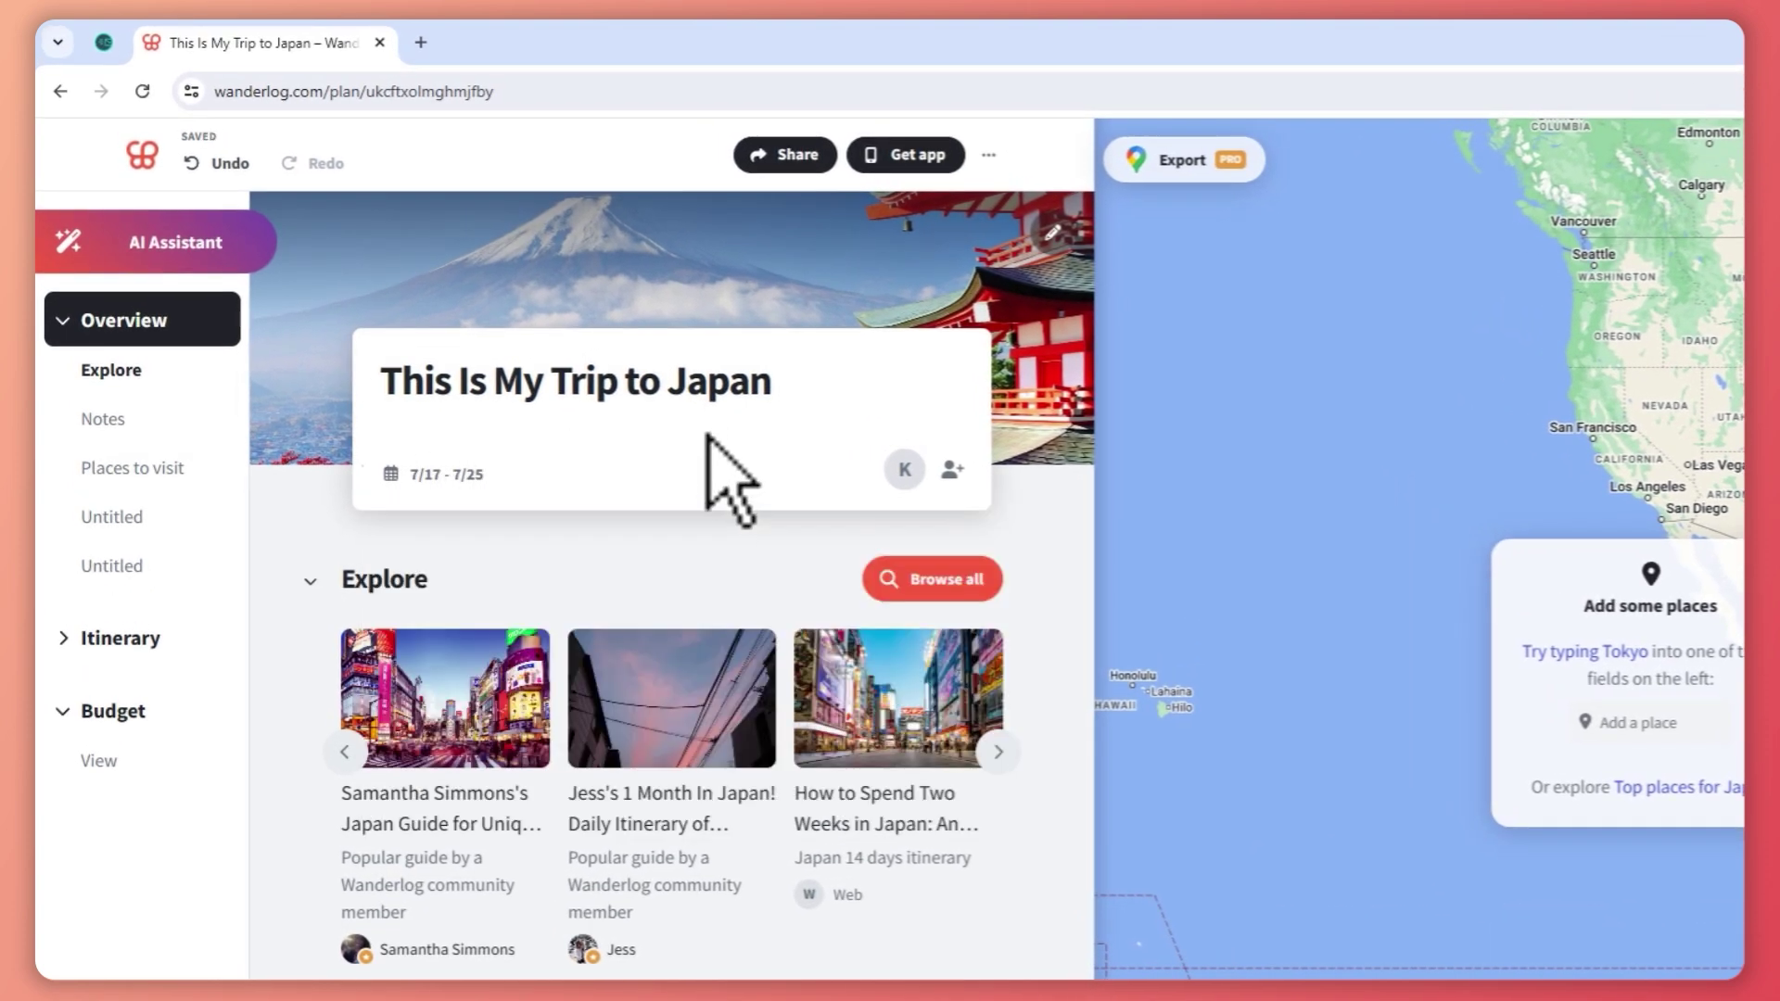
{"action": "scroll", "coordinate": [769, 445], "scroll_direction": "down", "scroll_amount": 5}
{"action": "scroll", "coordinate": [705, 519], "scroll_direction": "up", "scroll_amount": 5}
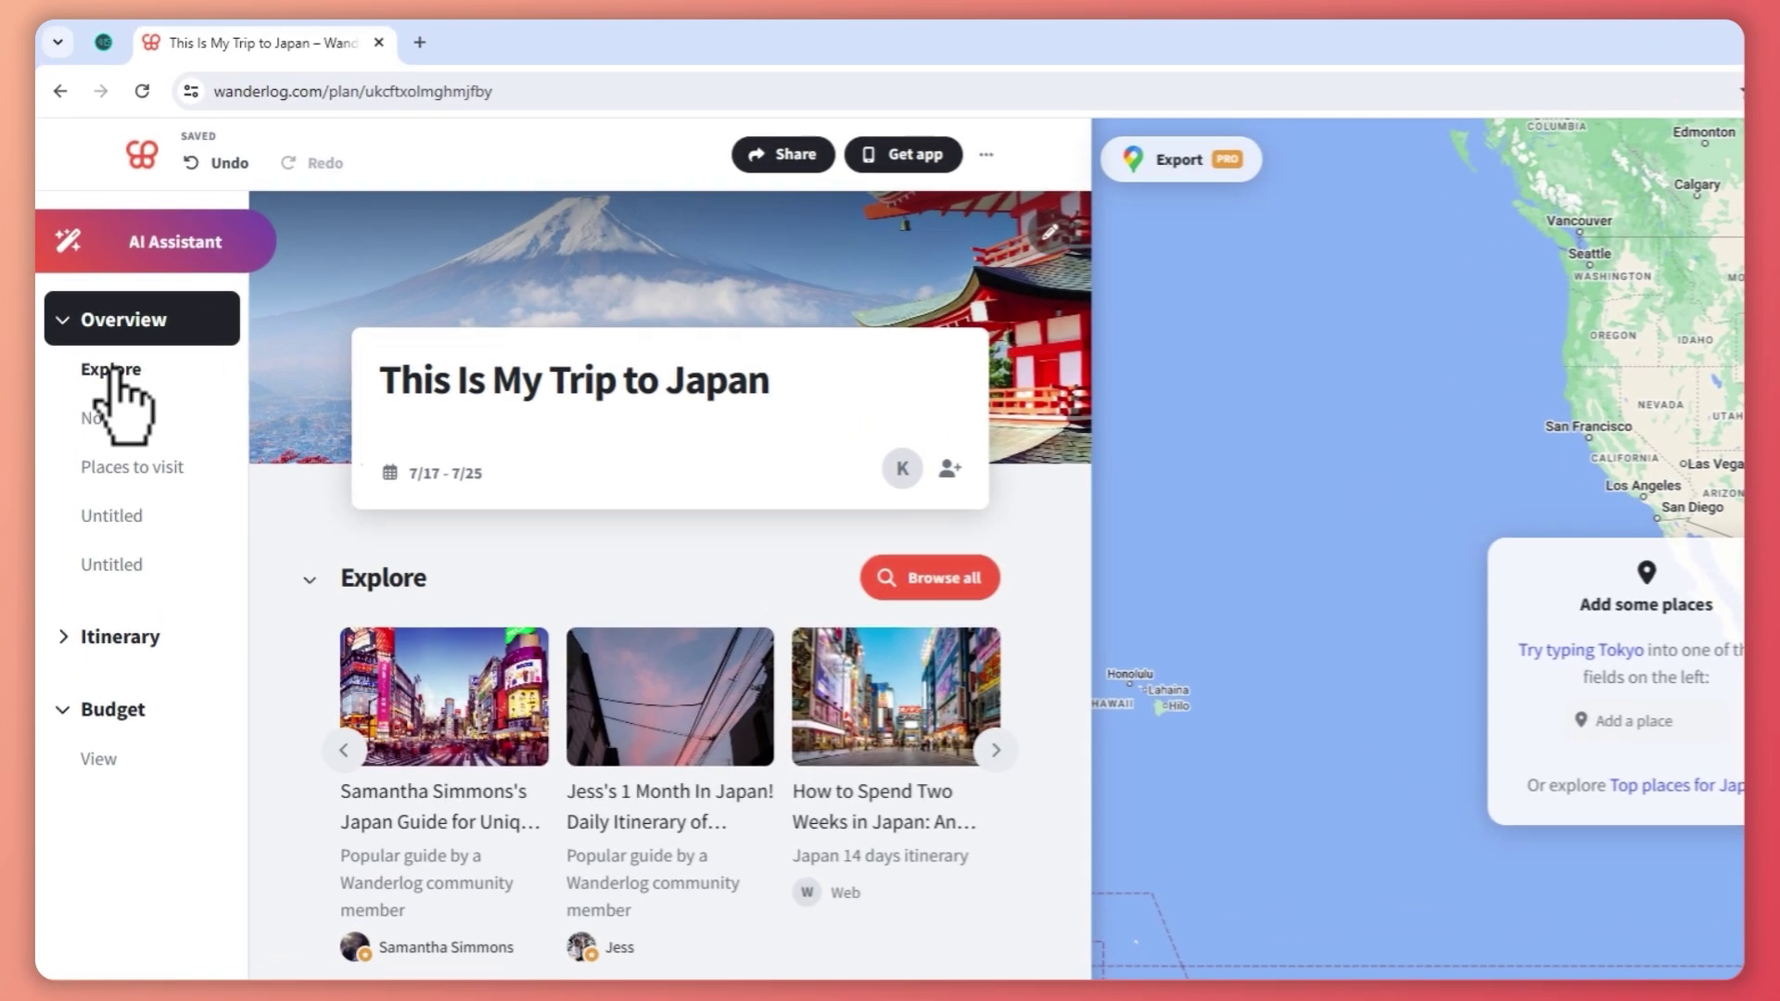
Go to the trip's Explore section and look through the recommended Japan guides.
{"action": "left_click", "coordinate": [96, 294]}
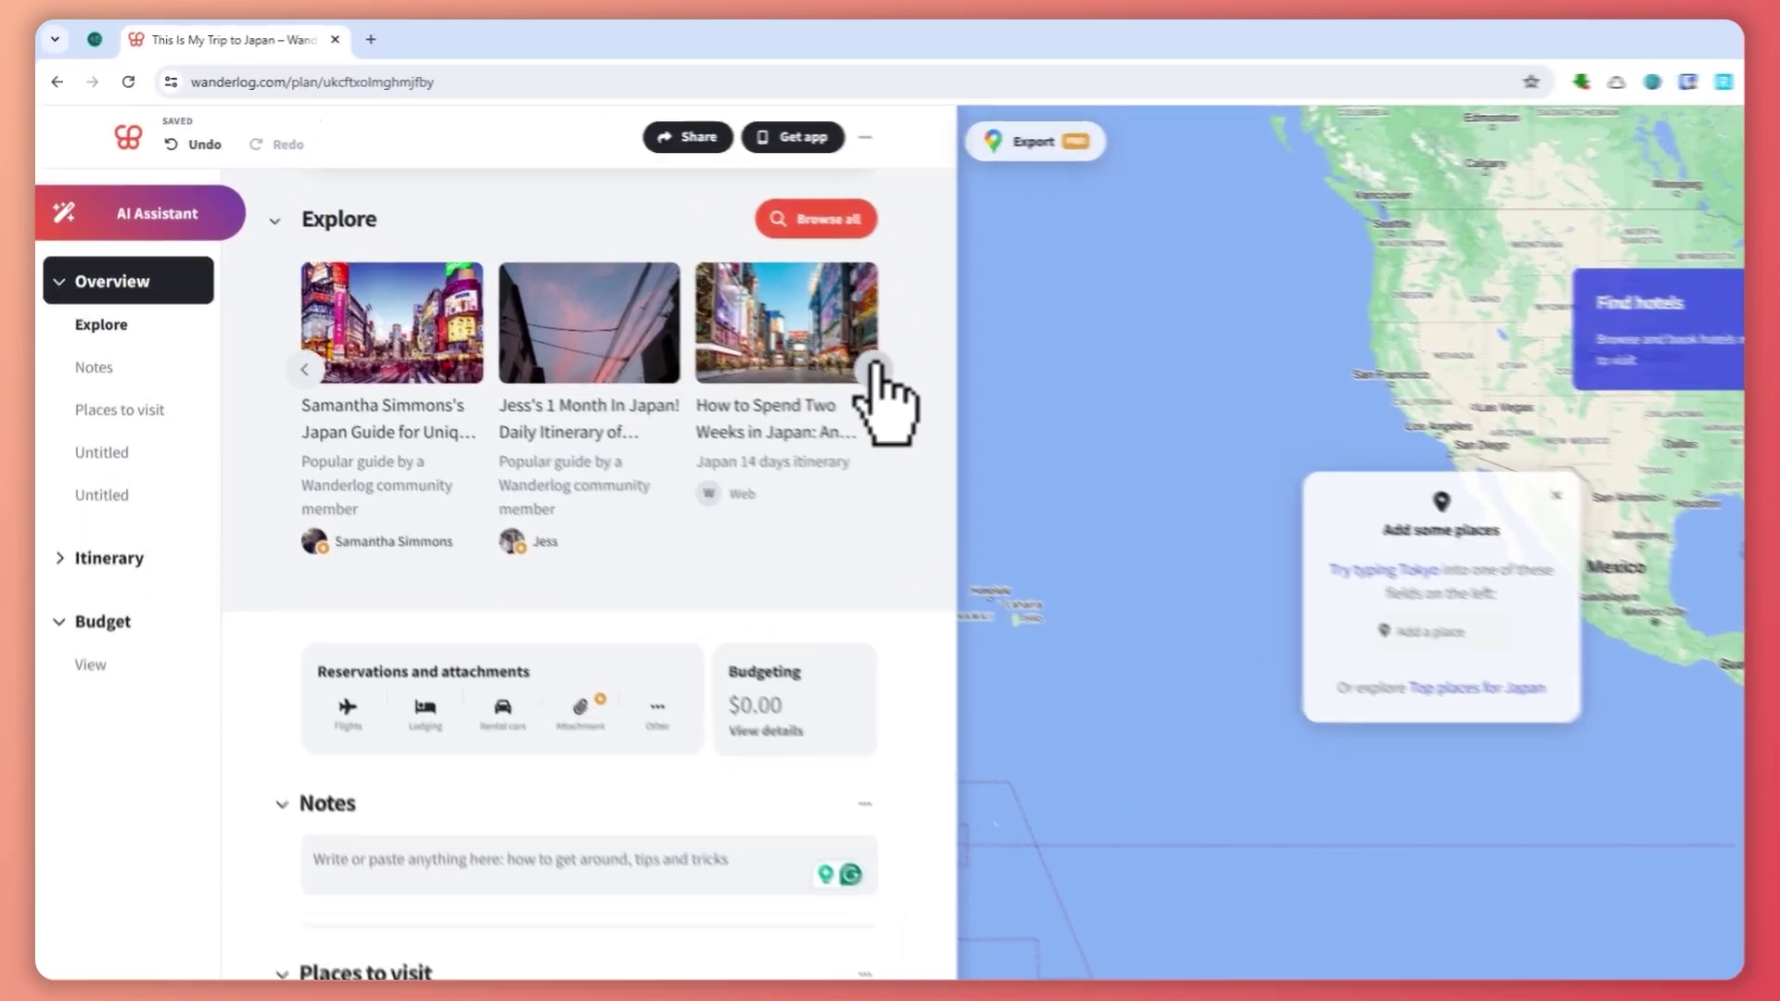
{"action": "left_click", "coordinate": [788, 332]}
{"action": "left_click", "coordinate": [357, 426]}
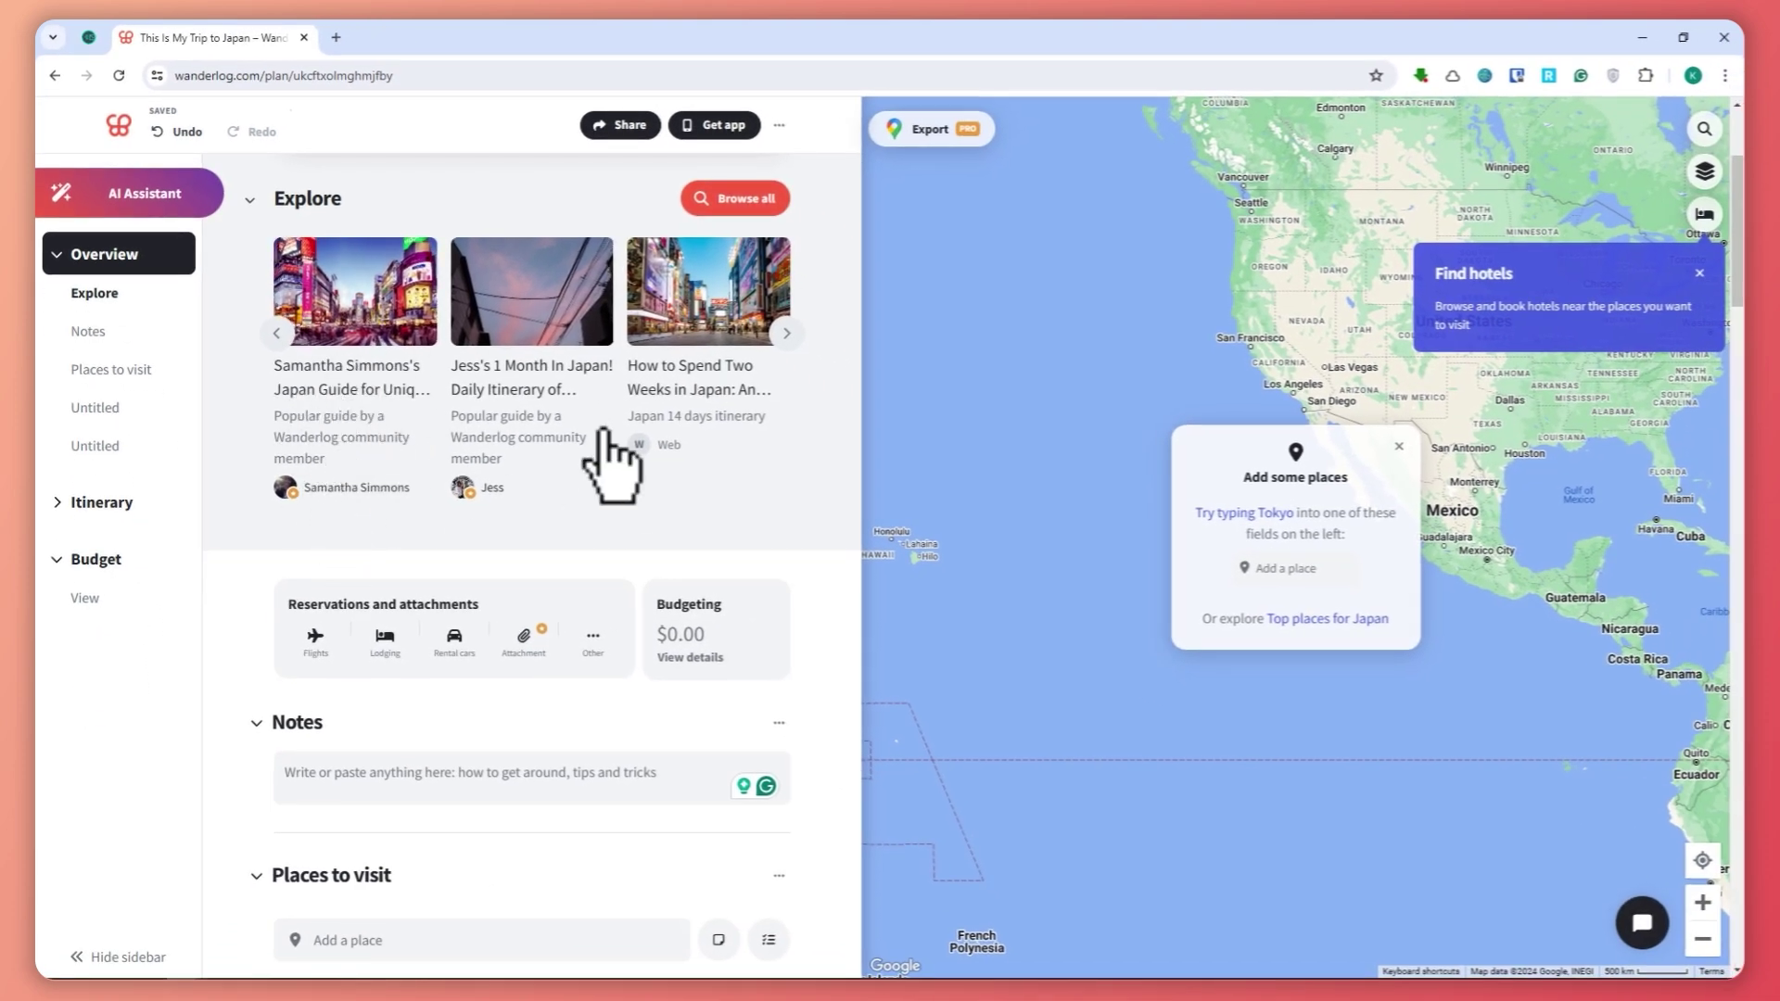
{"action": "right_click", "coordinate": [368, 318]}
{"action": "left_click", "coordinate": [439, 330]}
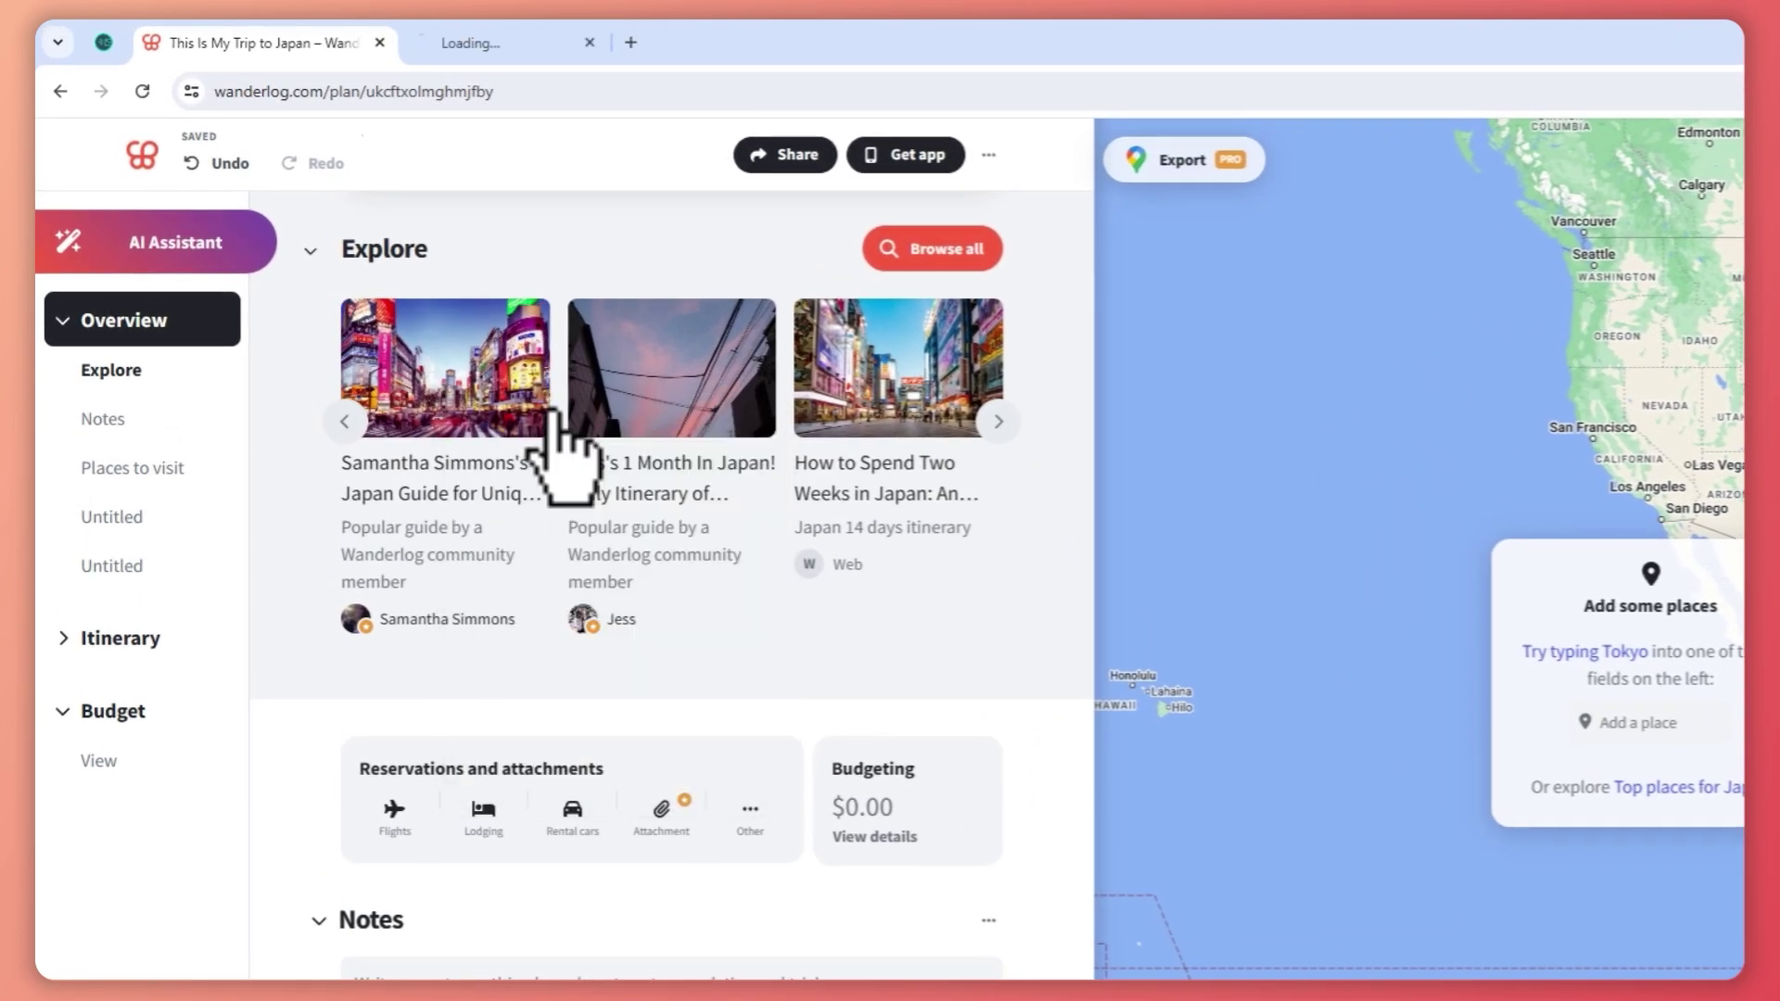
{"action": "left_click", "coordinate": [536, 40]}
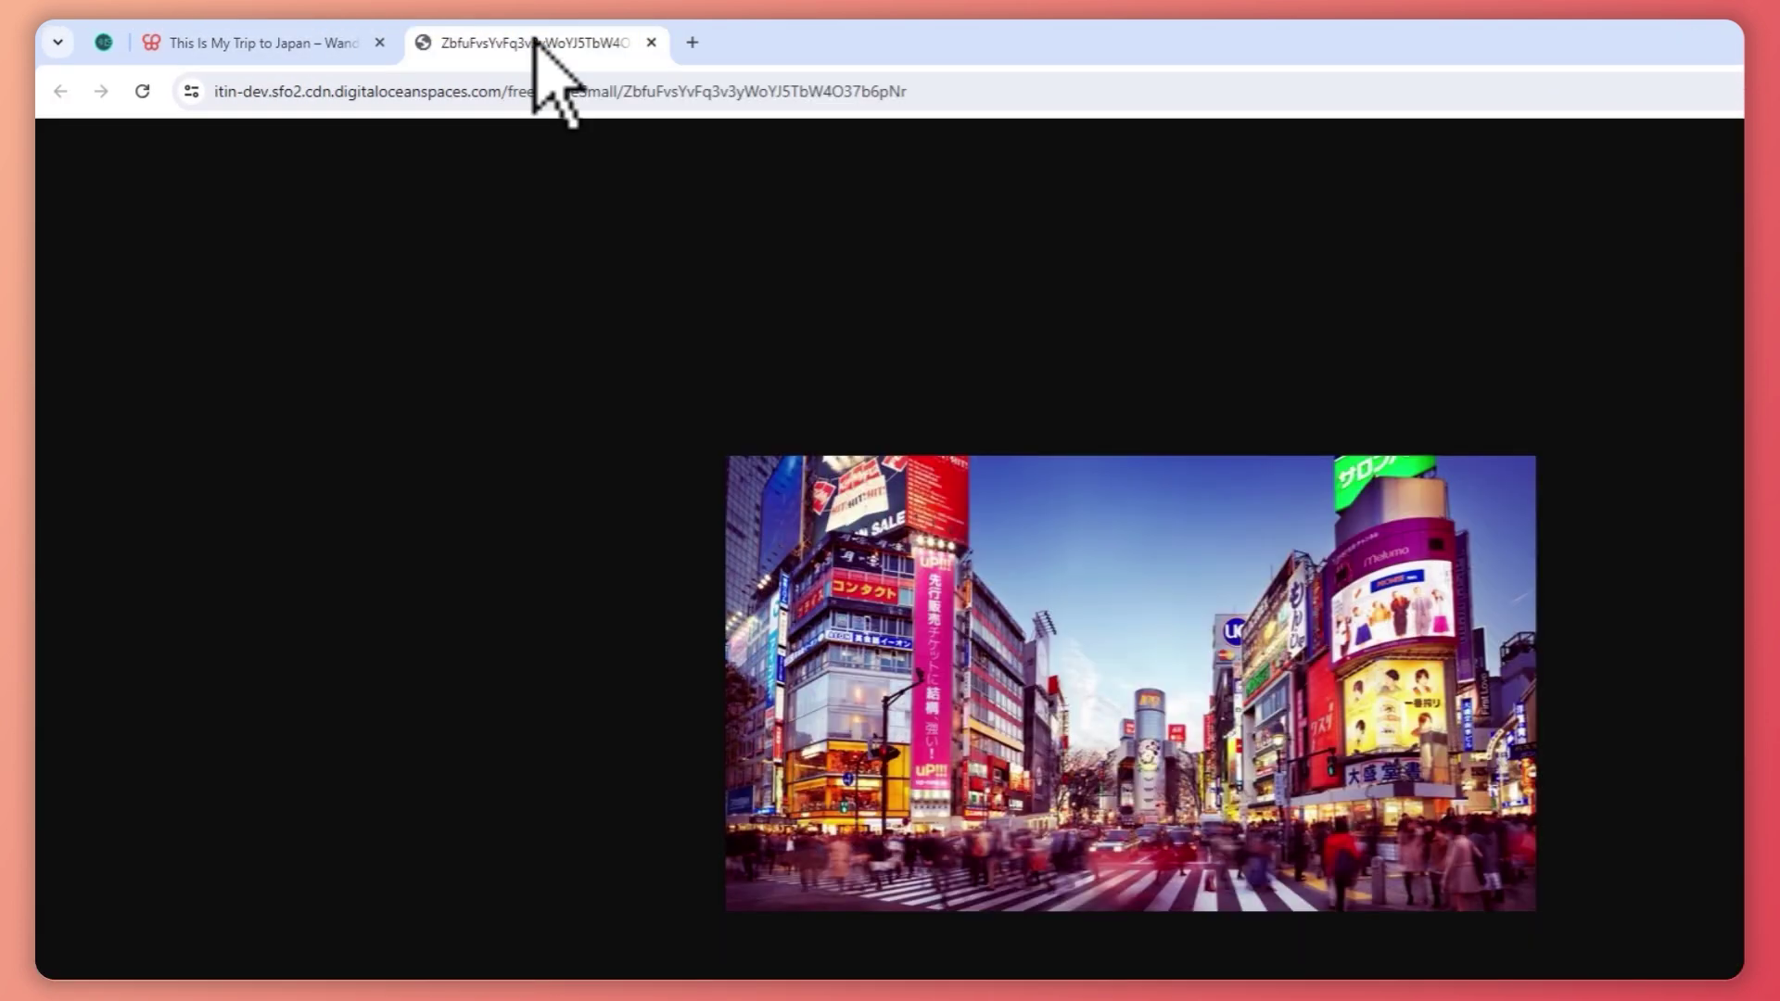
{"action": "left_click", "coordinate": [652, 44]}
Open the "Japan Guide for Unique Experiences" and read through its general tips, pre-departure advice and packing list.
{"action": "left_click", "coordinate": [459, 530]}
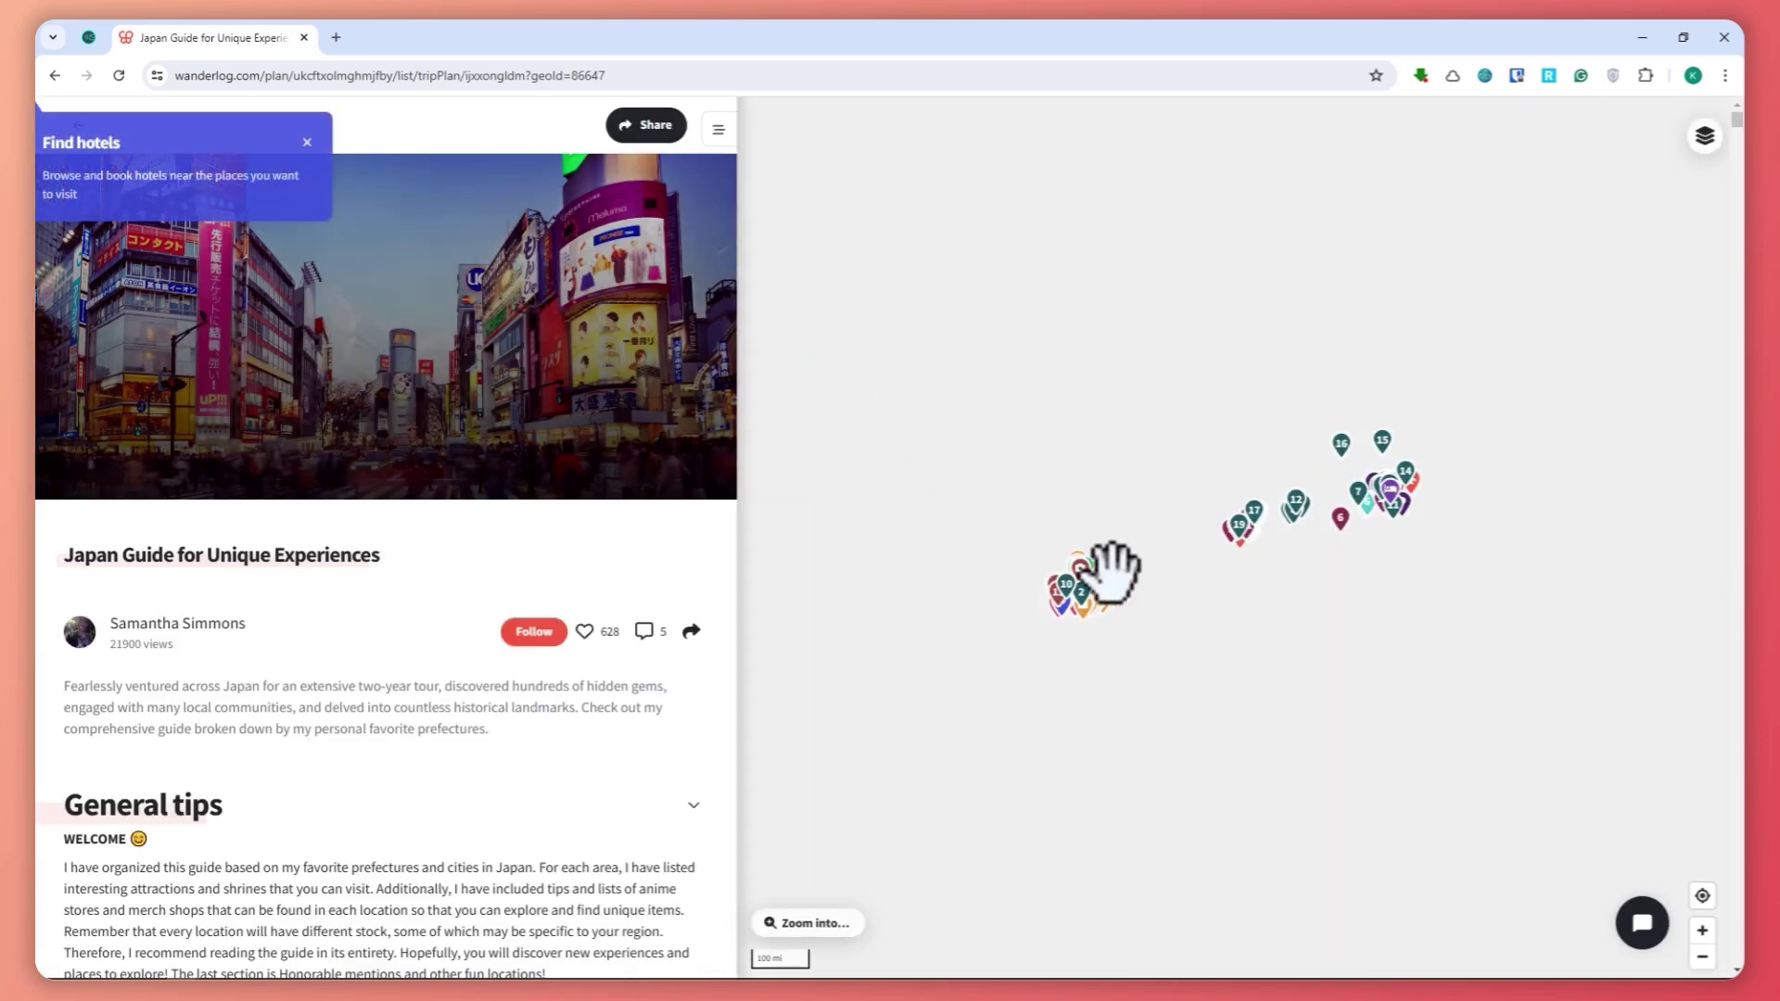
{"action": "scroll", "coordinate": [389, 705], "scroll_direction": "down", "scroll_amount": 2}
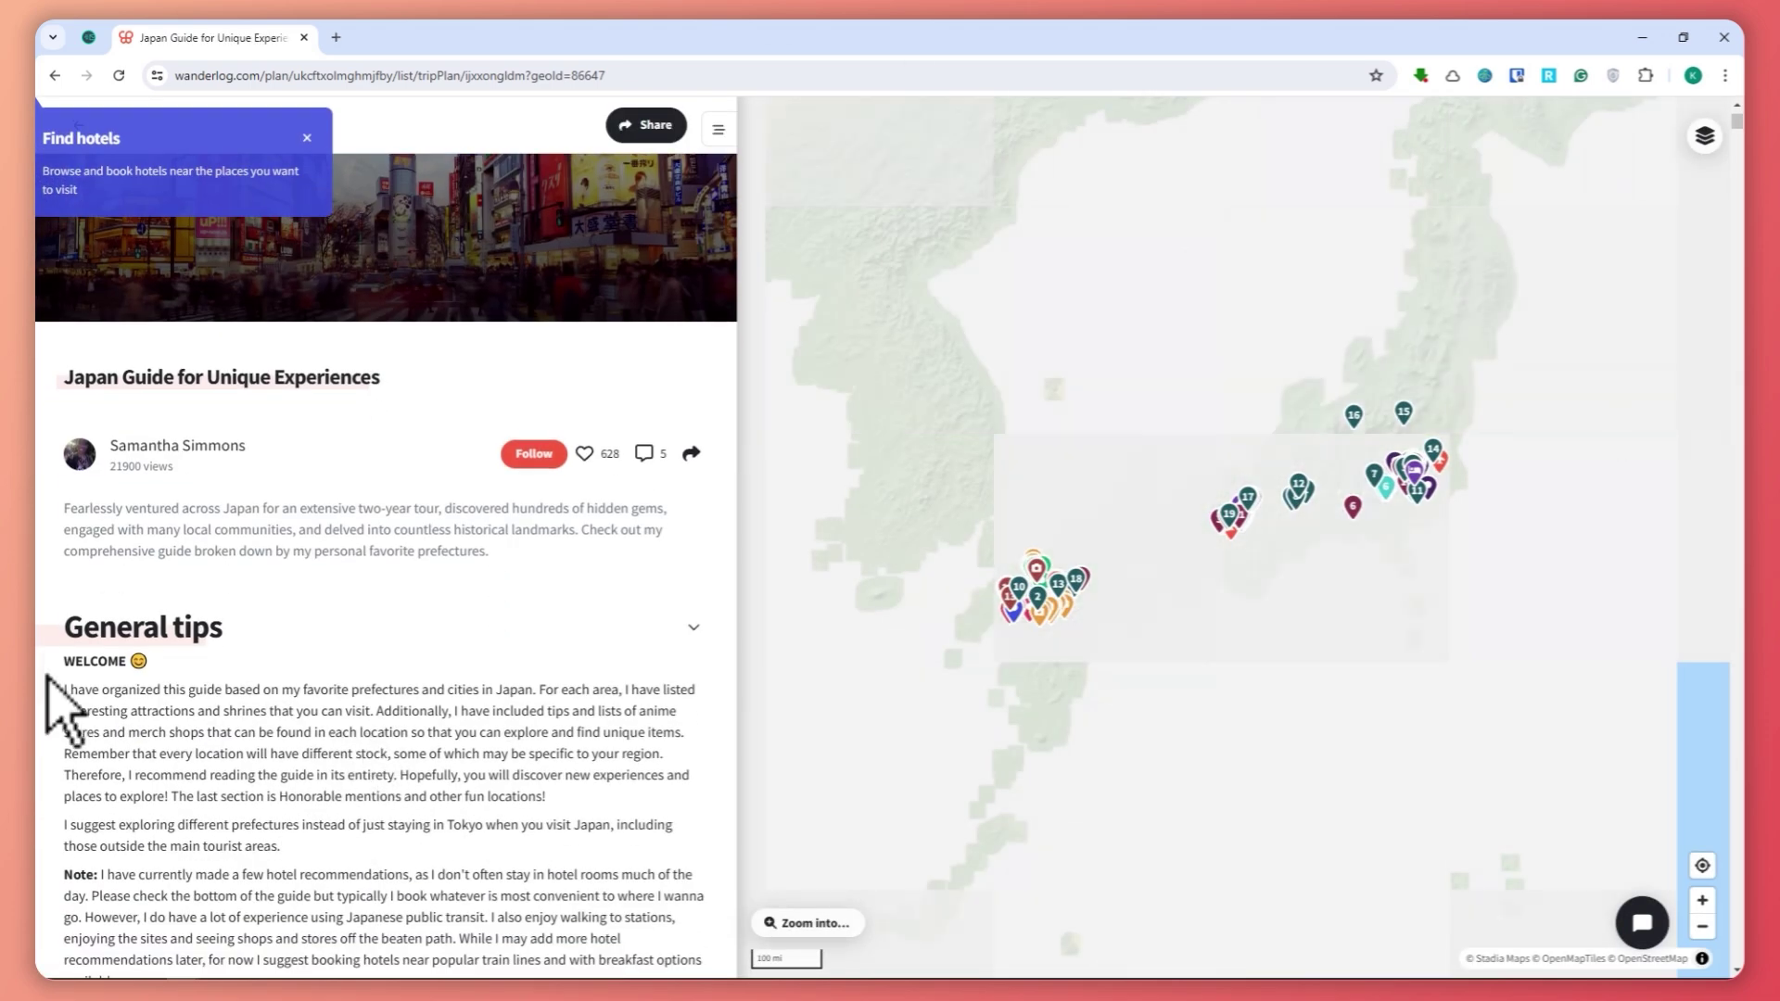
{"action": "scroll", "coordinate": [164, 684], "scroll_direction": "down", "scroll_amount": 7}
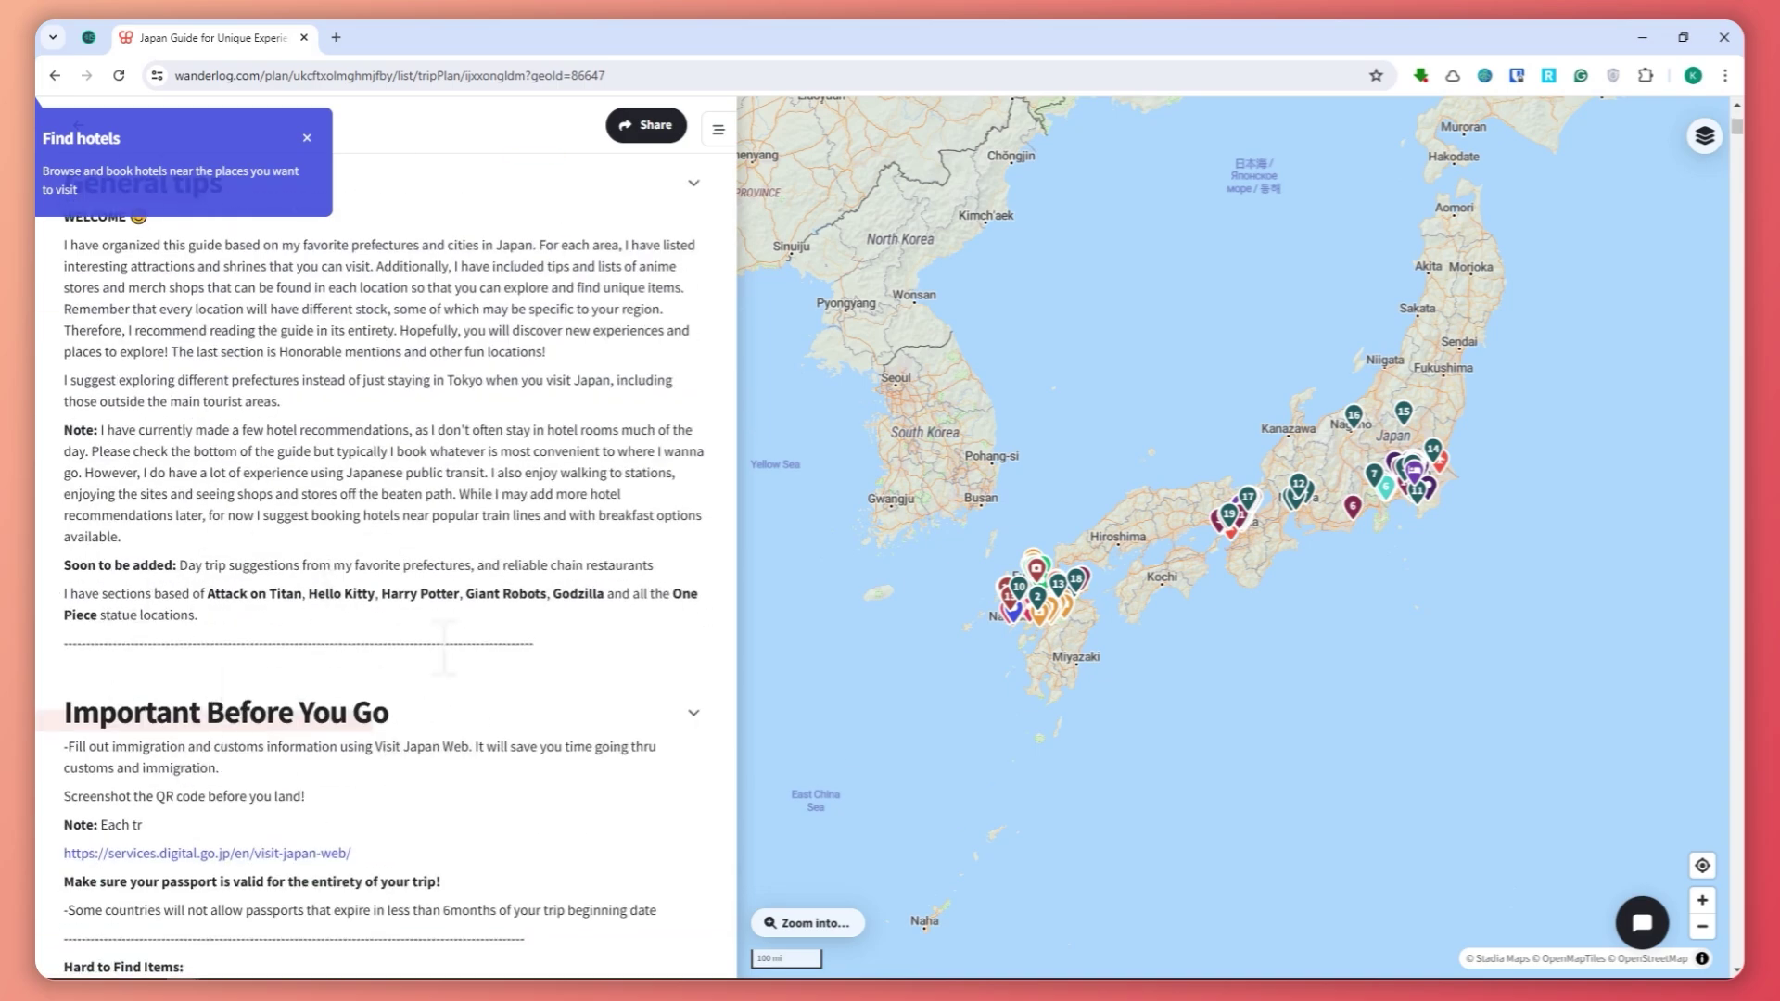
{"action": "scroll", "coordinate": [257, 588], "scroll_direction": "up", "scroll_amount": 3}
{"action": "scroll", "coordinate": [337, 732], "scroll_direction": "down", "scroll_amount": 7}
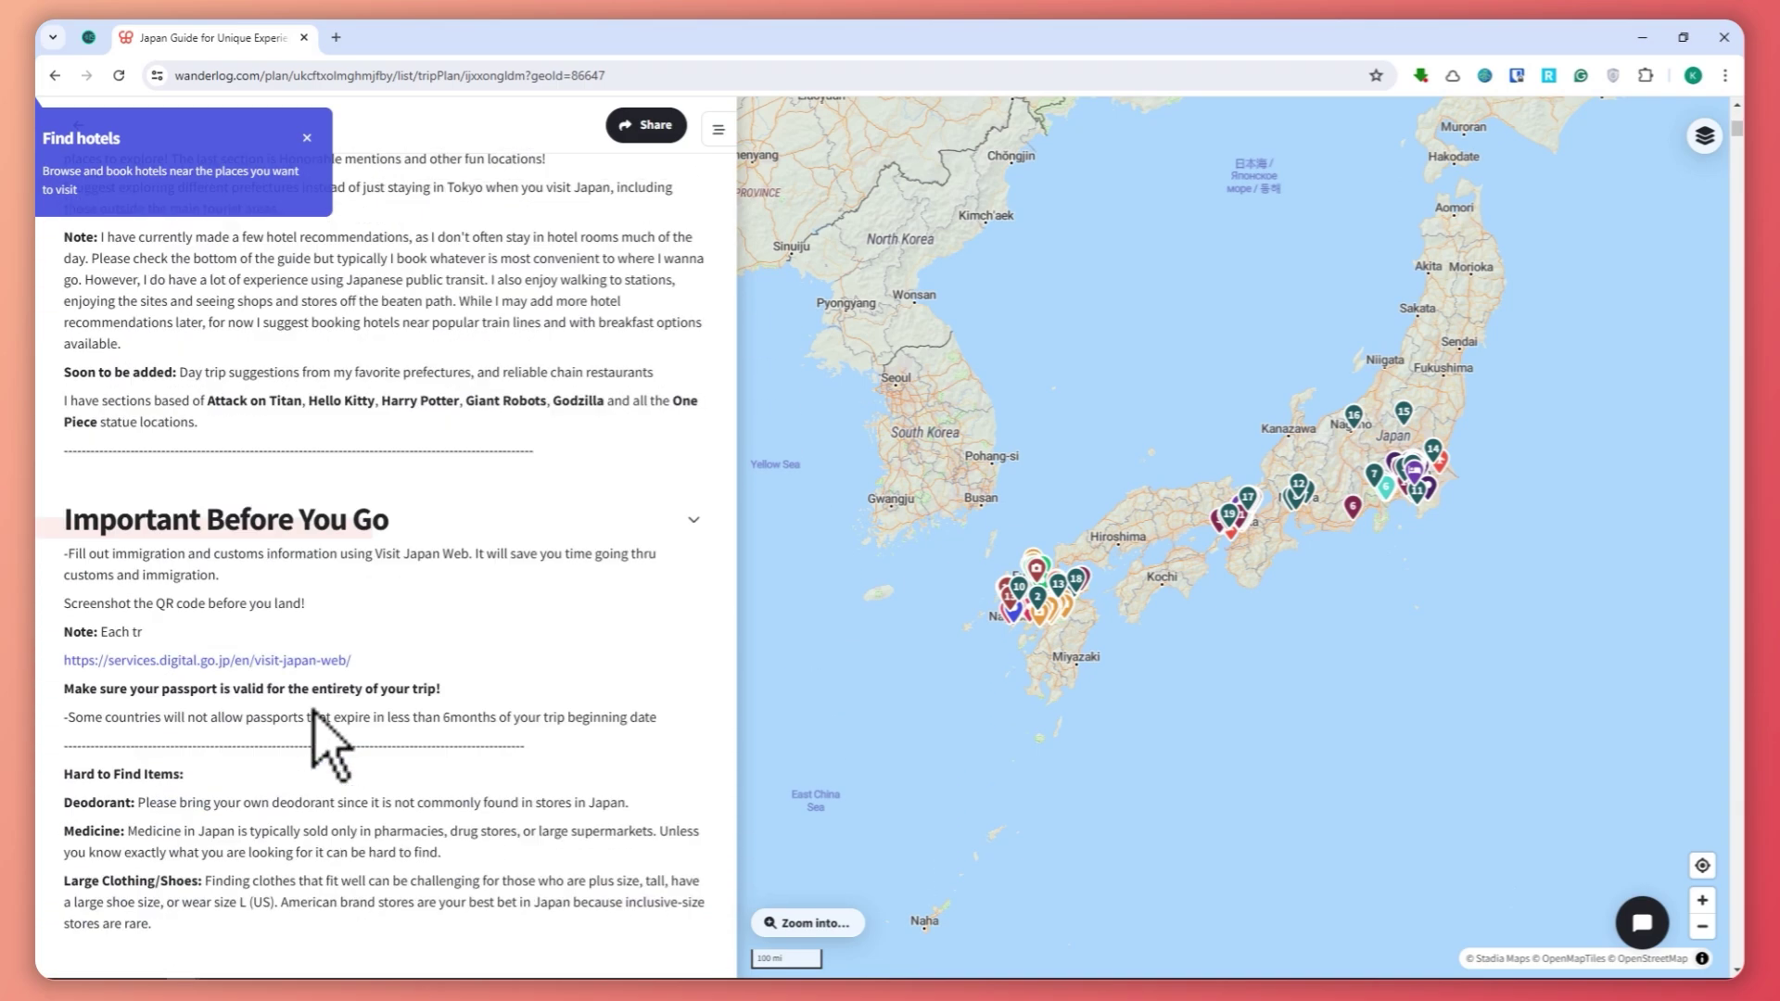
{"action": "scroll", "coordinate": [334, 709], "scroll_direction": "down", "scroll_amount": 15}
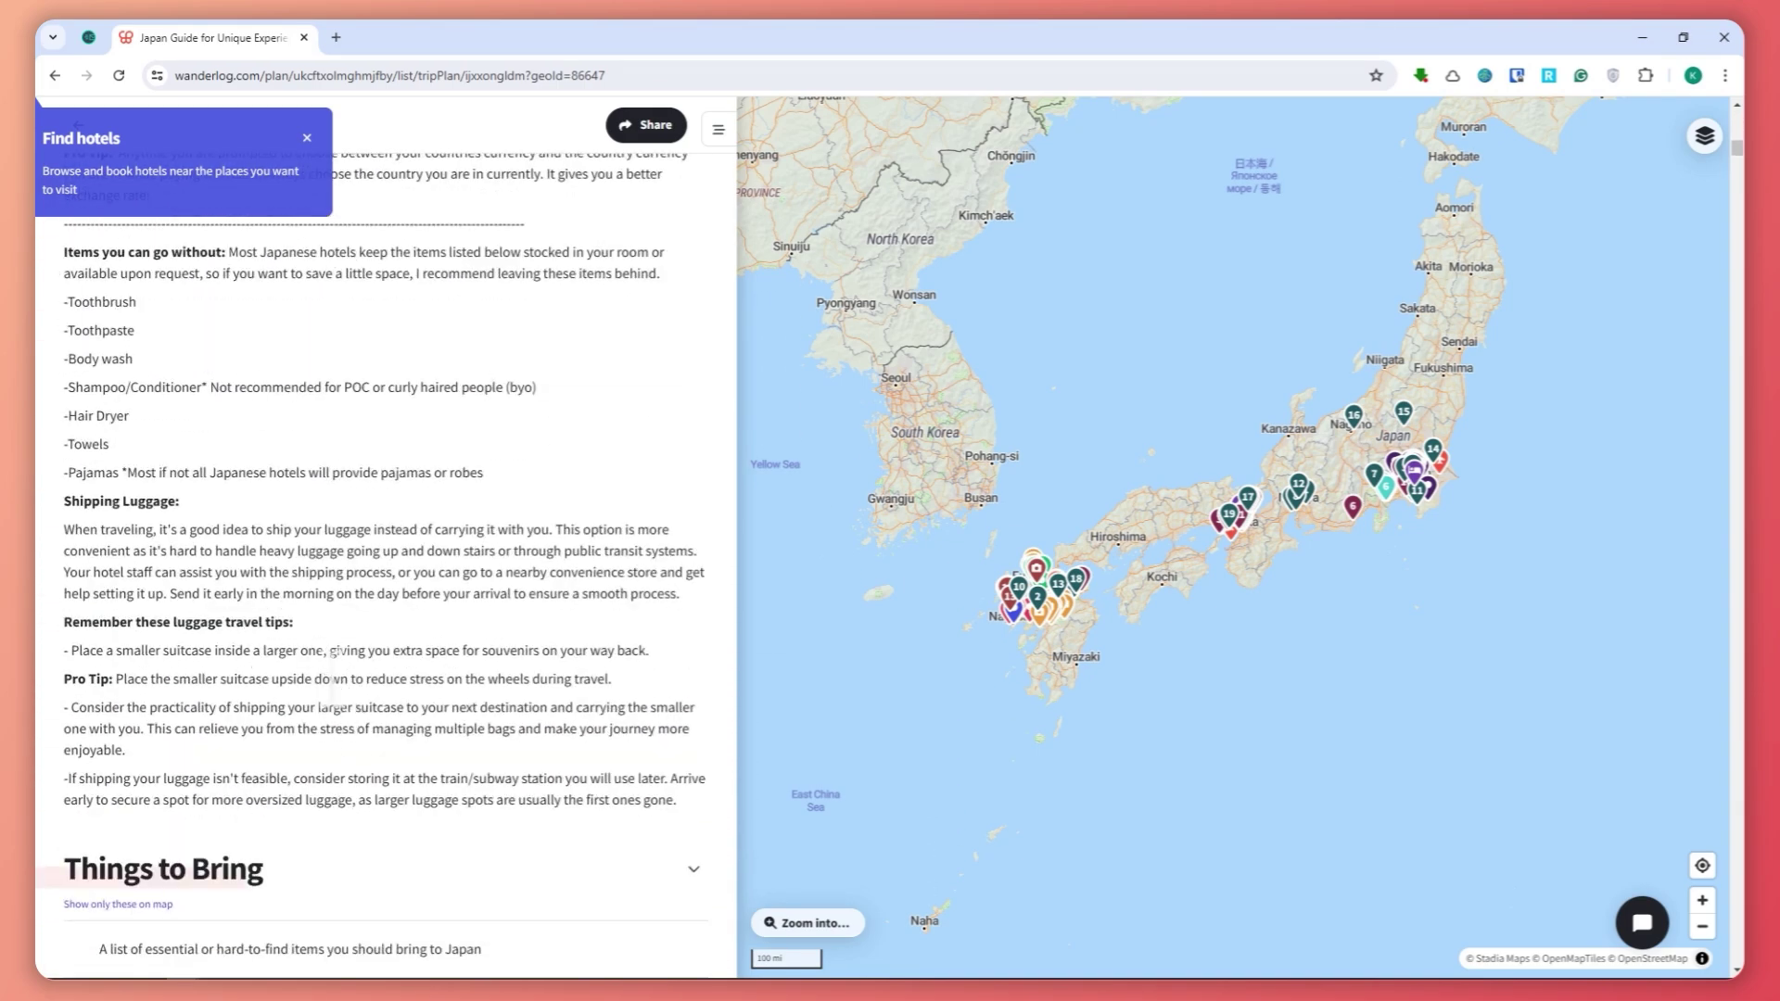
{"action": "scroll", "coordinate": [1143, 663], "scroll_direction": "up", "scroll_amount": 3}
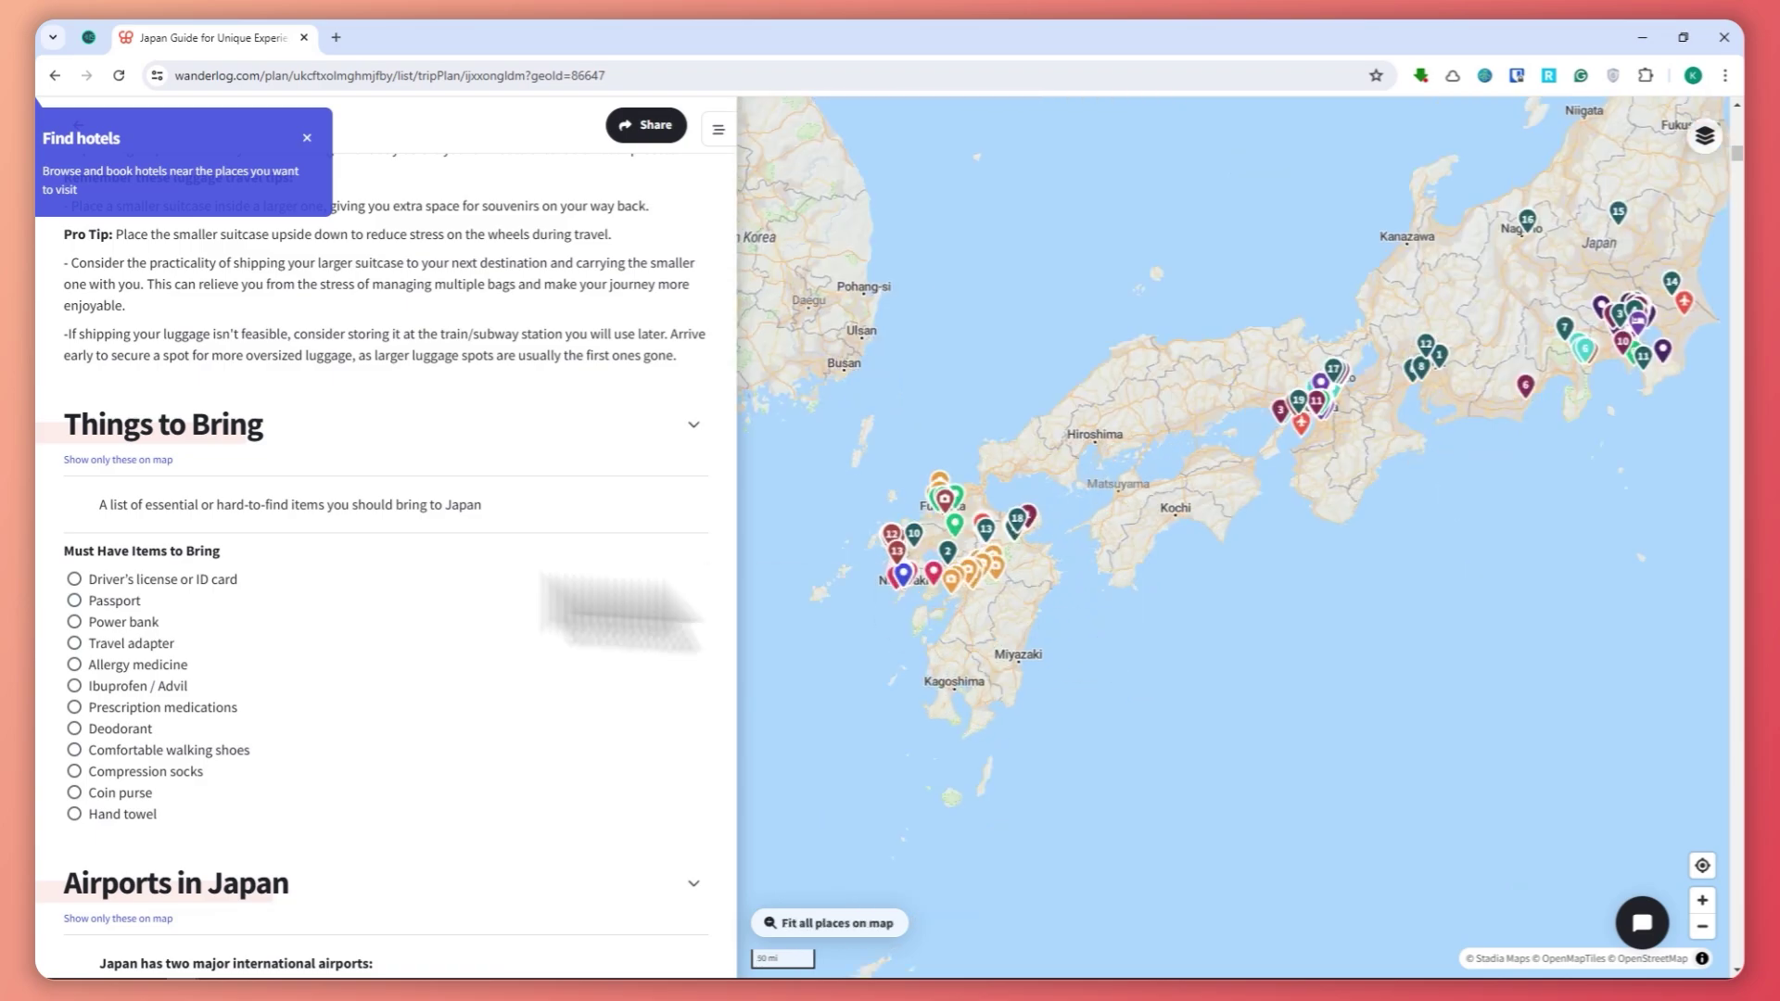
Go back to the start of the Japan guide, dismiss the hotel tip and return to the trip plan.
{"action": "scroll", "coordinate": [504, 624], "scroll_direction": "up", "scroll_amount": 10}
{"action": "scroll", "coordinate": [504, 624], "scroll_direction": "up", "scroll_amount": 10}
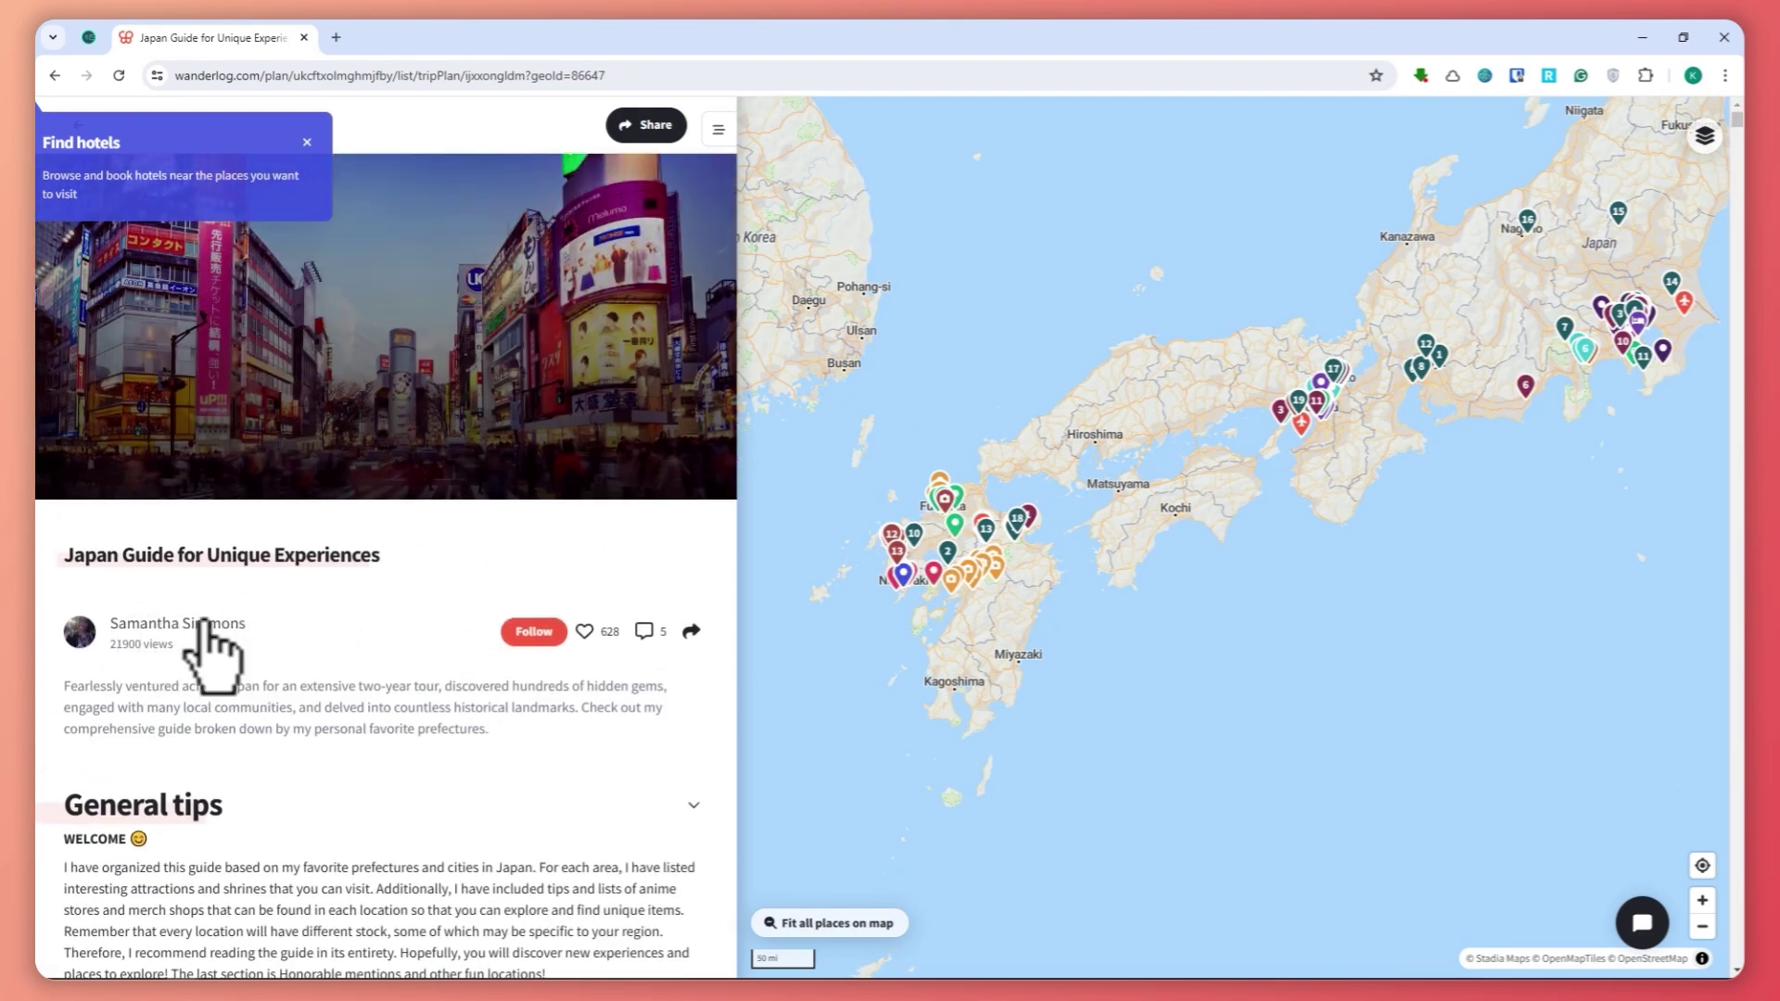
{"action": "scroll", "coordinate": [215, 653], "scroll_direction": "down", "scroll_amount": 4}
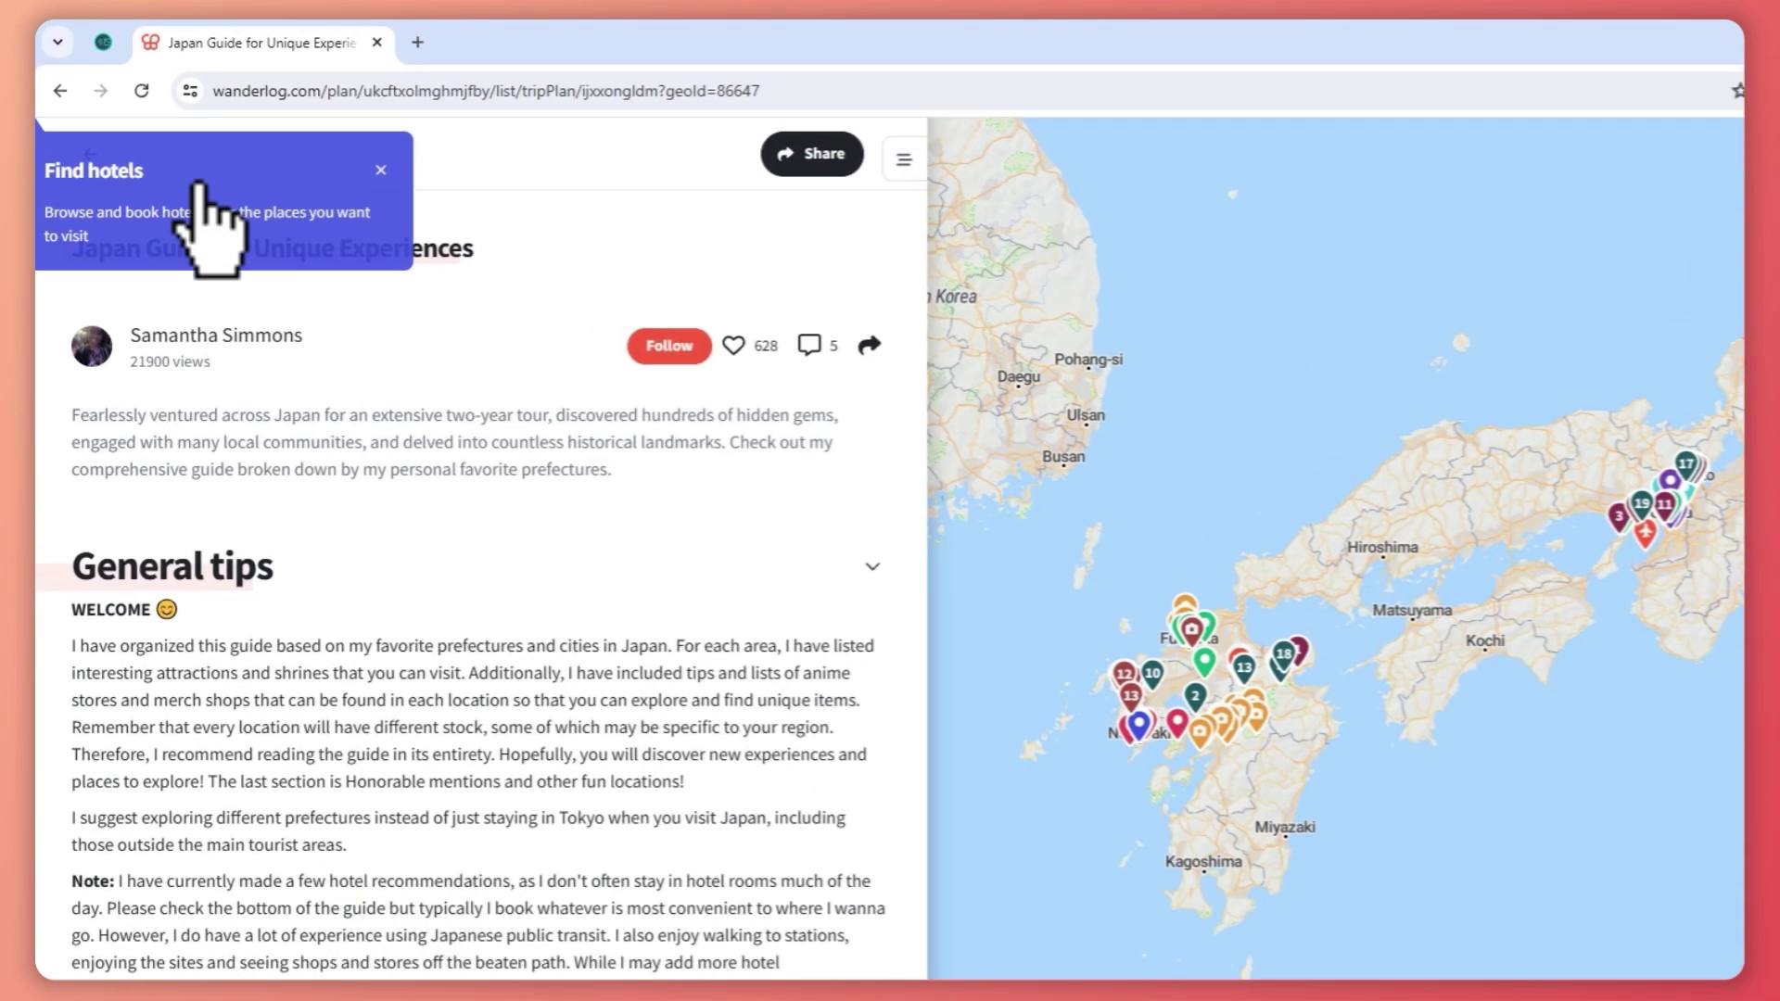
{"action": "left_click", "coordinate": [171, 150]}
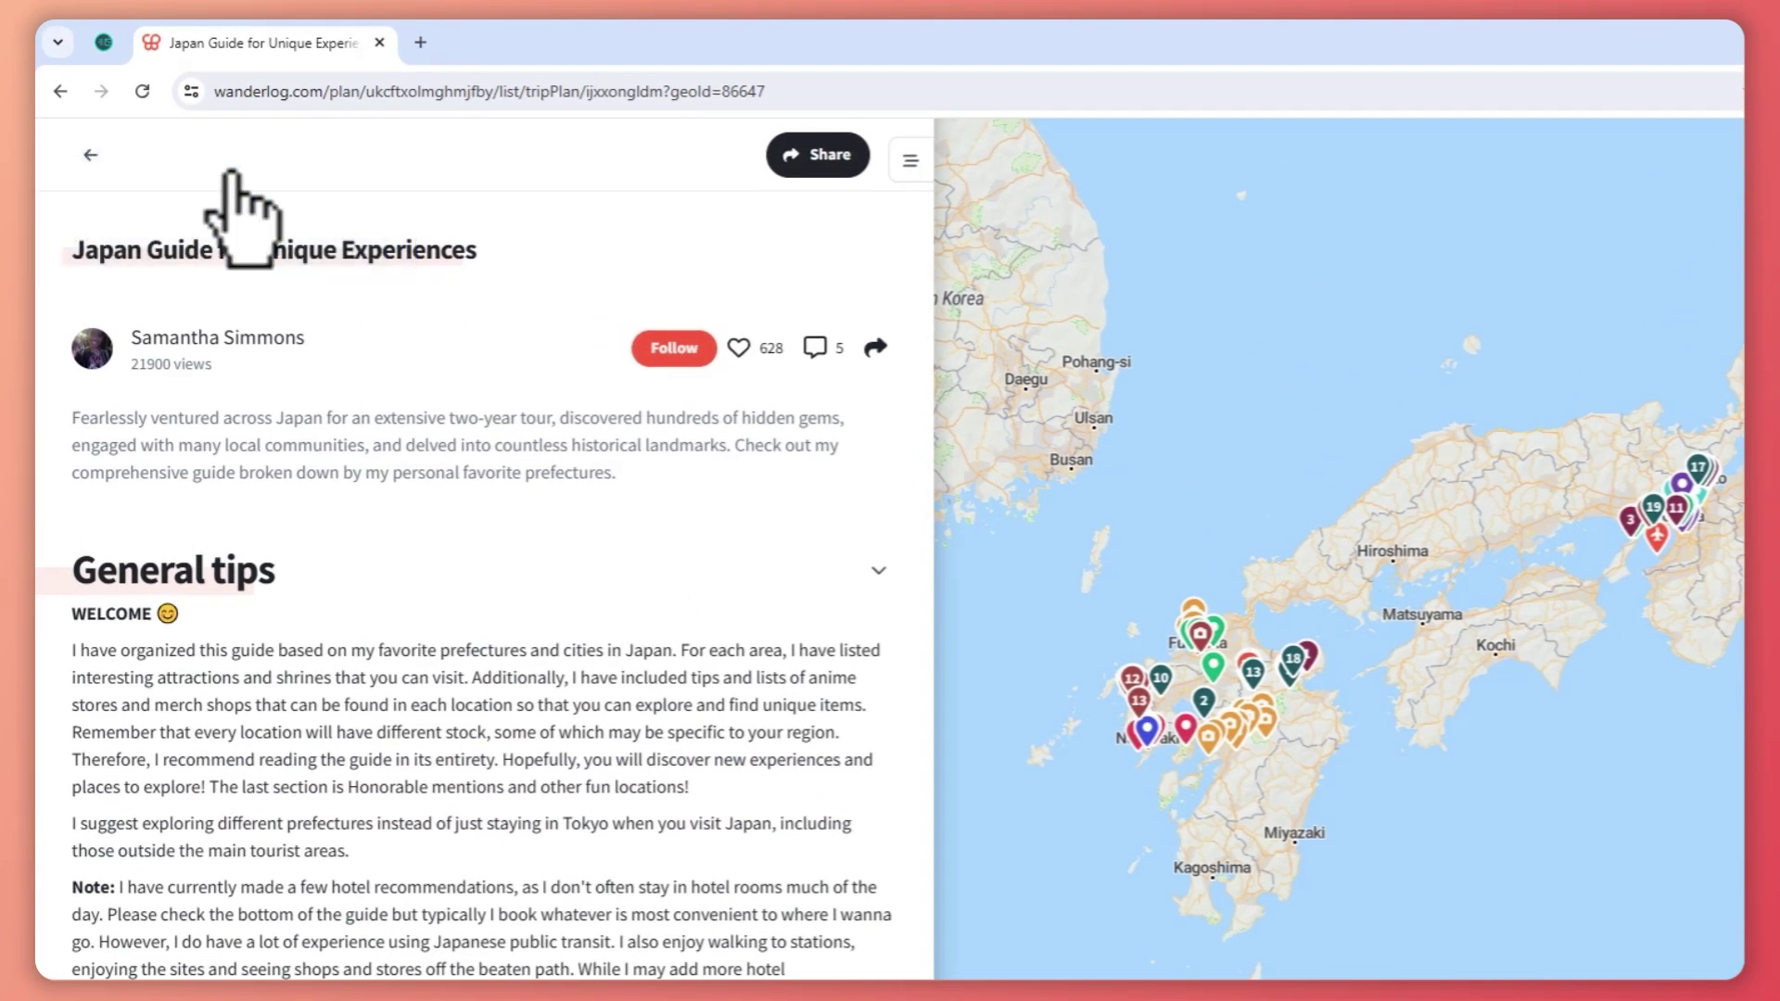
{"action": "left_click", "coordinate": [100, 153]}
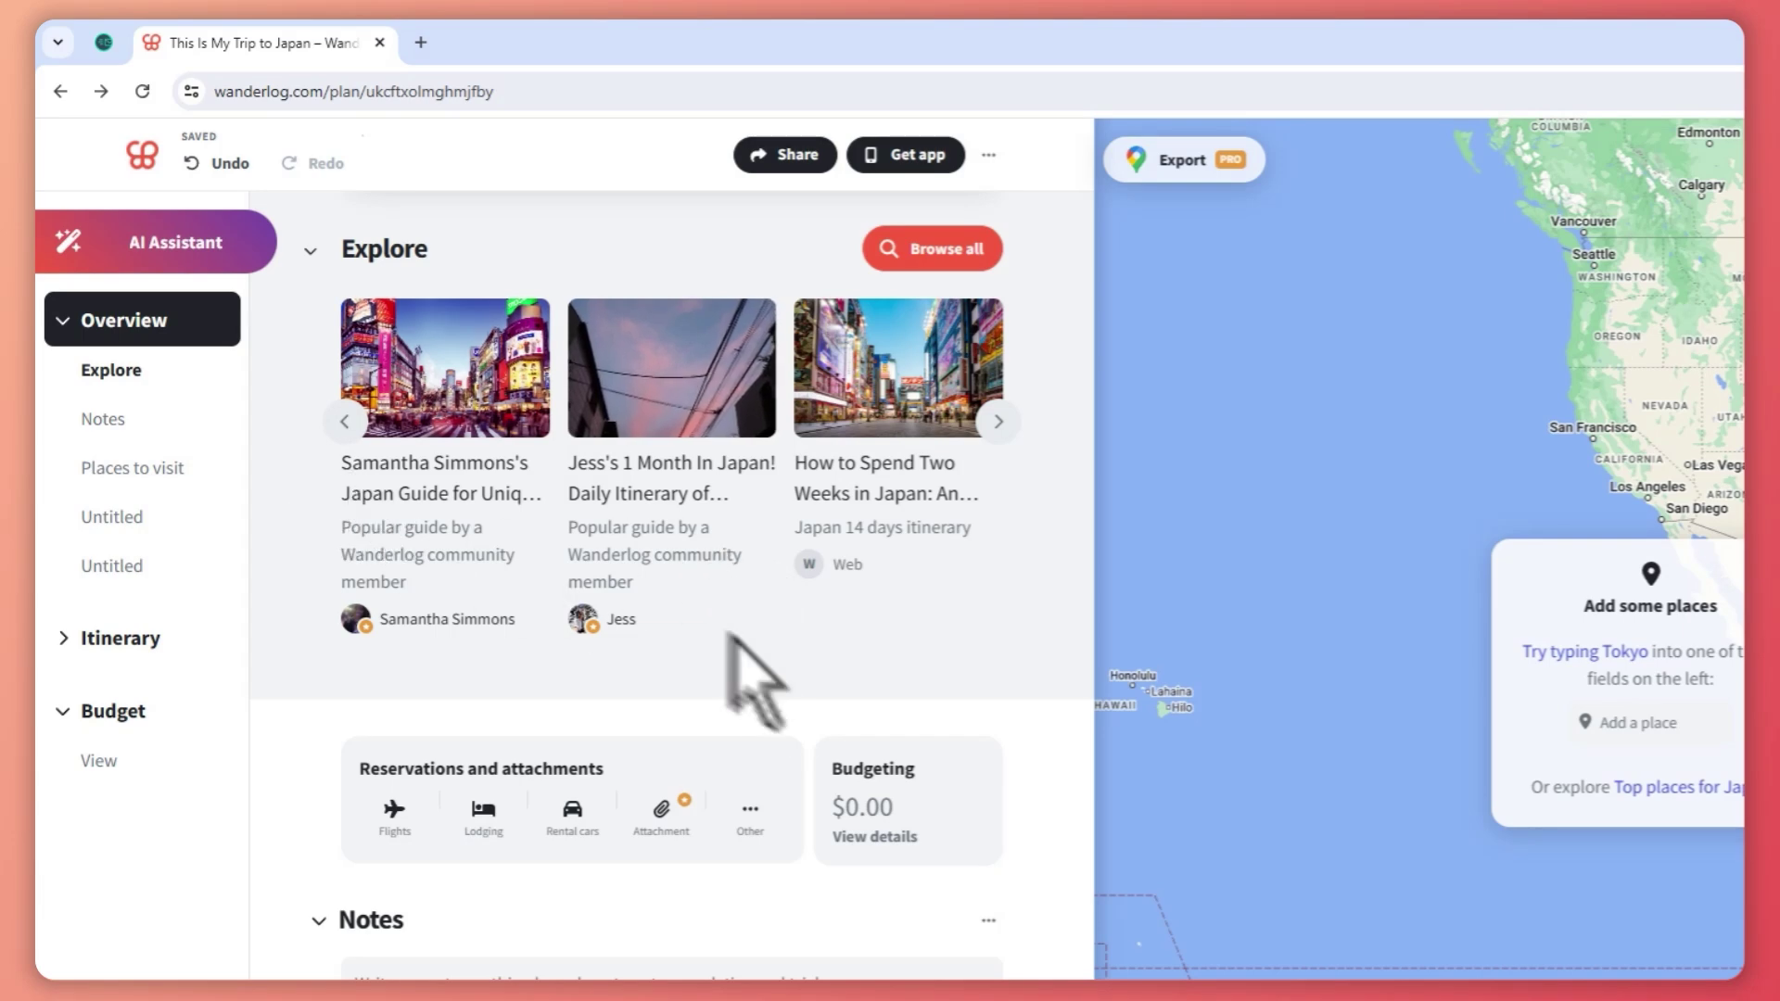
Enter "qwqwrqwtqwas" in the trip's Notes section and dismiss the tip about inviting tripmates.
{"action": "left_click", "coordinate": [108, 376]}
{"action": "left_click", "coordinate": [109, 419]}
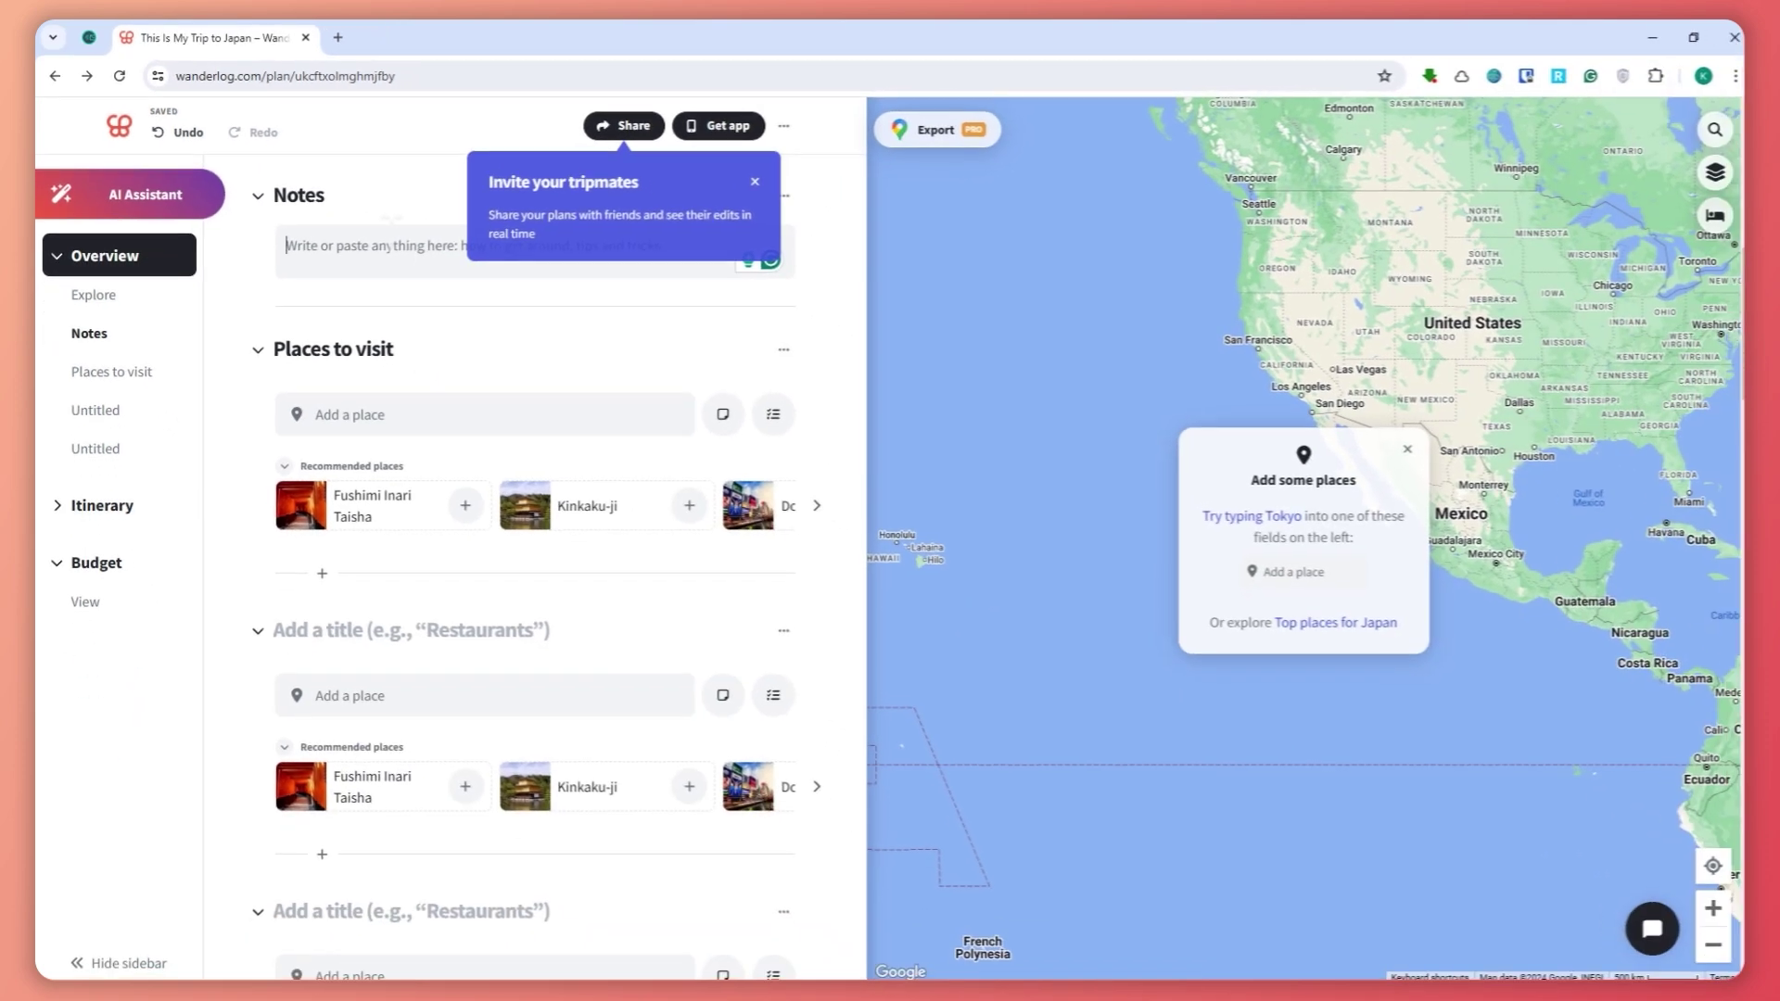
{"action": "type", "text": "qw"}
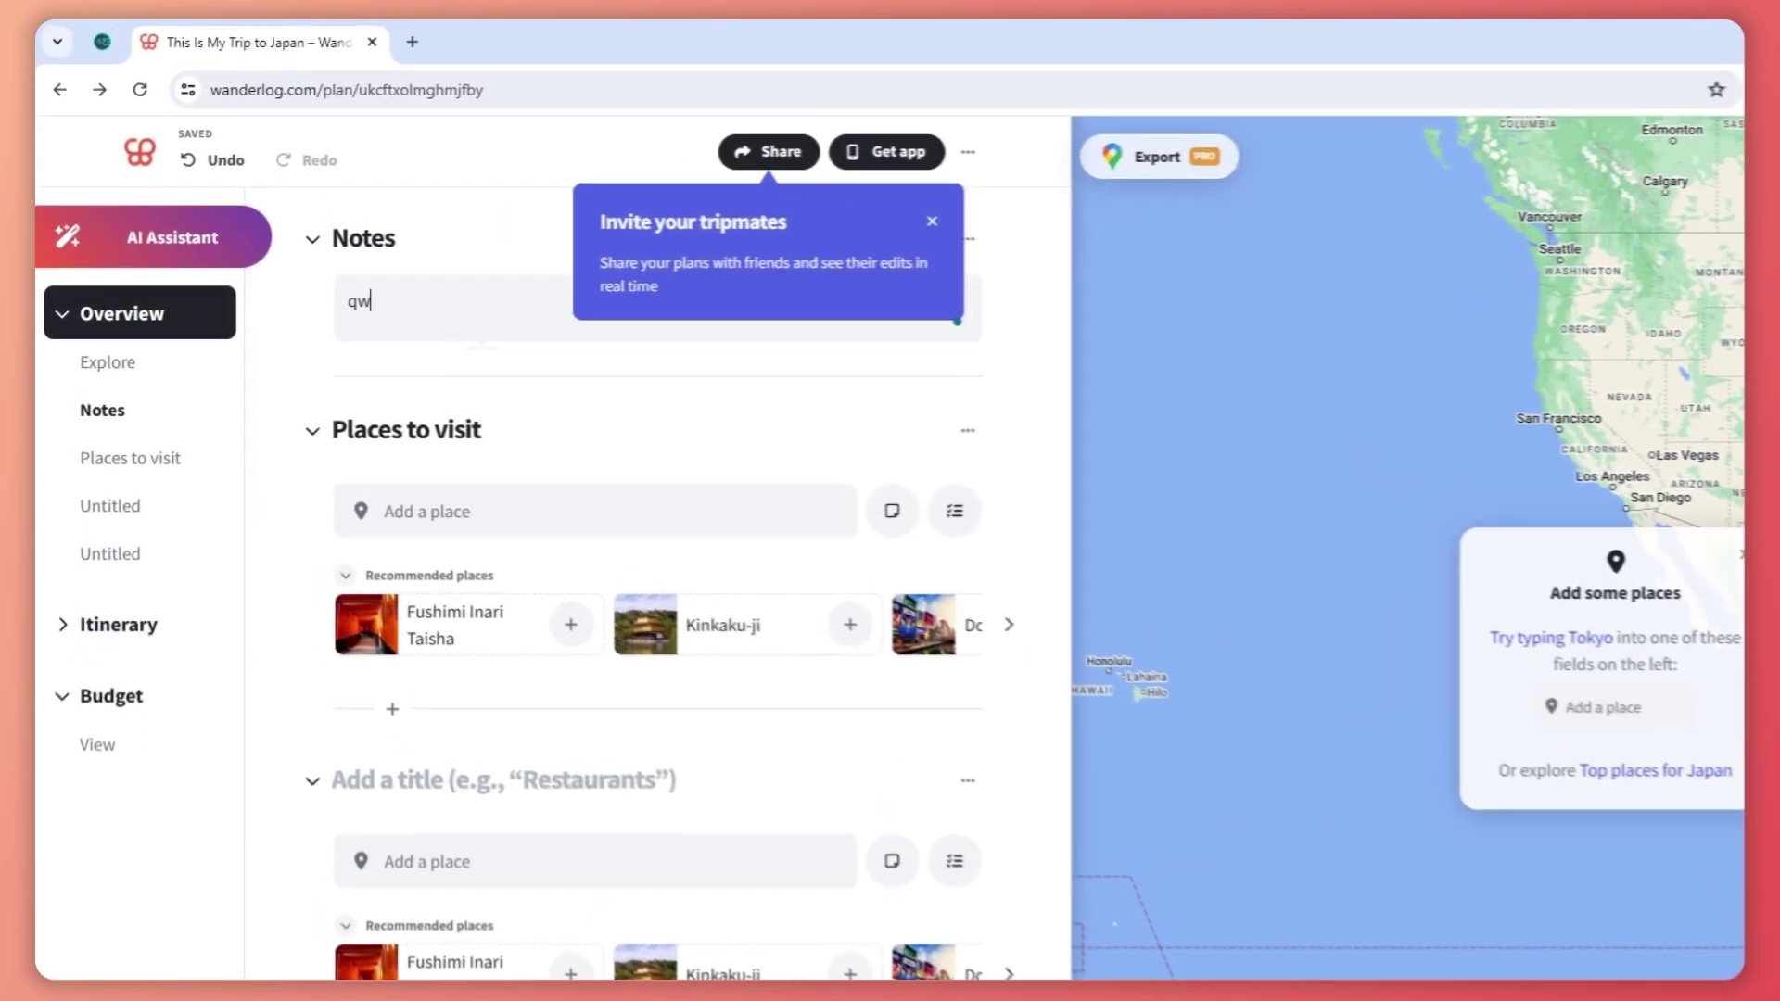
{"action": "type", "text": "qwrqwtqwas"}
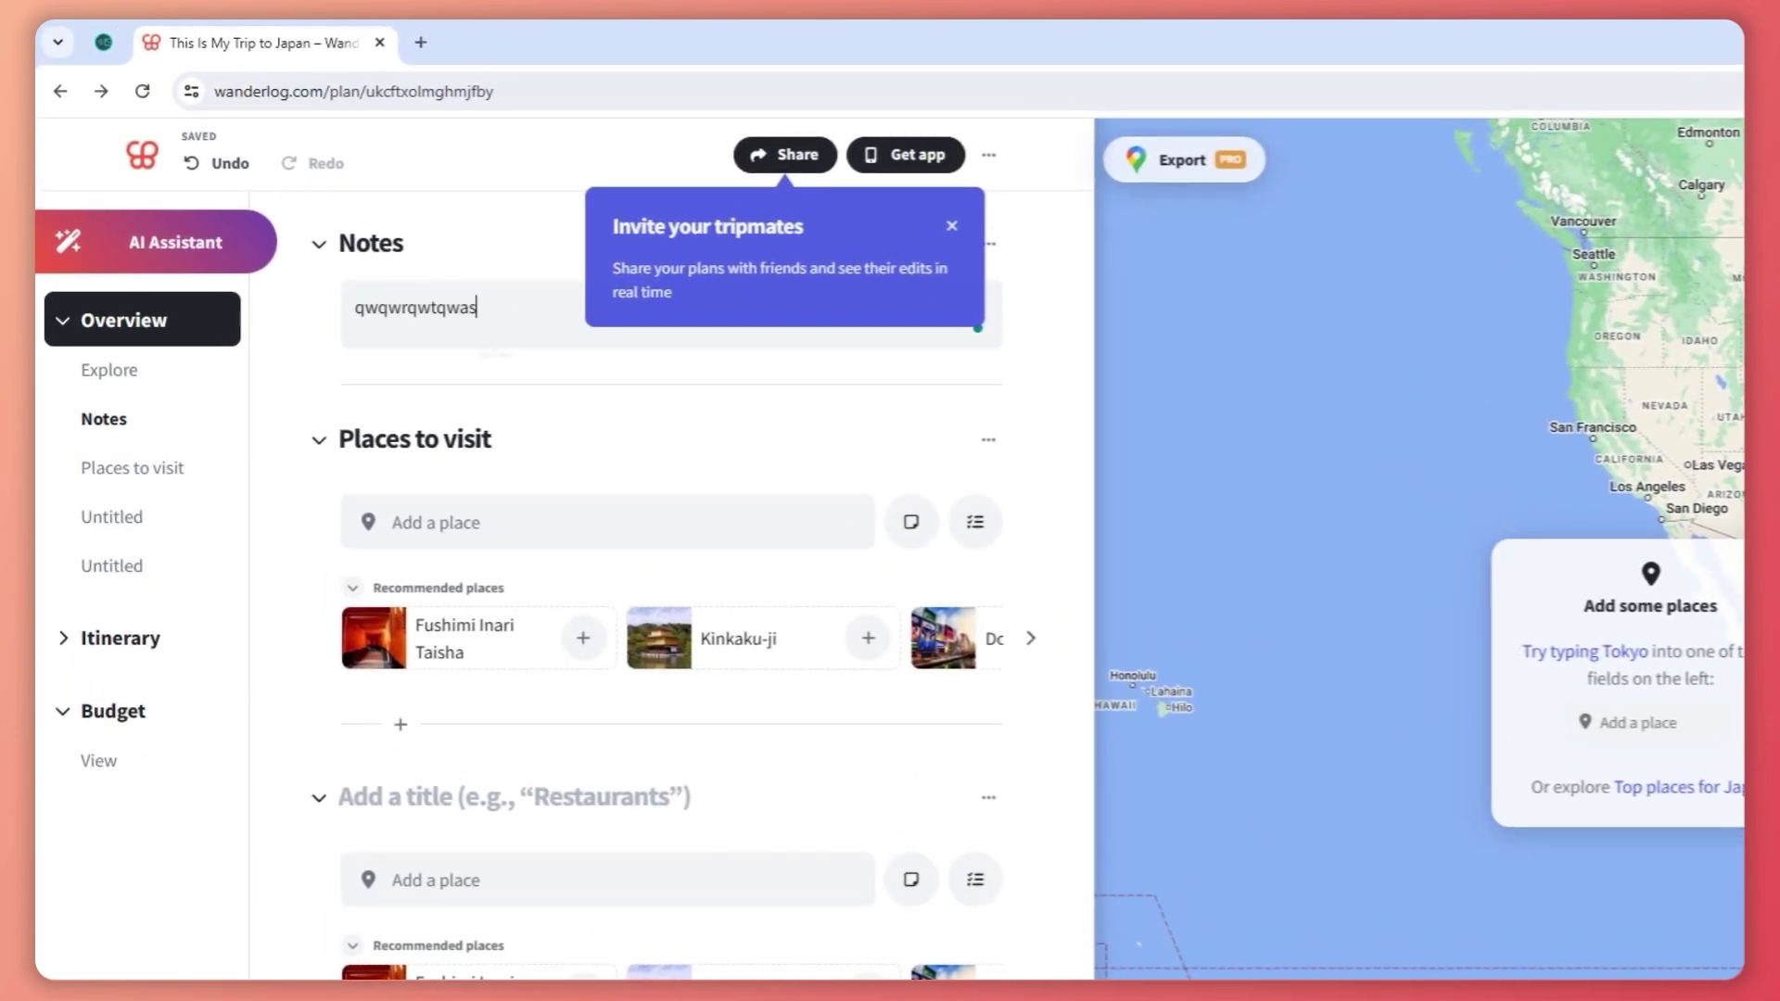
{"action": "left_click", "coordinate": [951, 225]}
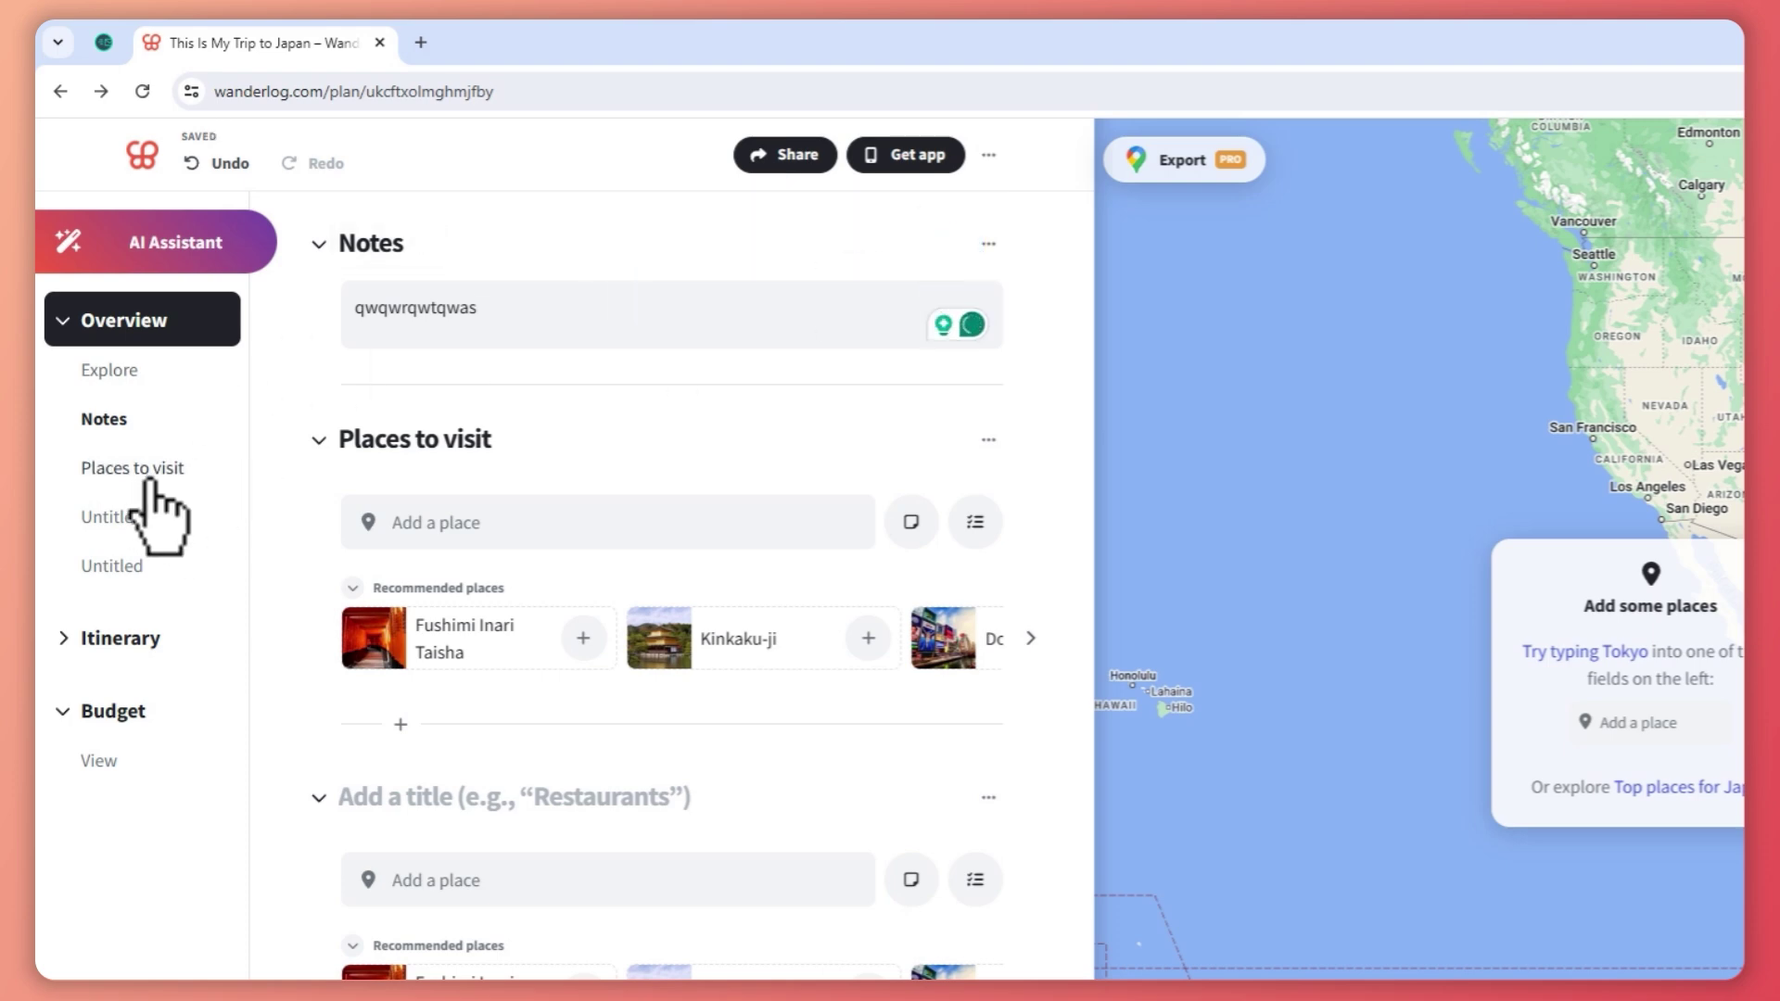
Go to the trip's place lists and add the TOKYO DINER located in Nakano City, Tokyo to the restaurants list.
{"action": "left_click", "coordinate": [148, 470]}
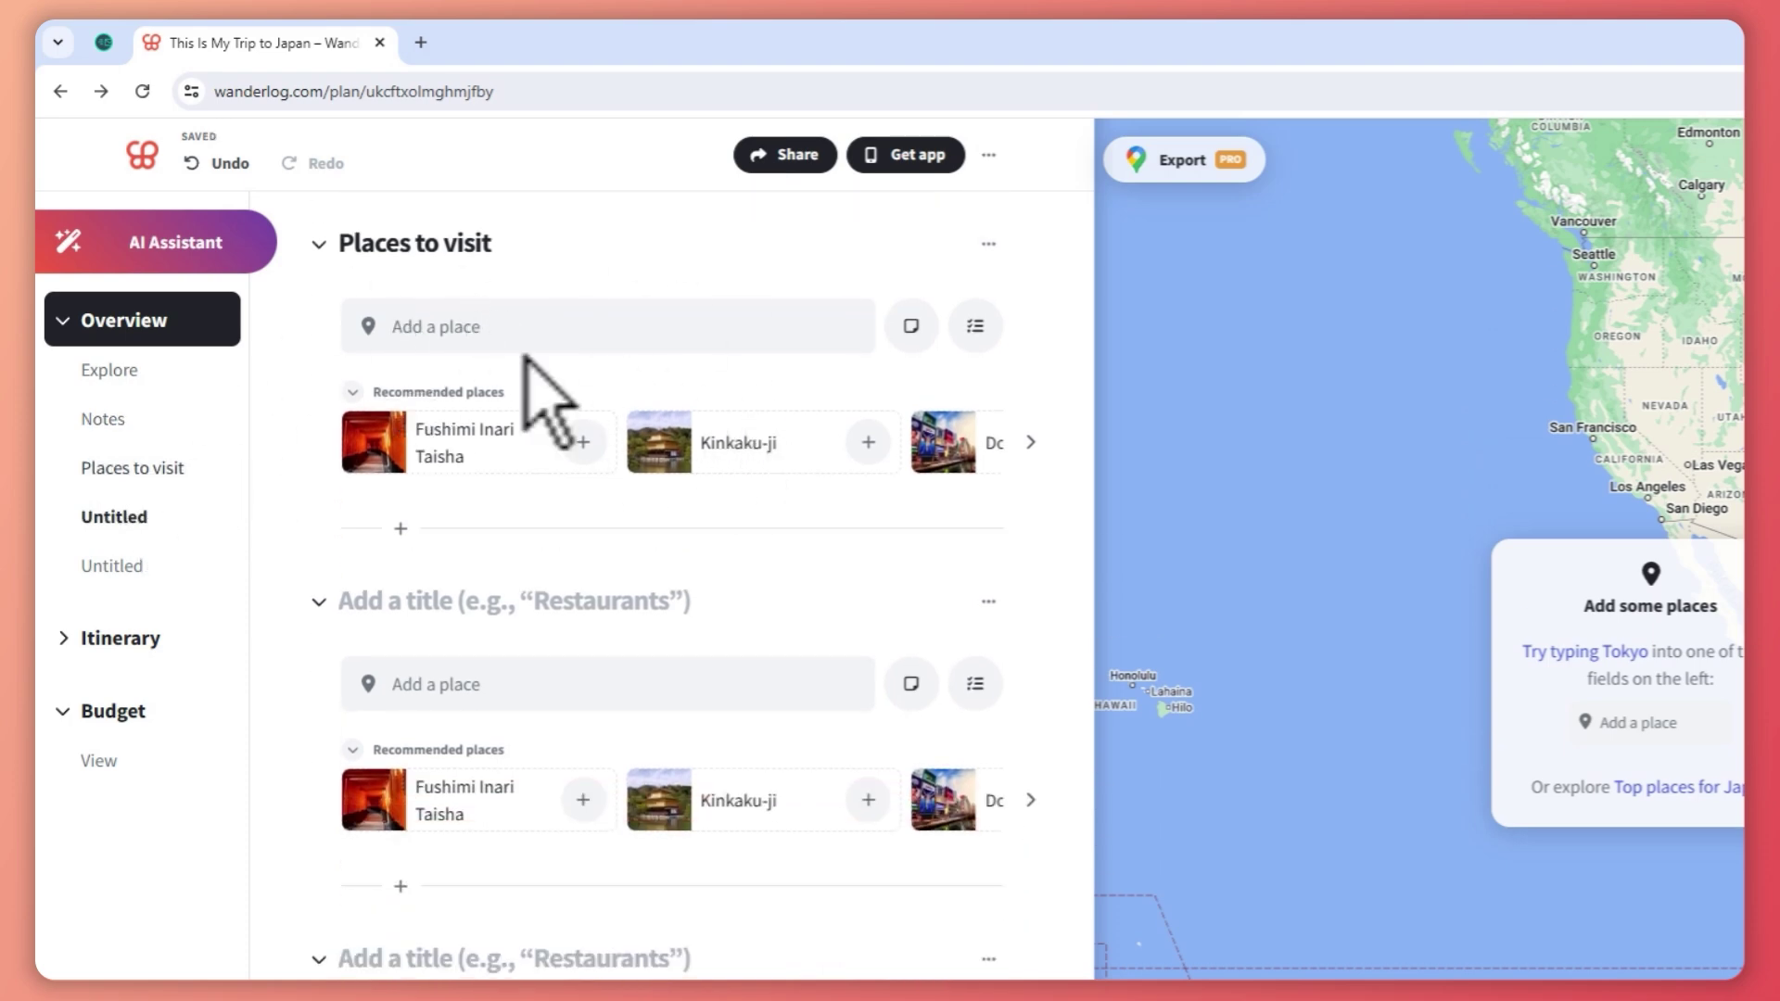
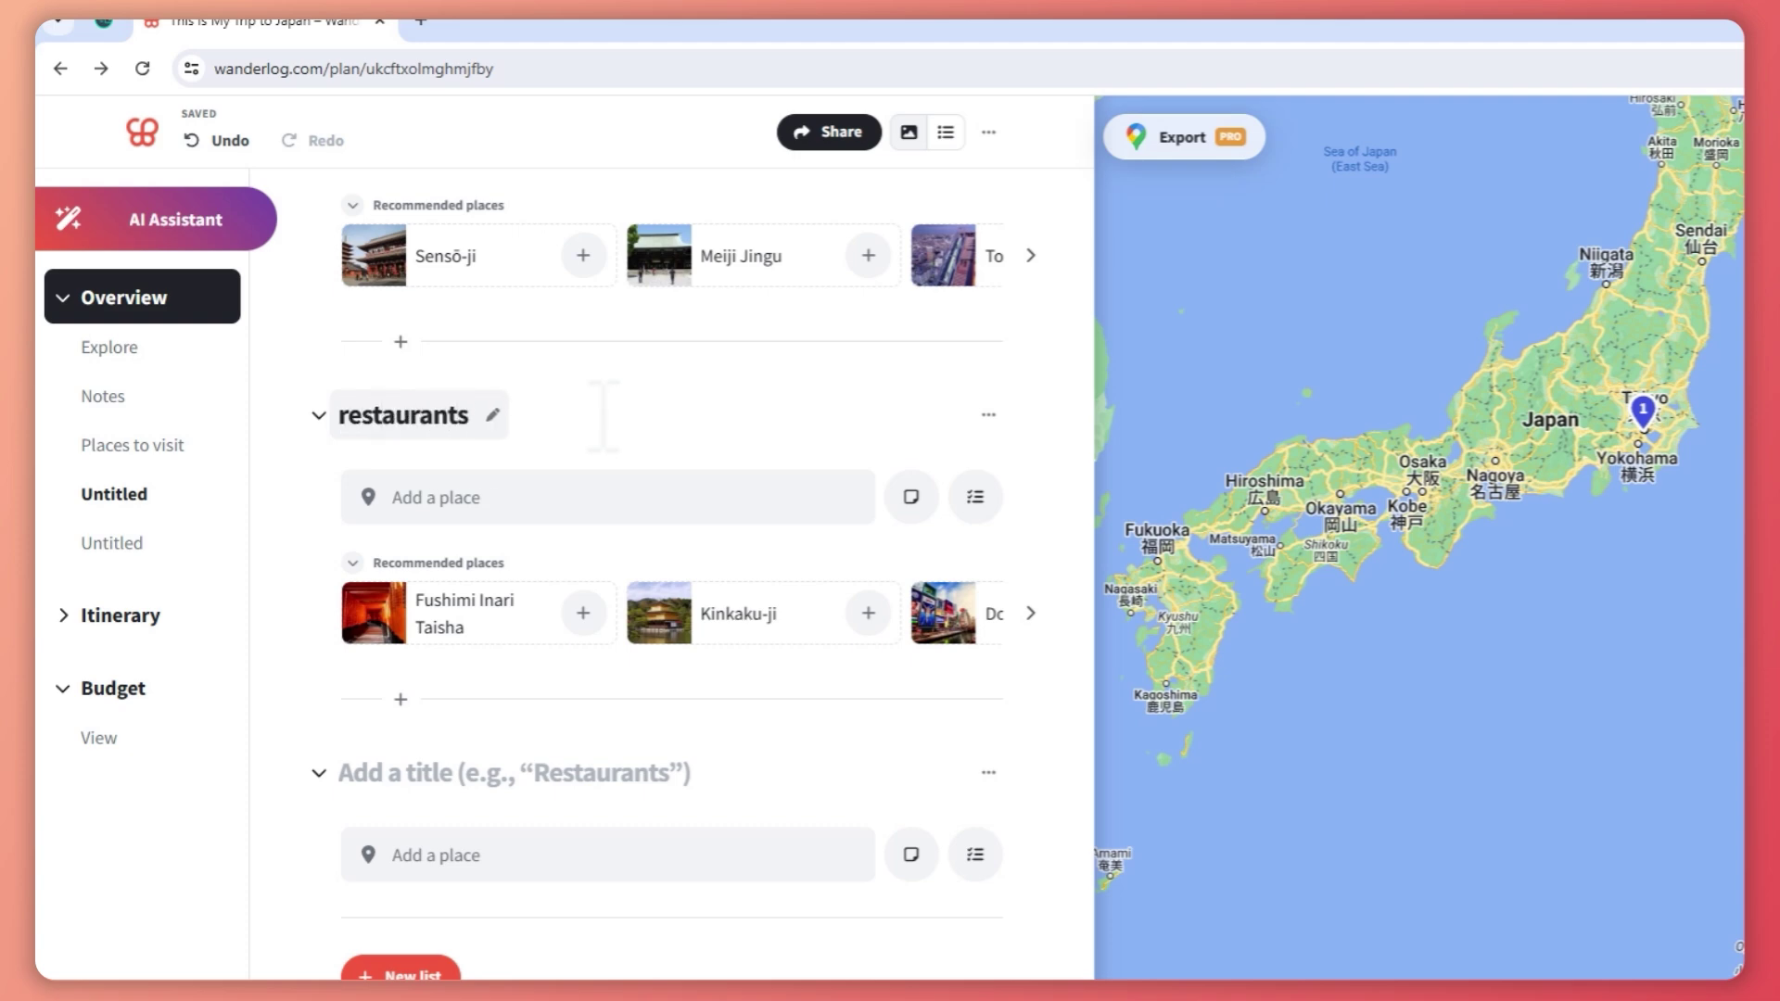
{"action": "left_click", "coordinate": [575, 497]}
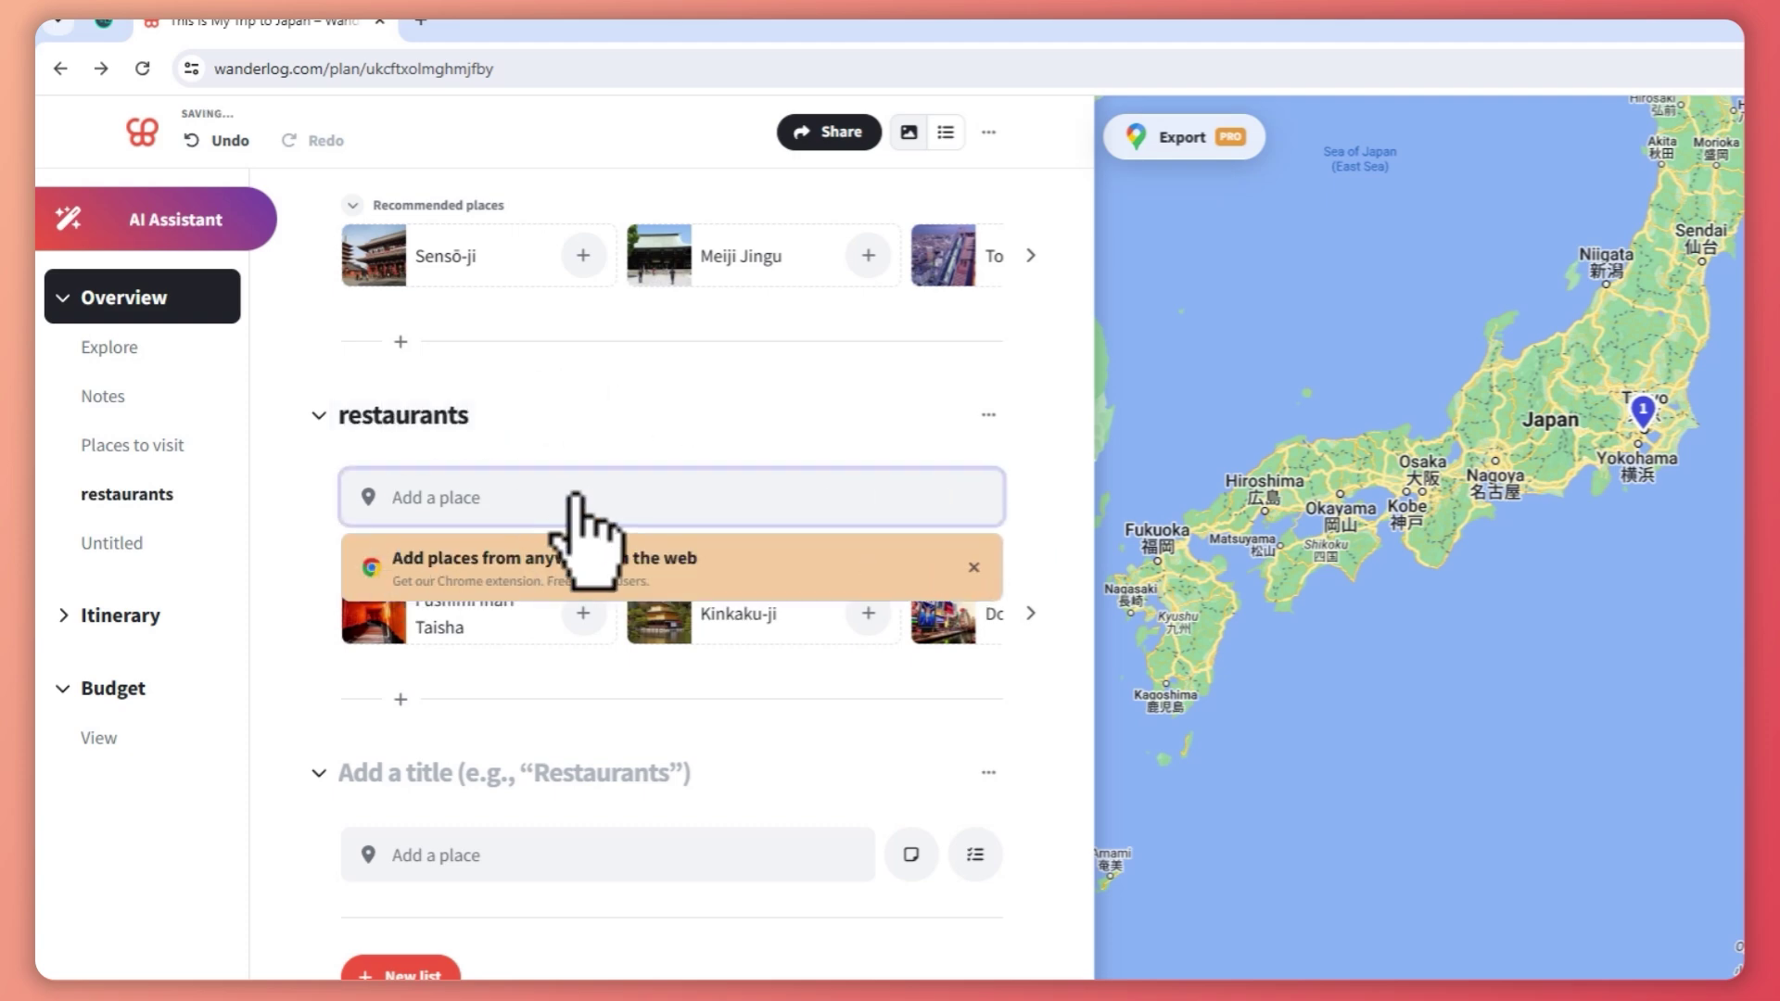
{"action": "type", "text": "tokyo "}
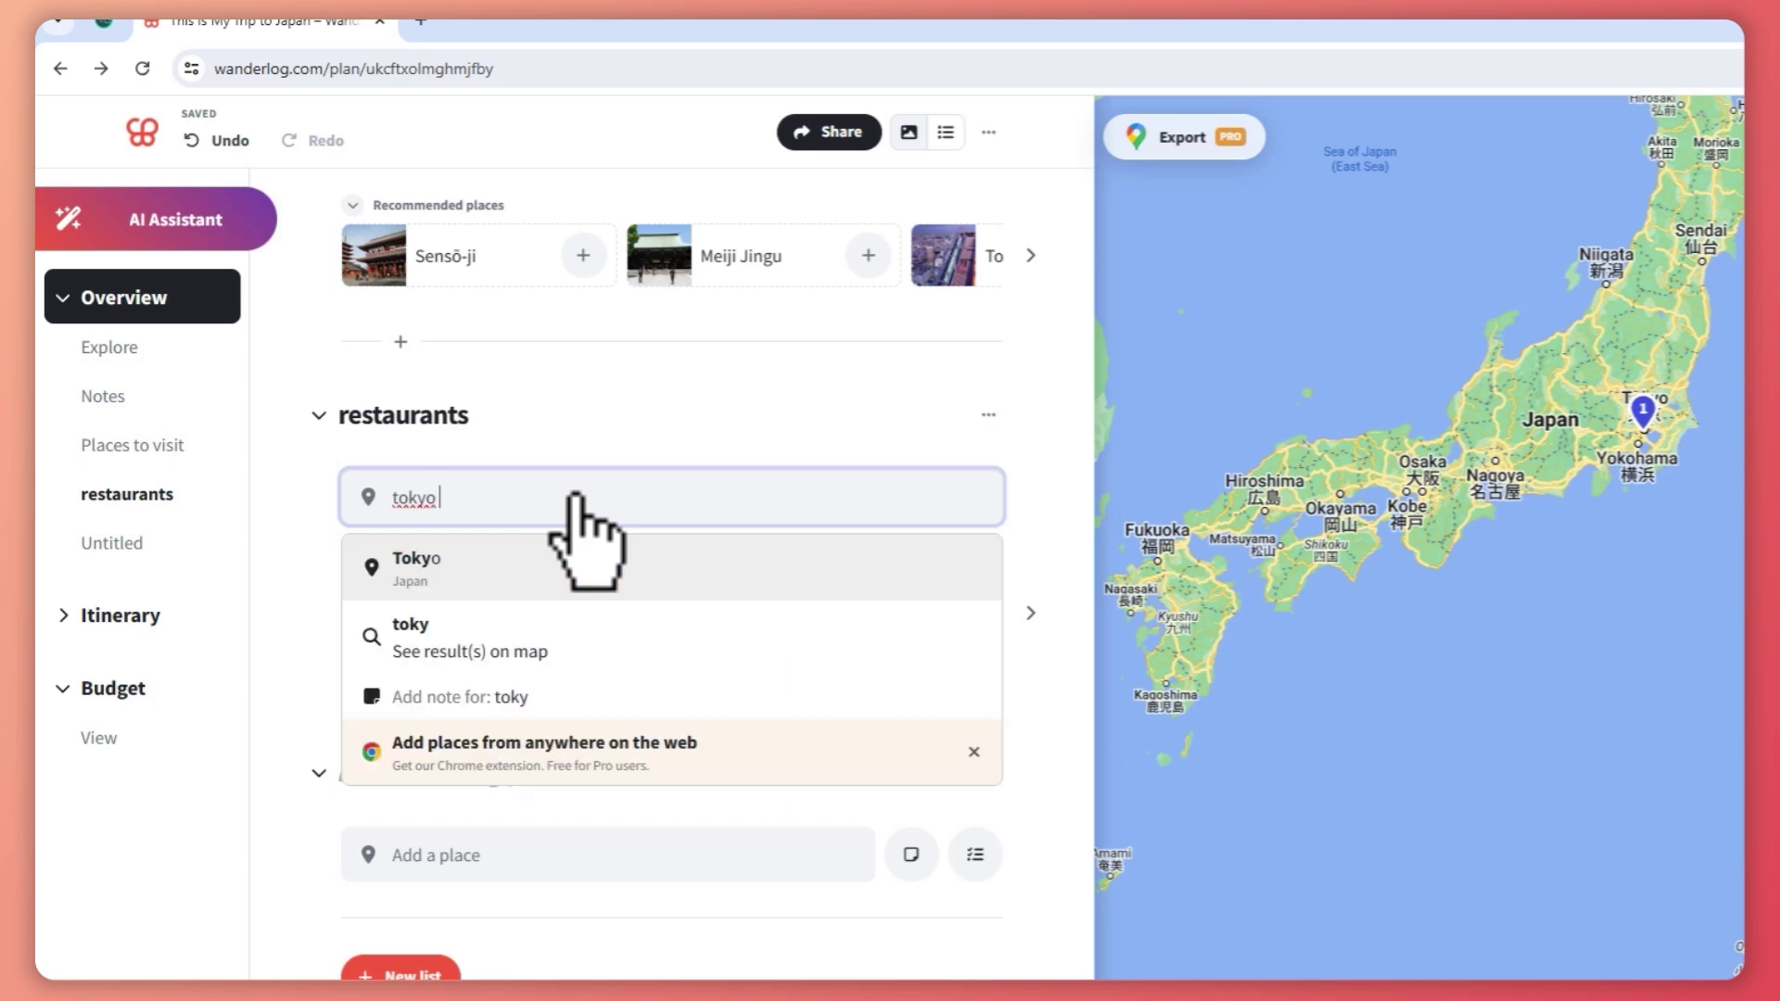
{"action": "type", "text": "diner"}
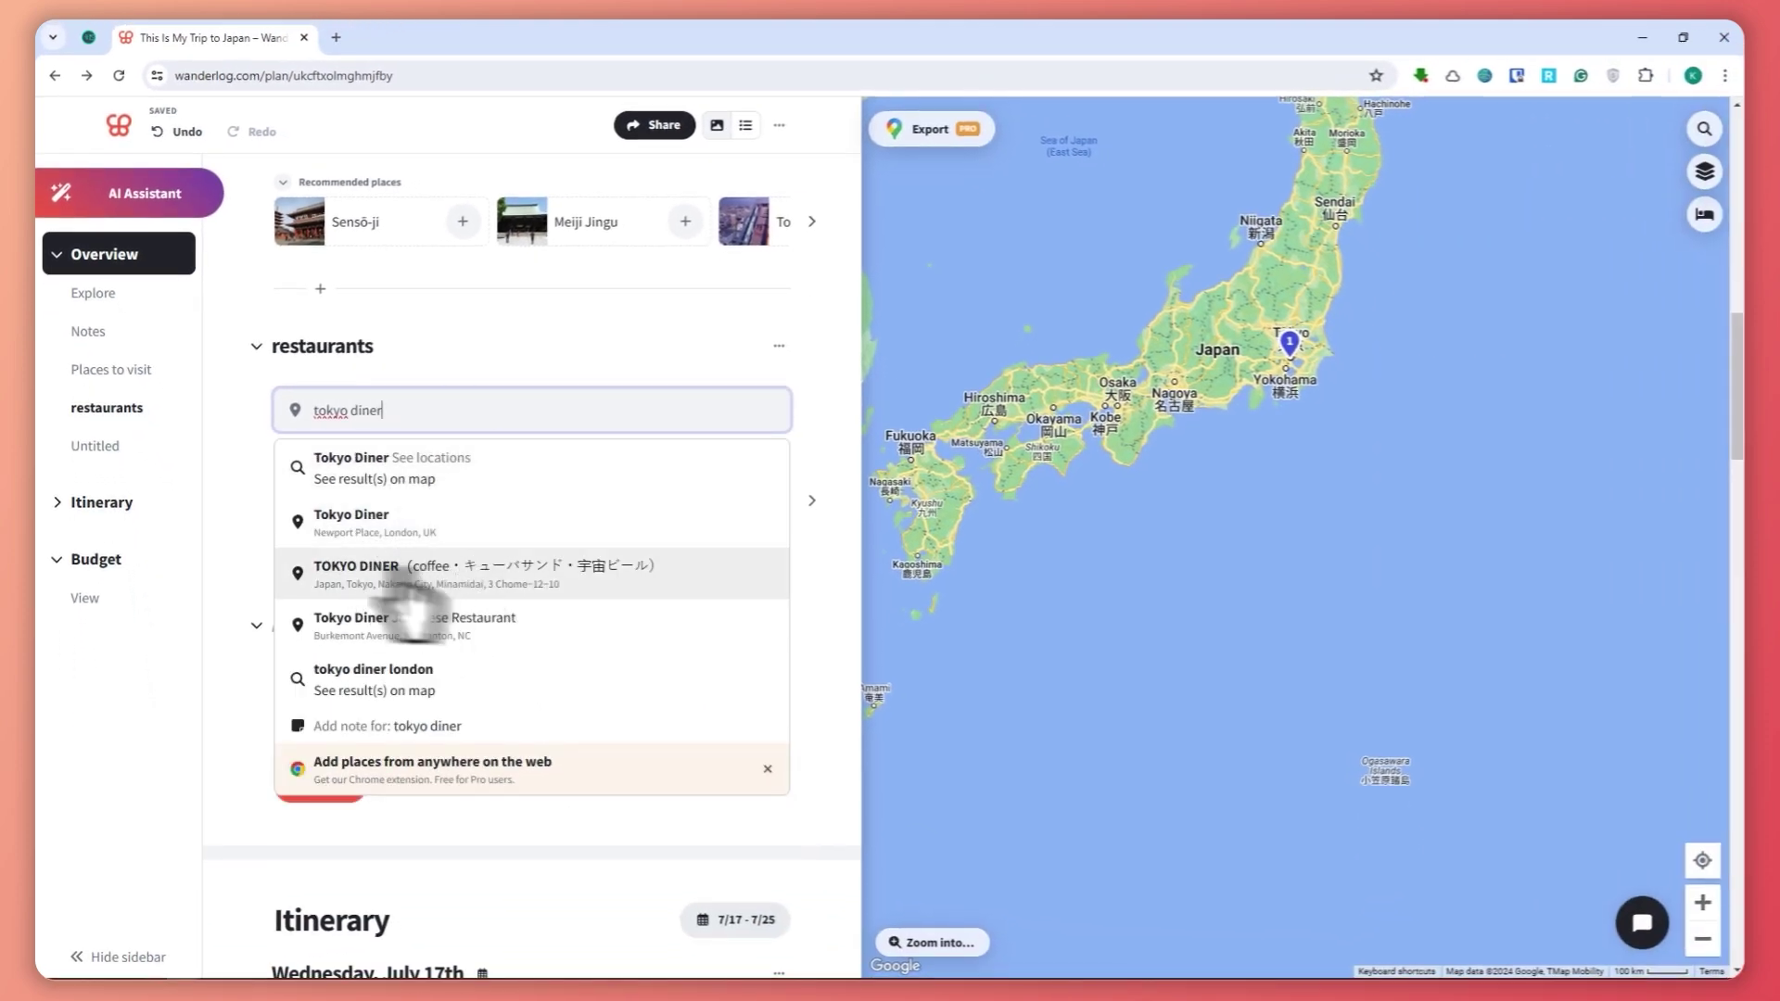
{"action": "left_click", "coordinate": [374, 566]}
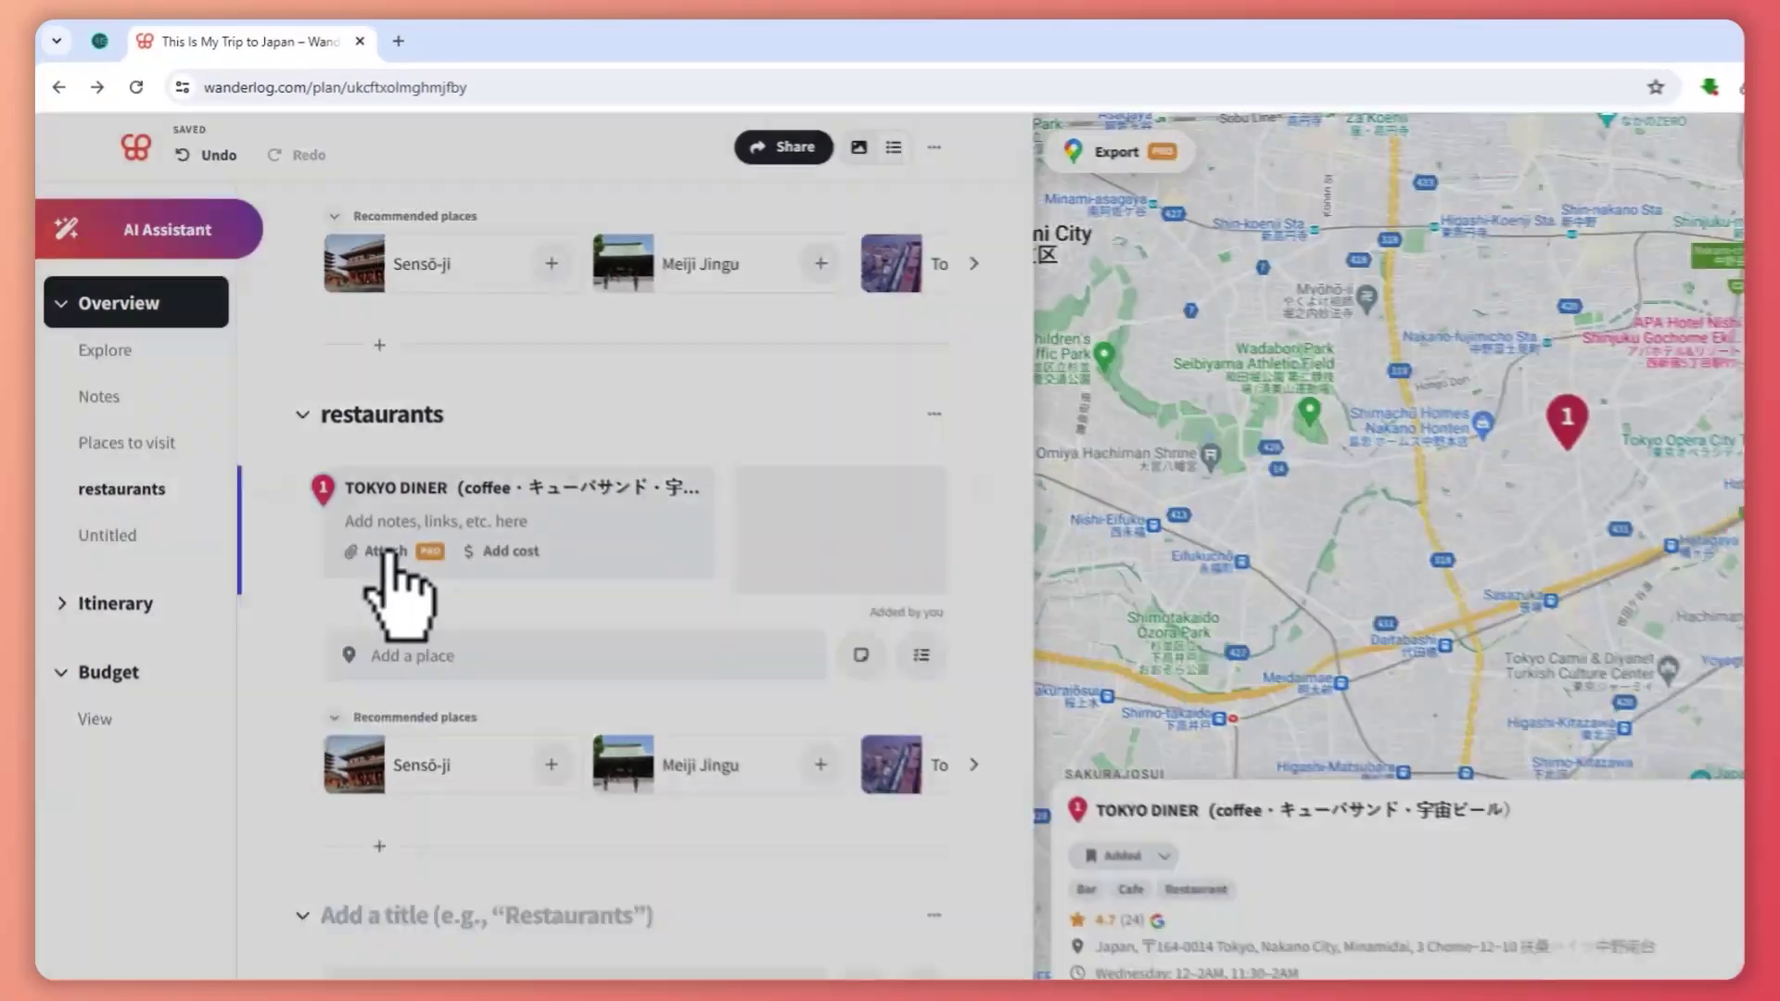
Check the attachment option of TOKYO DINER and dismiss the Wanderlog Pro offer.
{"action": "left_click", "coordinate": [333, 472]}
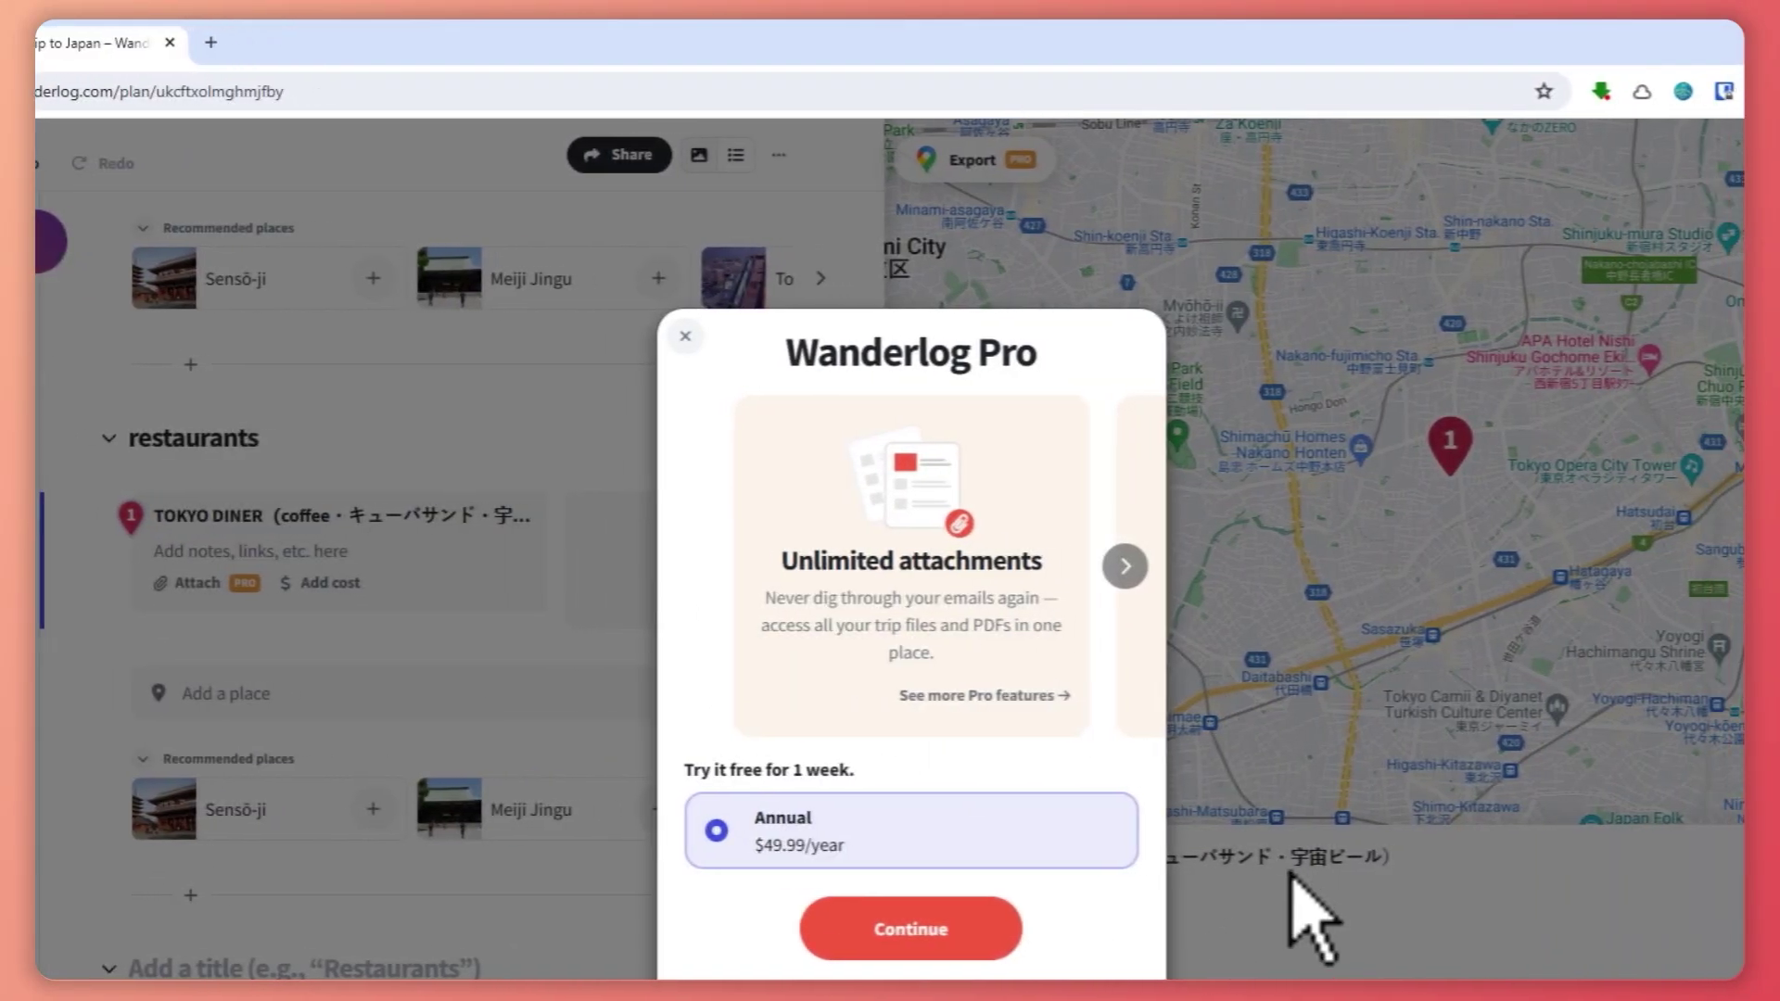
{"action": "left_click", "coordinate": [1327, 908]}
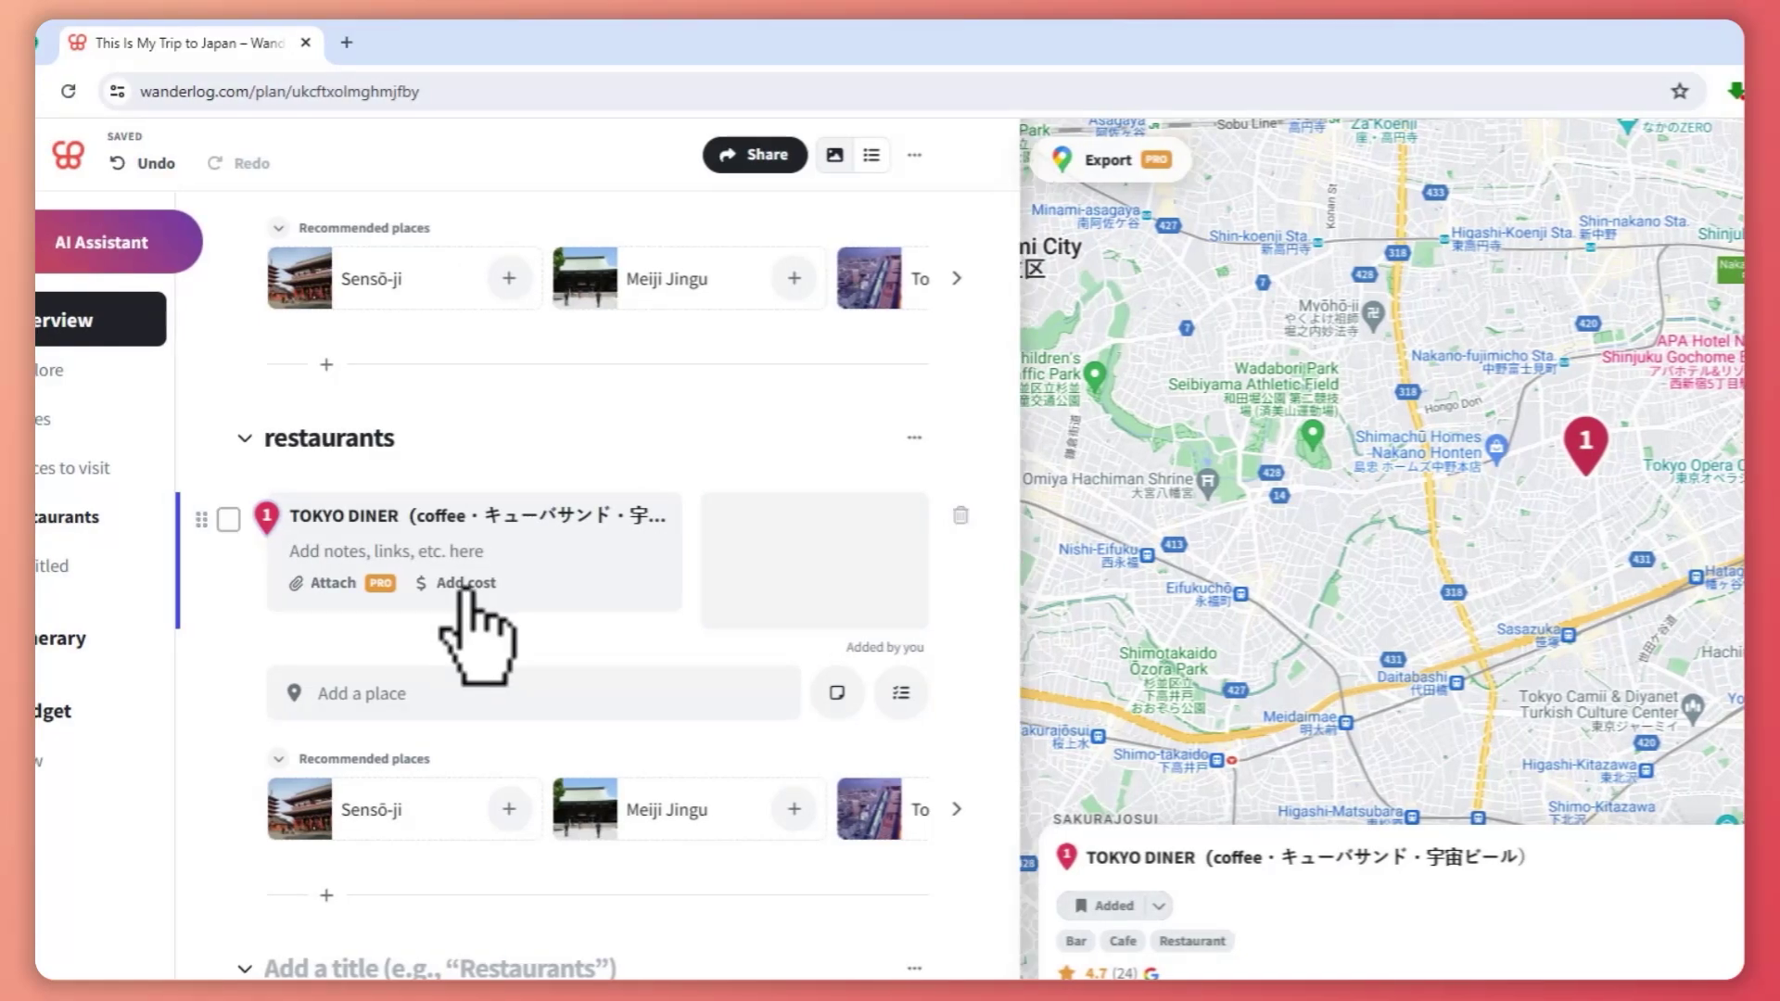
Start an expense of $20.00 for TOKYO DINER, keeping US Dollar as the currency and selecting Food as the category.
{"action": "left_click", "coordinate": [387, 582]}
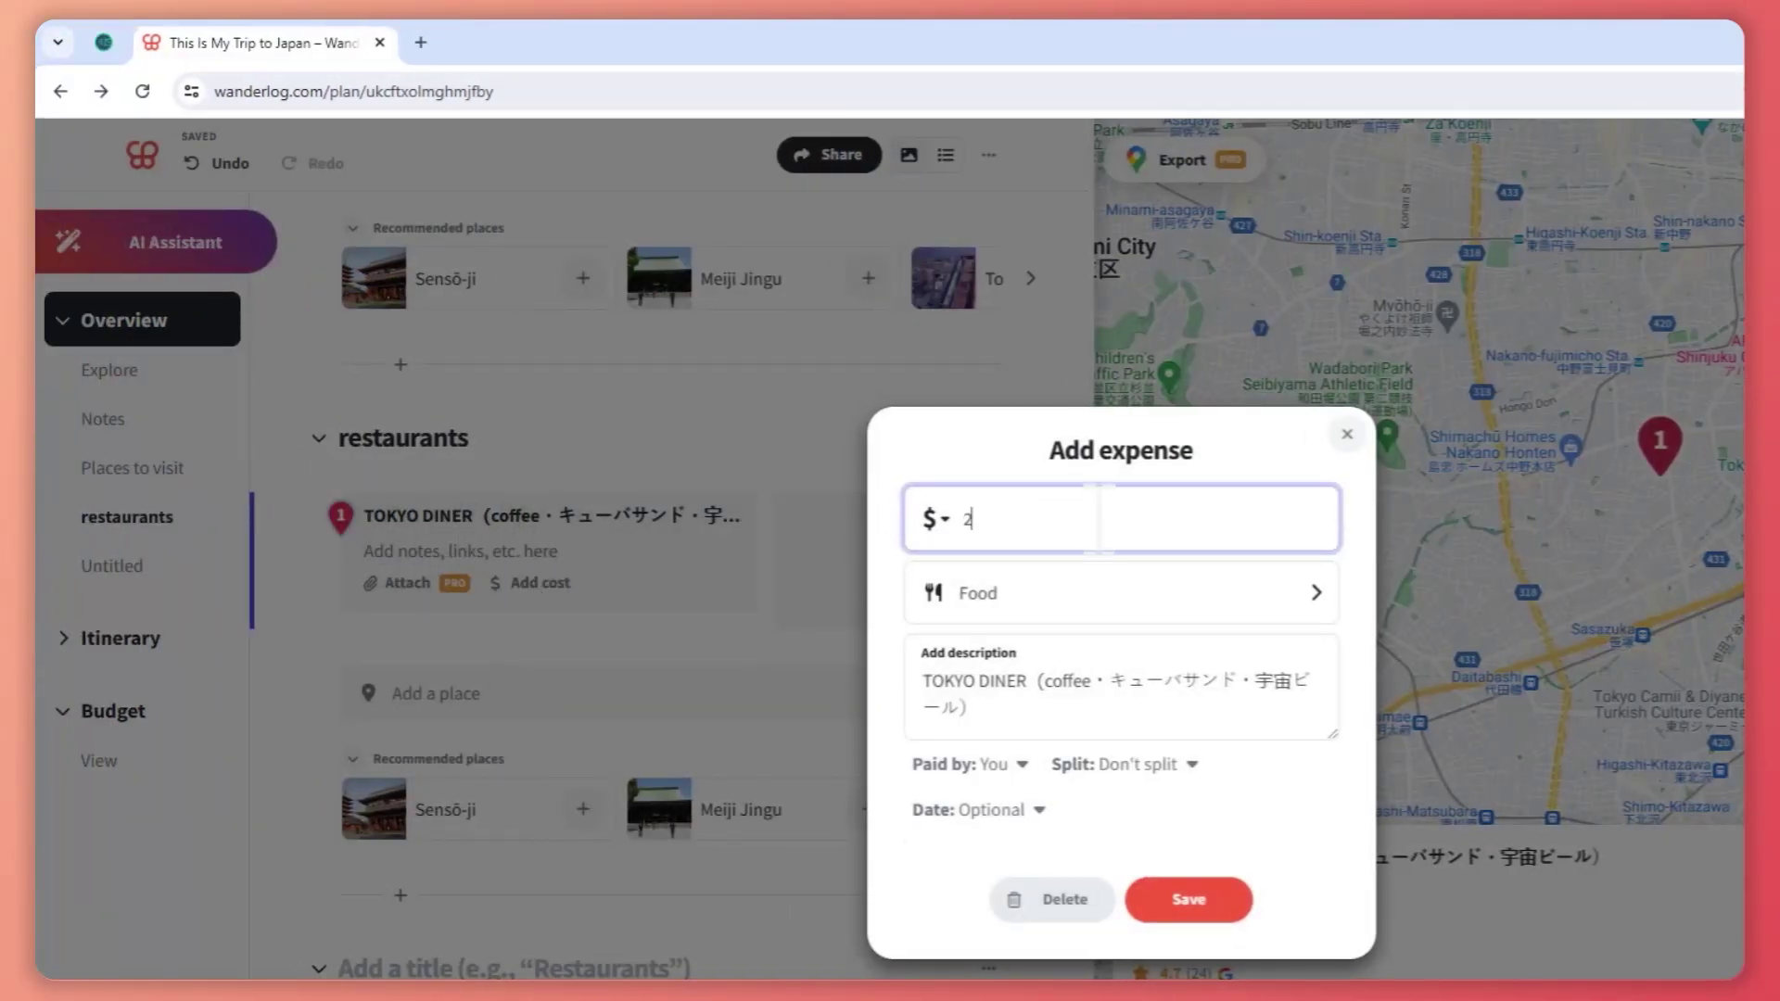
{"action": "left_click", "coordinate": [946, 521]}
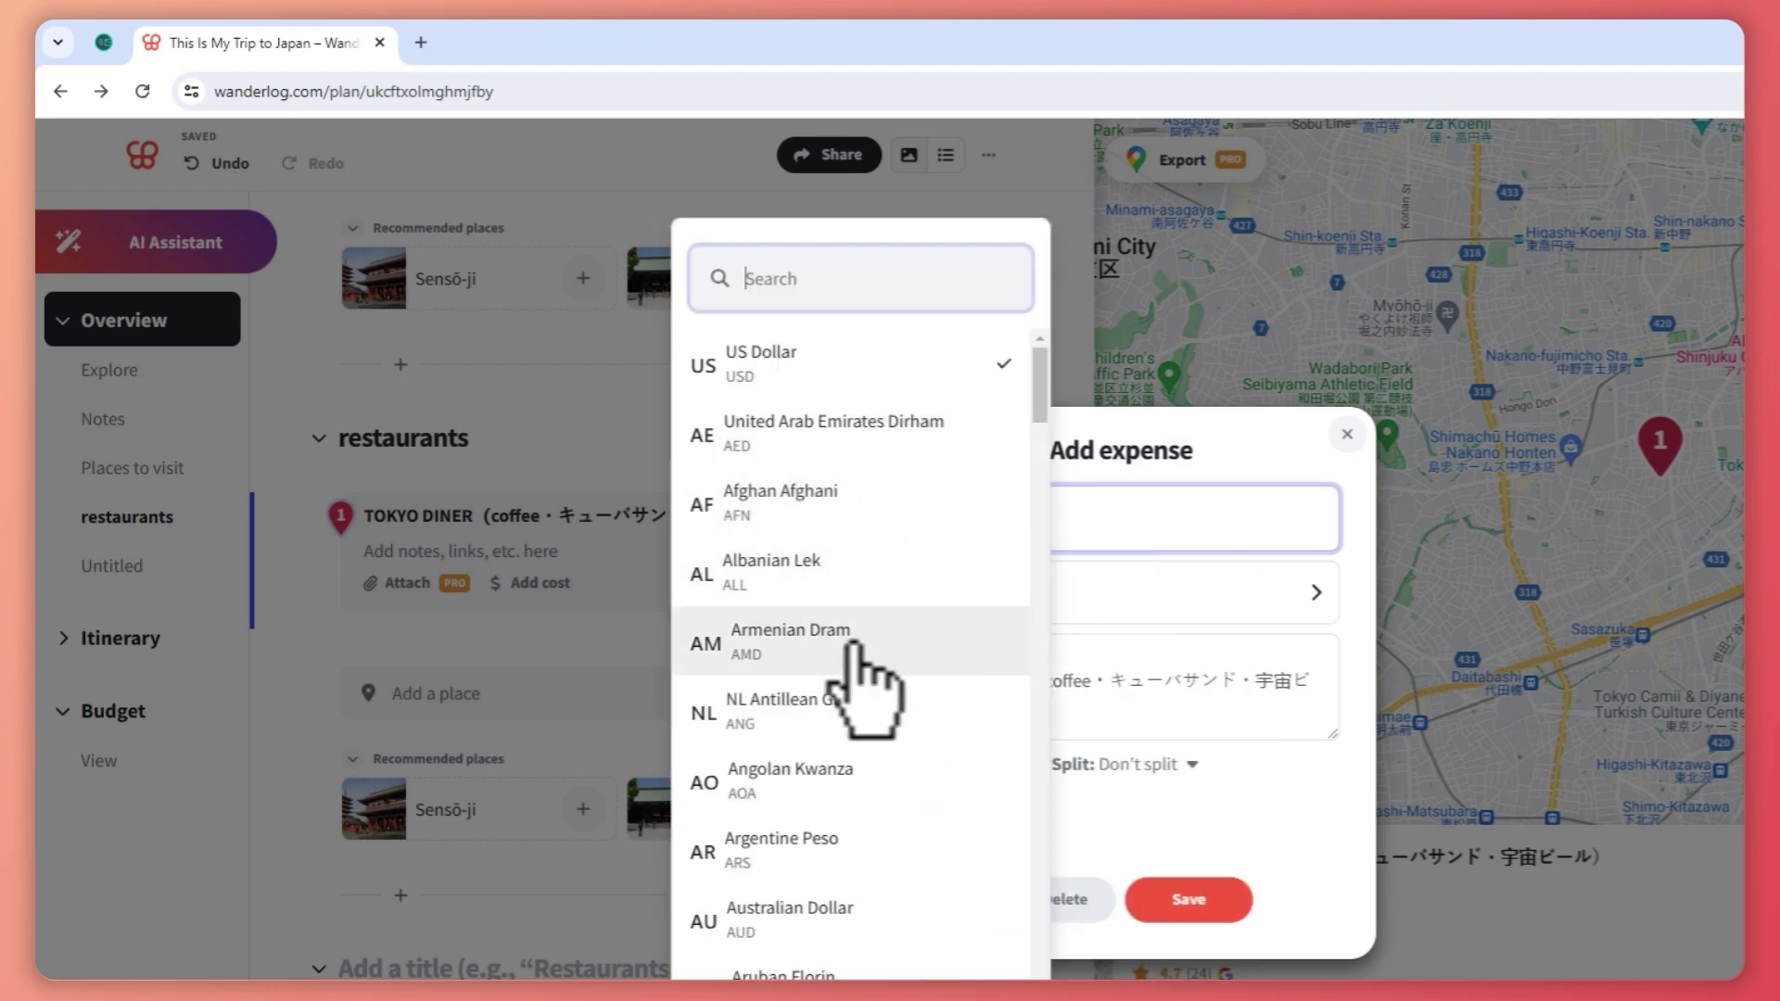
{"action": "scroll", "coordinate": [858, 646], "scroll_direction": "down", "scroll_amount": 3}
{"action": "scroll", "coordinate": [860, 649], "scroll_direction": "down", "scroll_amount": 3}
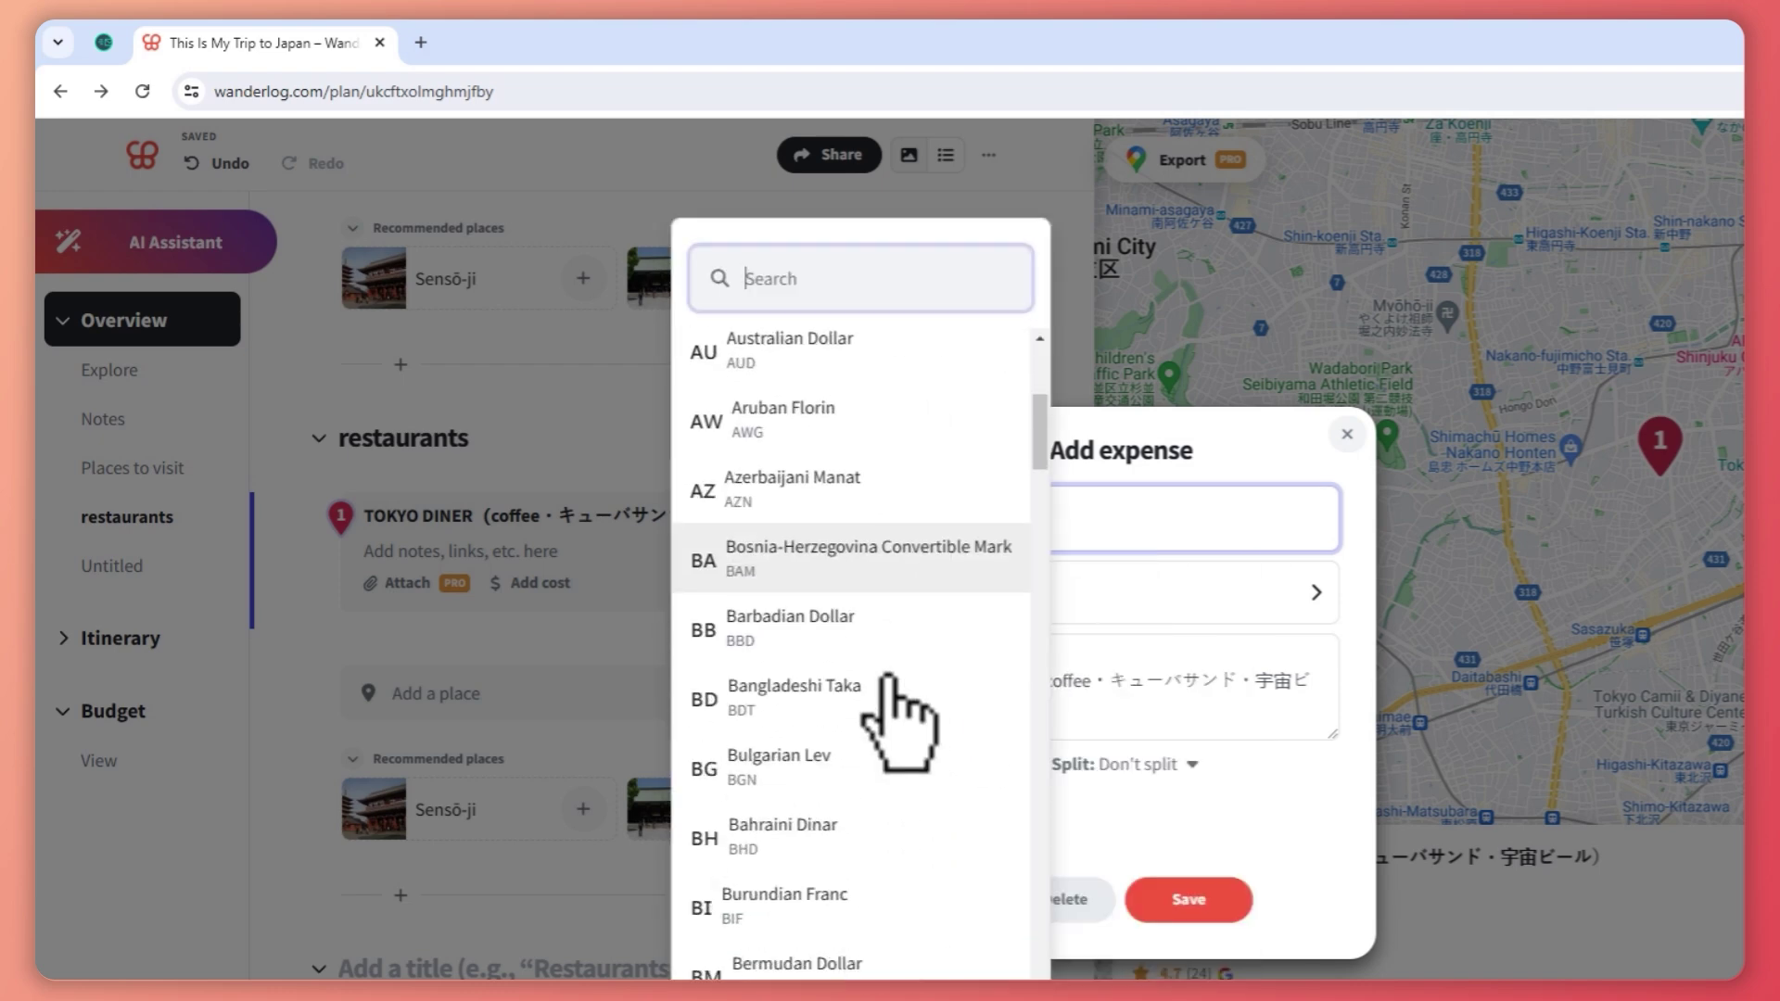
{"action": "left_click", "coordinate": [1076, 648]}
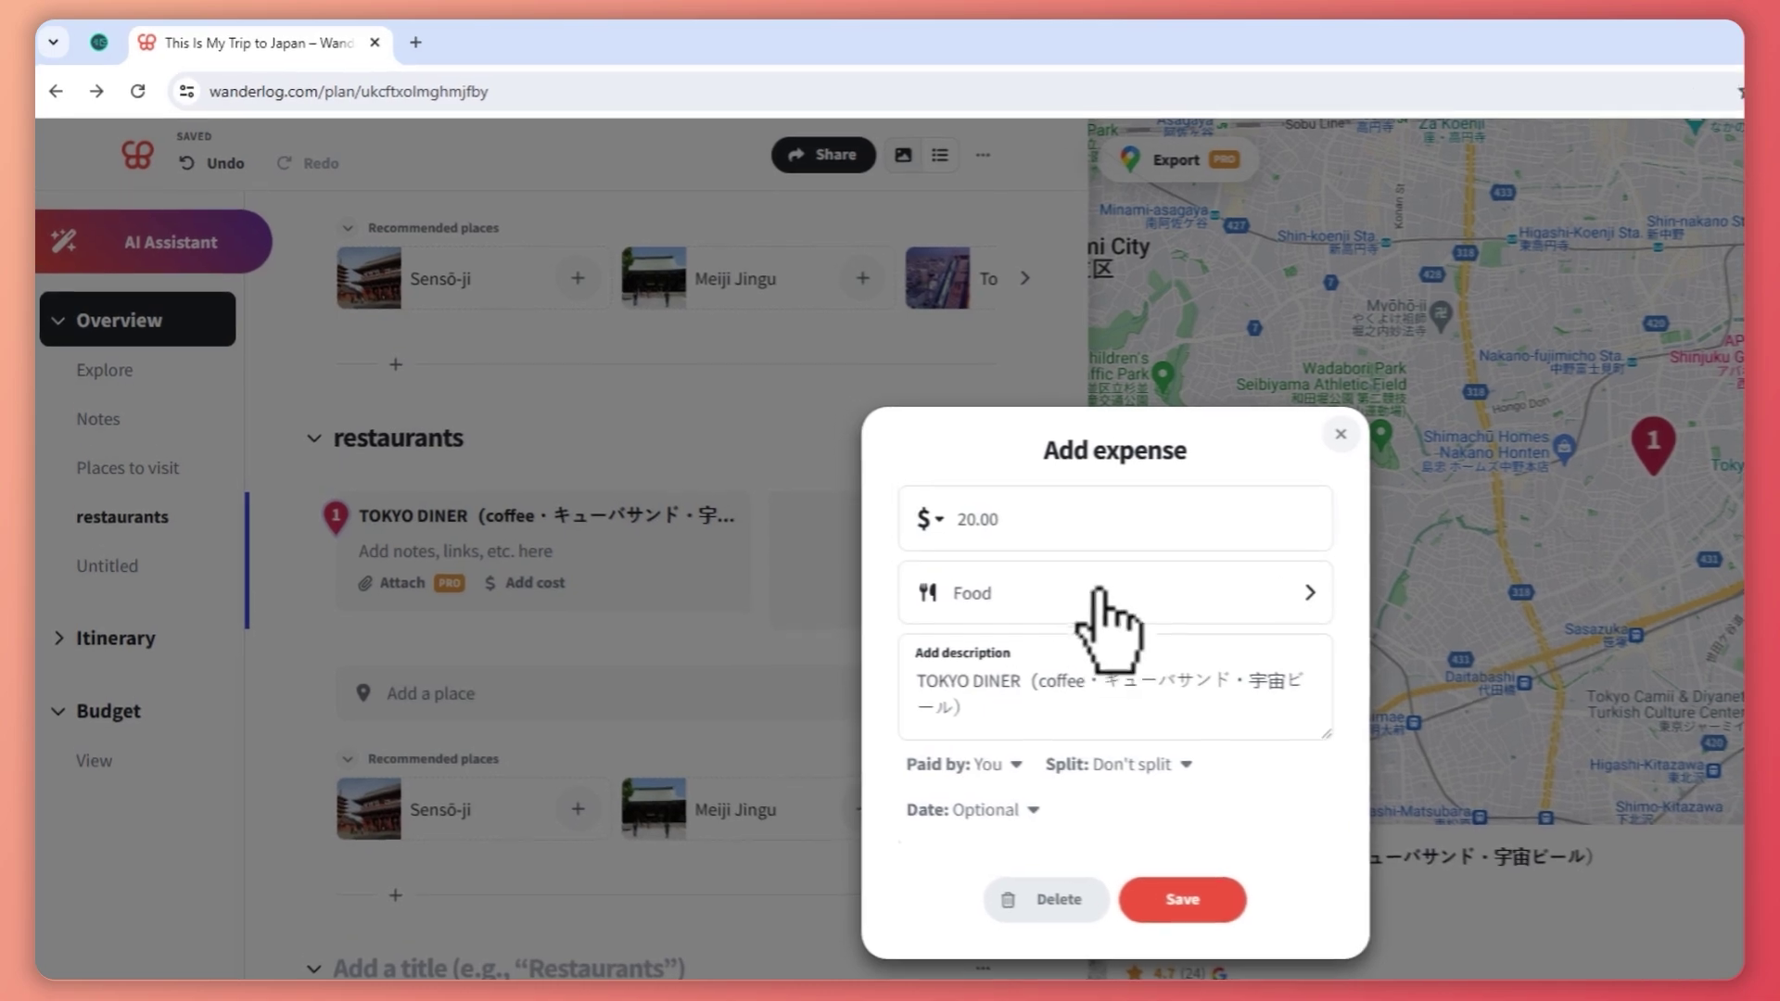
{"action": "left_click", "coordinate": [1078, 598]}
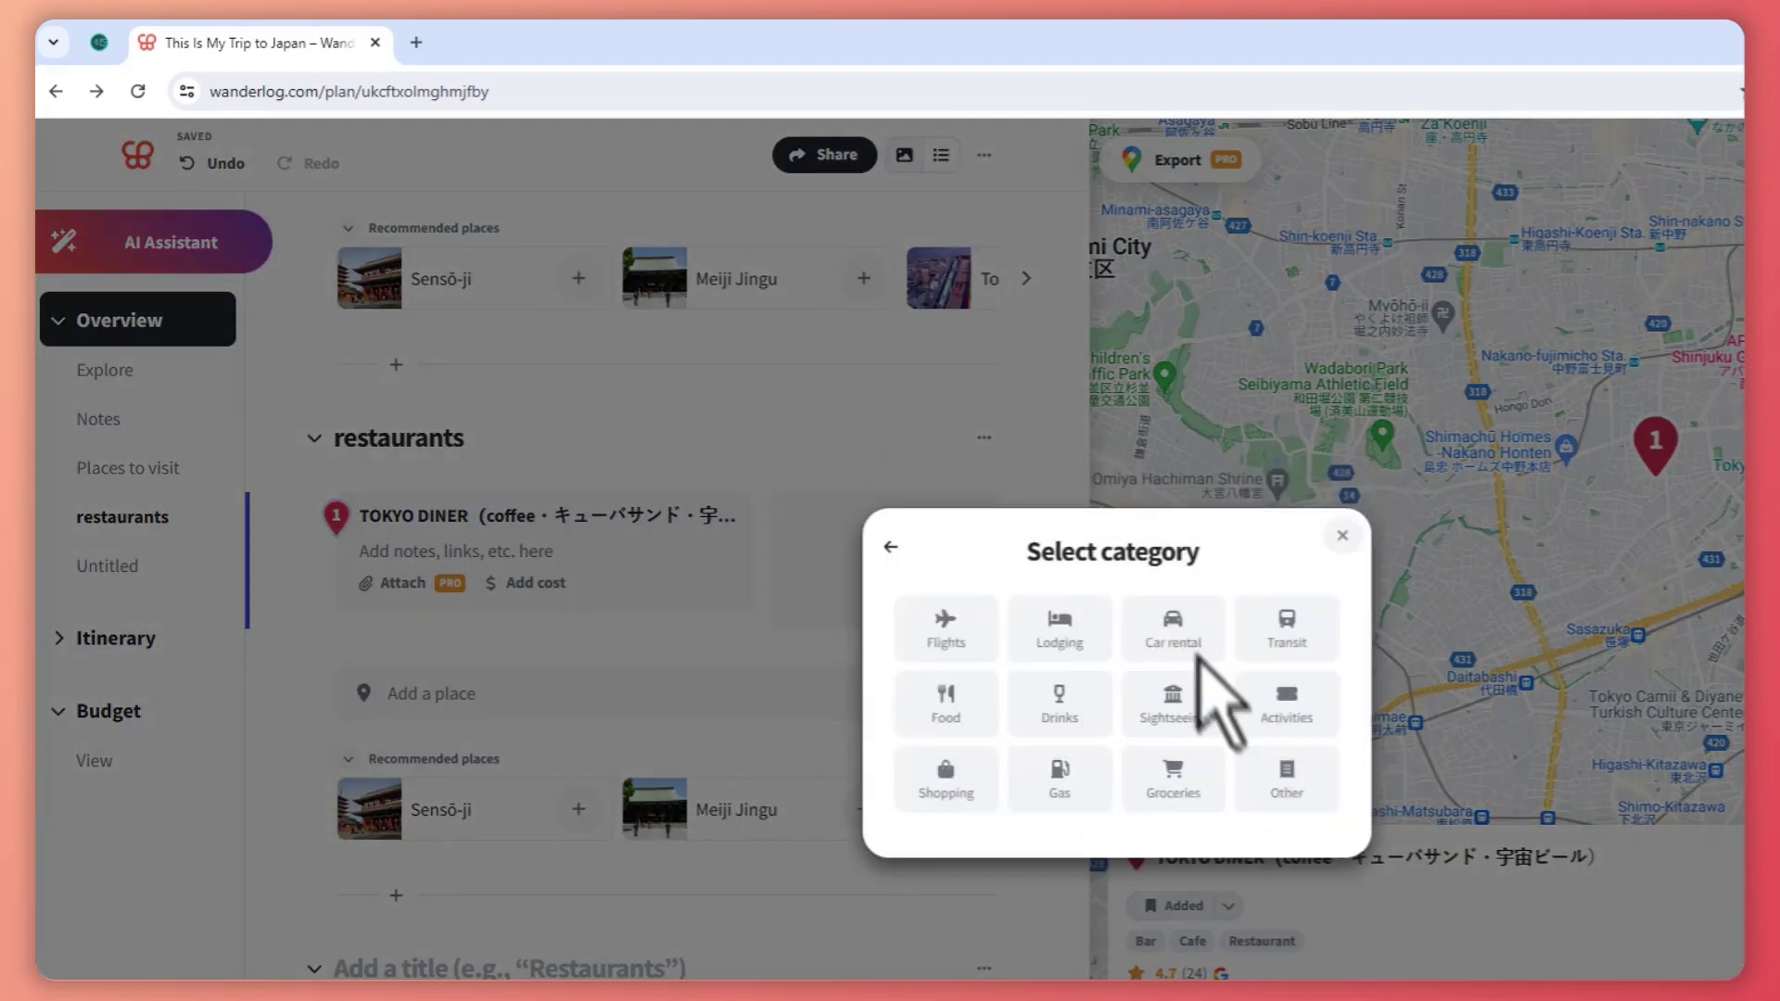
{"action": "left_click", "coordinate": [946, 705]}
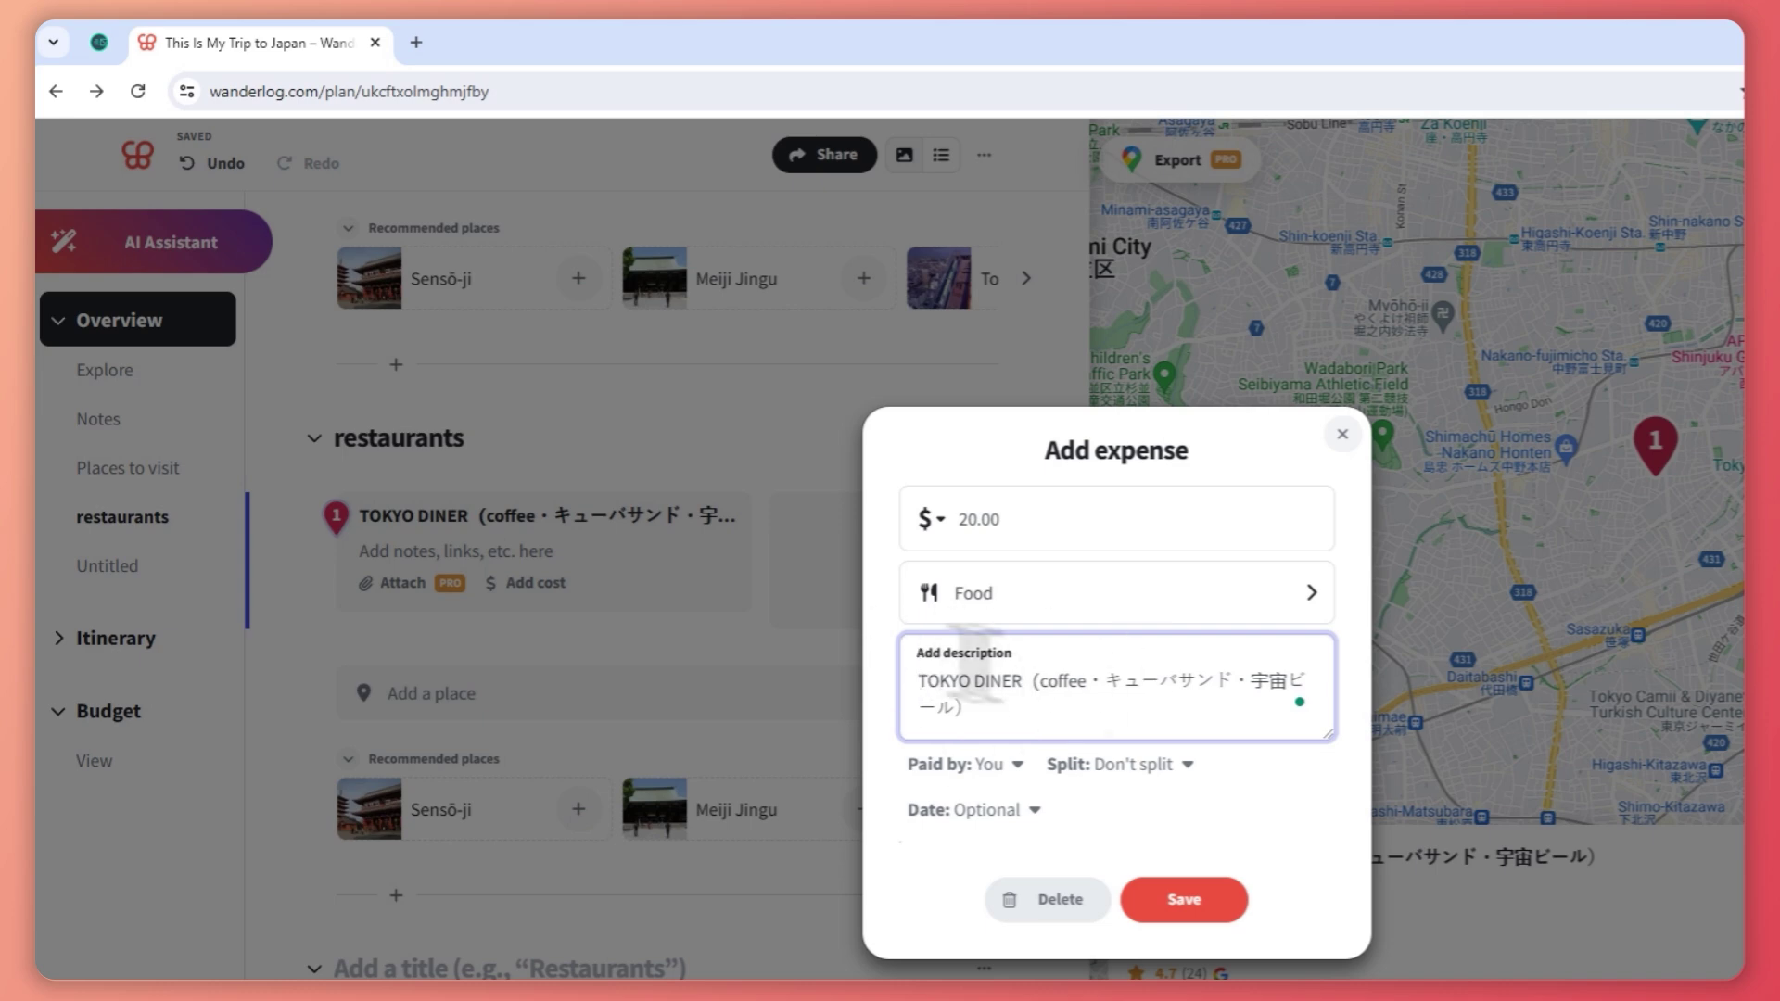
Set the expense as paid by You, split by Individuals and dated 7/18, and save it.
{"action": "left_click", "coordinate": [969, 766]}
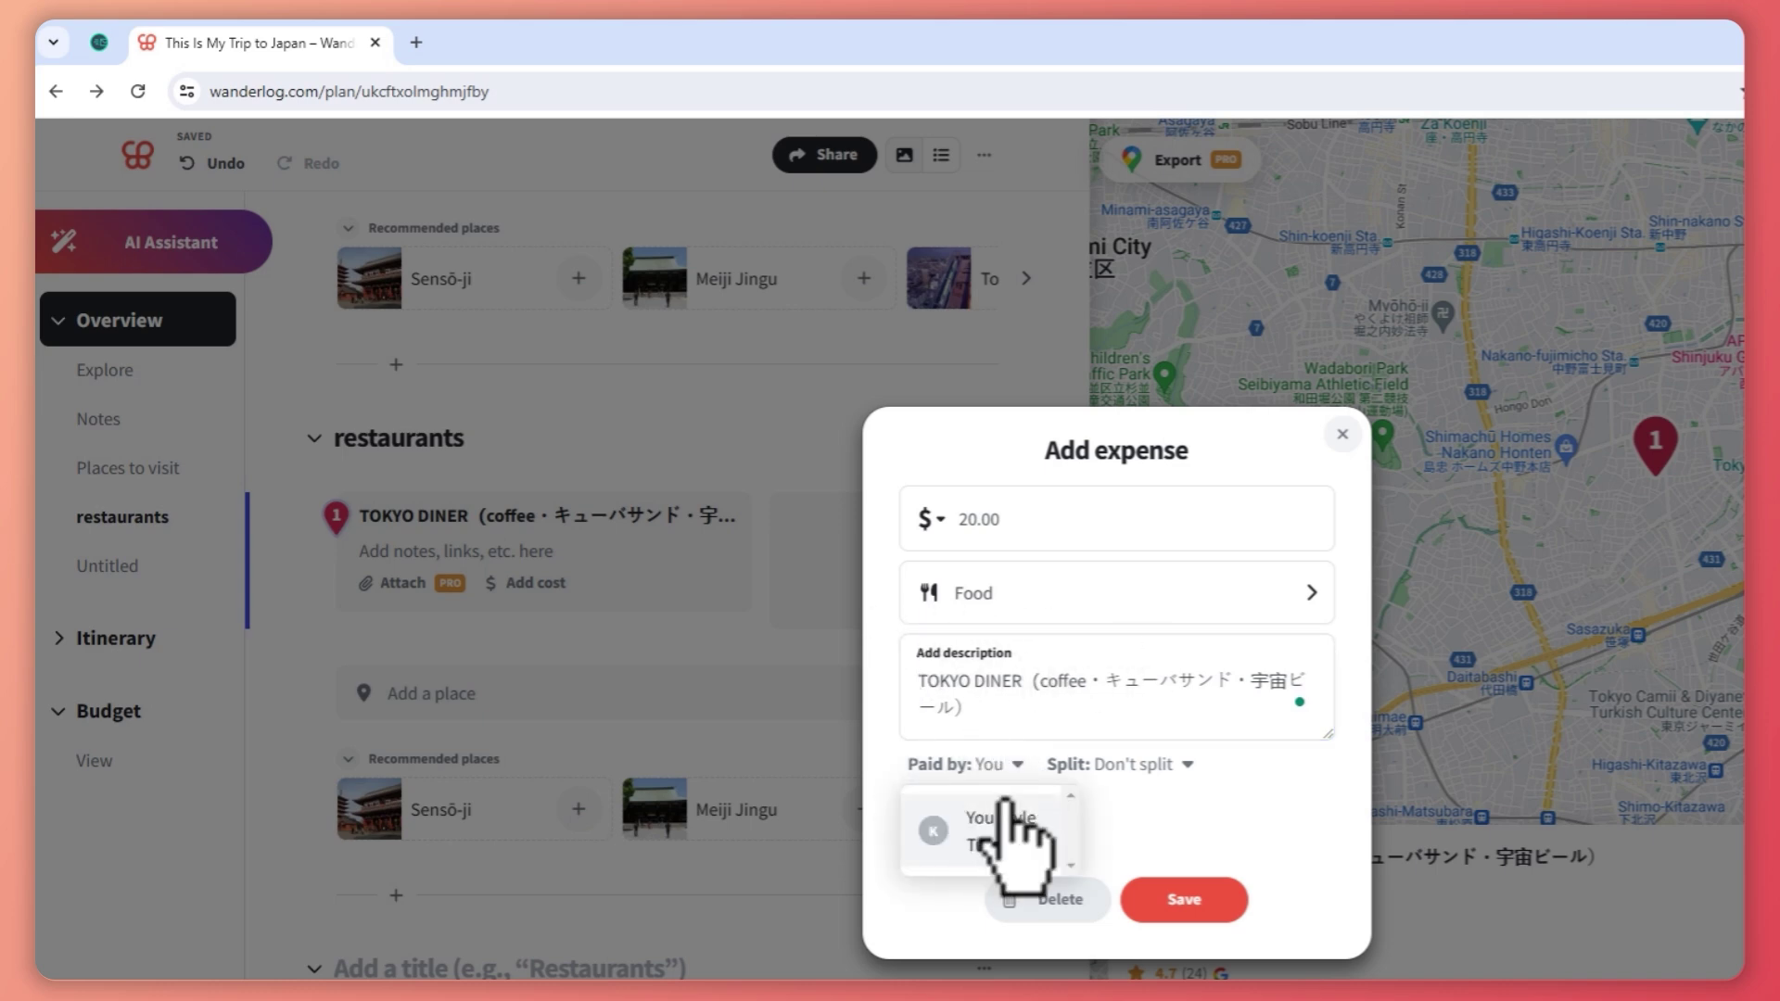
{"action": "left_click", "coordinate": [964, 766]}
{"action": "left_click", "coordinate": [965, 763]}
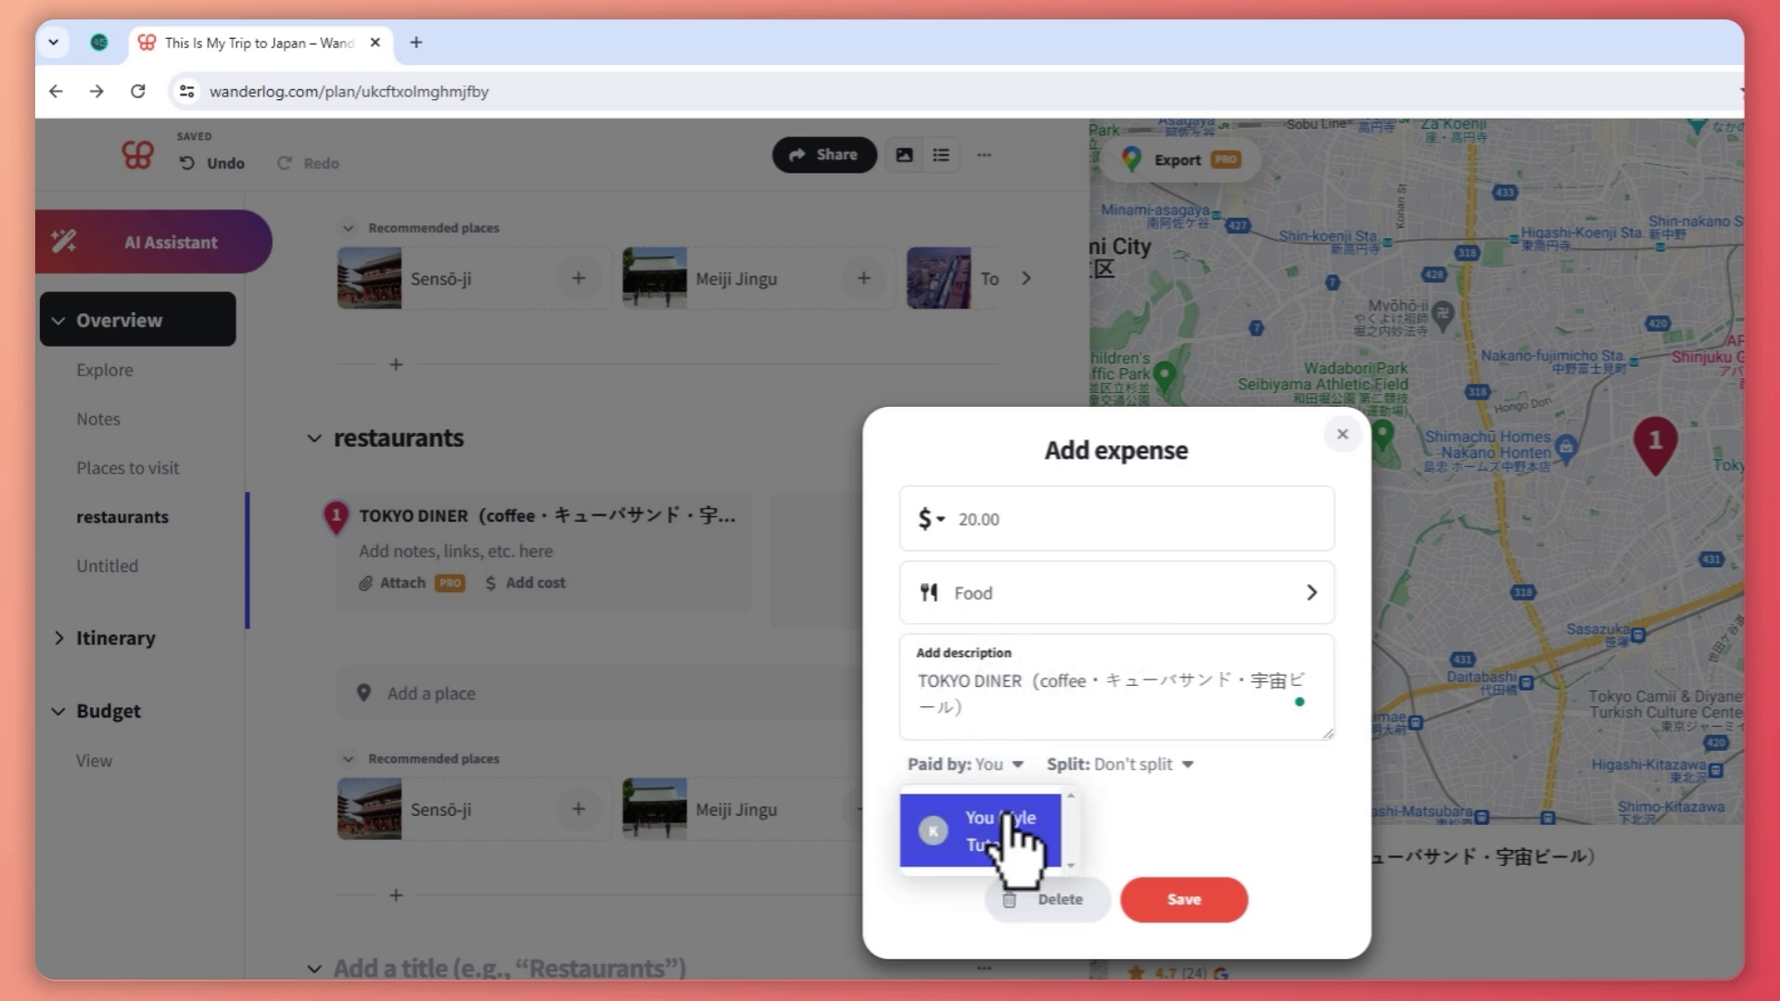
{"action": "left_click", "coordinate": [1006, 823]}
{"action": "left_click", "coordinate": [1126, 766]}
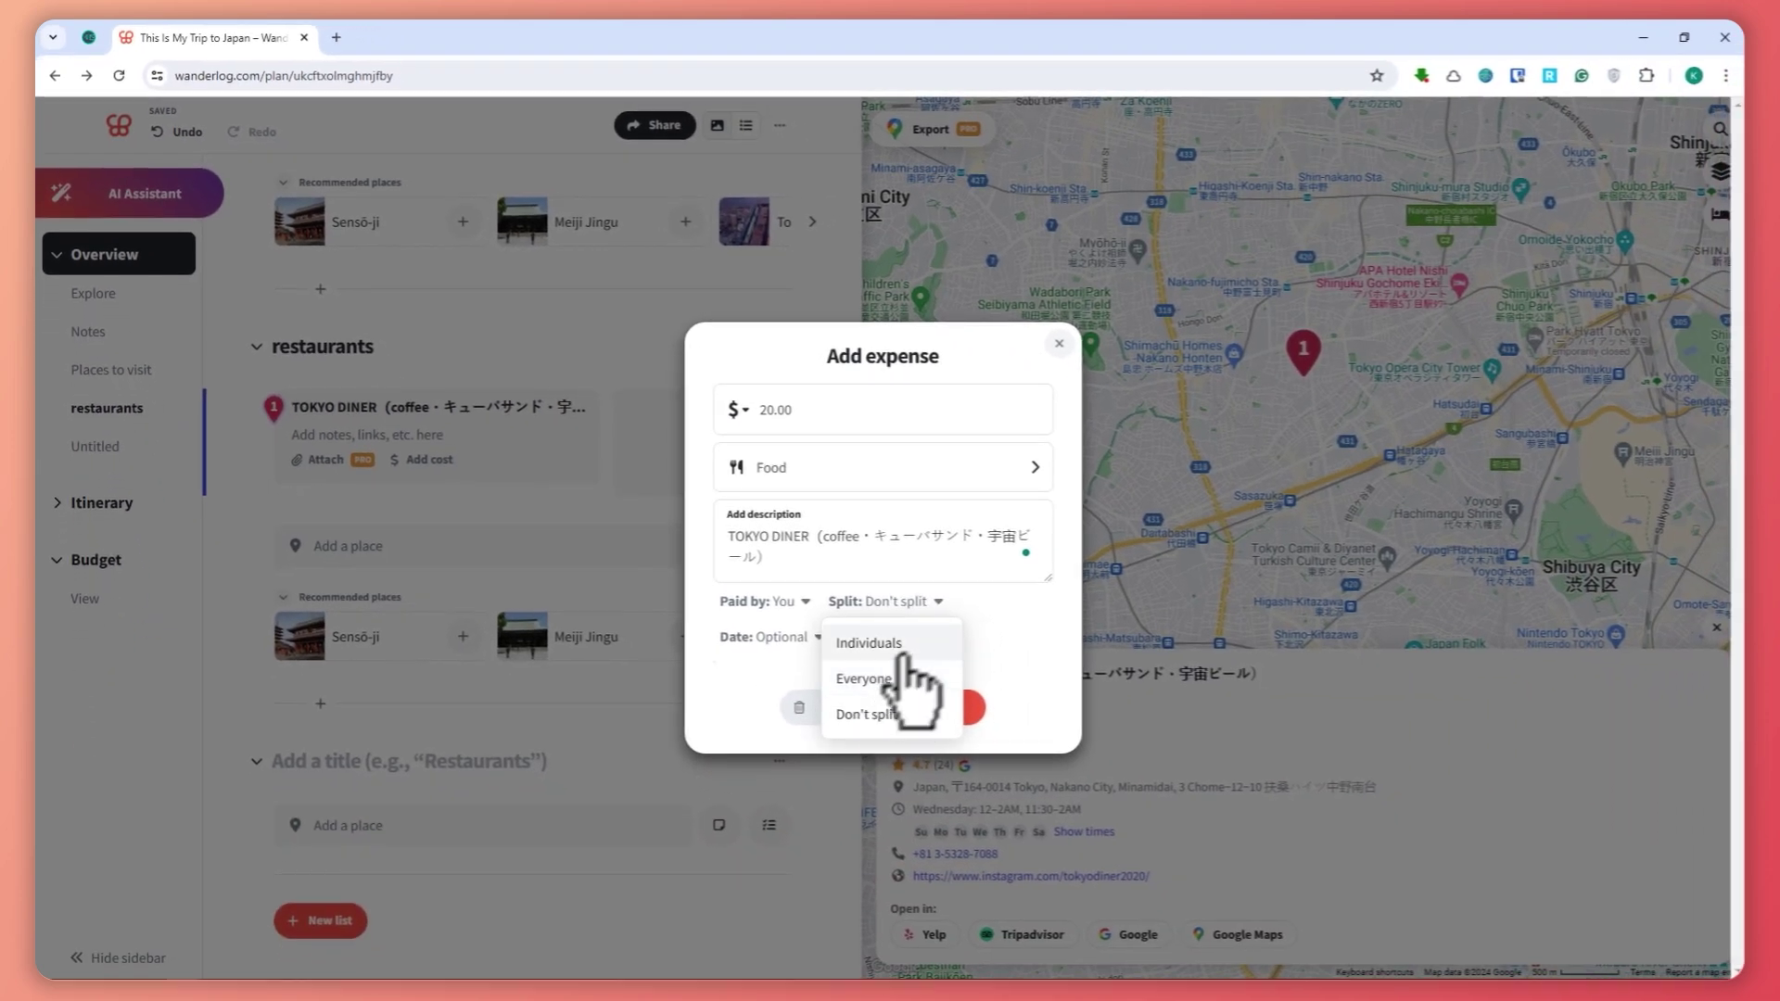
{"action": "left_click", "coordinate": [881, 654]}
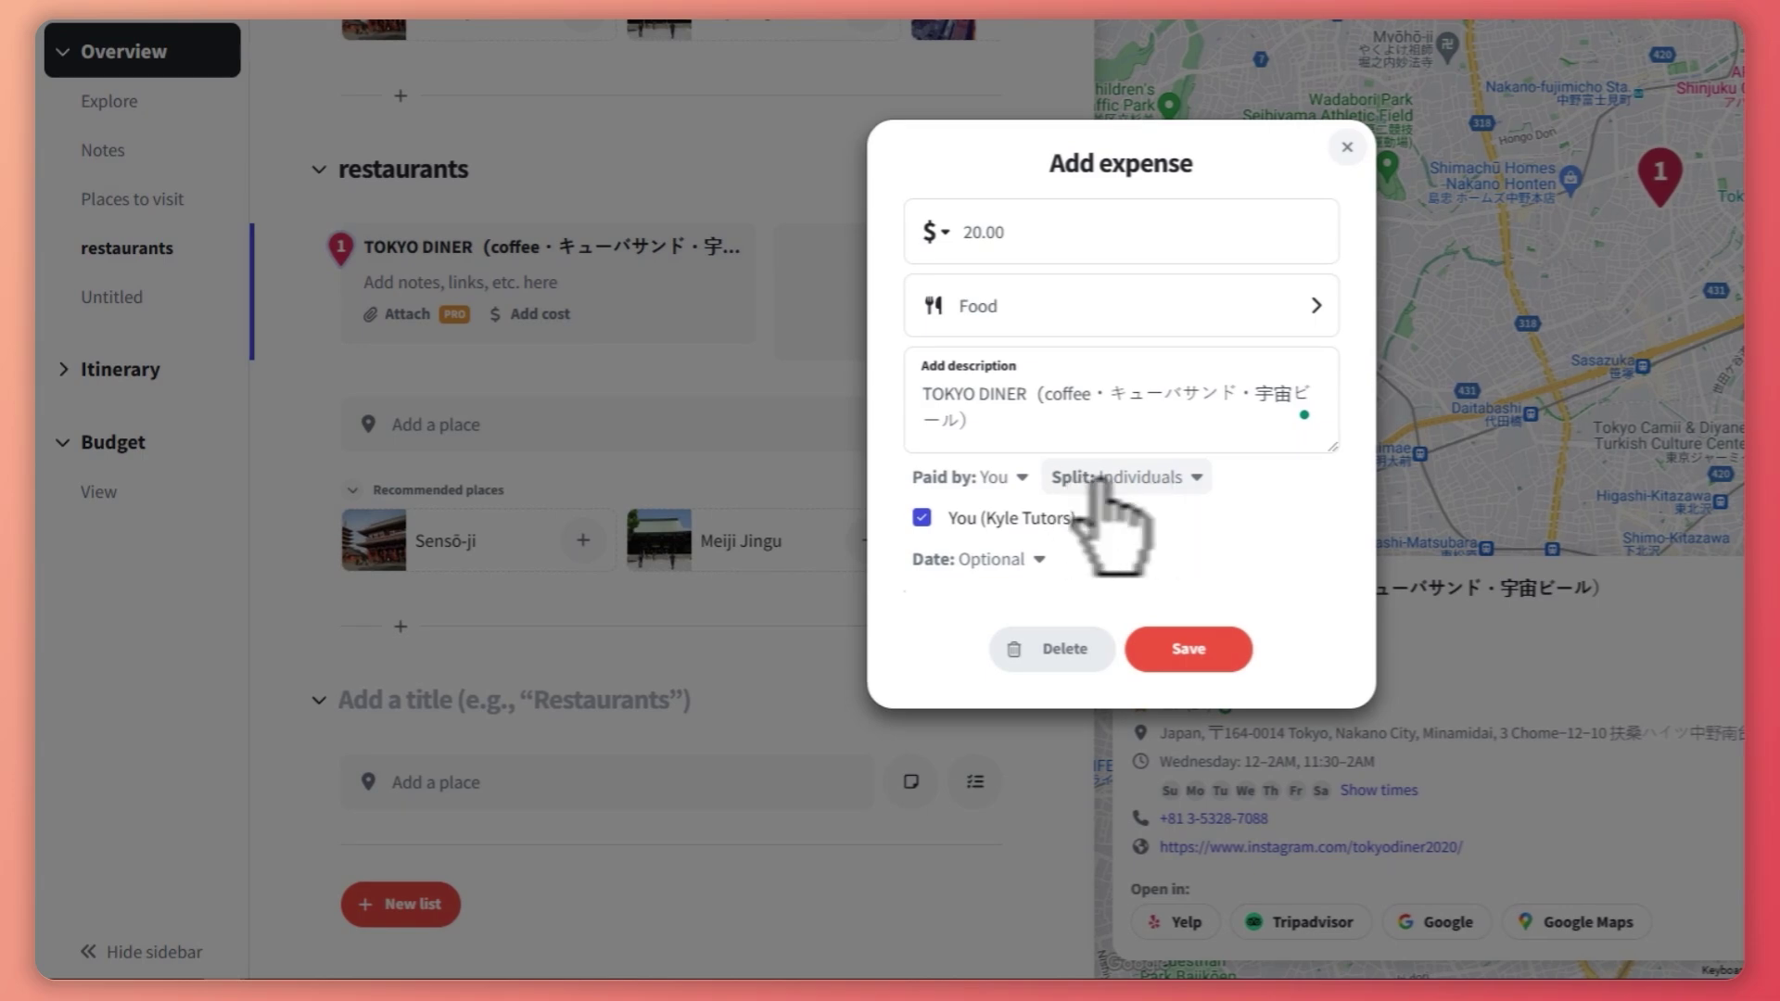
{"action": "left_click", "coordinate": [992, 559]}
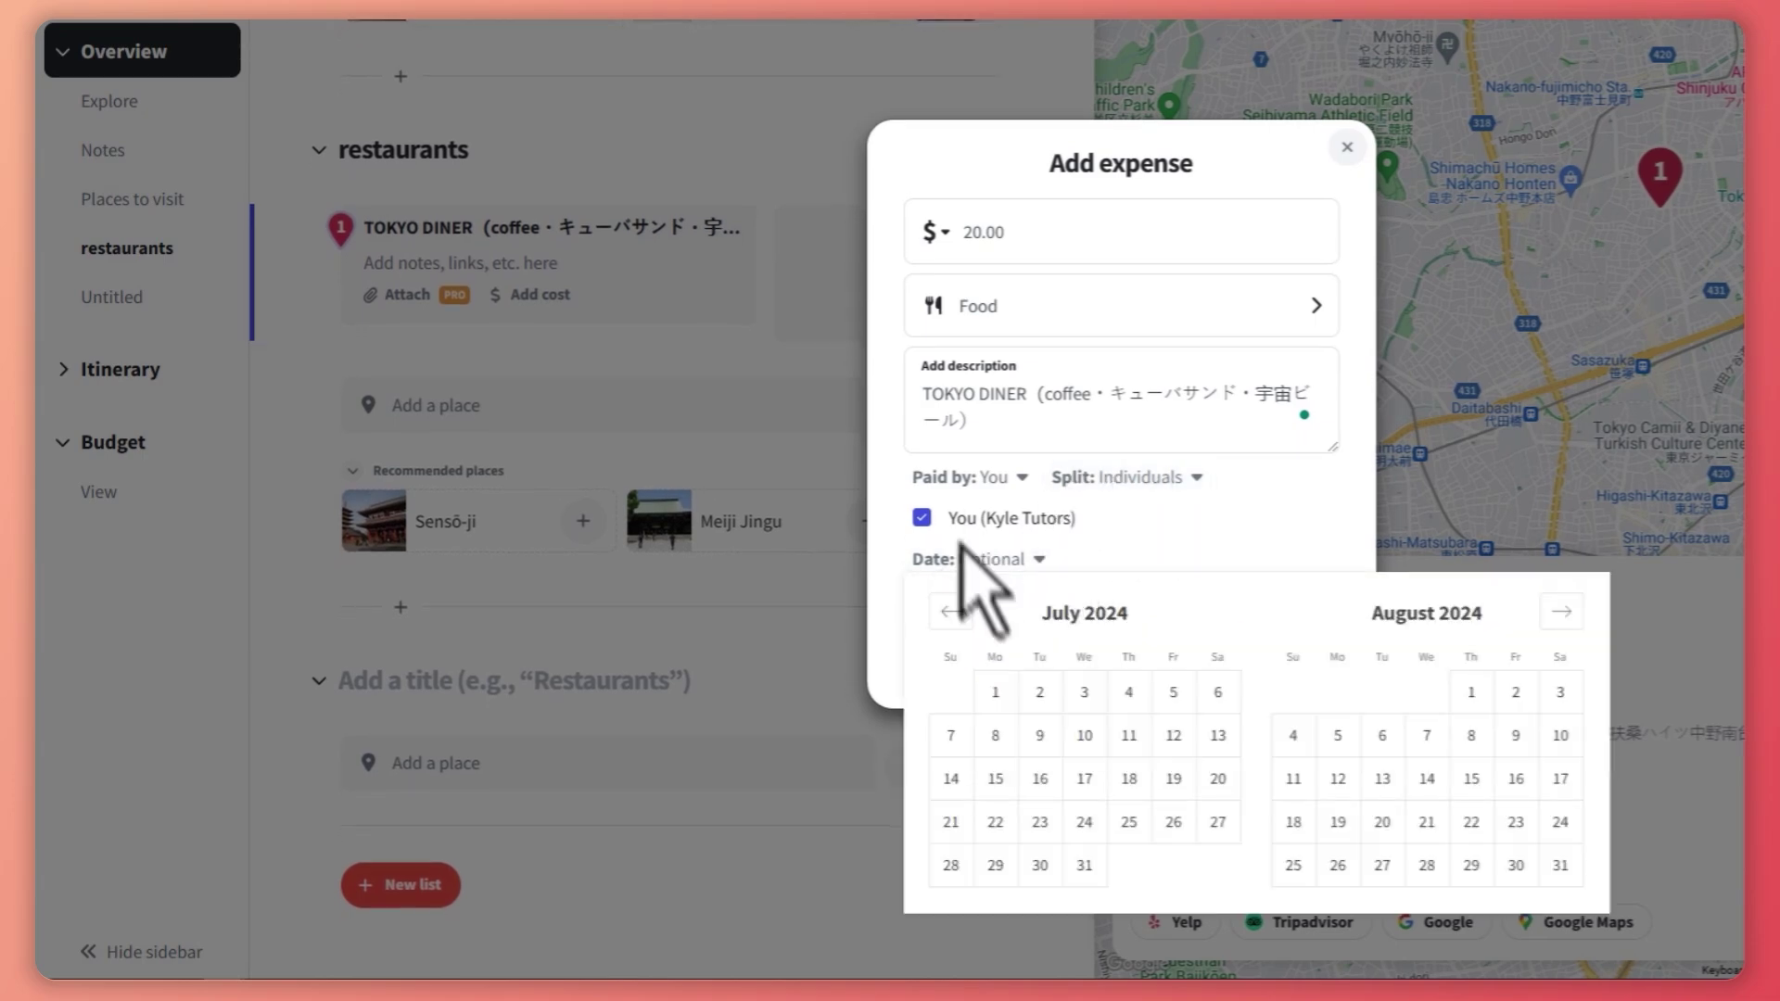
{"action": "left_click", "coordinate": [1129, 821]}
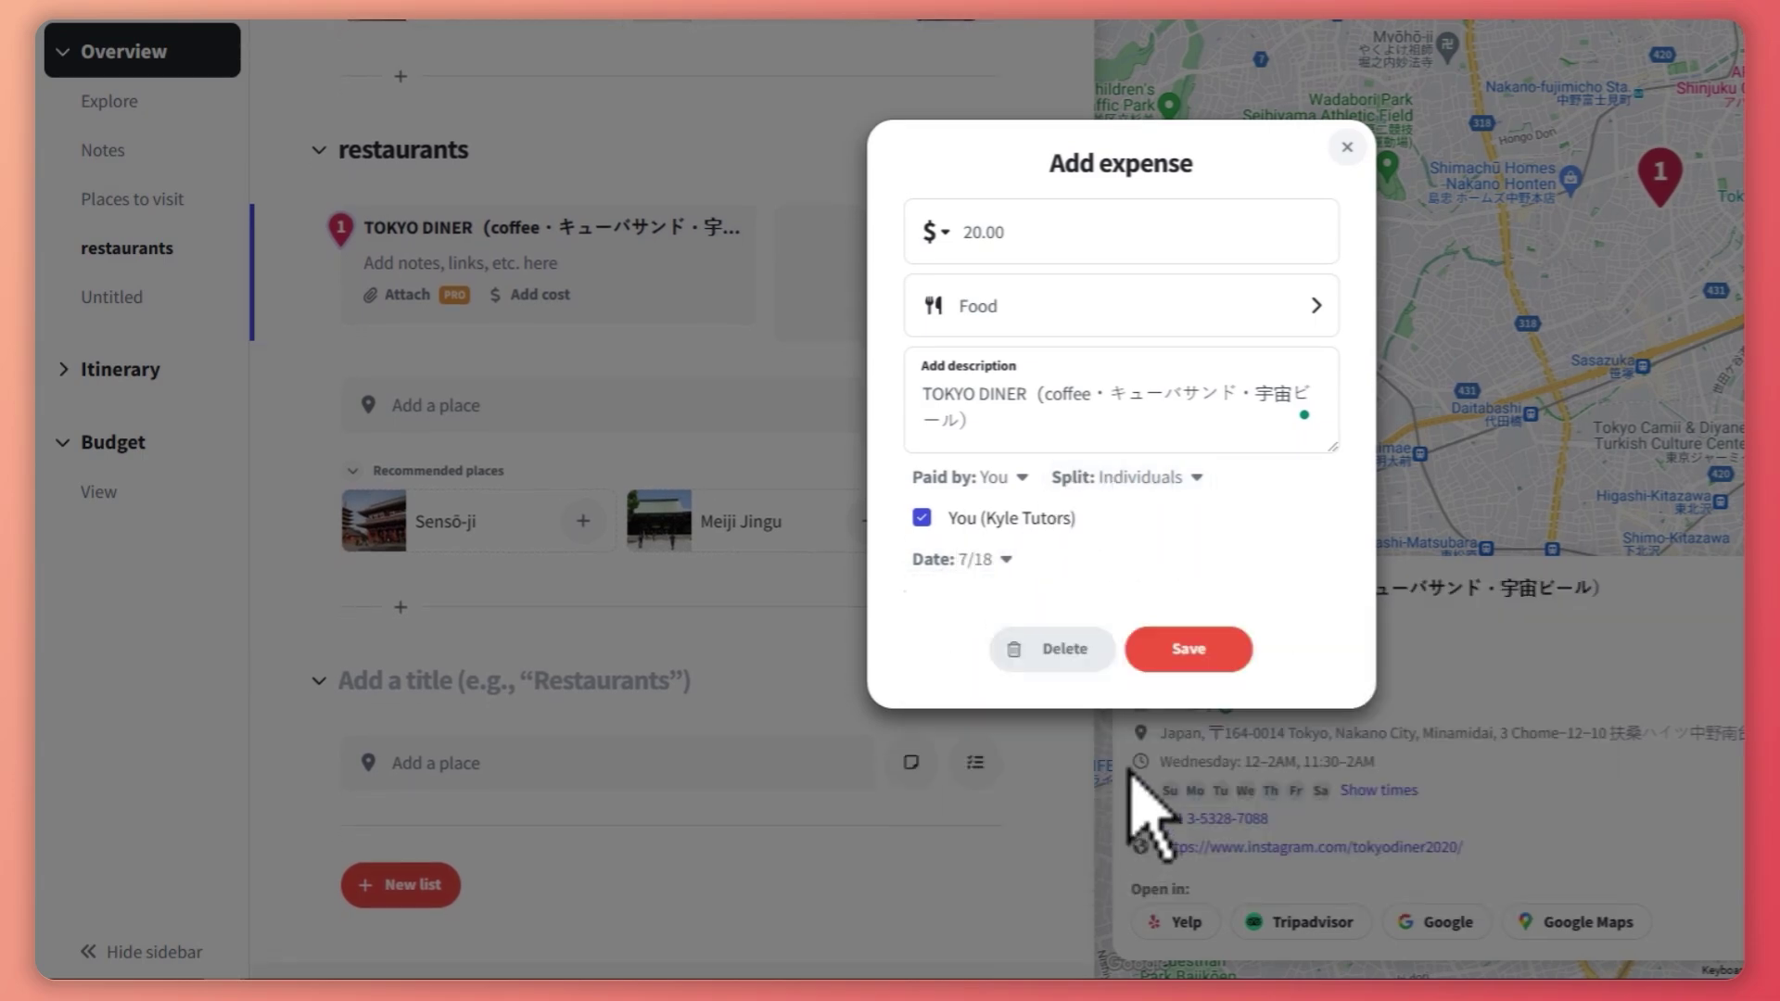
{"action": "left_click", "coordinate": [1186, 649]}
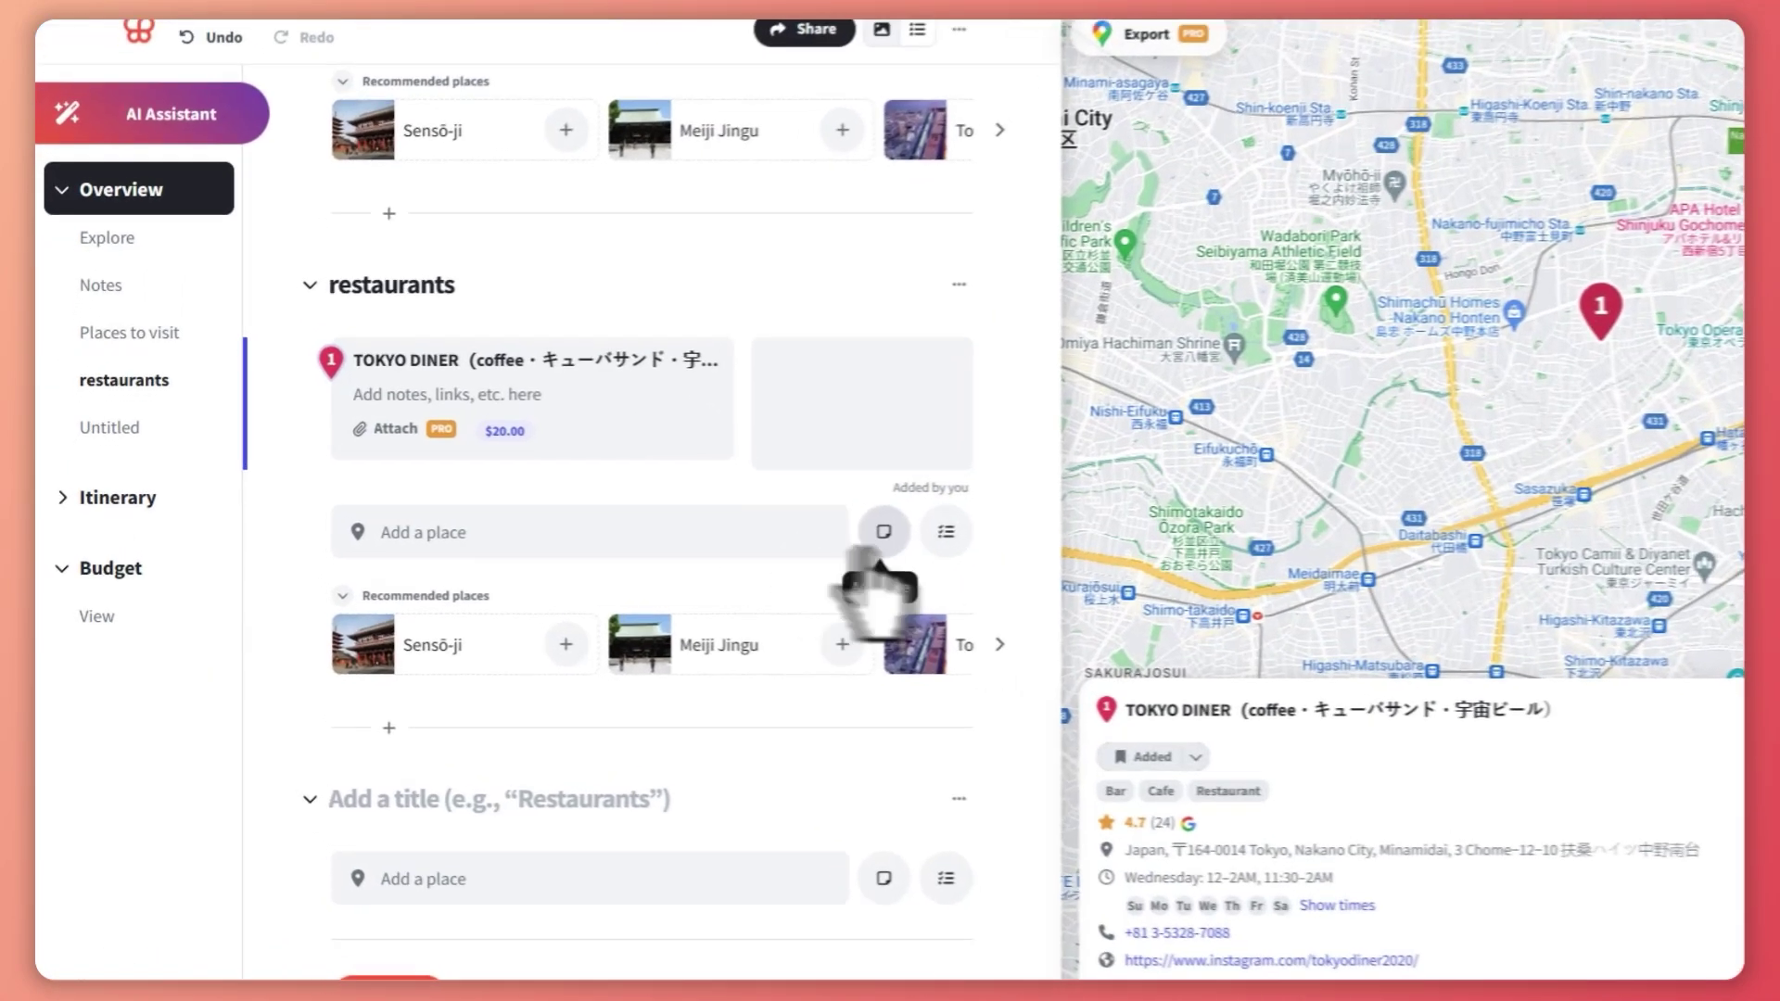
Add a note reading "note" to the restaurants list below TOKYO DINER.
{"action": "left_click", "coordinate": [881, 543]}
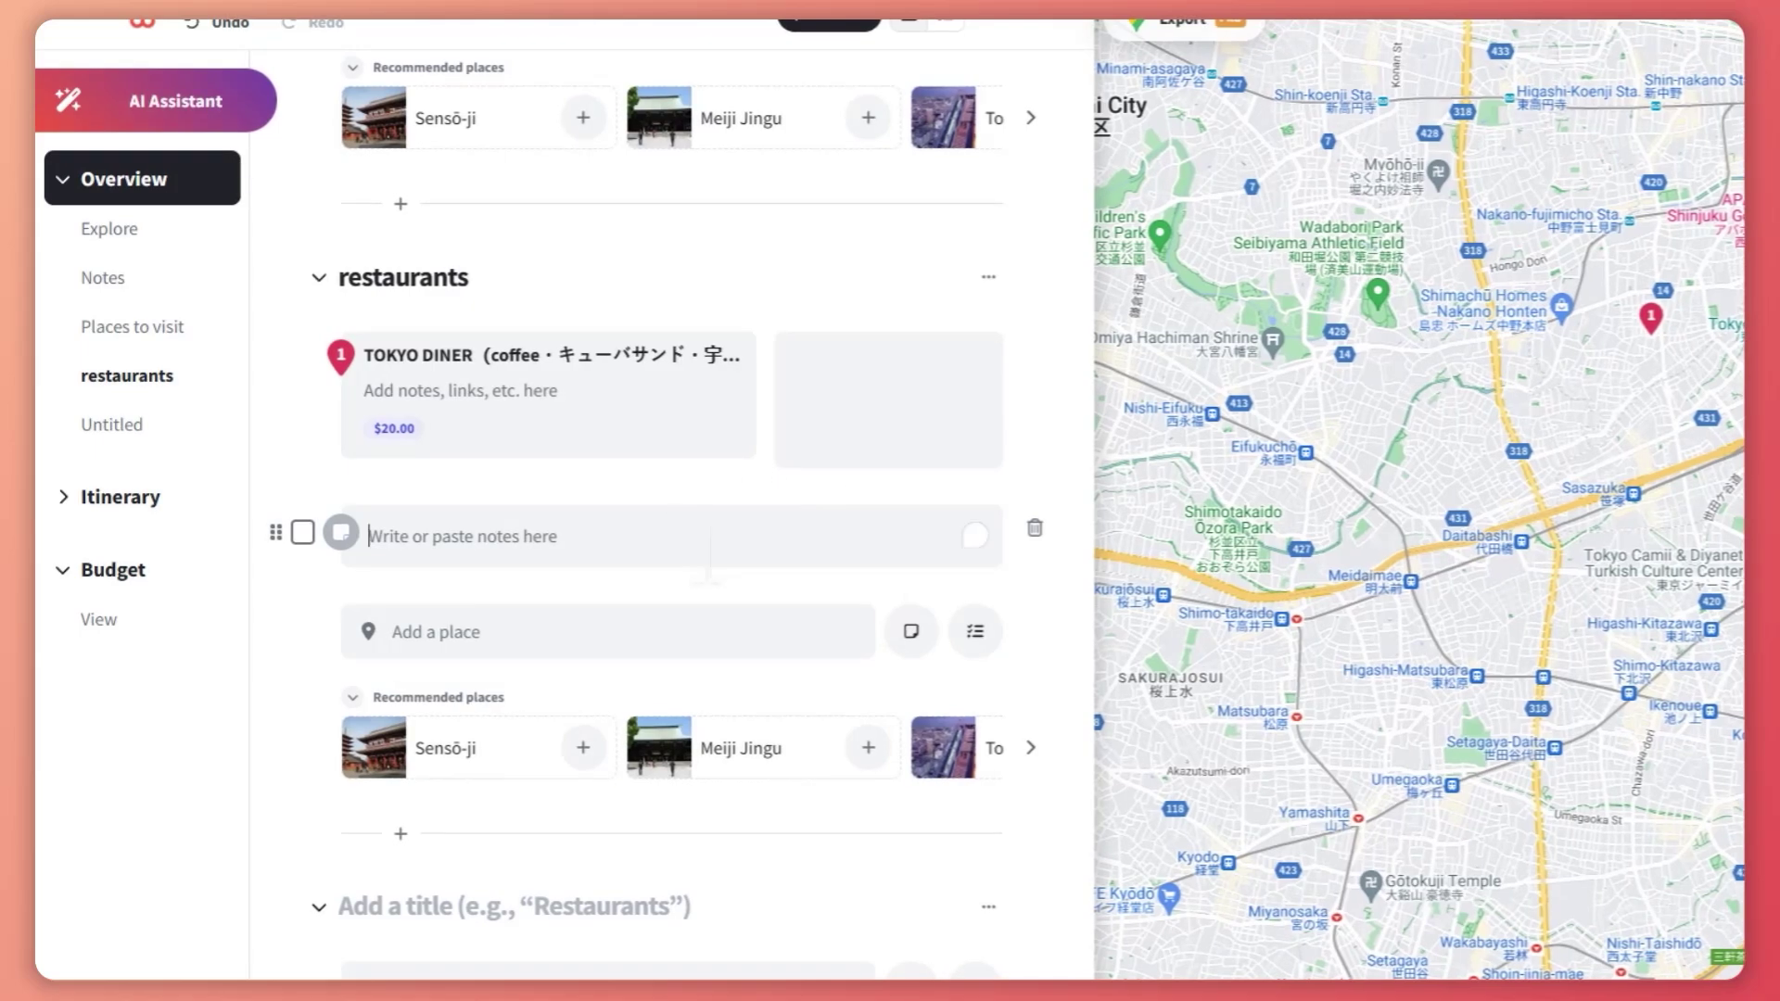
{"action": "type", "text": "qwrqwrqwrq"}
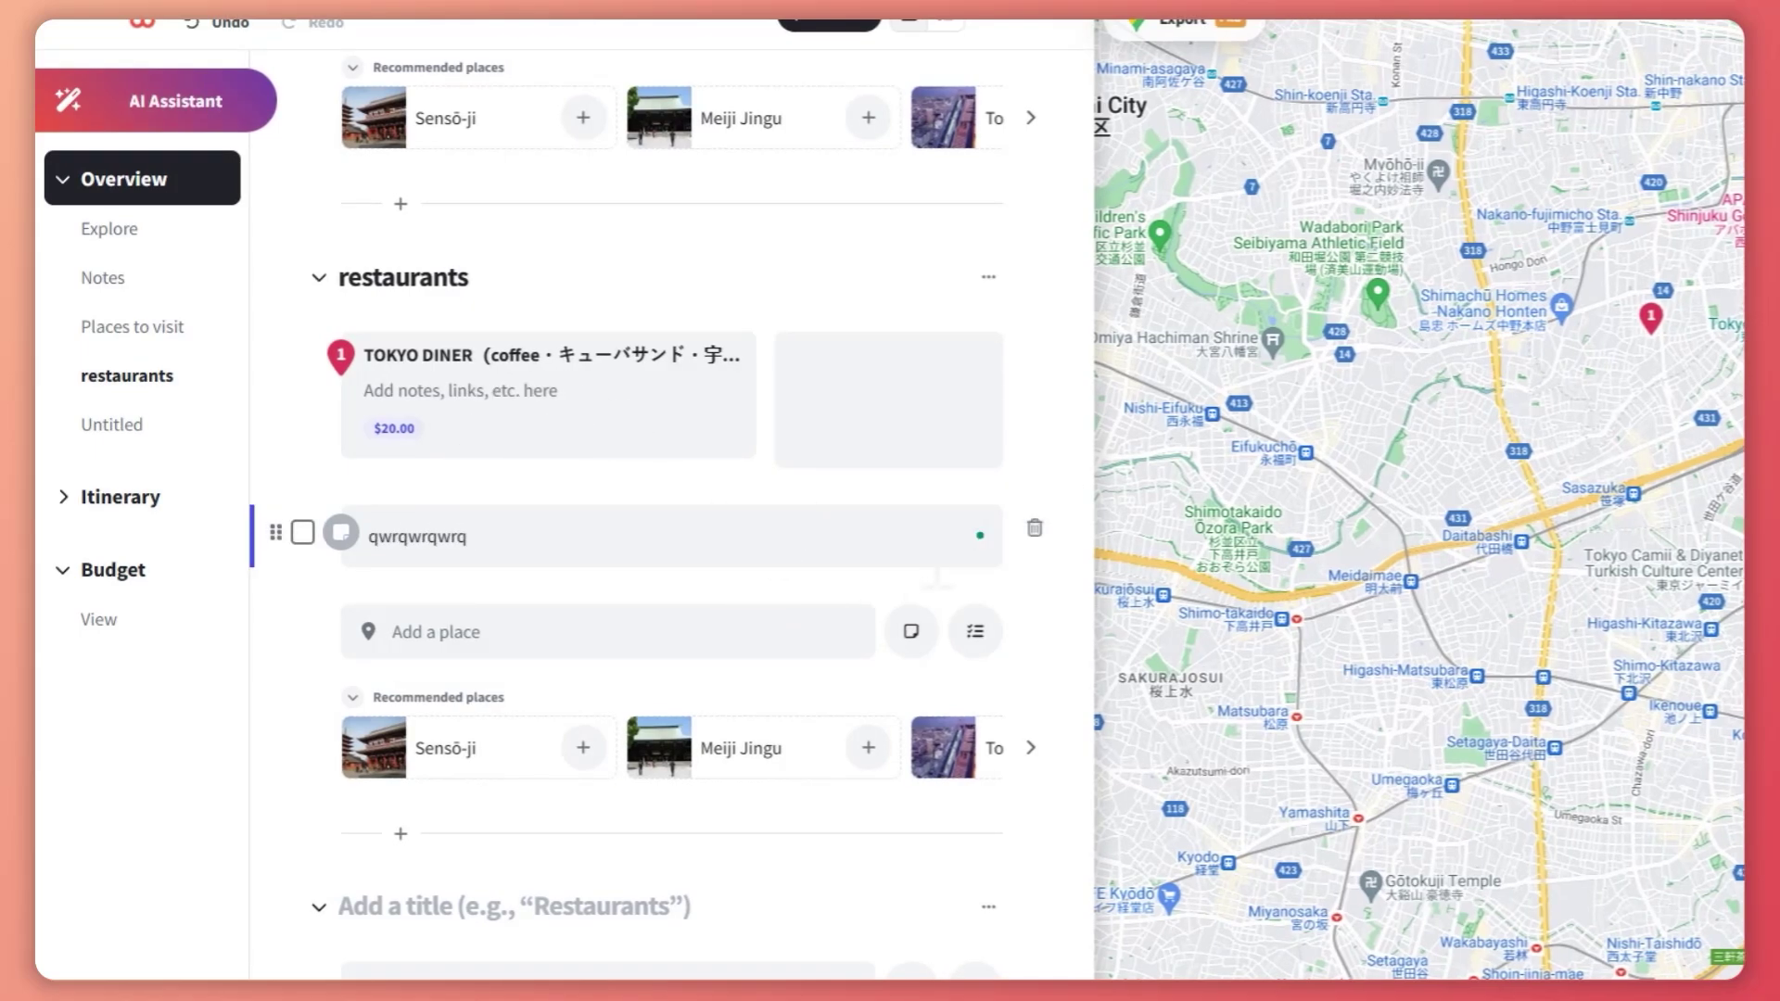
{"action": "key", "text": "ctrl+a"}
{"action": "type", "text": "note"}
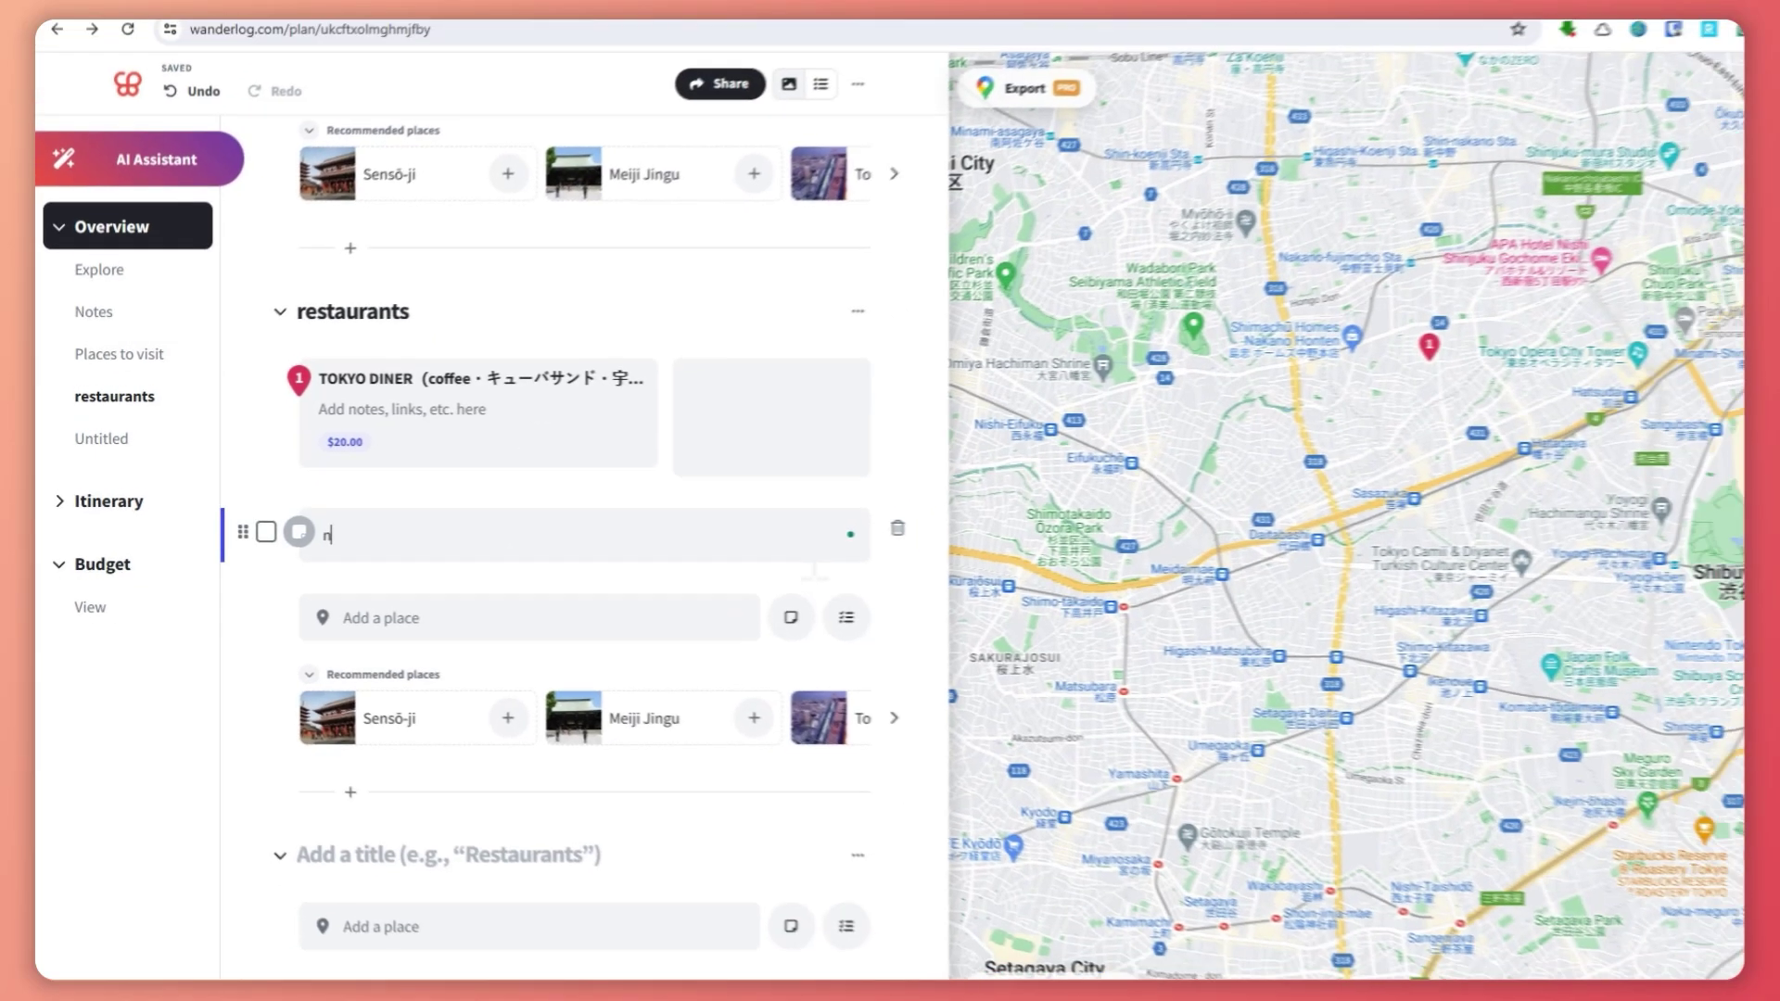
{"action": "key", "text": "Return"}
Title the untitled list below restaurants "Rides".
{"action": "scroll", "coordinate": [533, 556], "scroll_direction": "down", "scroll_amount": 3}
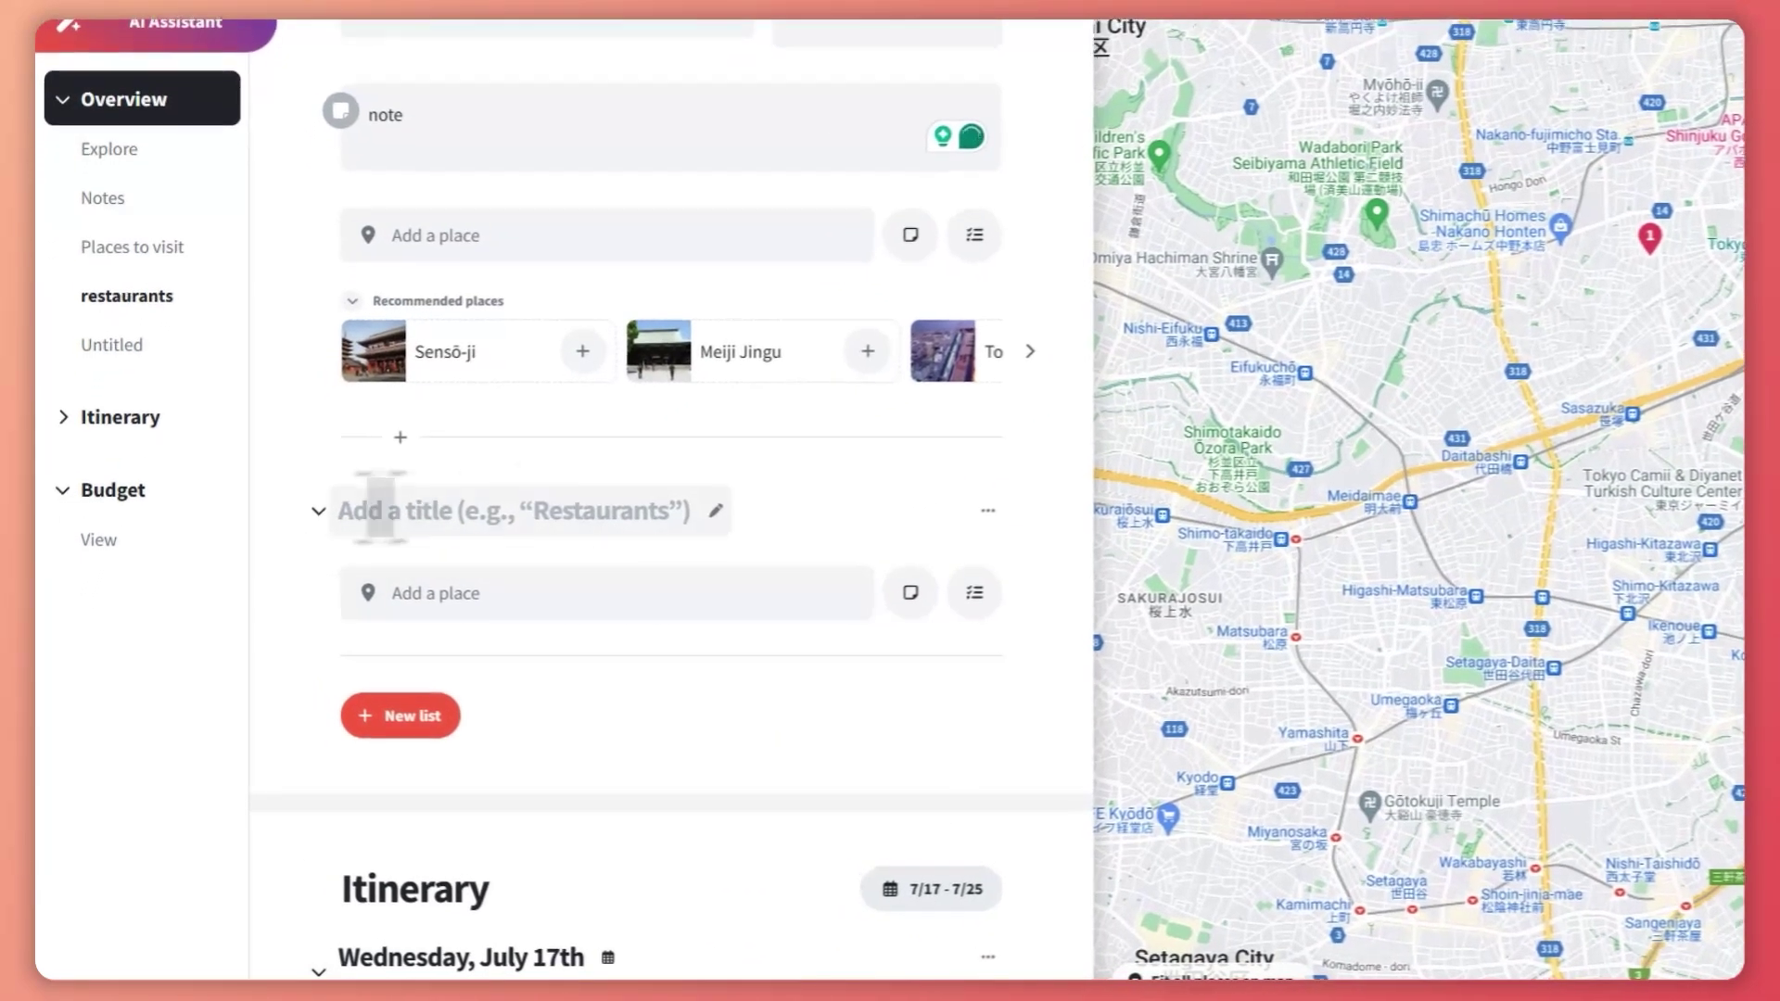
{"action": "left_click", "coordinate": [399, 575]}
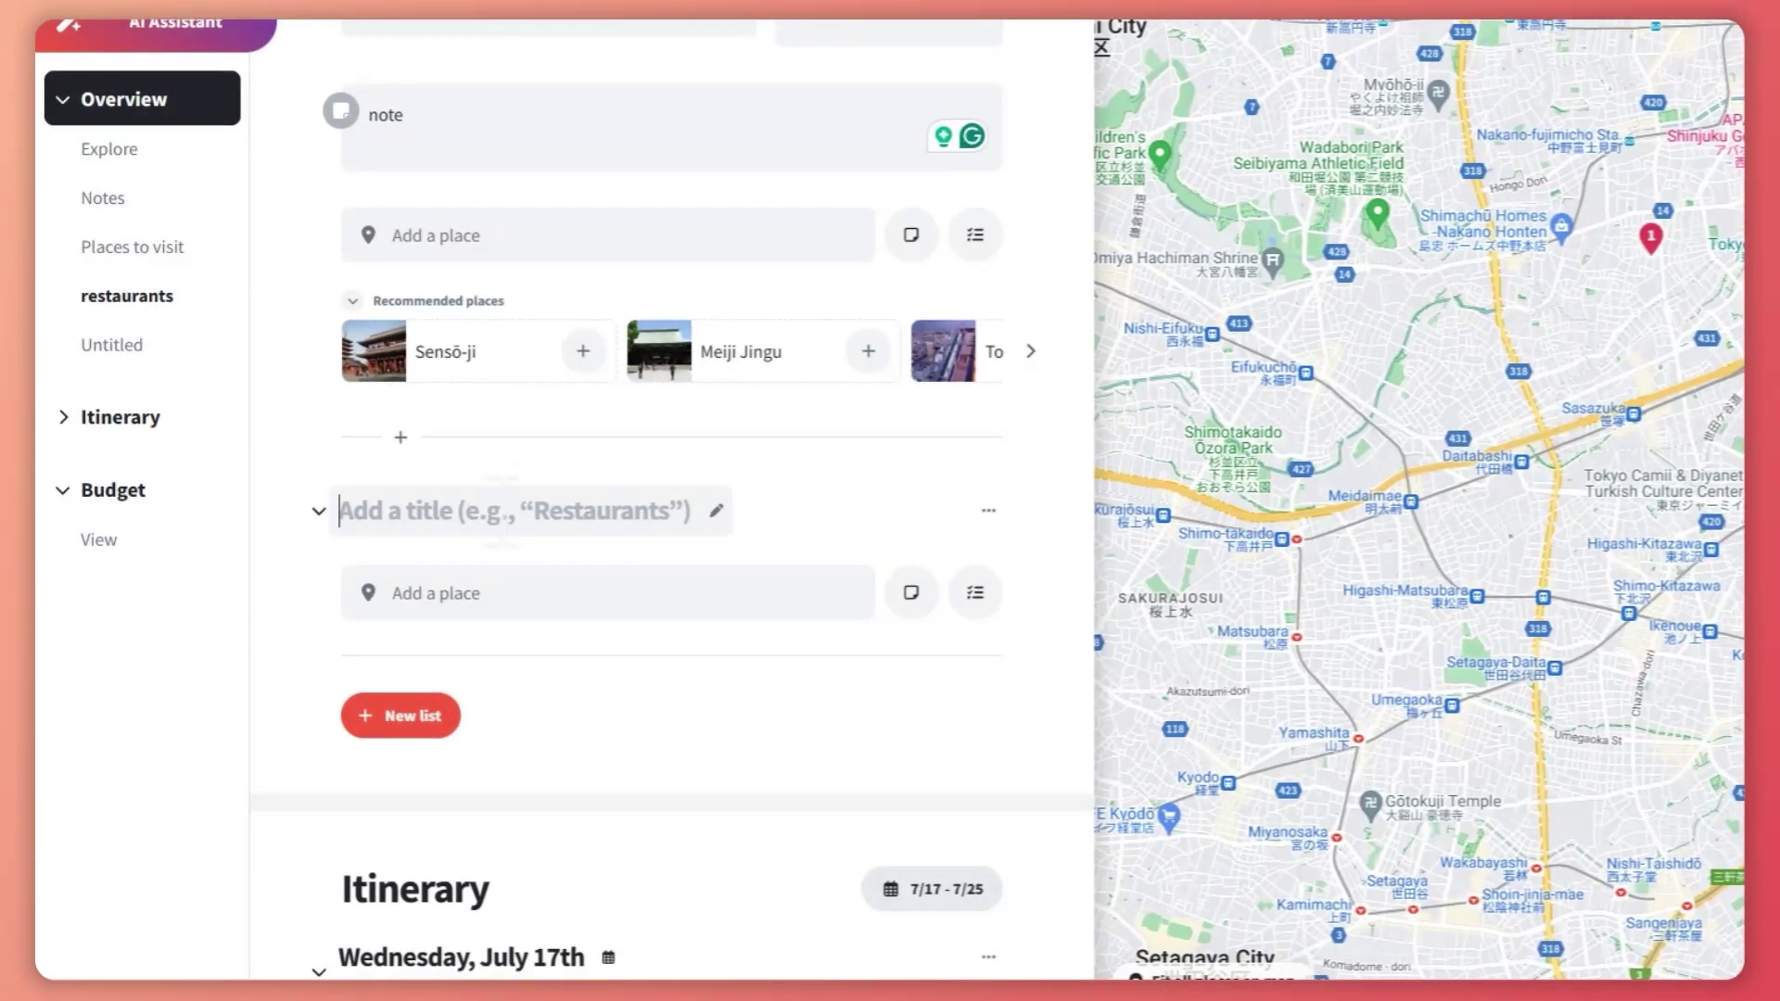
{"action": "type", "text": "Rides"}
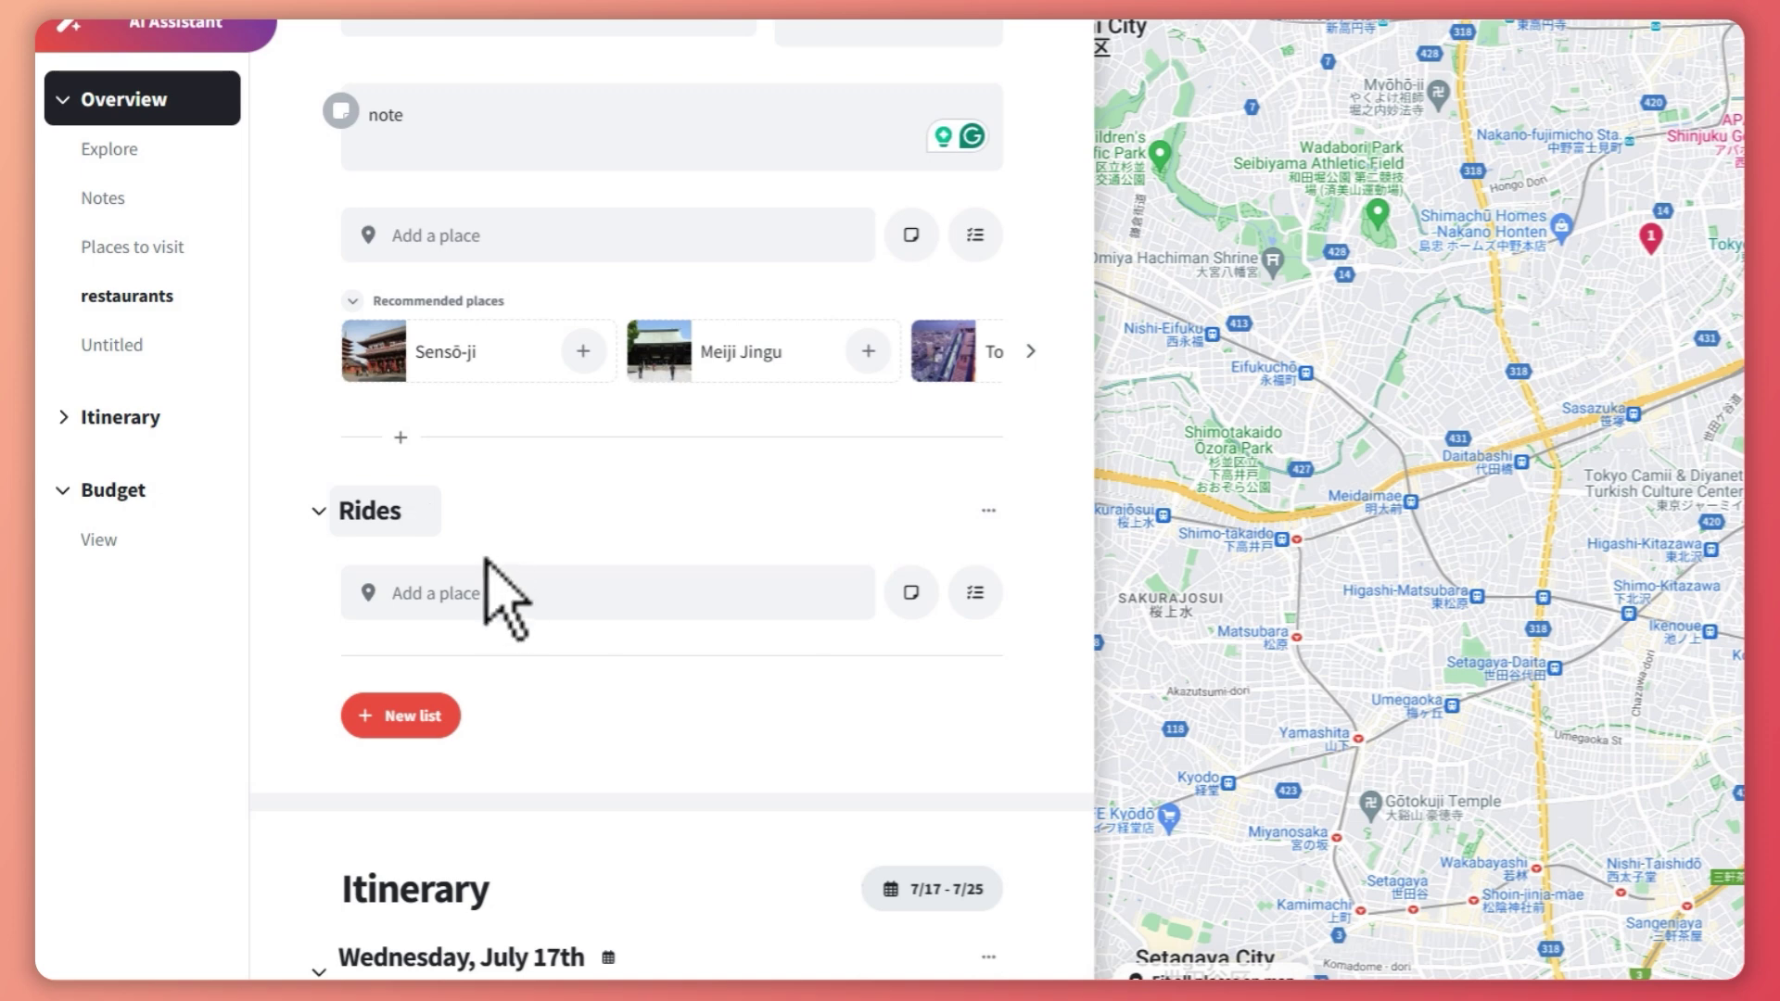
Go from the Rides list to the Itinerary section and expand its days in the outline.
{"action": "left_click", "coordinate": [471, 587]}
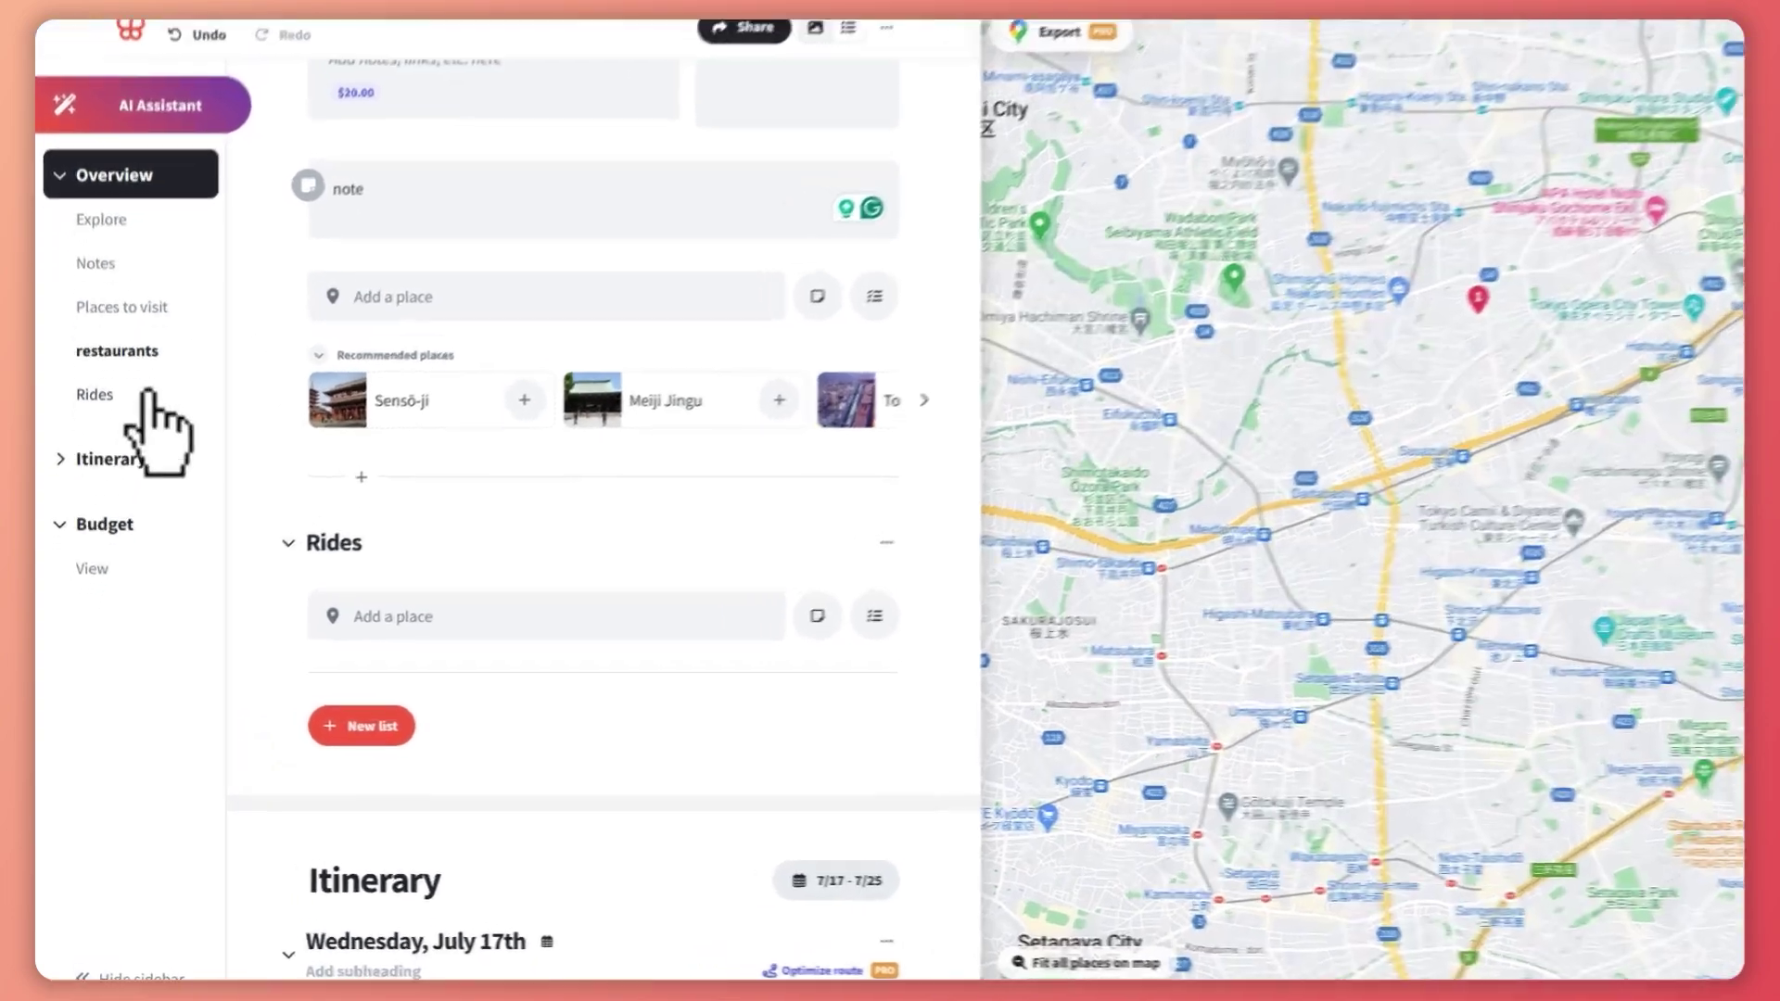
{"action": "left_click", "coordinate": [102, 344]}
{"action": "left_click", "coordinate": [141, 419]}
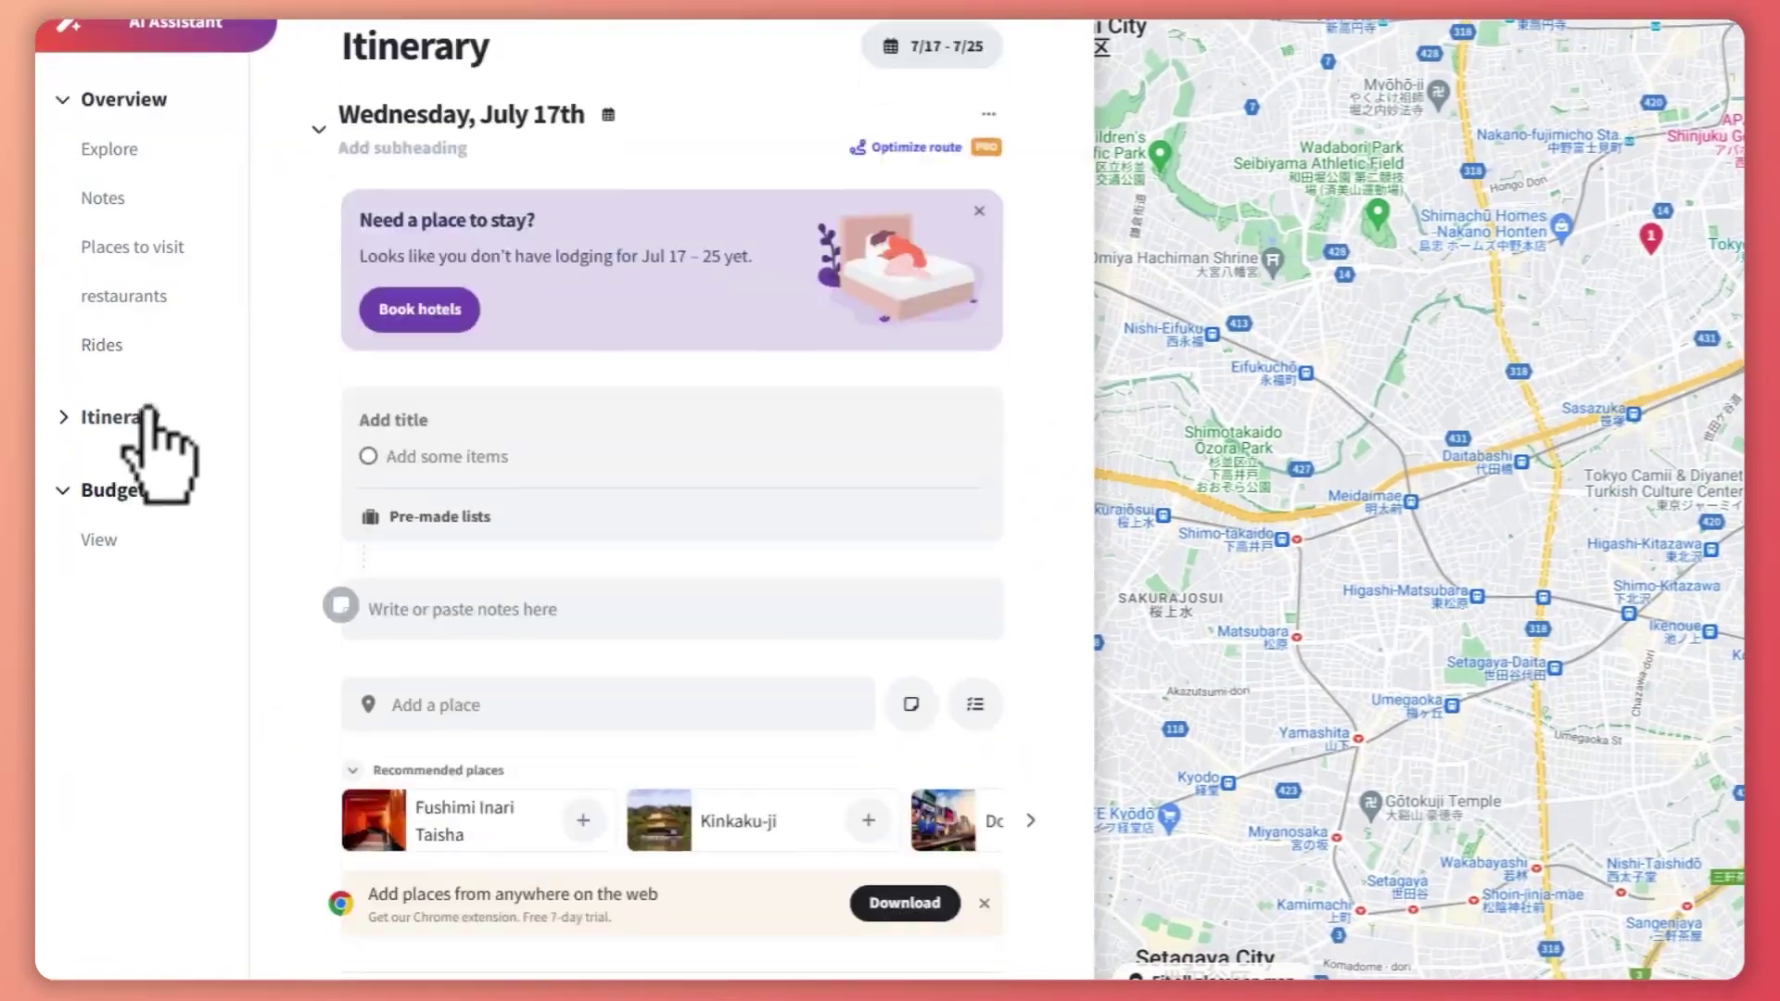
{"action": "left_click", "coordinate": [63, 418]}
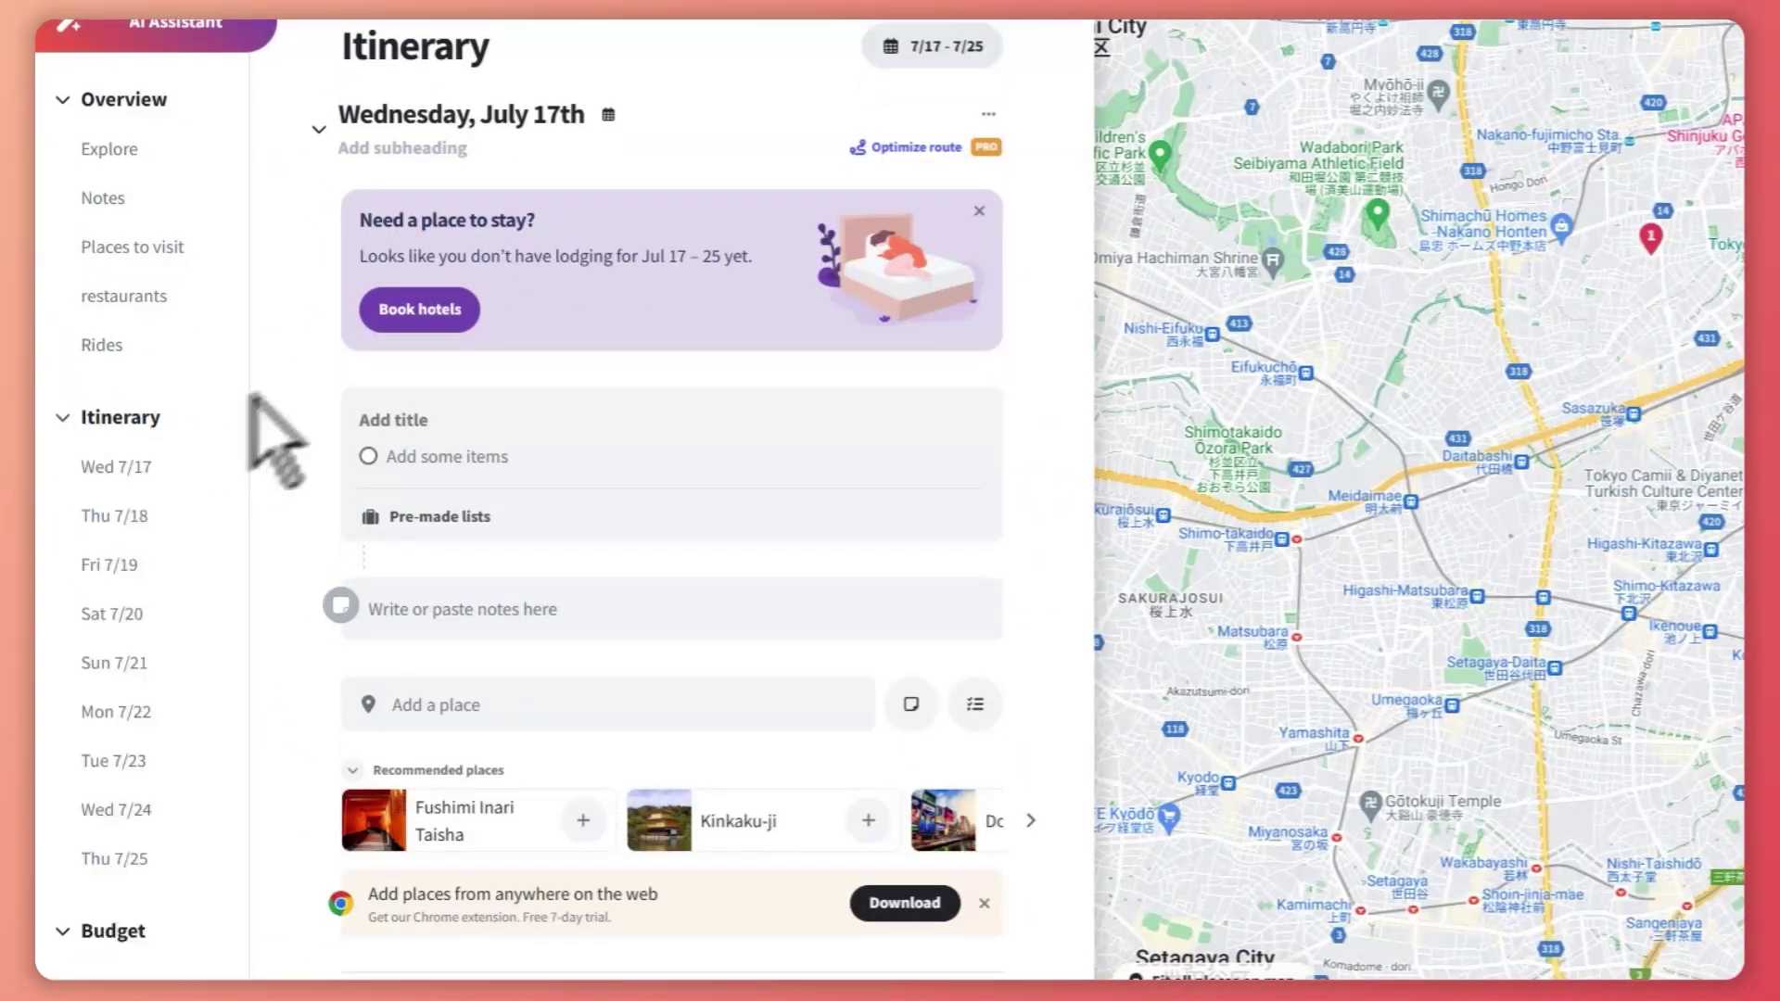
Look over the itinerary days and go to the empty checklist under Wednesday, July 17th.
{"action": "scroll", "coordinate": [575, 497], "scroll_direction": "down", "scroll_amount": 5}
{"action": "scroll", "coordinate": [596, 509], "scroll_direction": "up", "scroll_amount": 2}
{"action": "scroll", "coordinate": [562, 469], "scroll_direction": "up", "scroll_amount": 3}
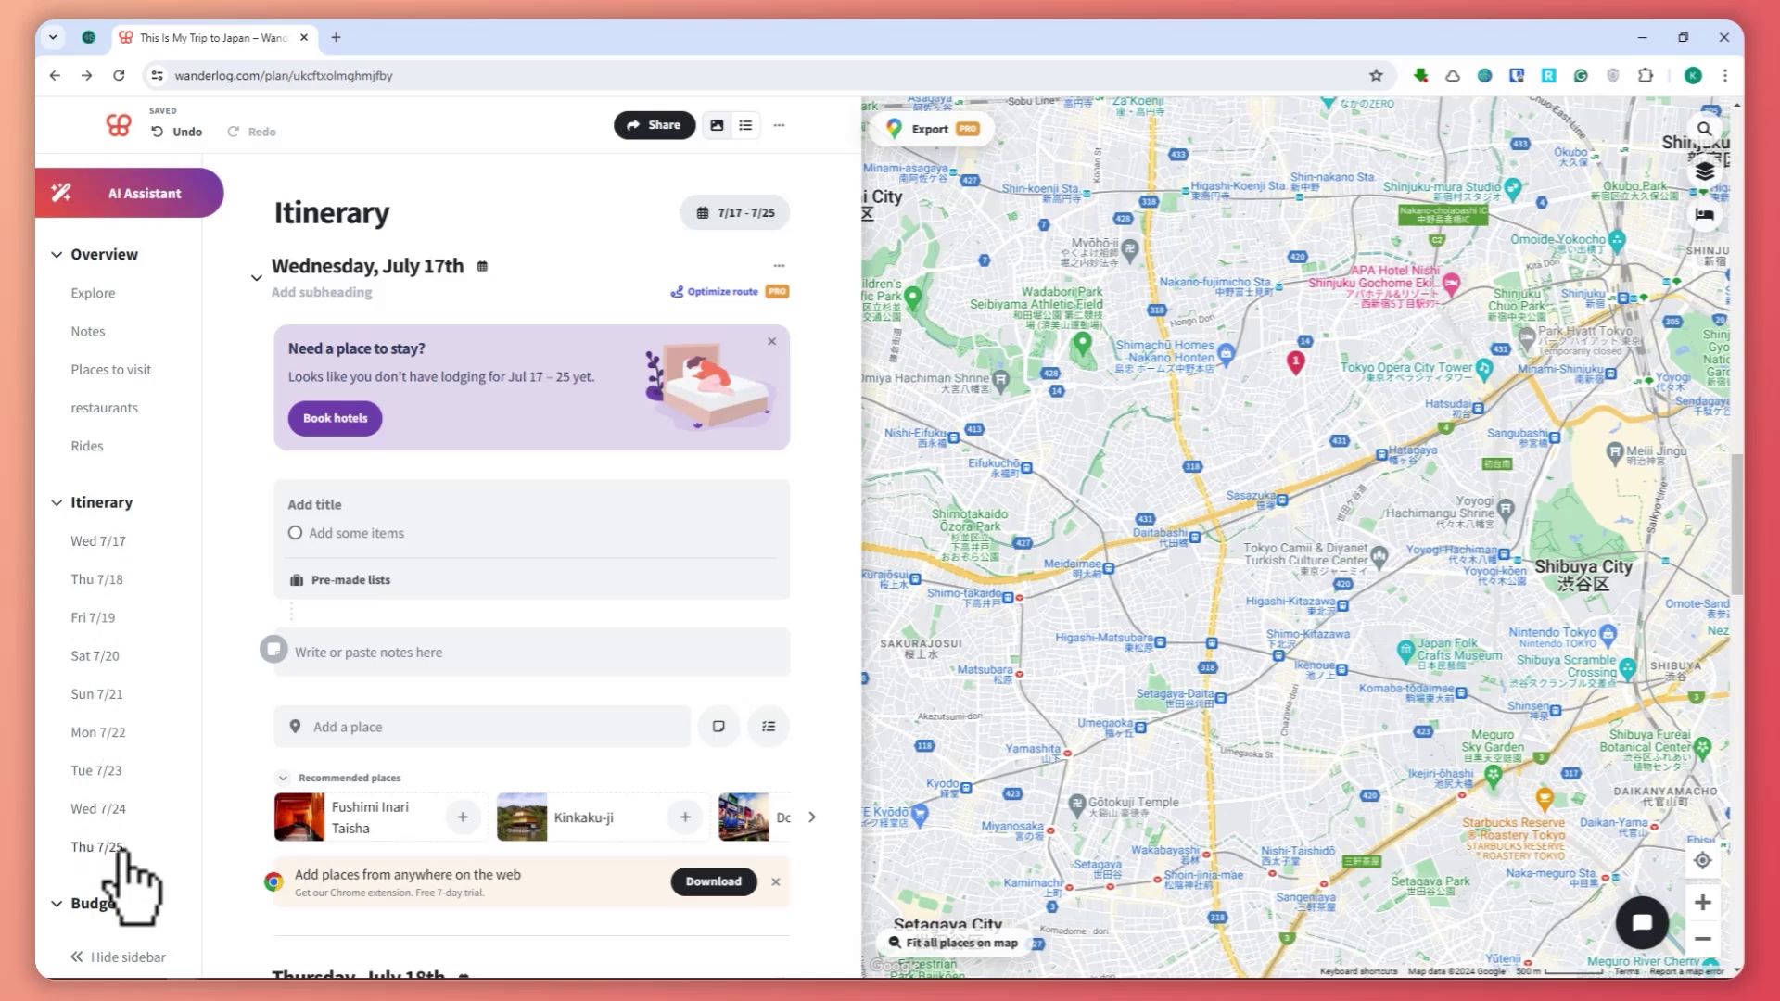
{"action": "scroll", "coordinate": [114, 556], "scroll_direction": "up", "scroll_amount": 5}
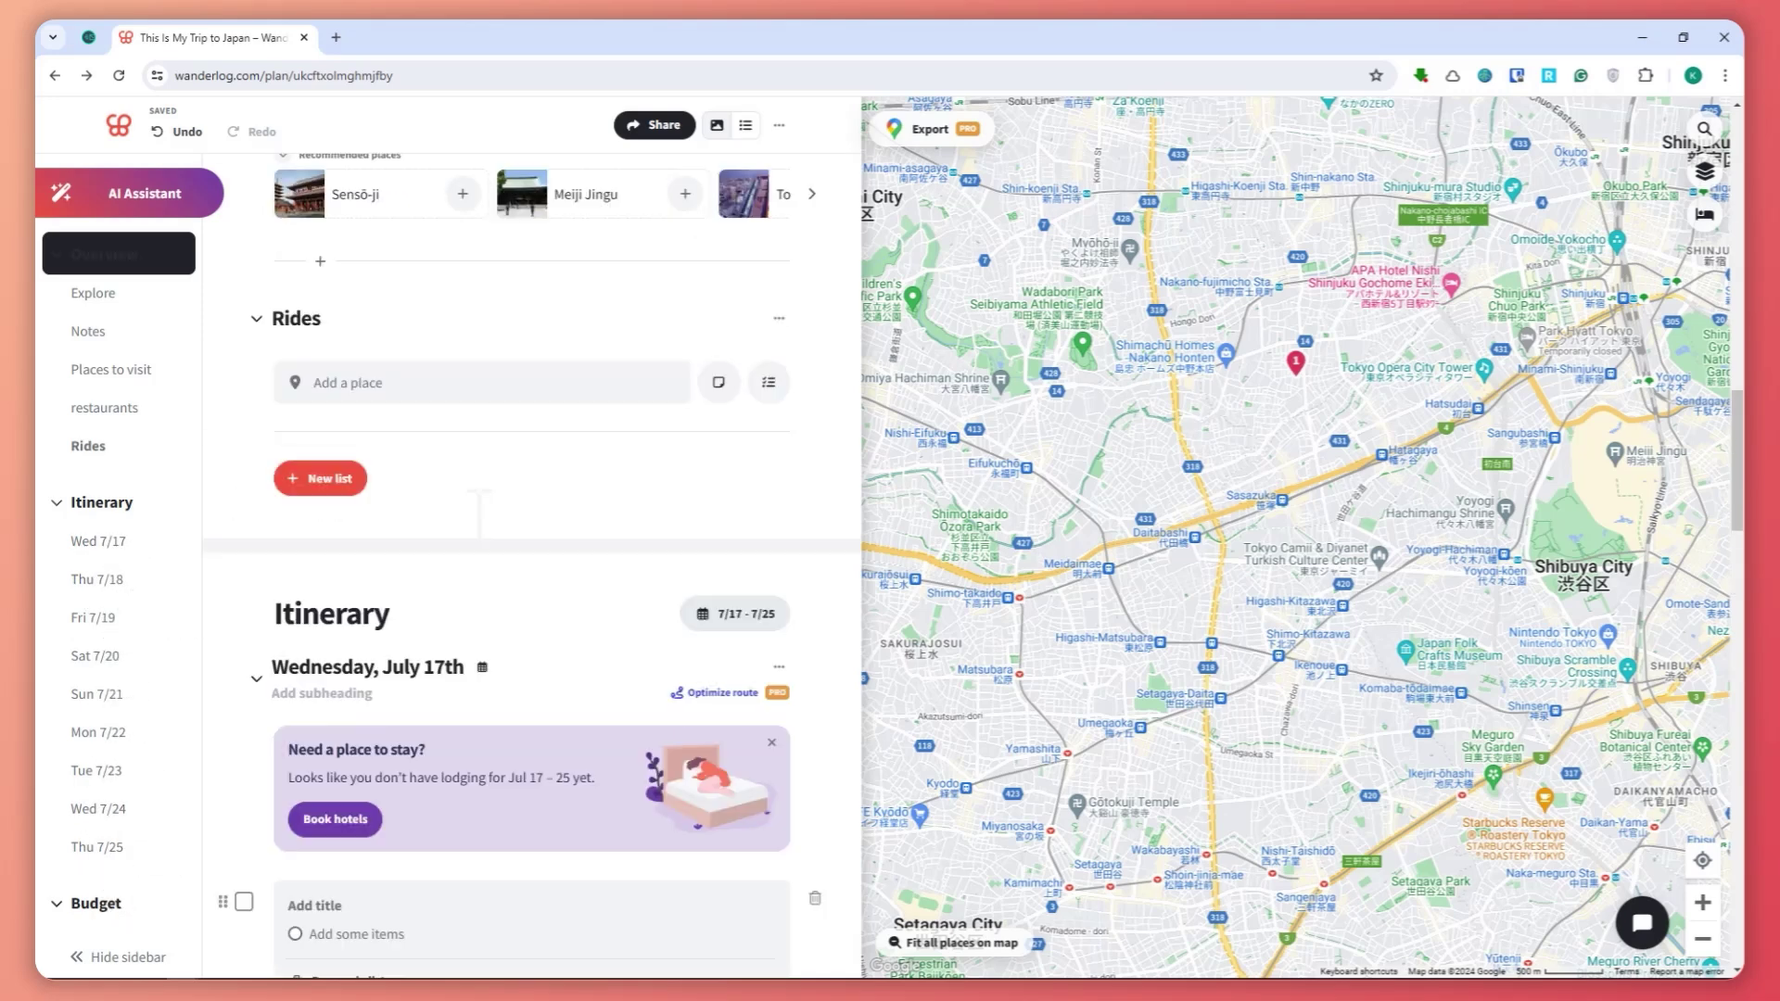
{"action": "scroll", "coordinate": [130, 667], "scroll_direction": "down", "scroll_amount": 2}
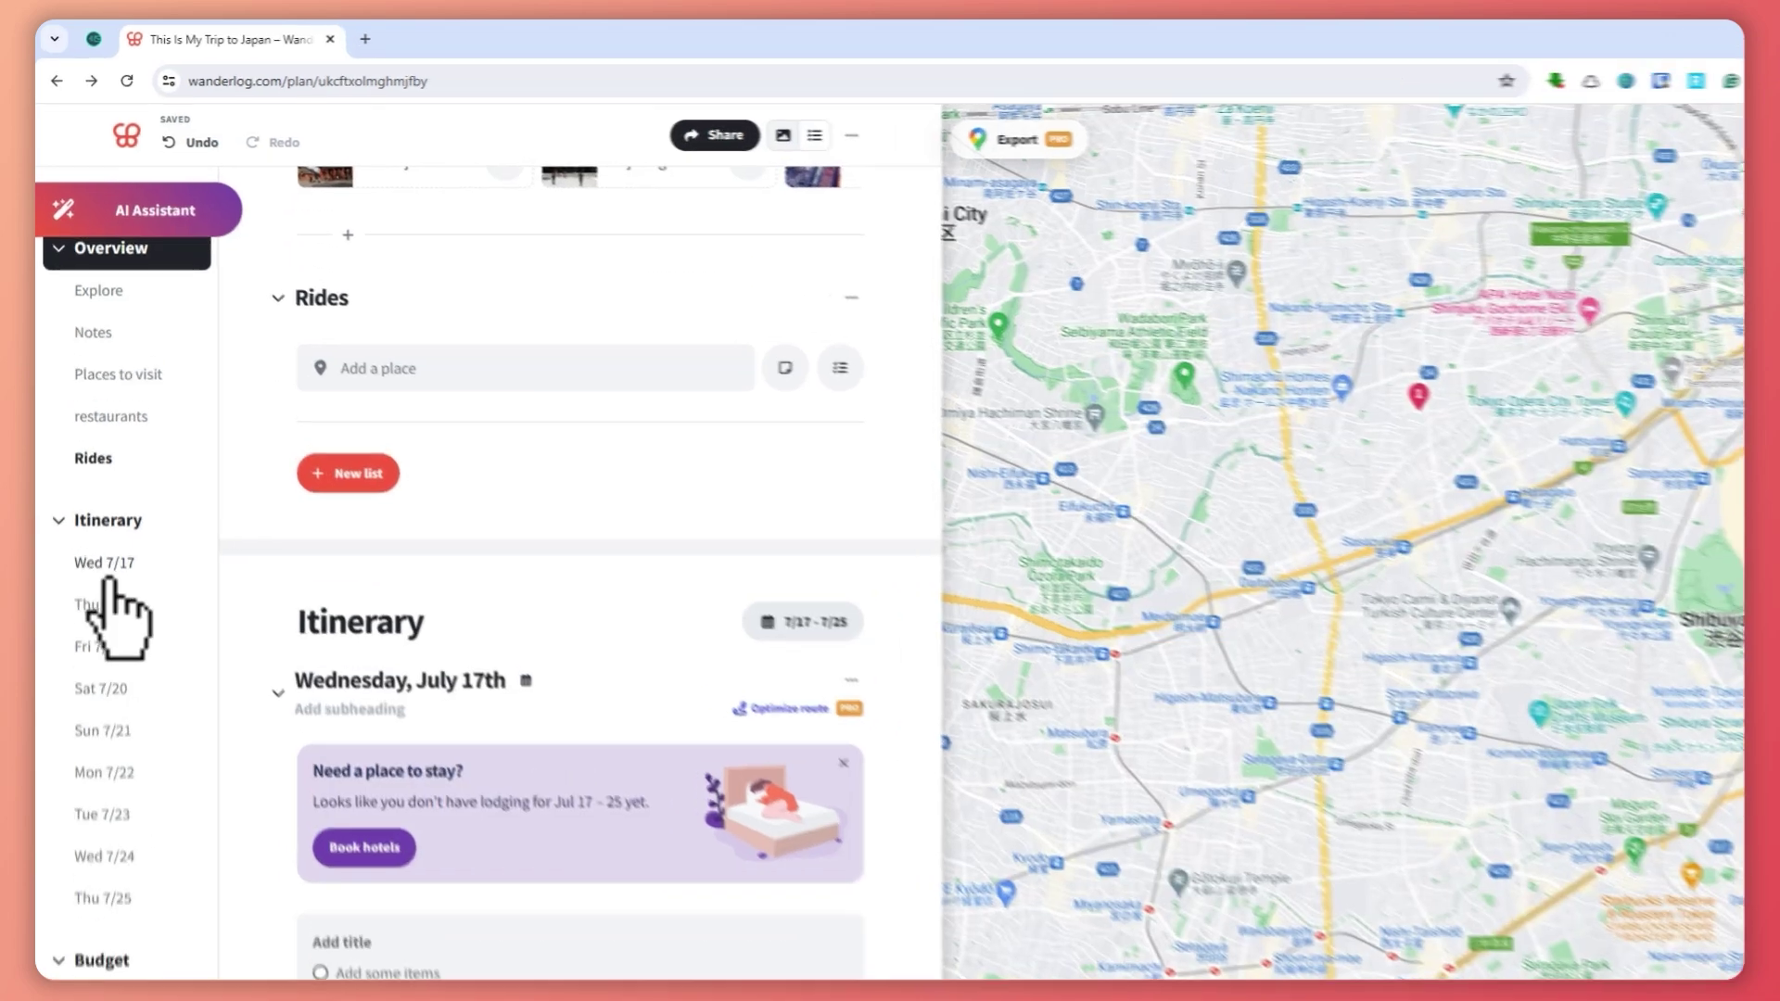
{"action": "left_click", "coordinate": [97, 516]}
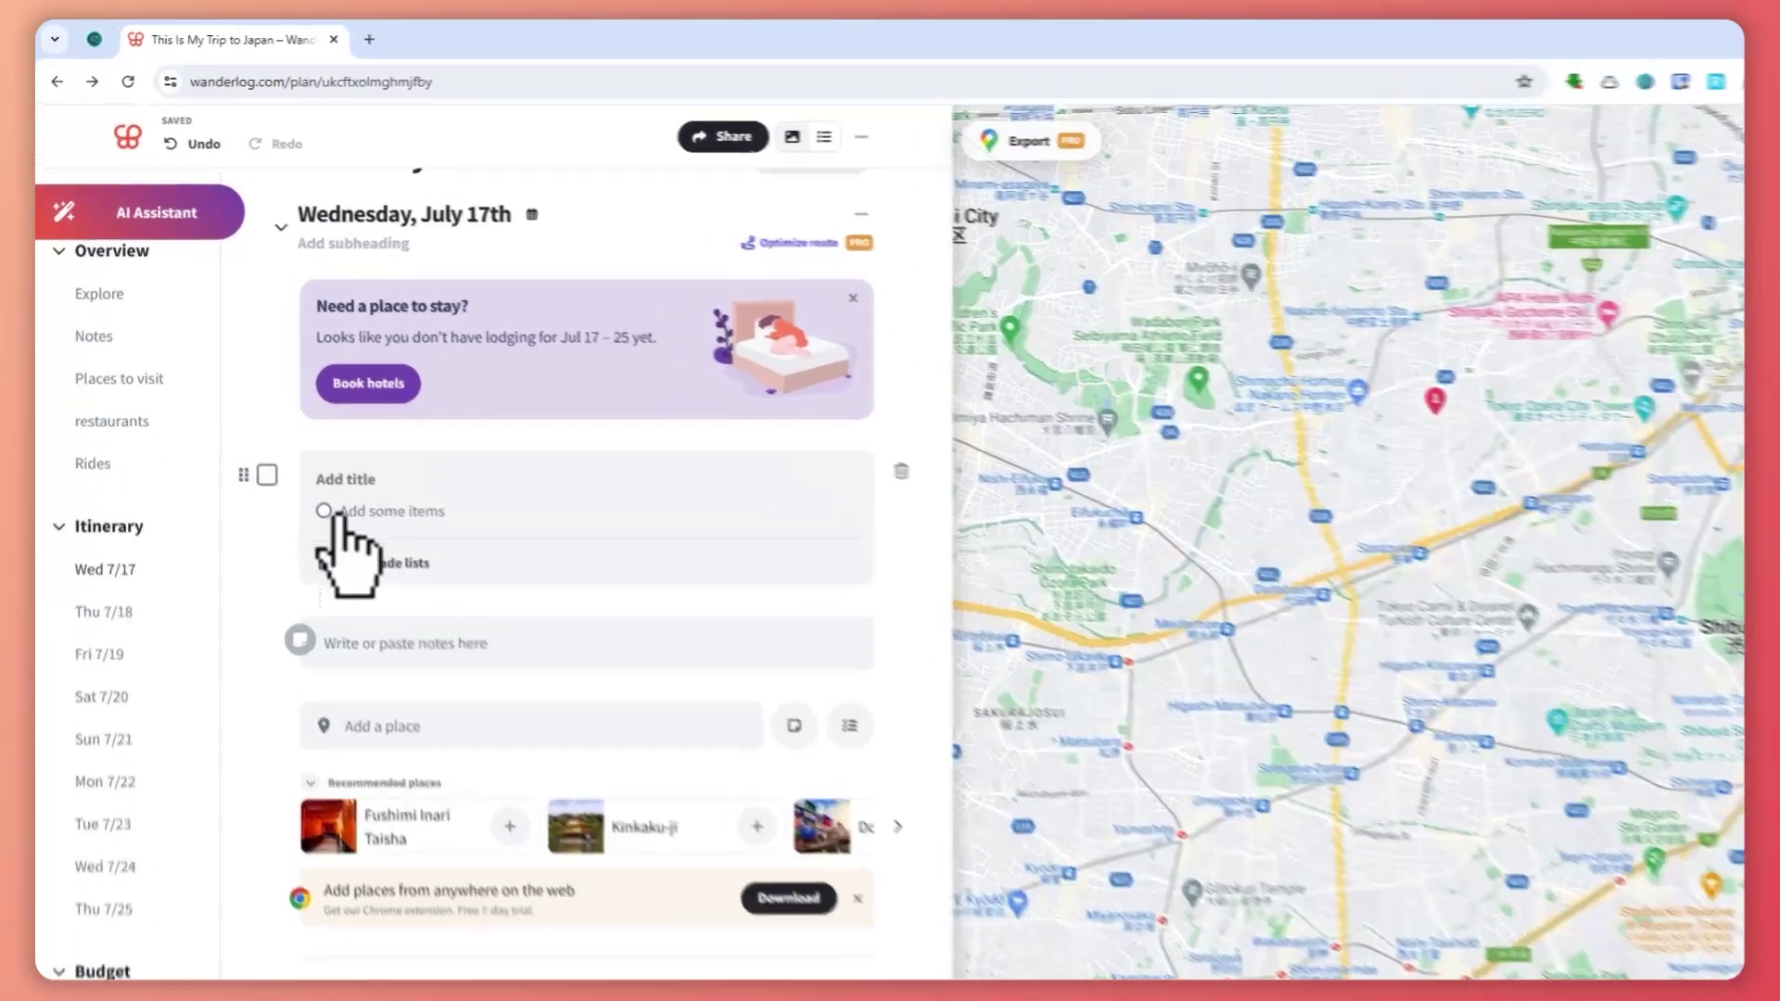
{"action": "left_click", "coordinate": [320, 463]}
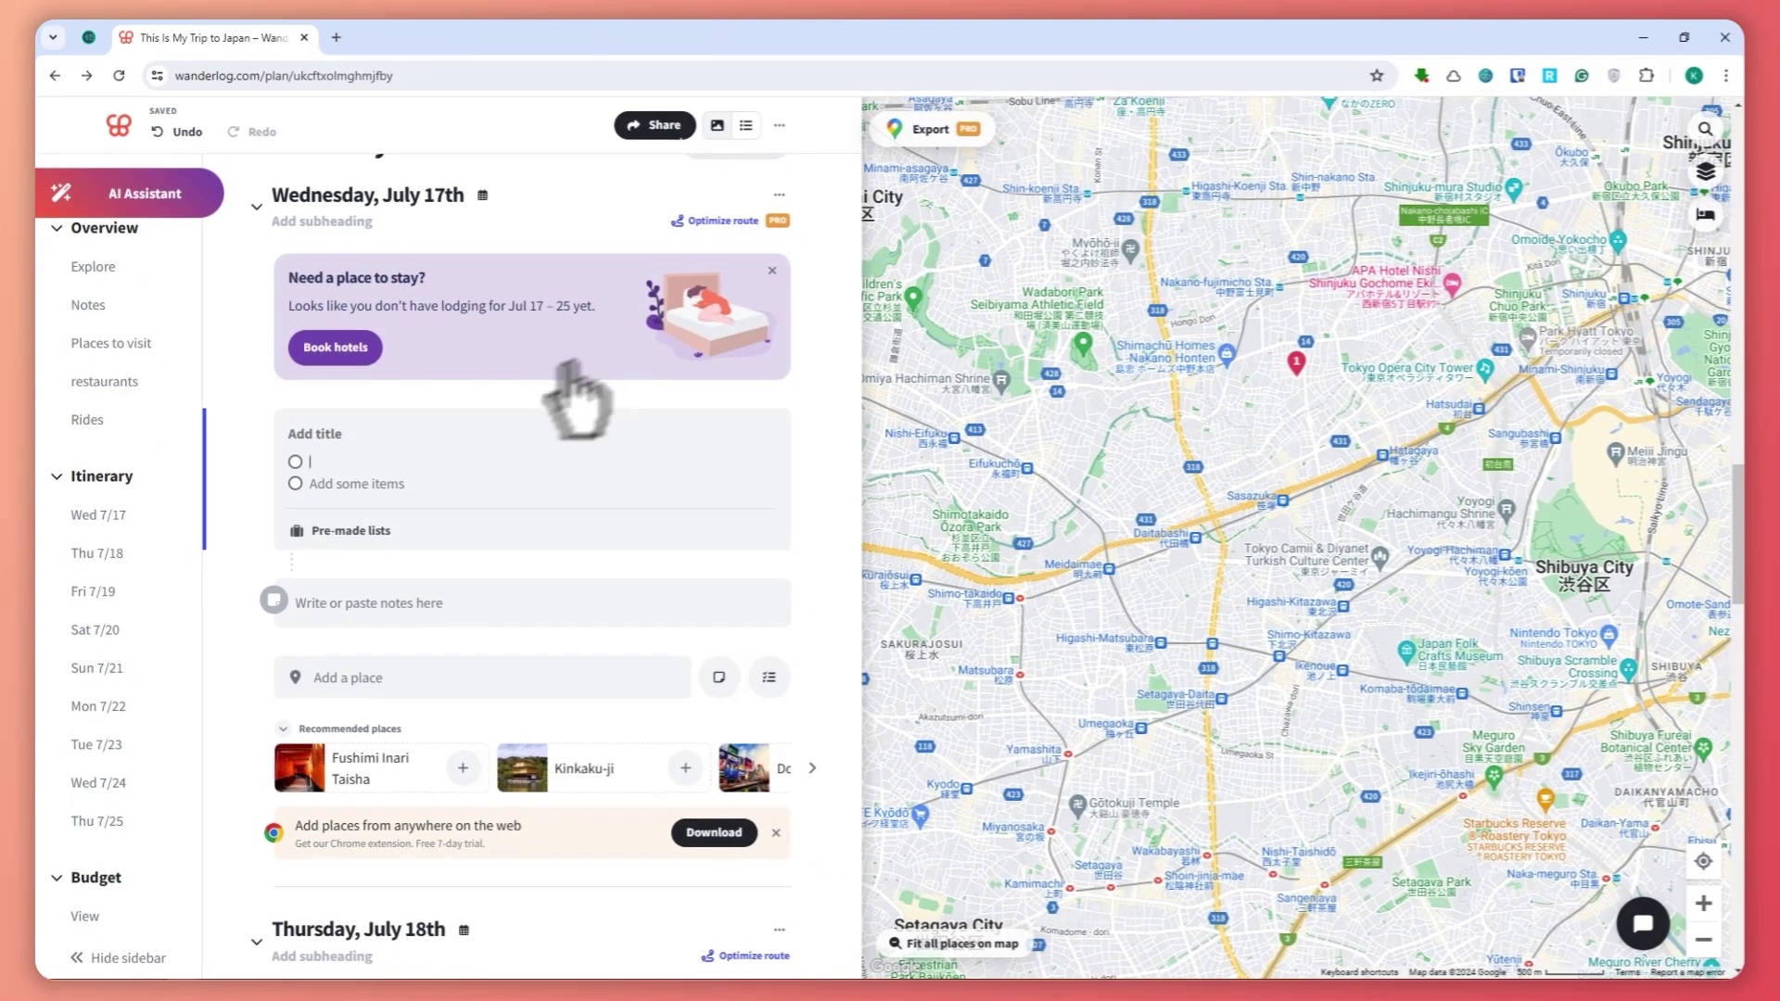
Start booking a hotel from Wednesday, July 17th and set the destination to the Tokyo region.
{"action": "left_click", "coordinate": [343, 352]}
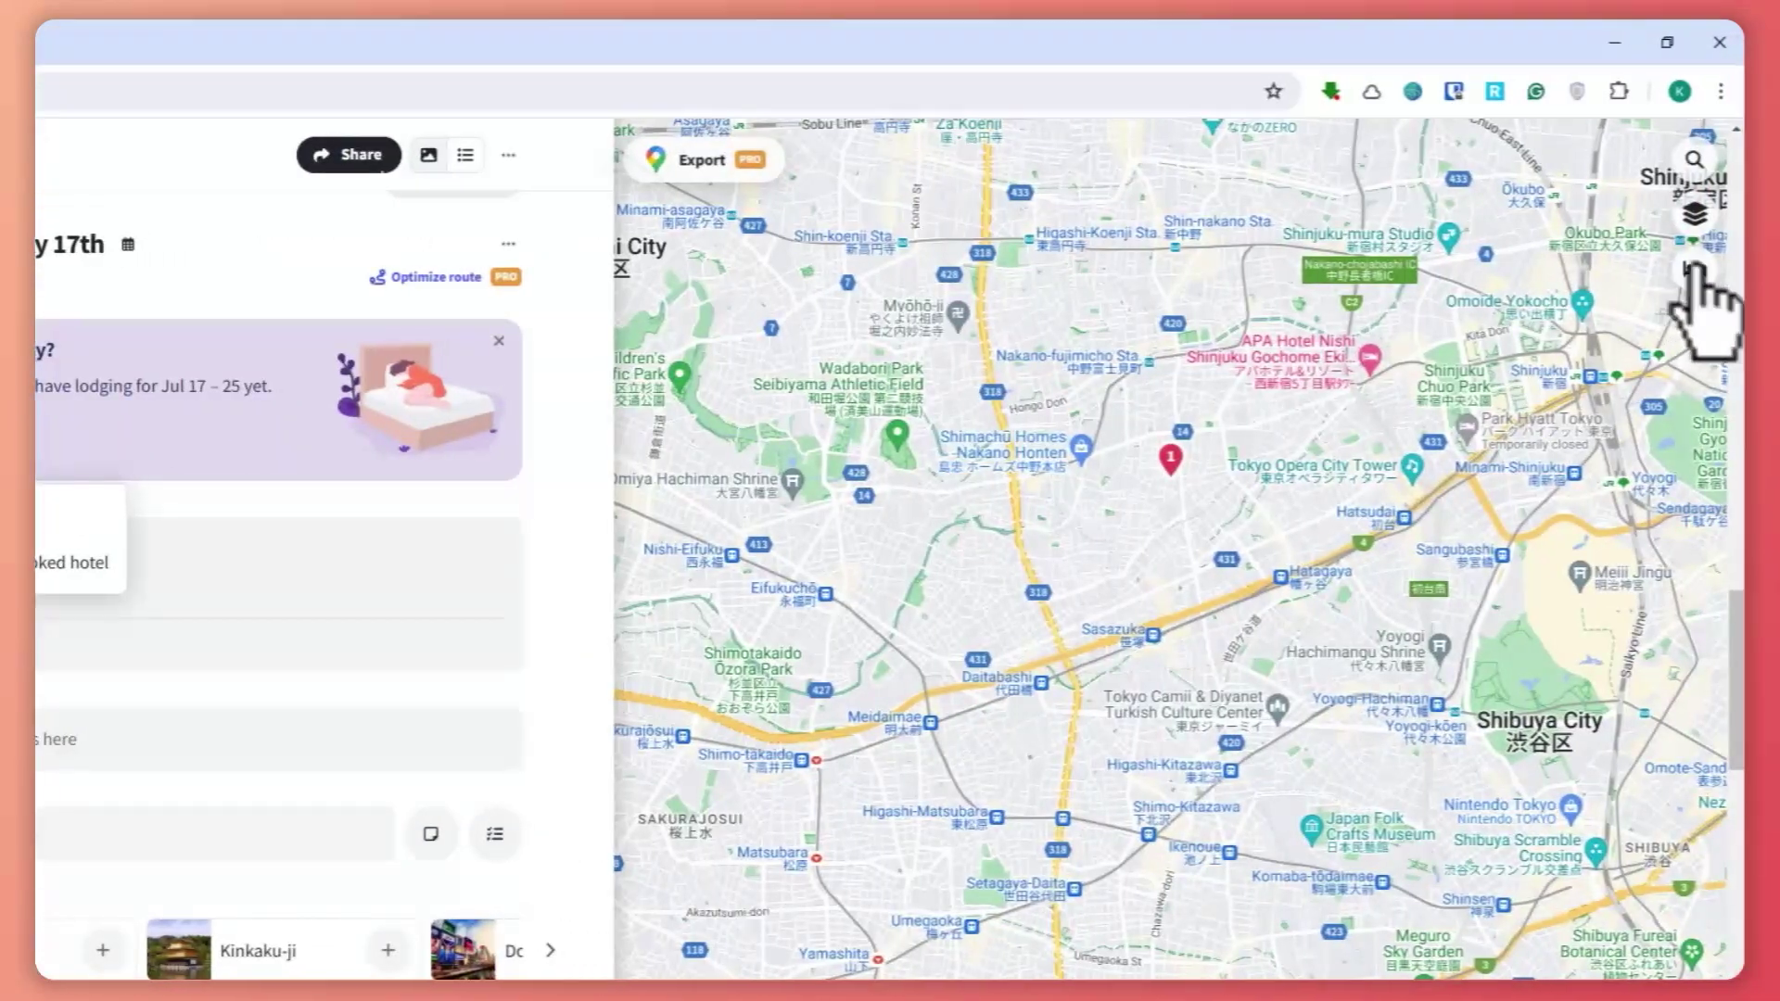
{"action": "left_click", "coordinate": [1695, 271]}
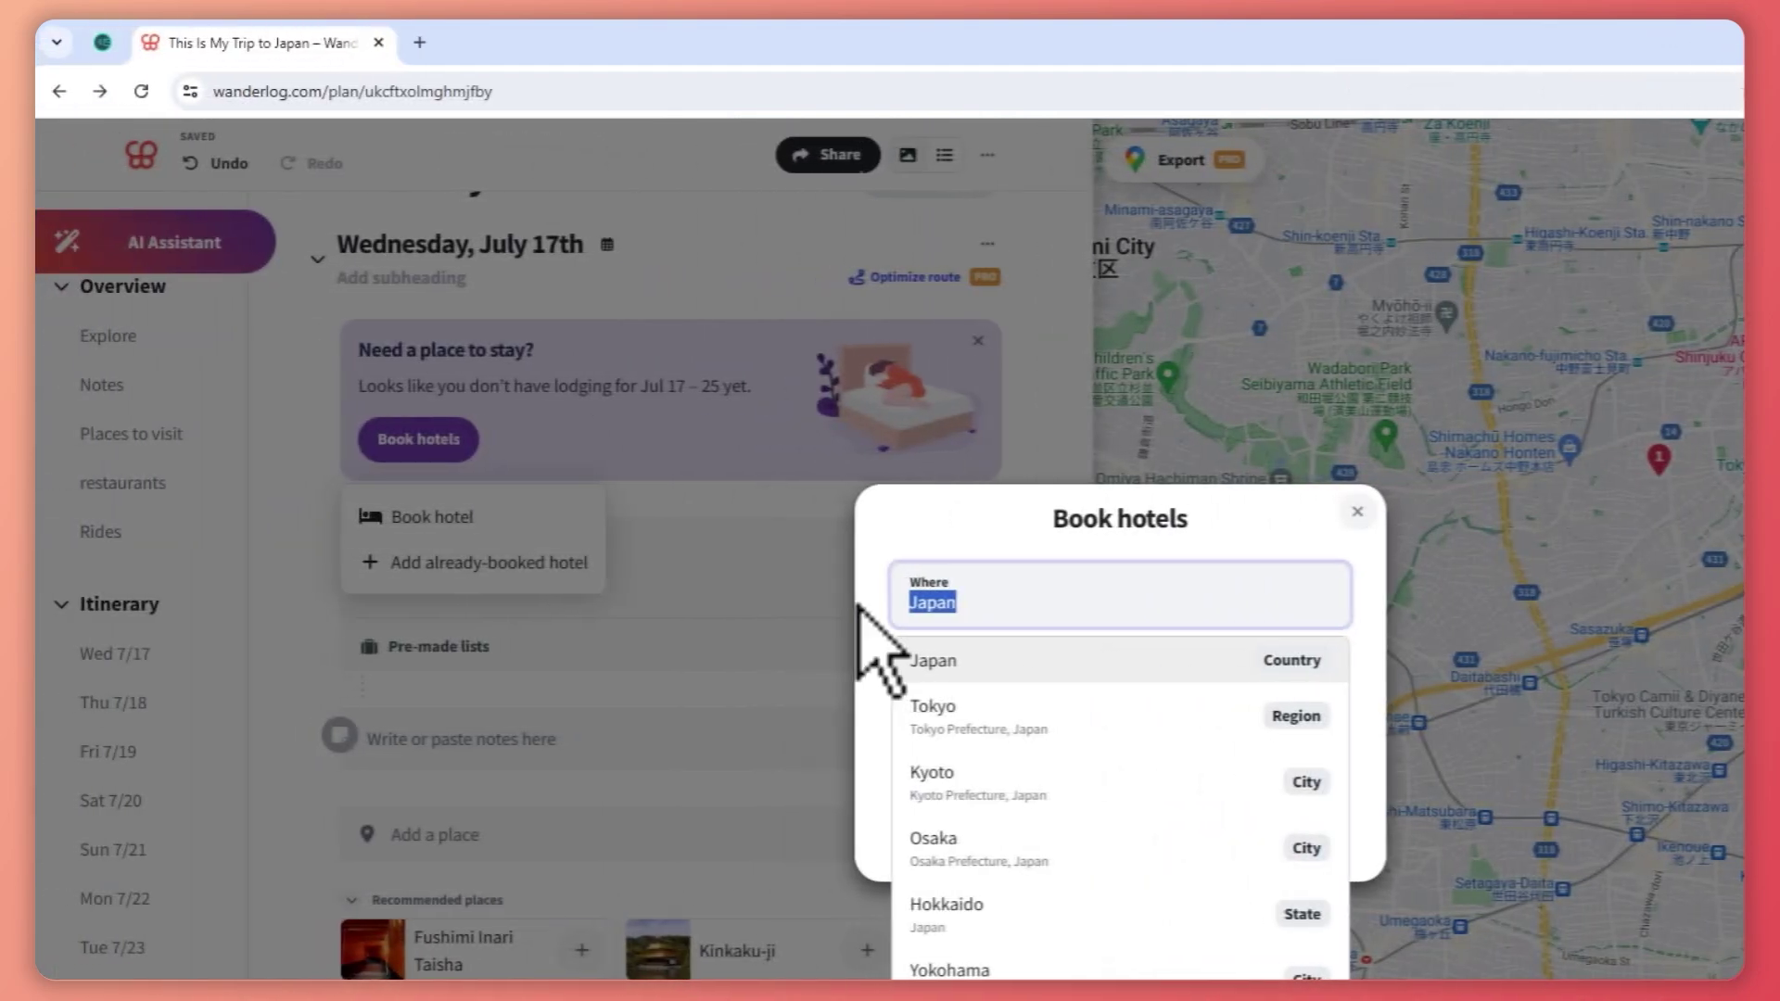
{"action": "type", "text": "tokyo ho"}
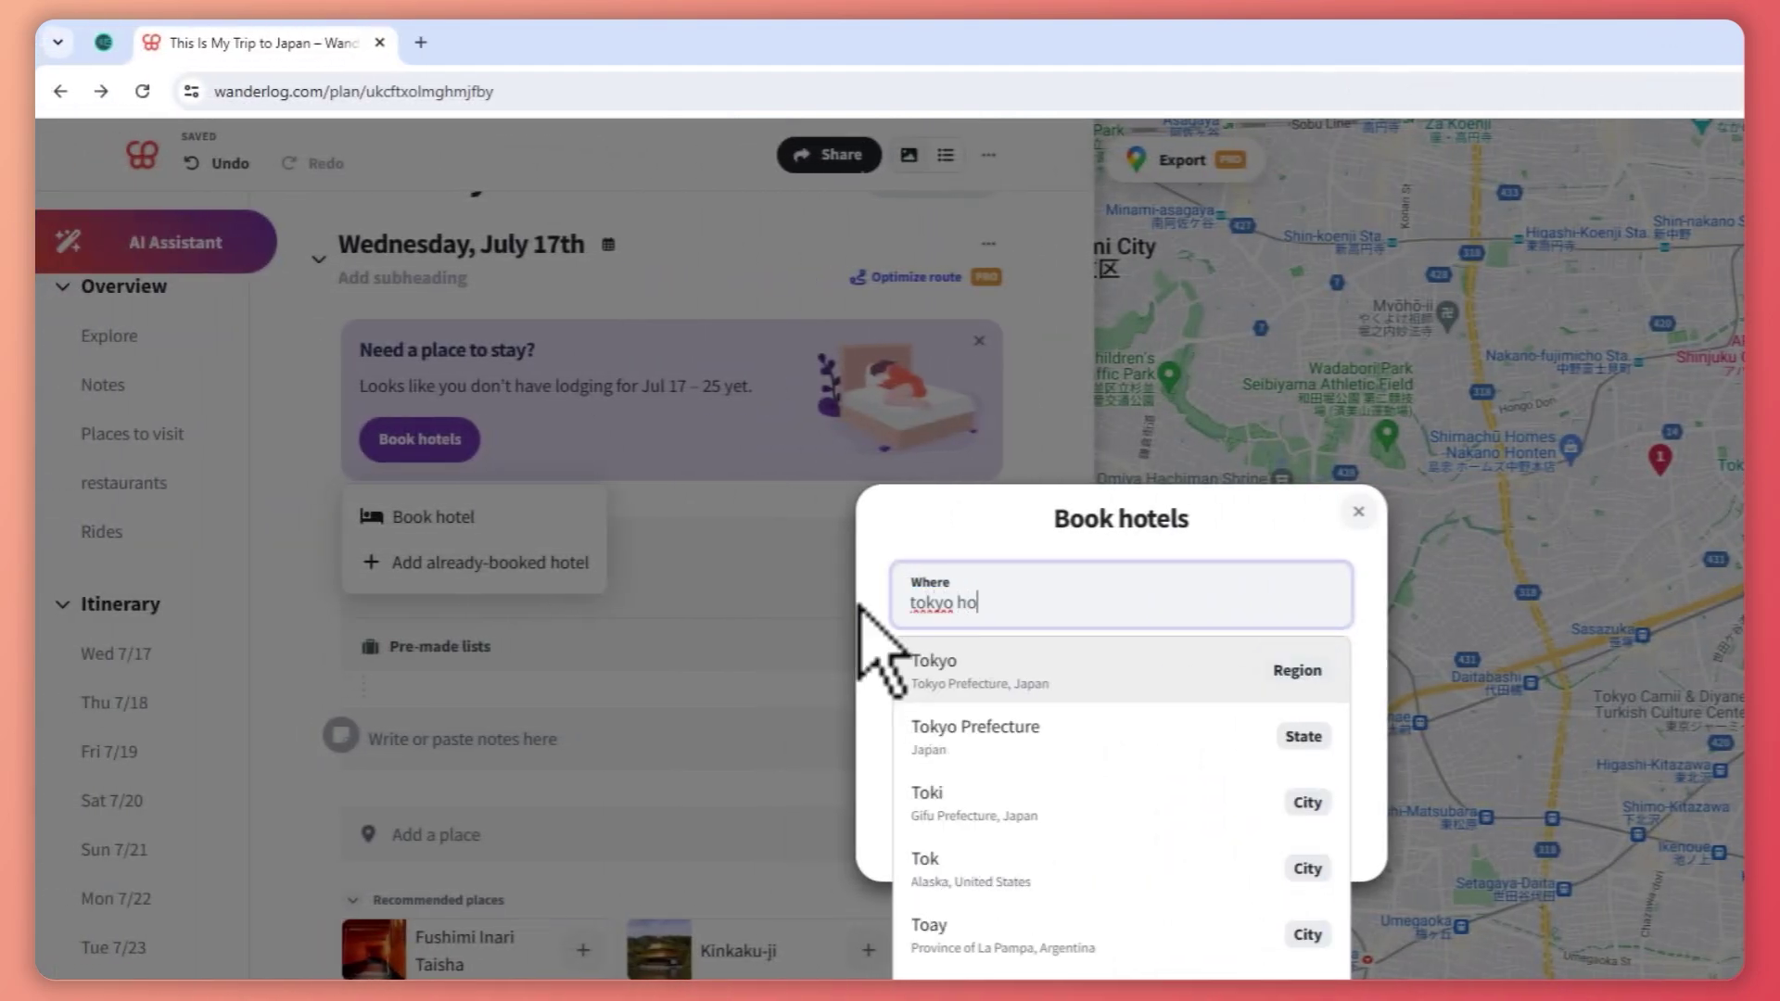
{"action": "type", "text": "tel"}
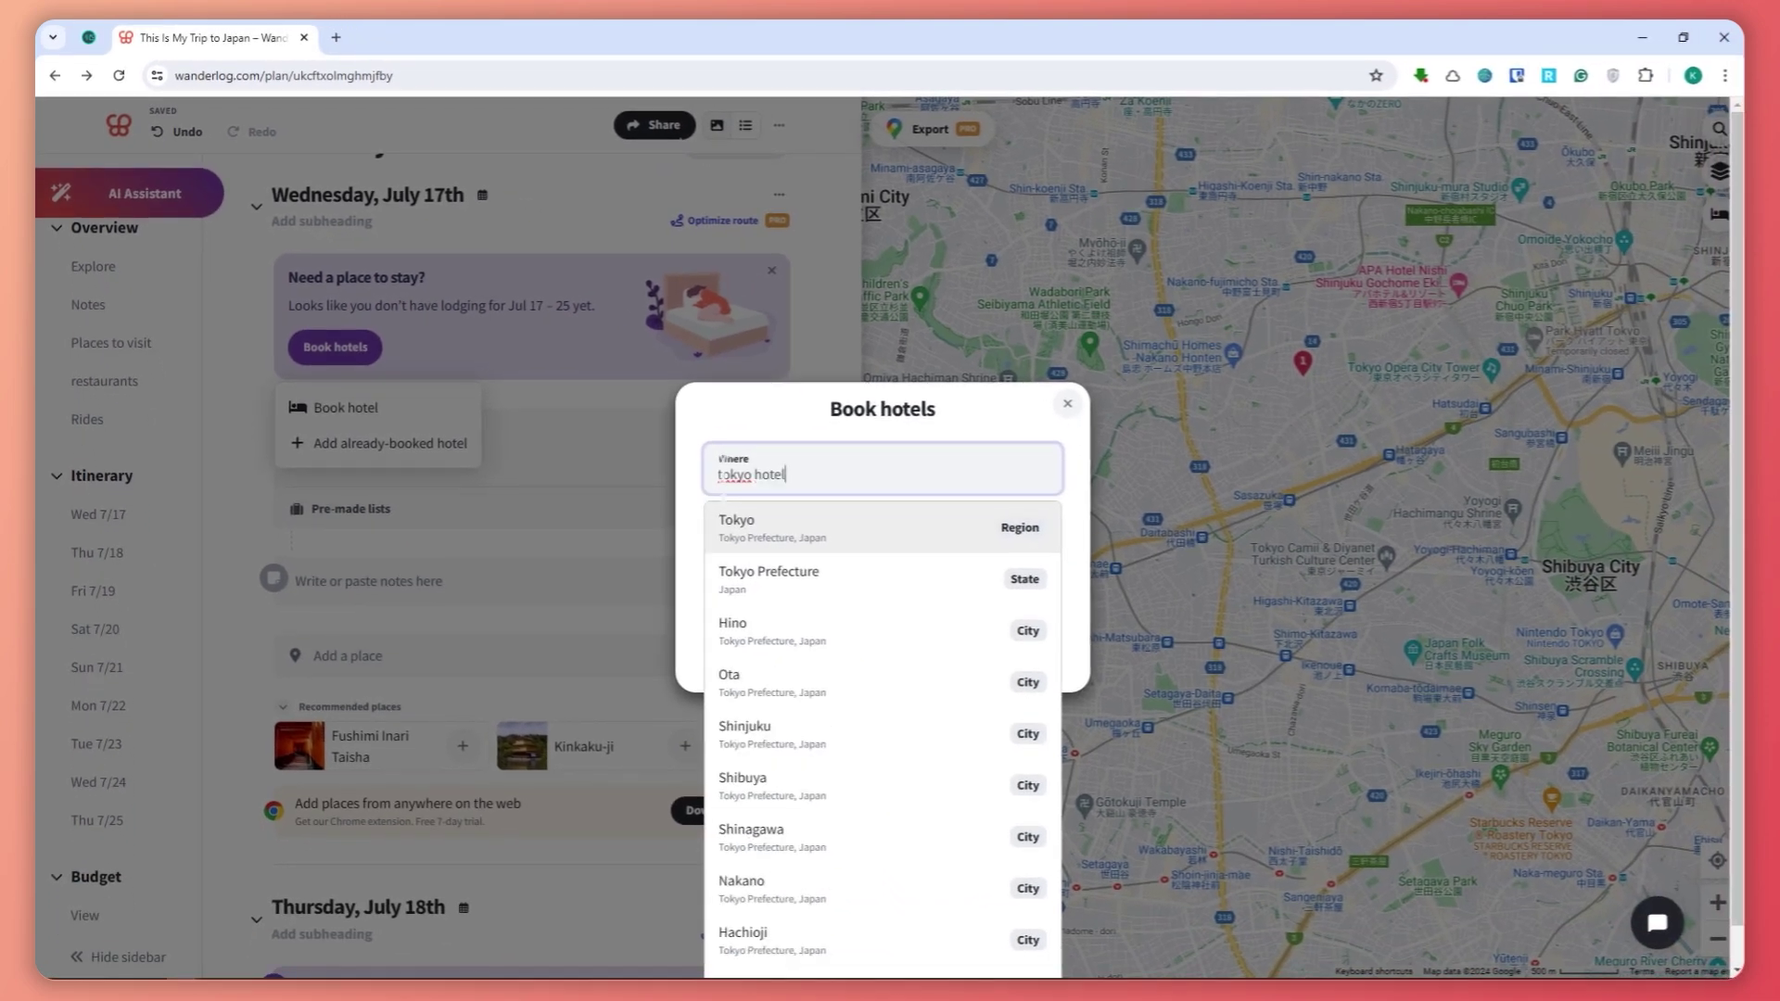
{"action": "key", "text": "BackSpace"}
{"action": "key", "text": "BackSpace"}
{"action": "key", "text": "BackSpace"}
{"action": "key", "text": "BackSpace"}
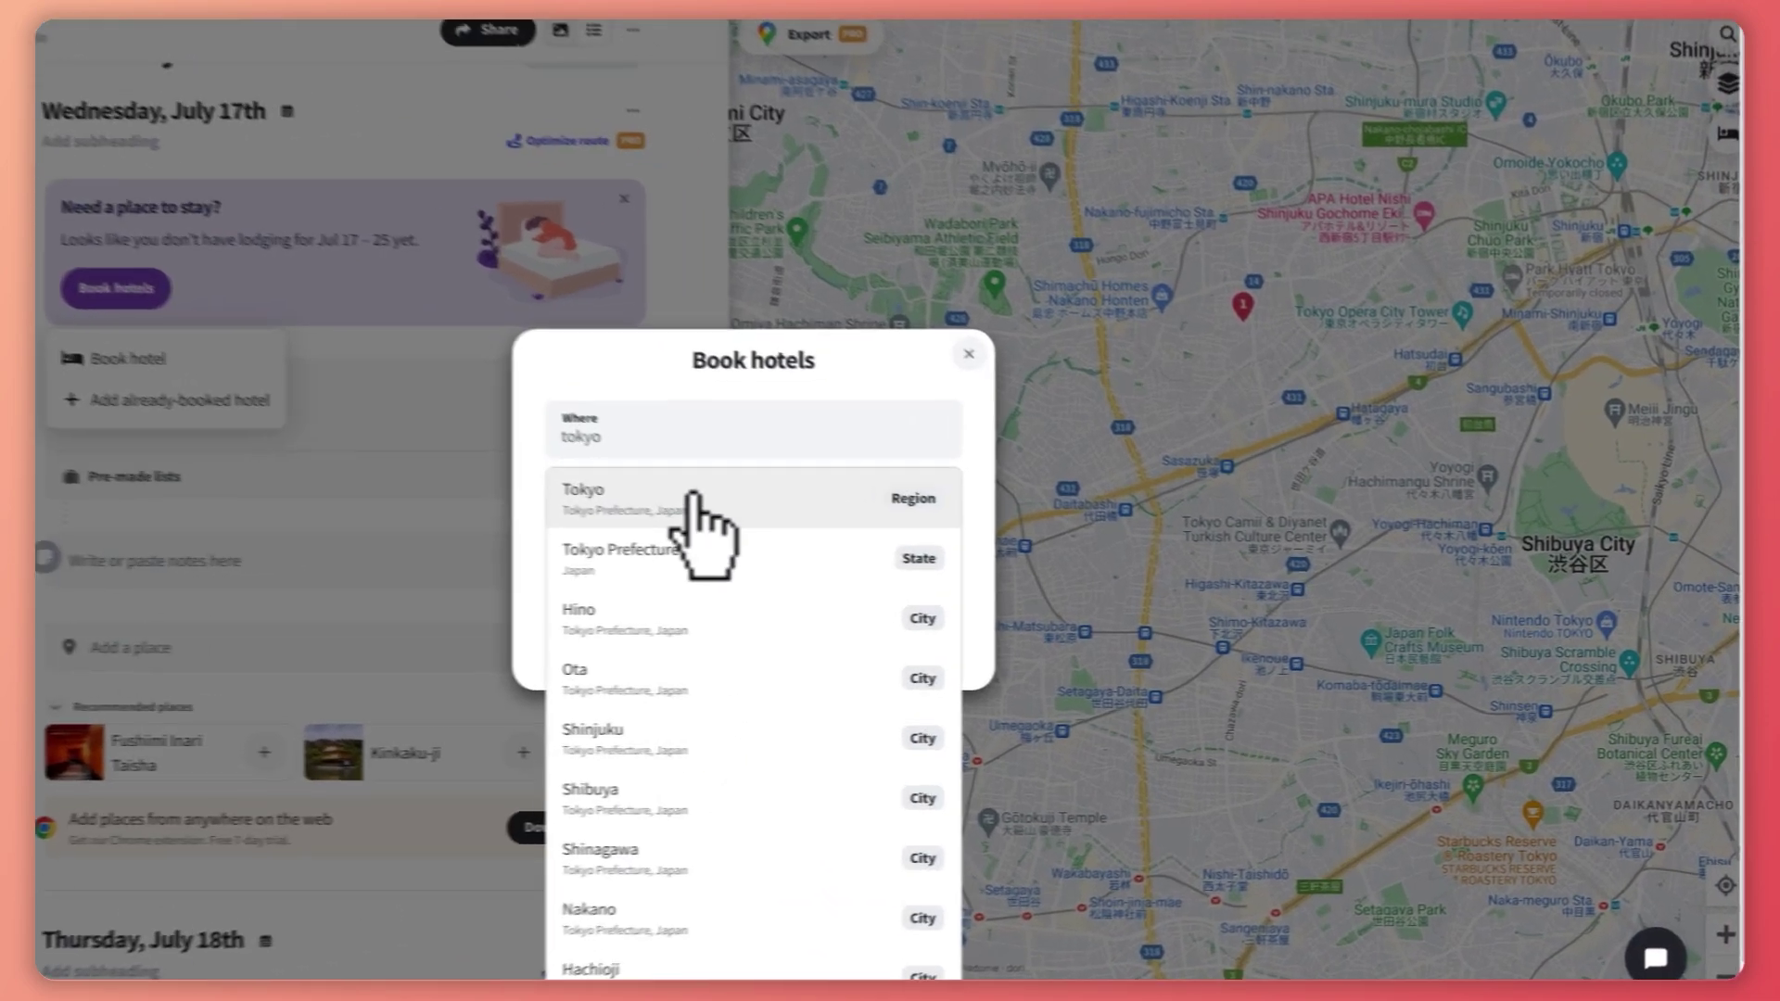
{"action": "left_click", "coordinate": [834, 527]}
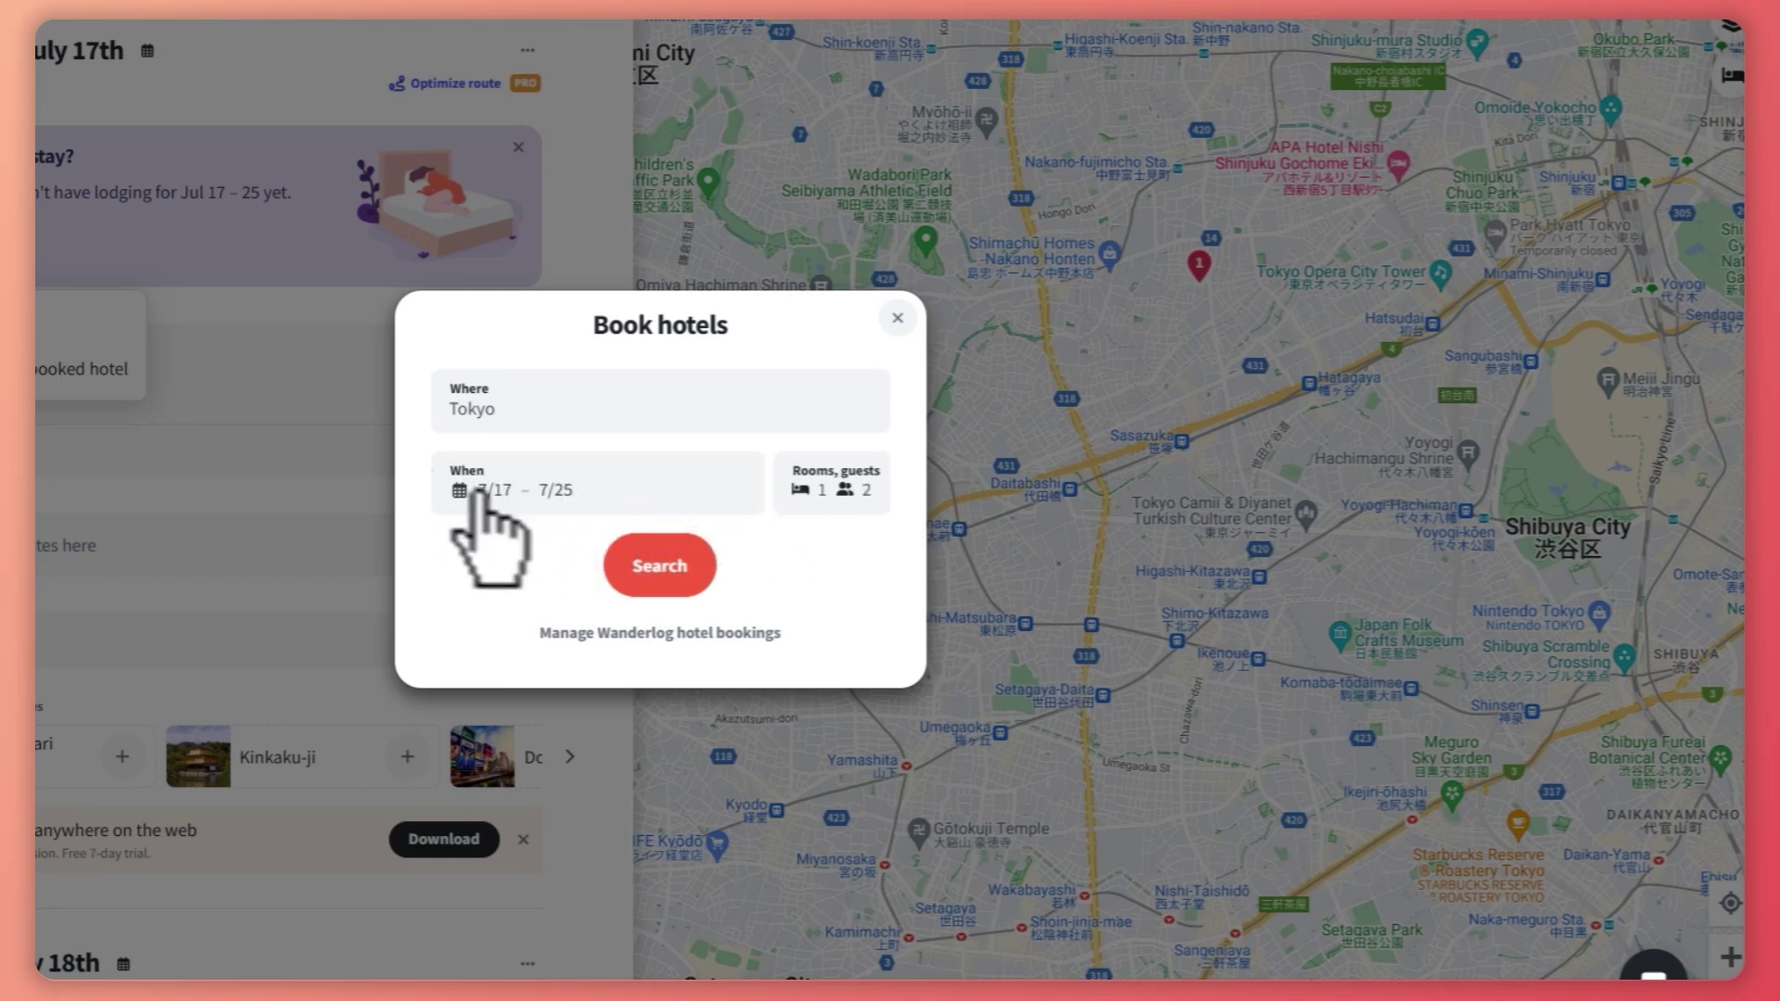
Check the room and guest options and search for hotels for 7/17 – 7/25 with 1 room and 2 guests.
{"action": "left_click", "coordinate": [843, 485]}
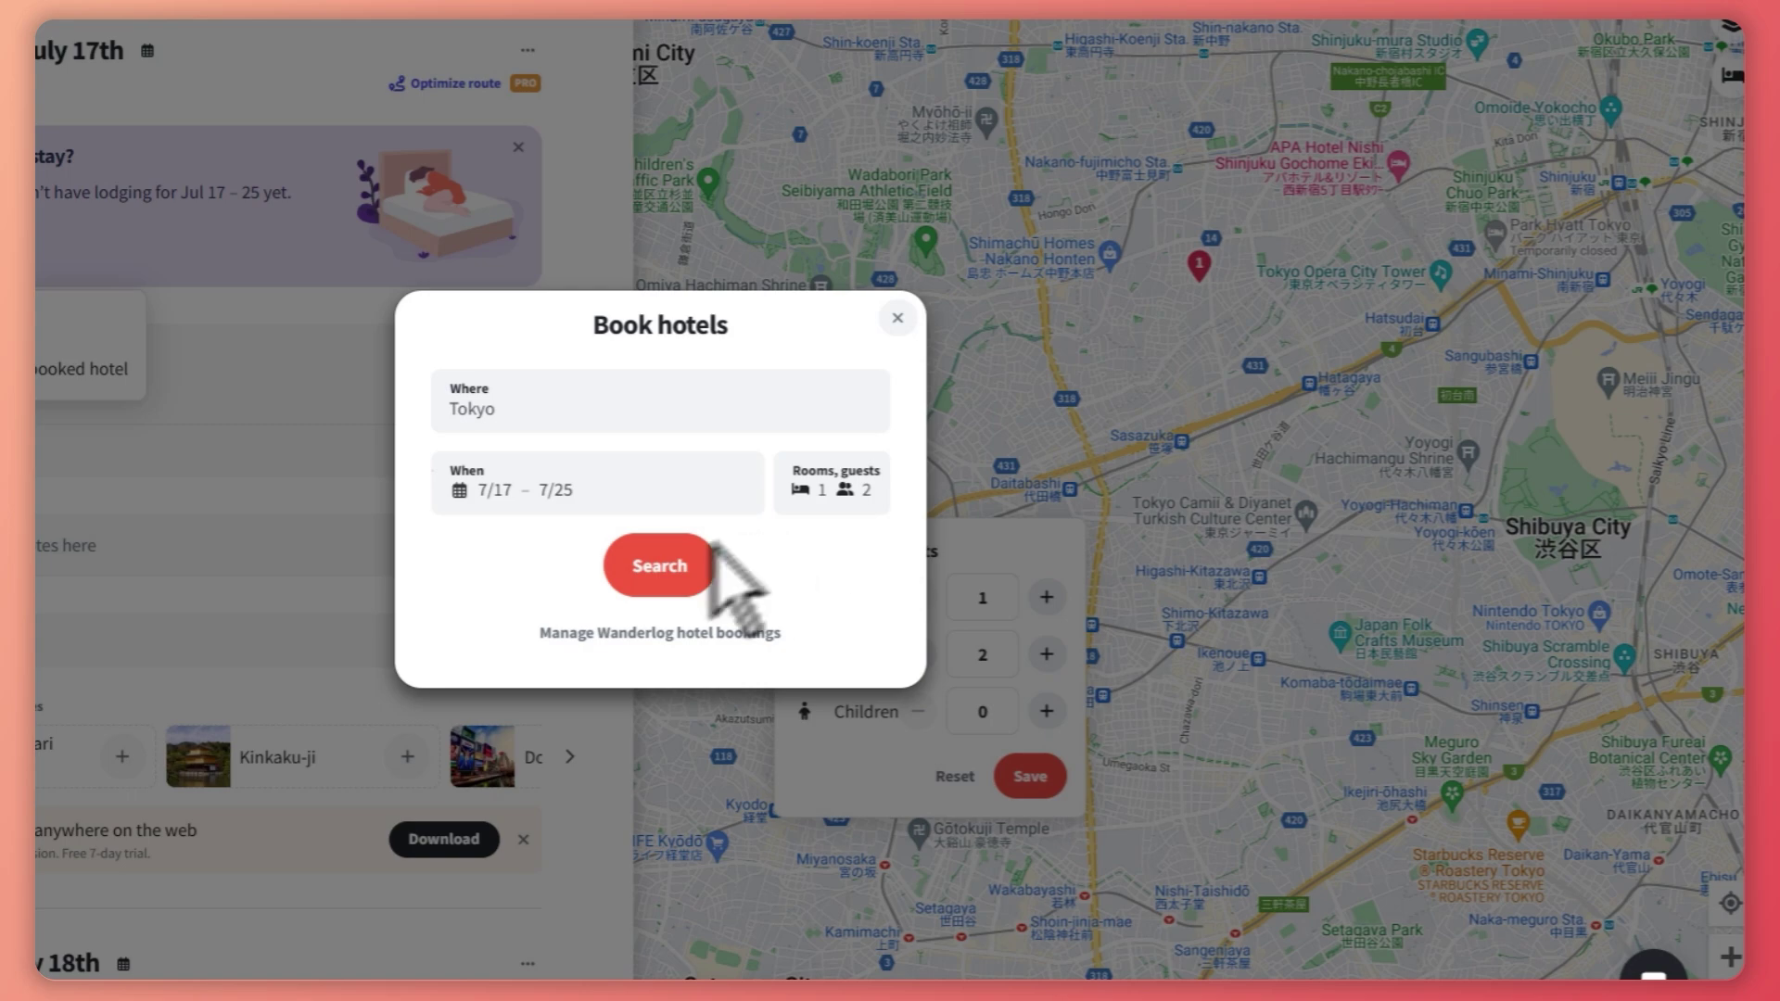
{"action": "left_click", "coordinate": [839, 486]}
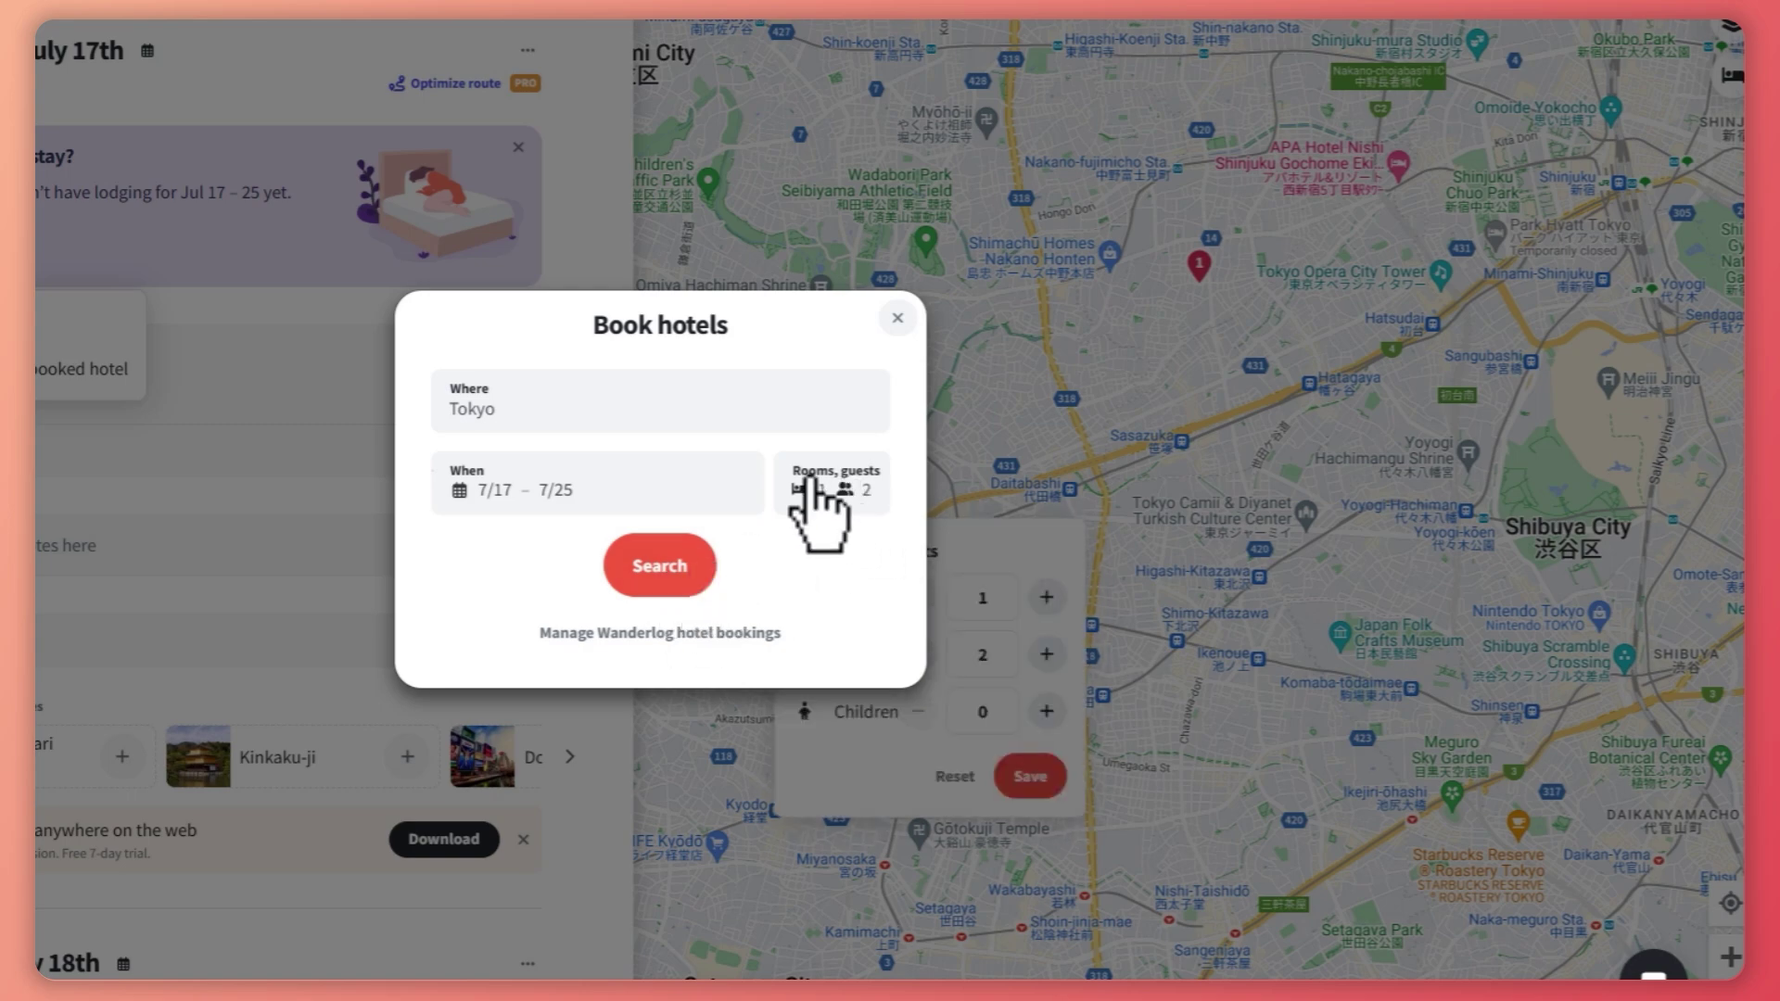
{"action": "left_click", "coordinate": [688, 561]}
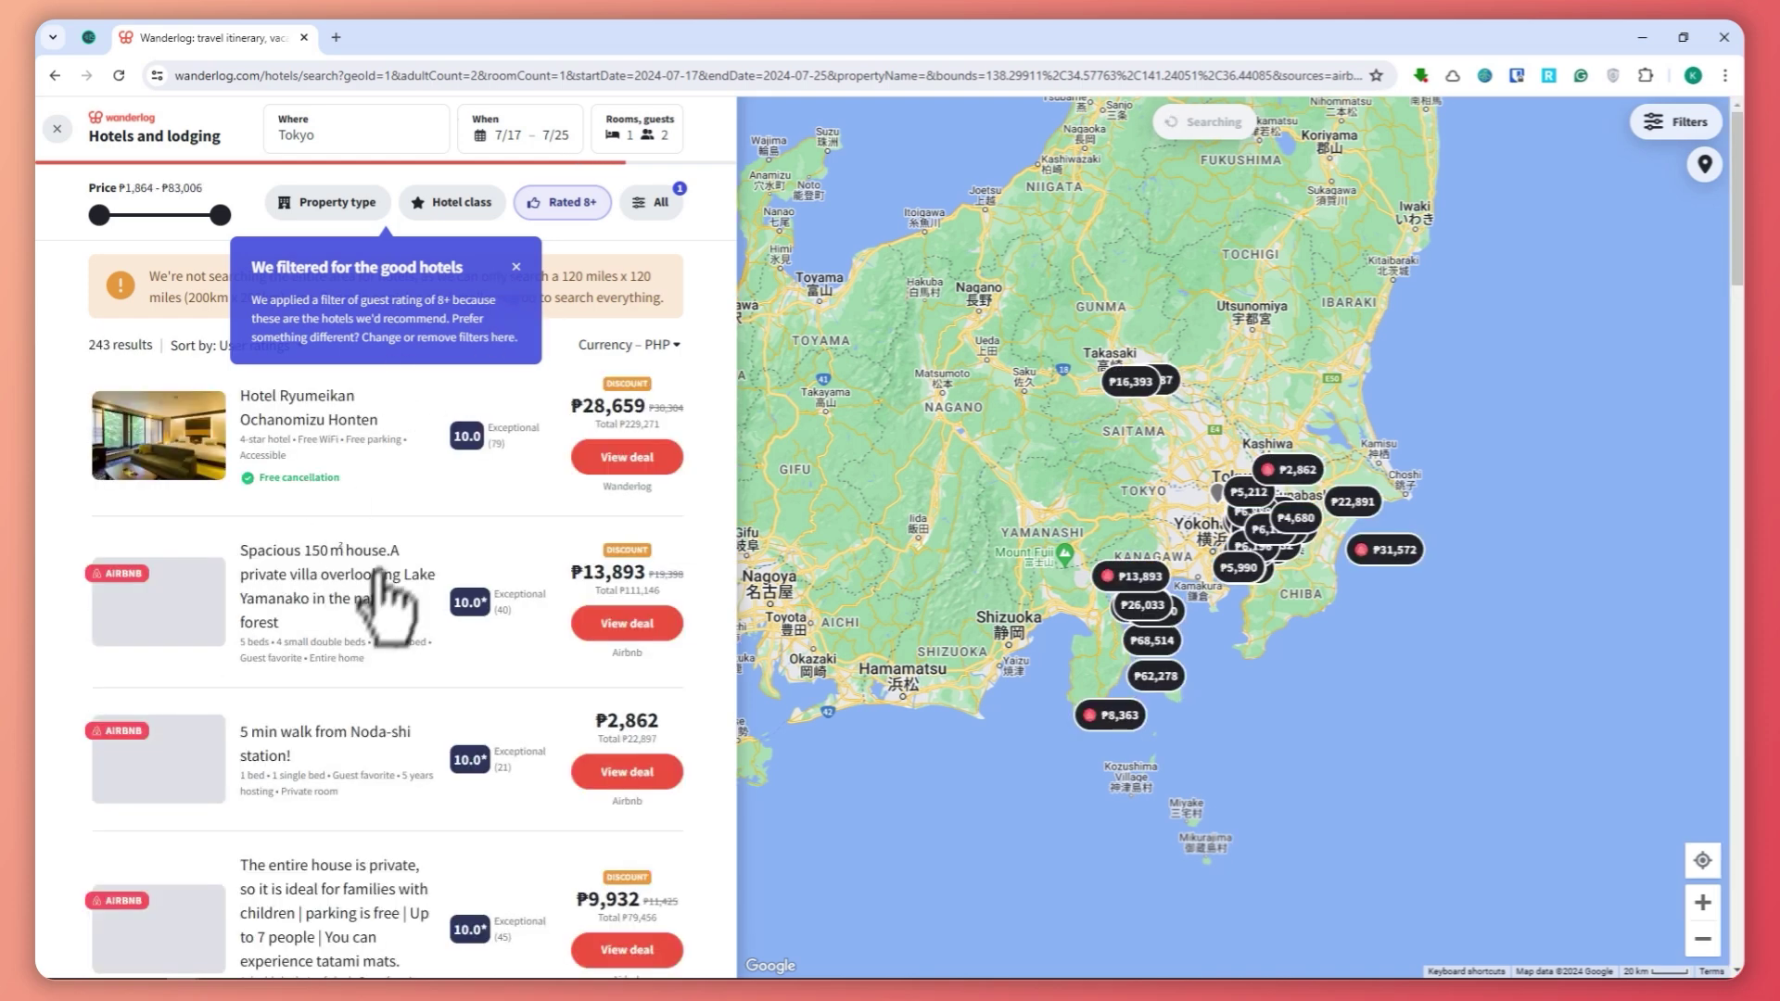
Examine the Tokyo hotel offers in the list and on the map, and return to the trip plan.
{"action": "scroll", "coordinate": [347, 584], "scroll_direction": "down", "scroll_amount": 2}
{"action": "scroll", "coordinate": [663, 487], "scroll_direction": "up", "scroll_amount": 2}
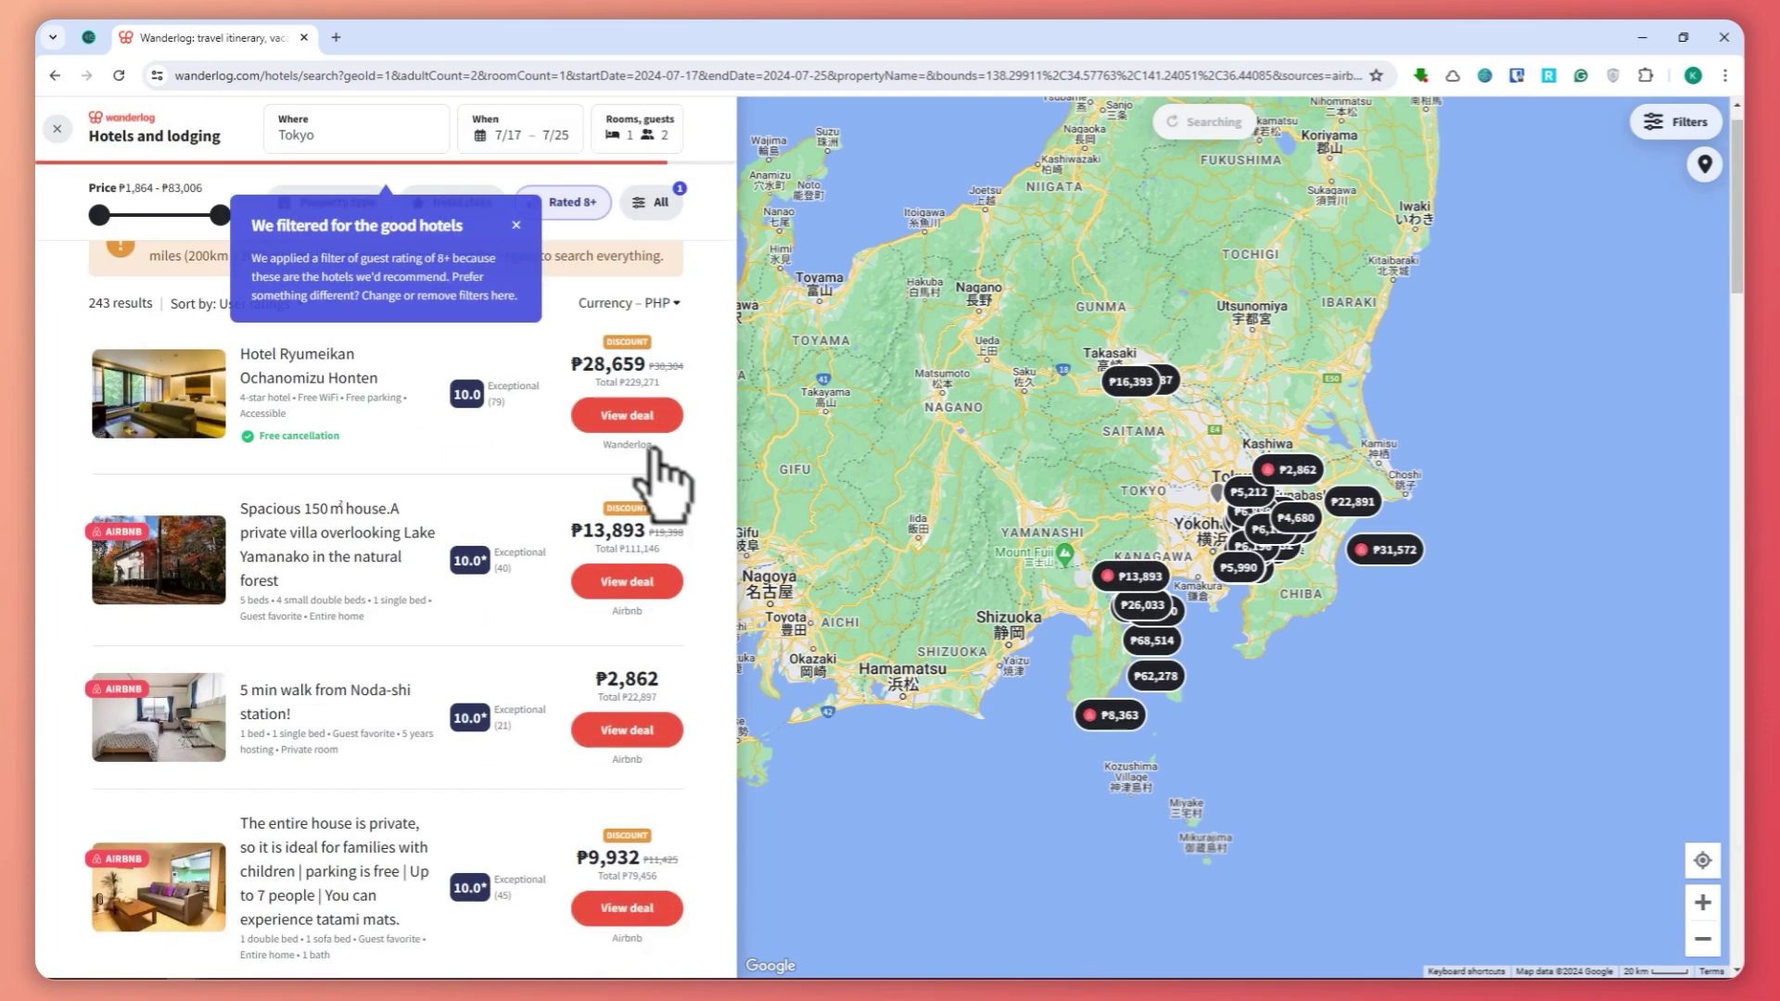
{"action": "scroll", "coordinate": [617, 695], "scroll_direction": "down", "scroll_amount": 2}
{"action": "scroll", "coordinate": [1192, 510], "scroll_direction": "up", "scroll_amount": 2}
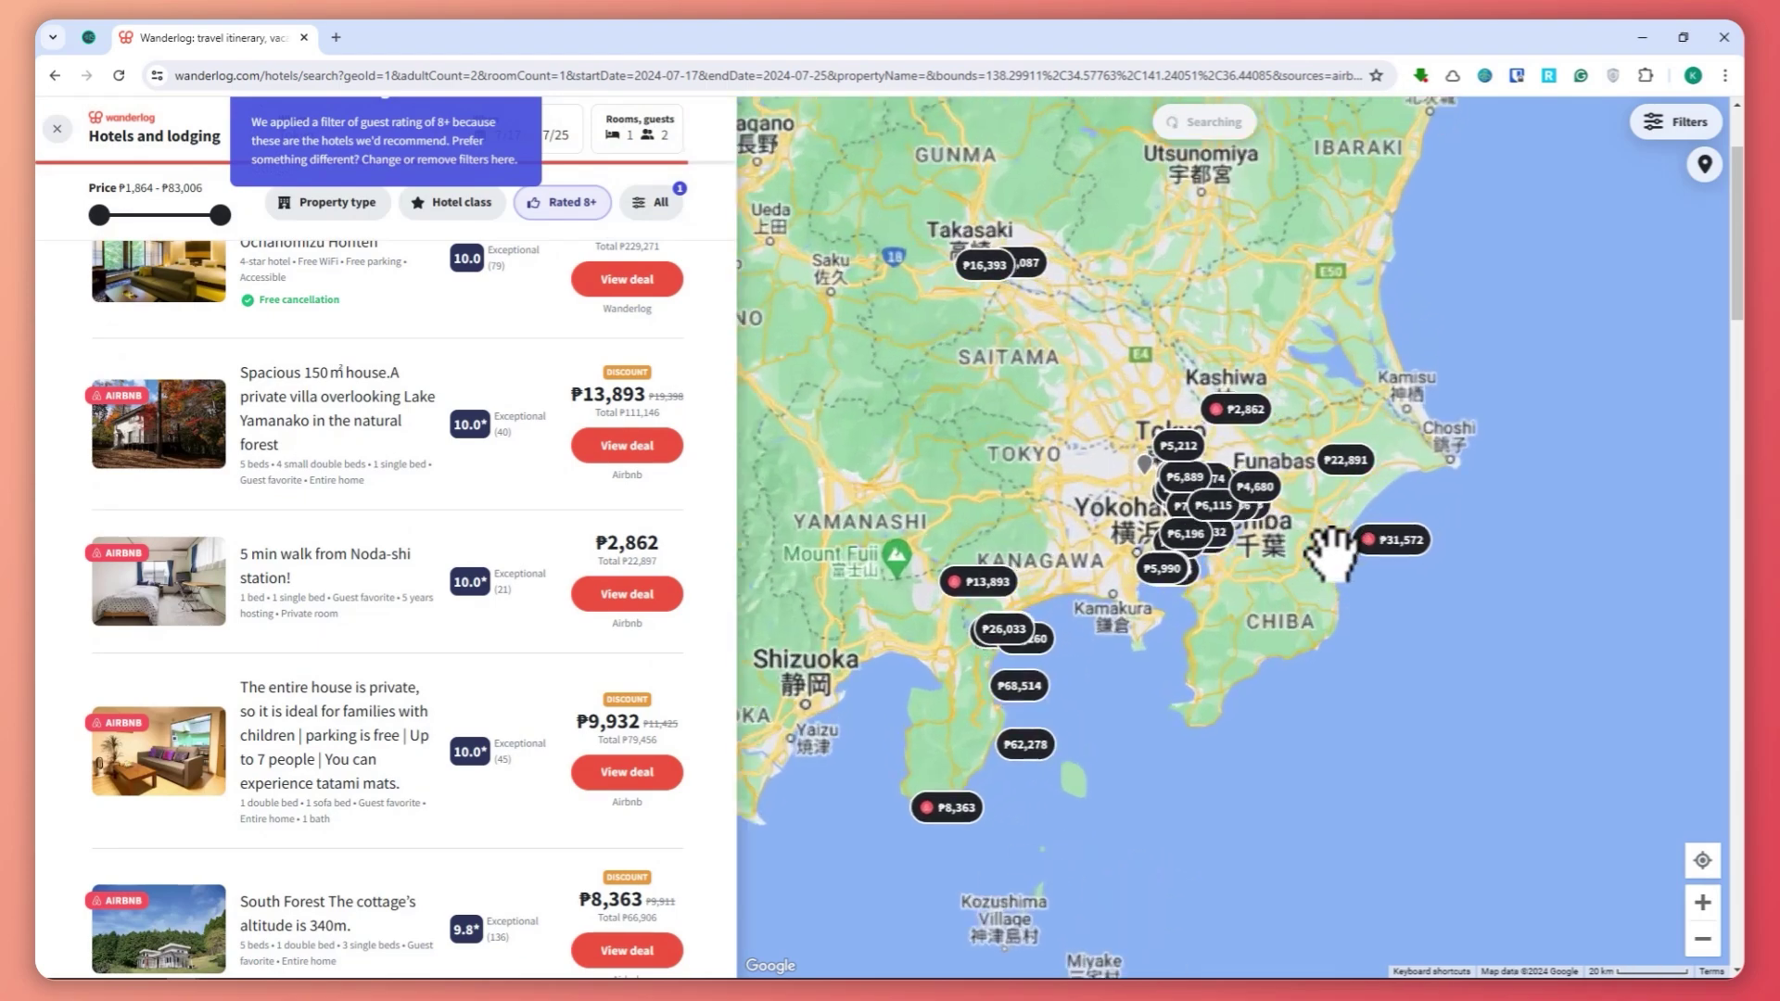
{"action": "left_click_drag", "start_coordinate": [1052, 524], "coordinate": [1062, 485]}
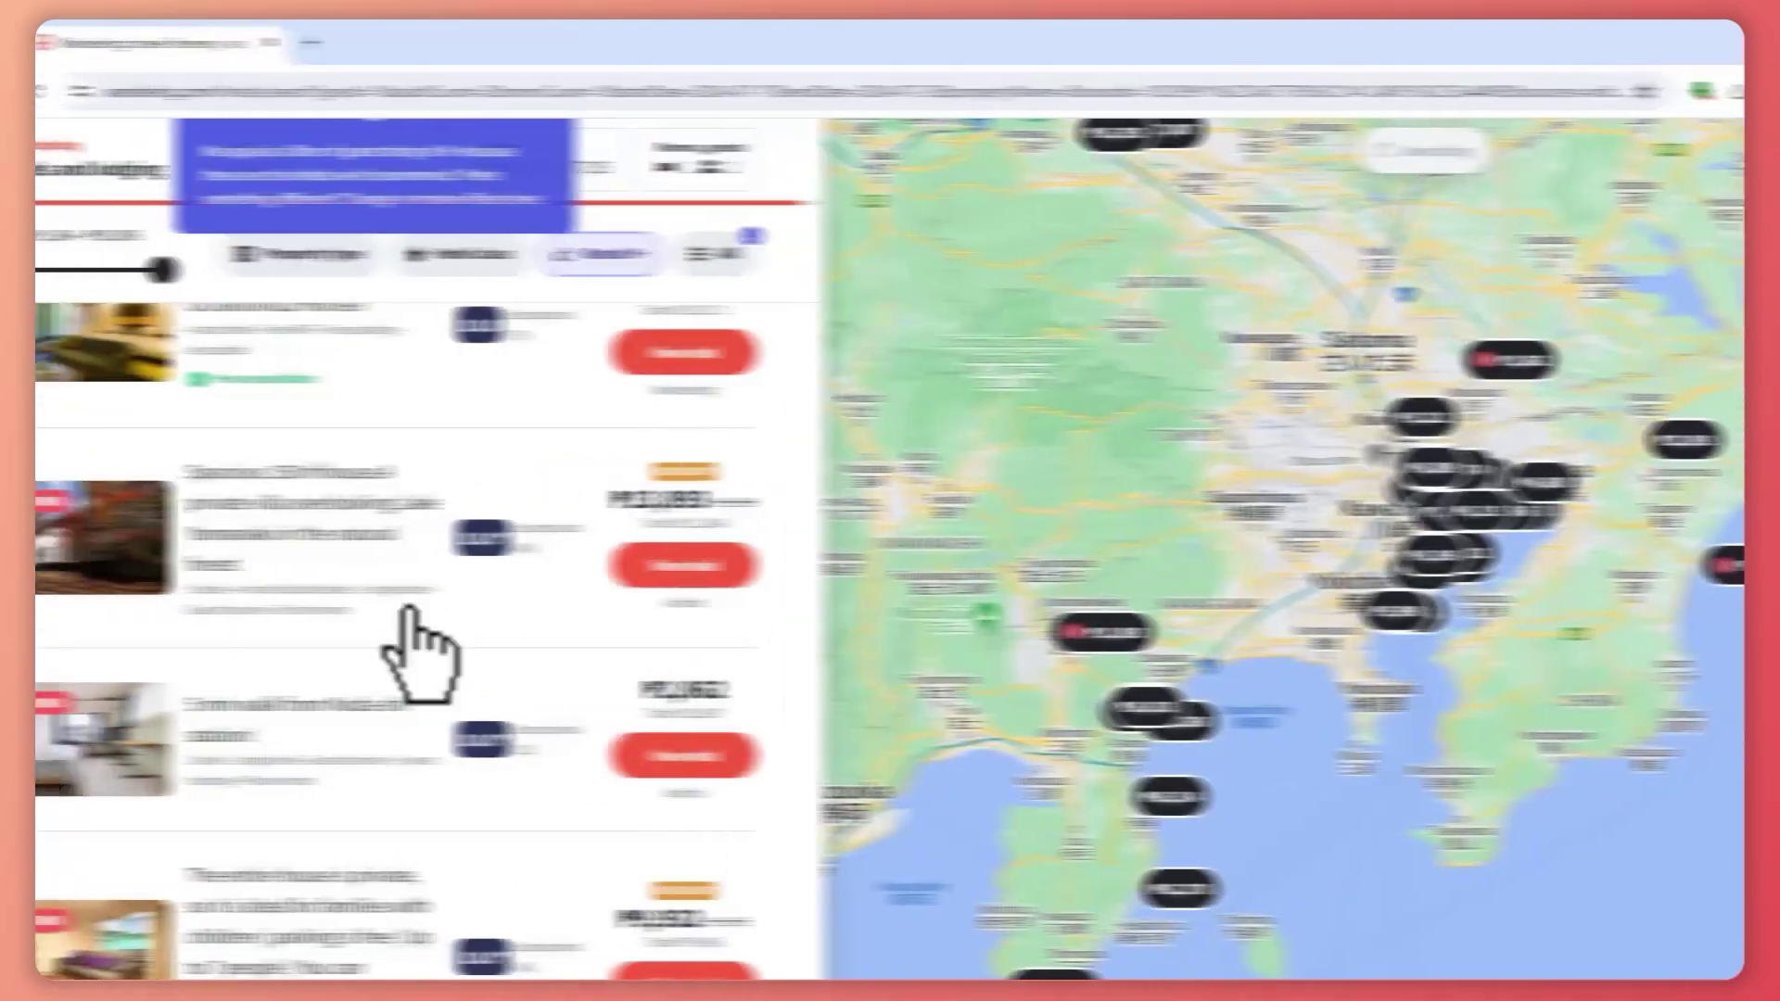
{"action": "scroll", "coordinate": [287, 649], "scroll_direction": "up", "scroll_amount": 3}
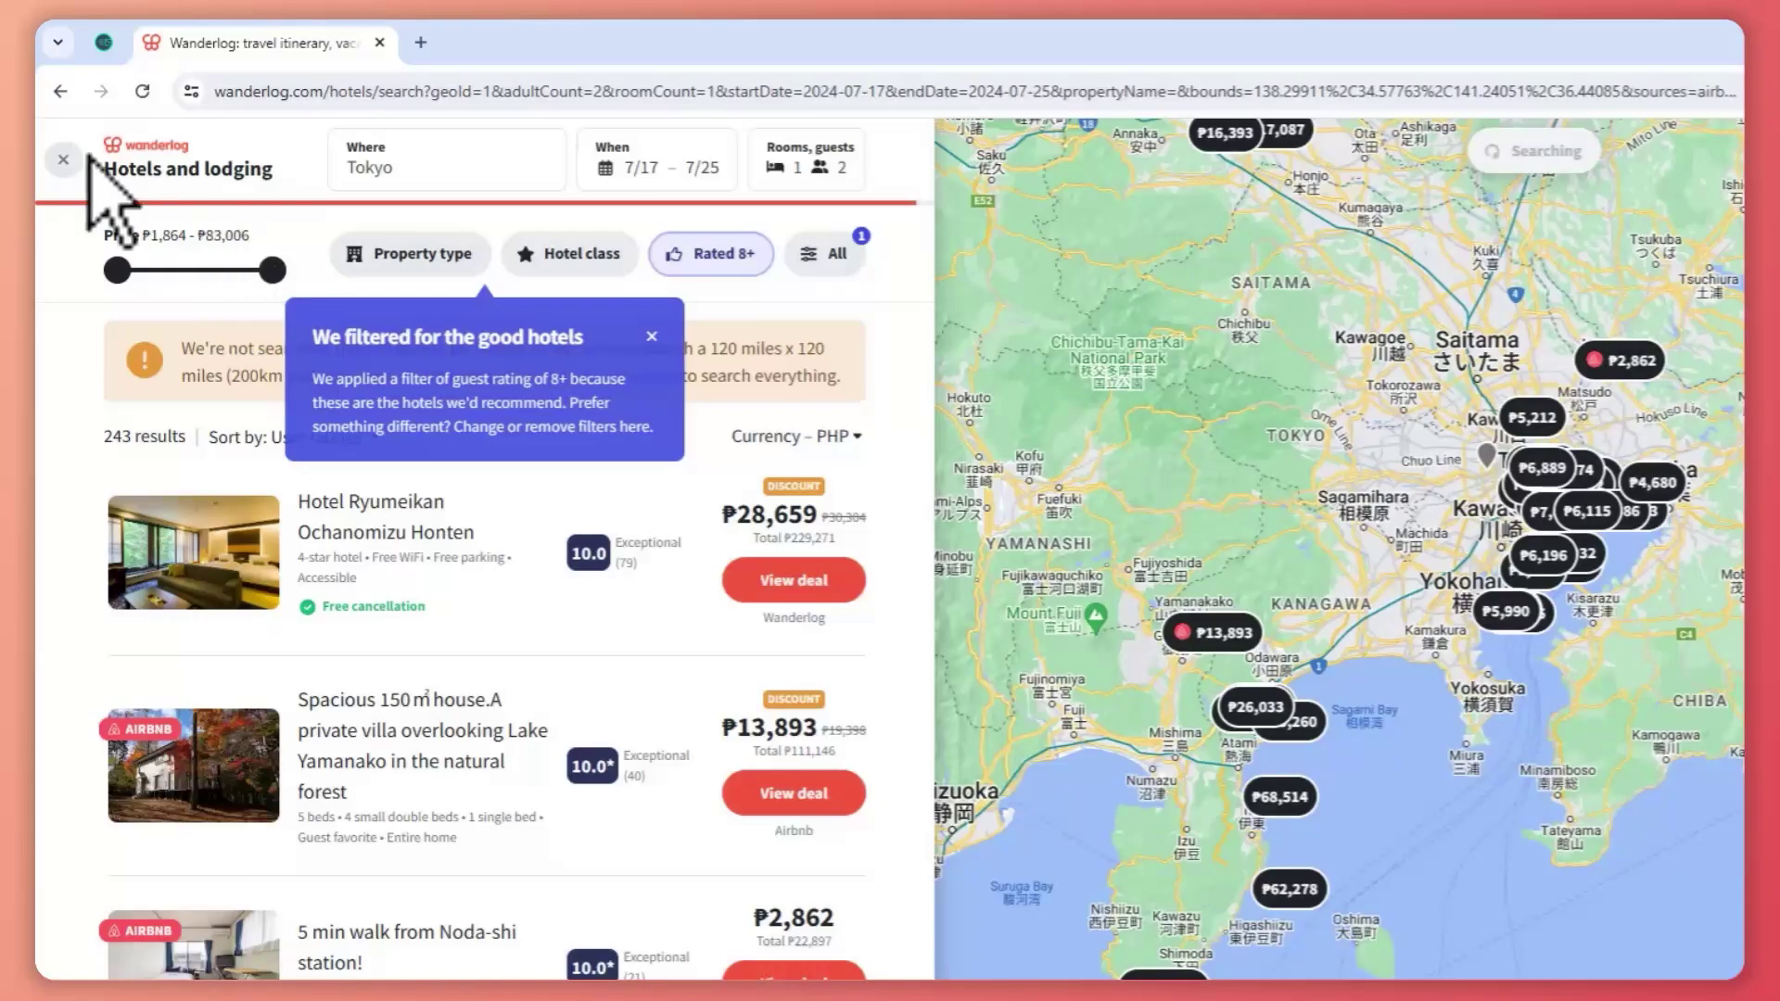
{"action": "left_click", "coordinate": [65, 161]}
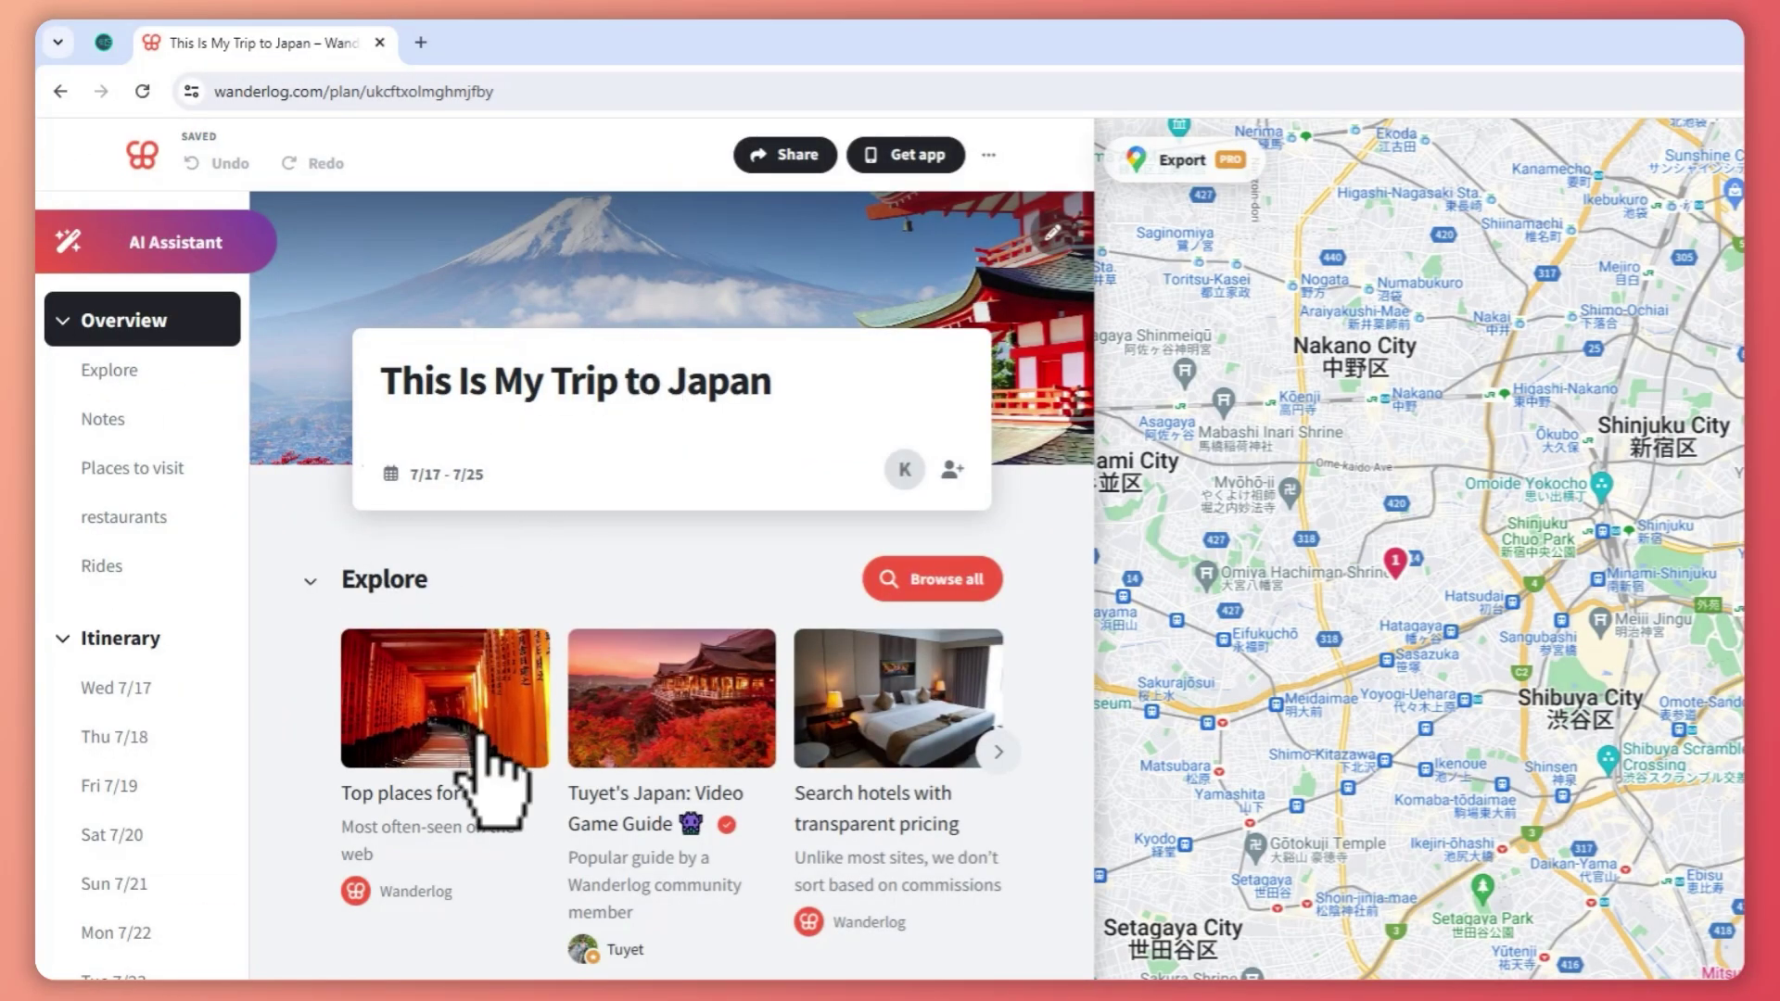
Dismiss the contest pop-up and look over the plan's notes, places to visit and restaurants lists.
{"action": "scroll", "coordinate": [491, 778], "scroll_direction": "down", "scroll_amount": 3}
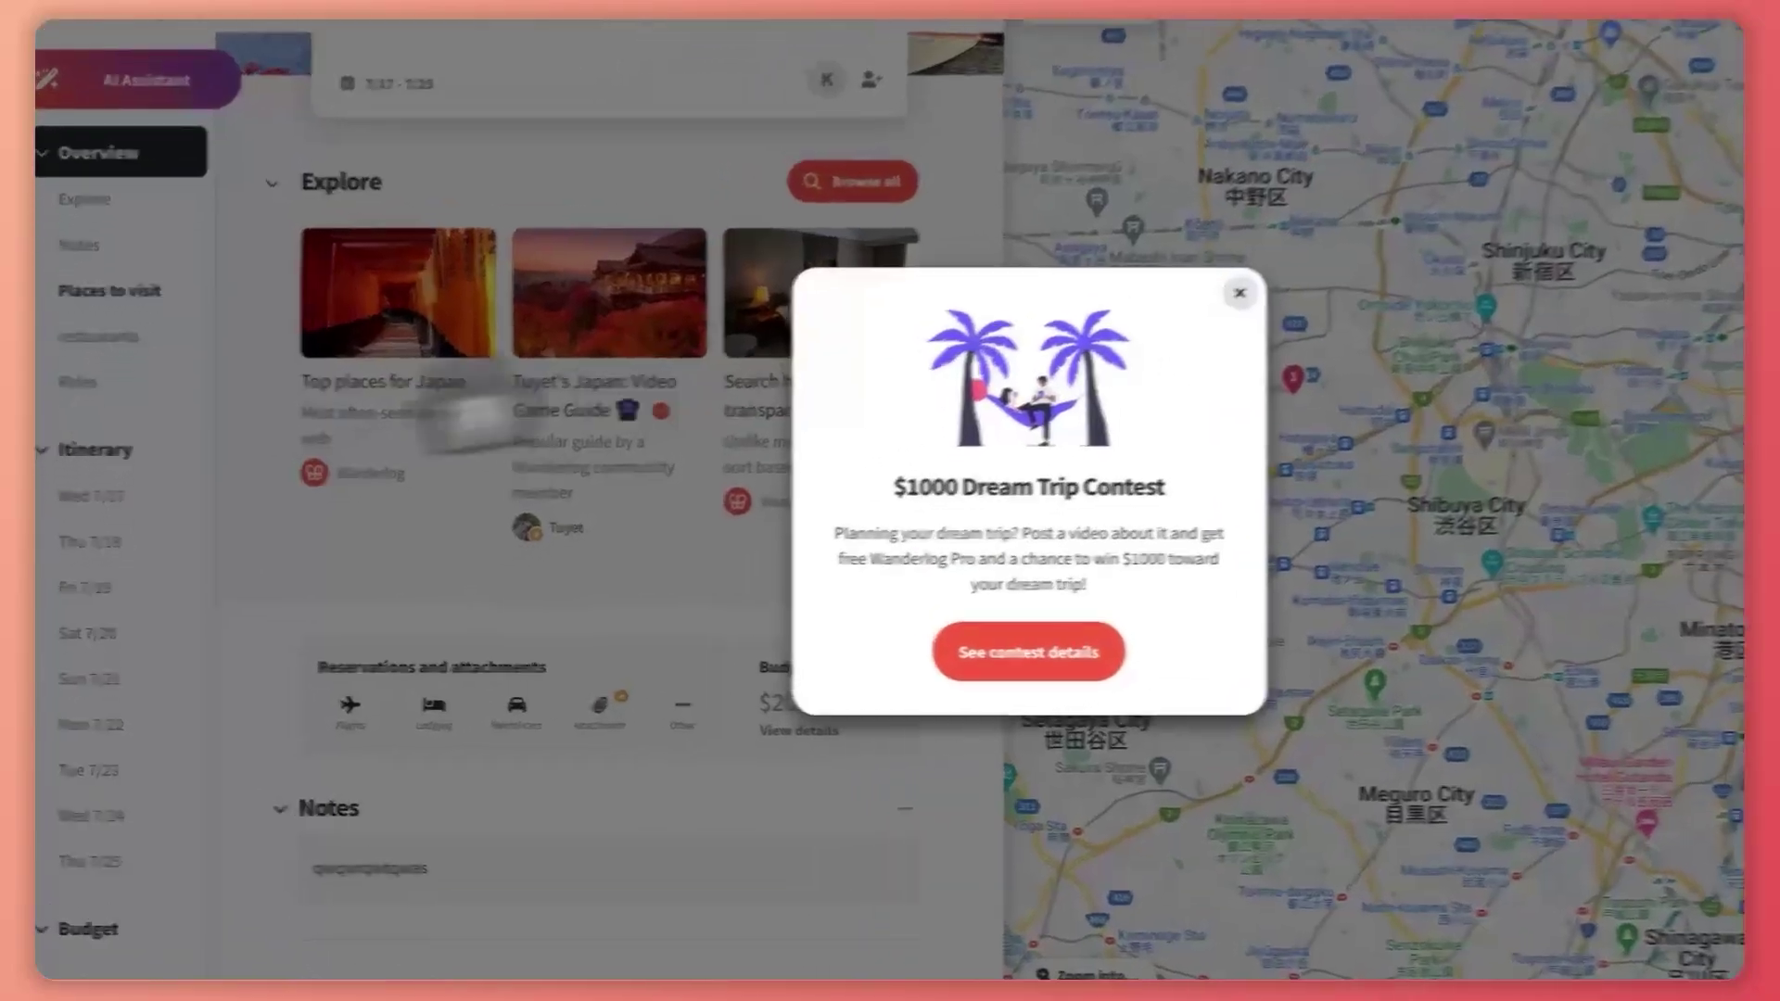
{"action": "left_click", "coordinate": [1058, 372]}
{"action": "scroll", "coordinate": [520, 675], "scroll_direction": "down", "scroll_amount": 5}
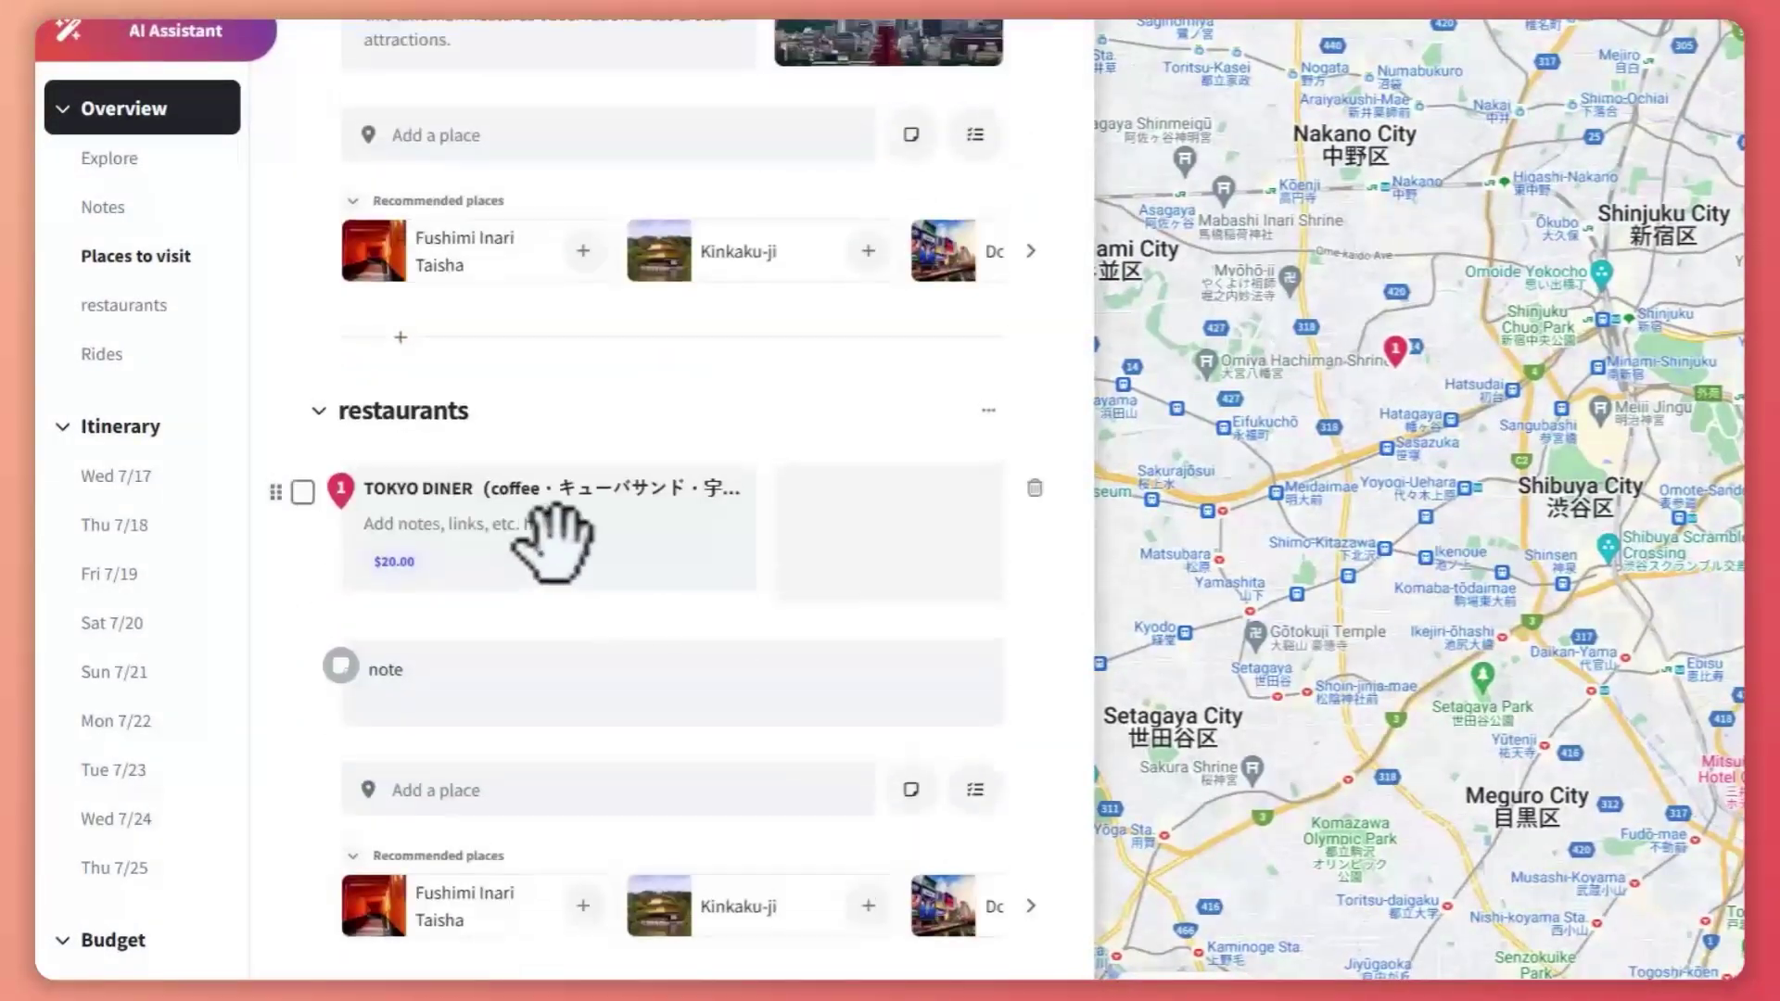
{"action": "scroll", "coordinate": [554, 519], "scroll_direction": "up", "scroll_amount": 3}
{"action": "scroll", "coordinate": [565, 417], "scroll_direction": "up", "scroll_amount": 1}
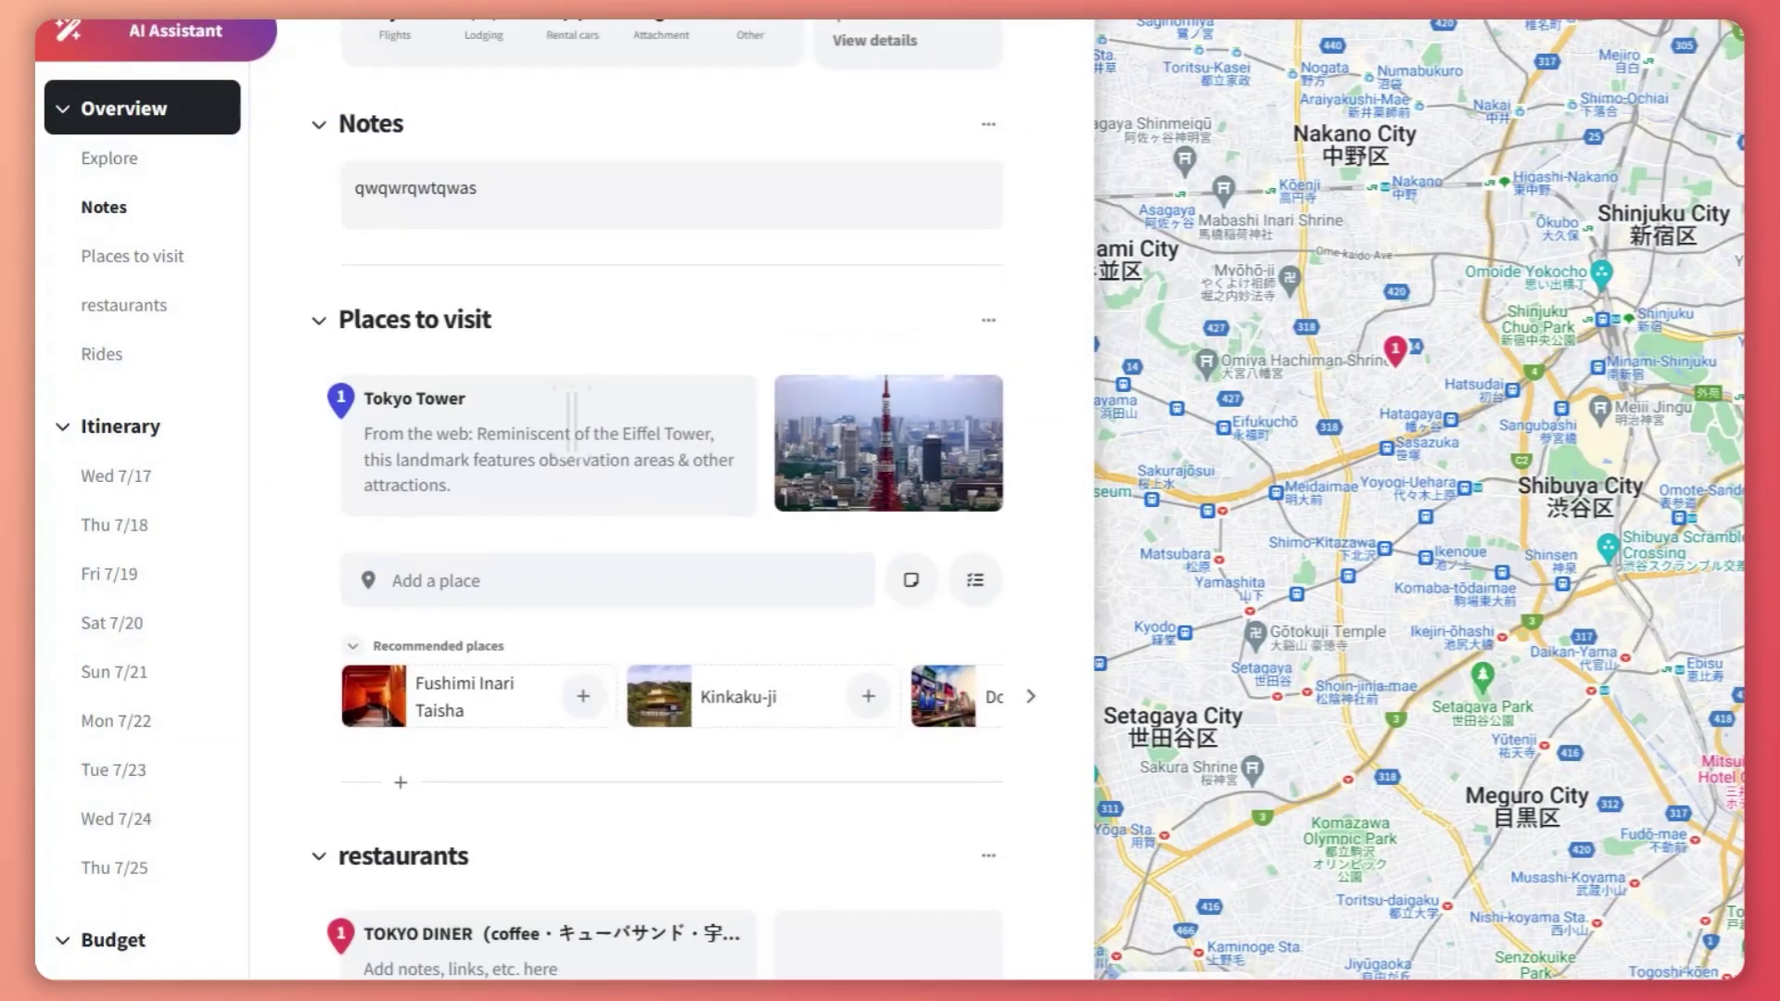
{"action": "scroll", "coordinate": [566, 427], "scroll_direction": "down", "scroll_amount": 4}
Start adding an already-booked hotel from the missing-lodging reminder under Friday, July 19th.
{"action": "left_click", "coordinate": [135, 536]}
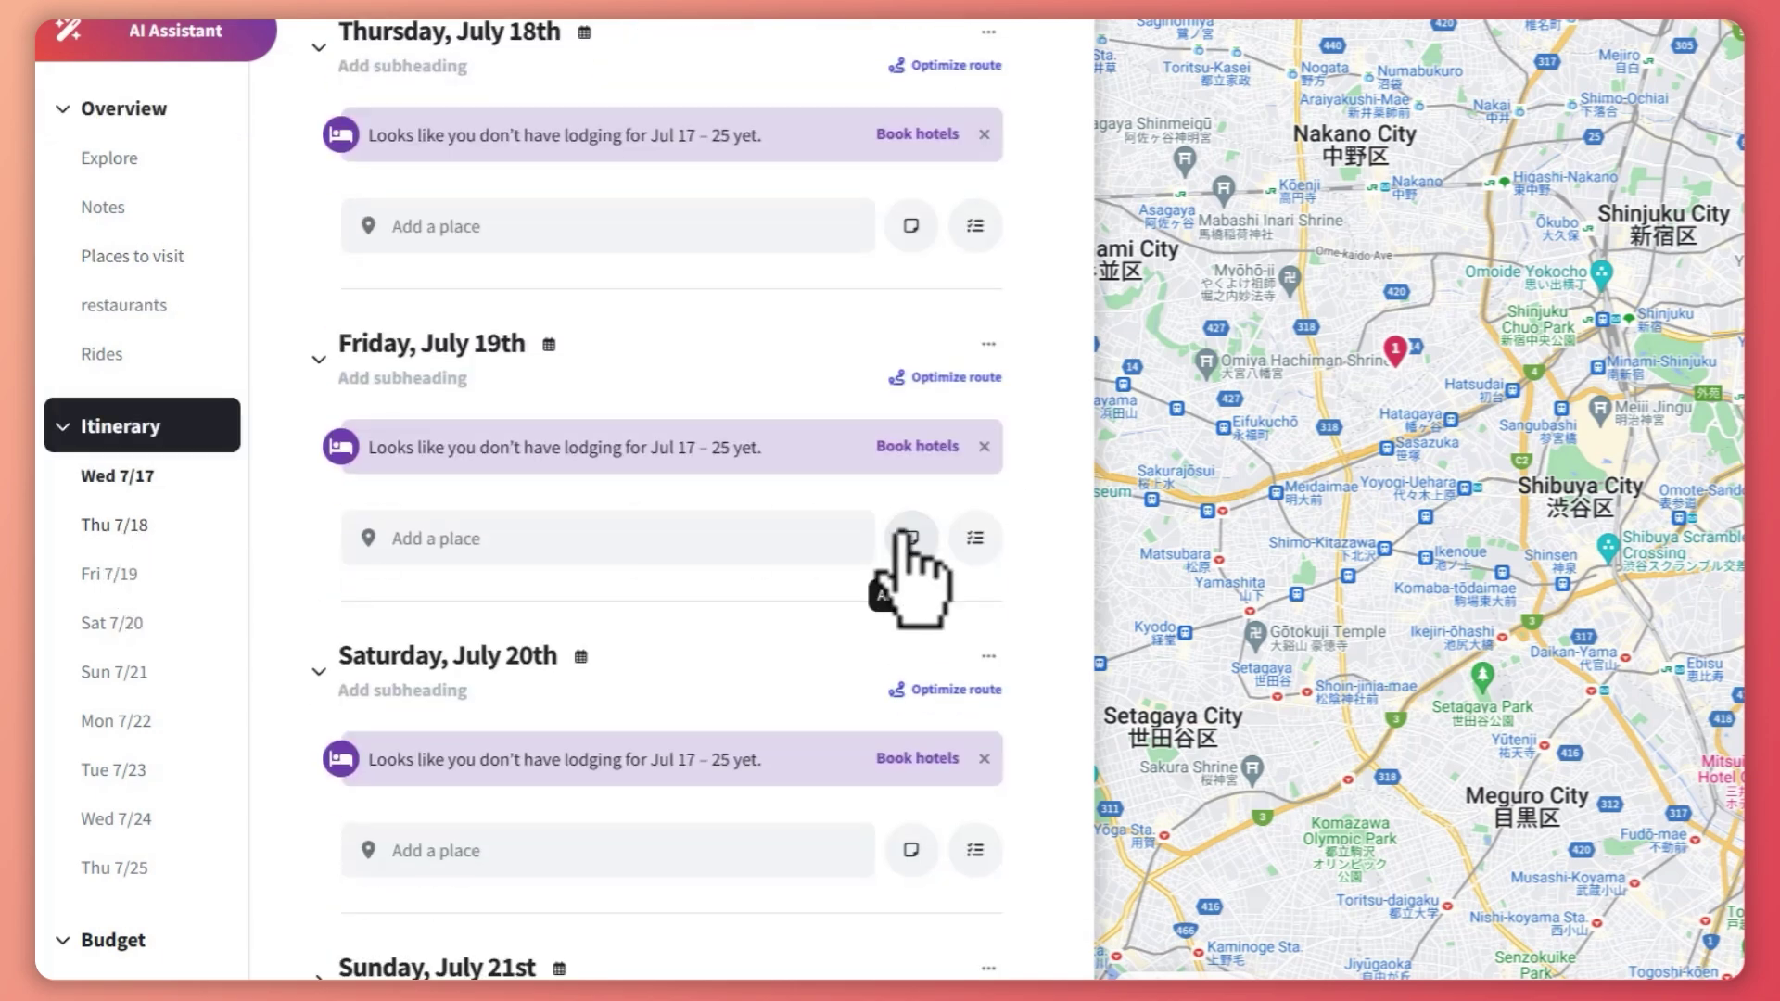
{"action": "left_click", "coordinate": [636, 512]}
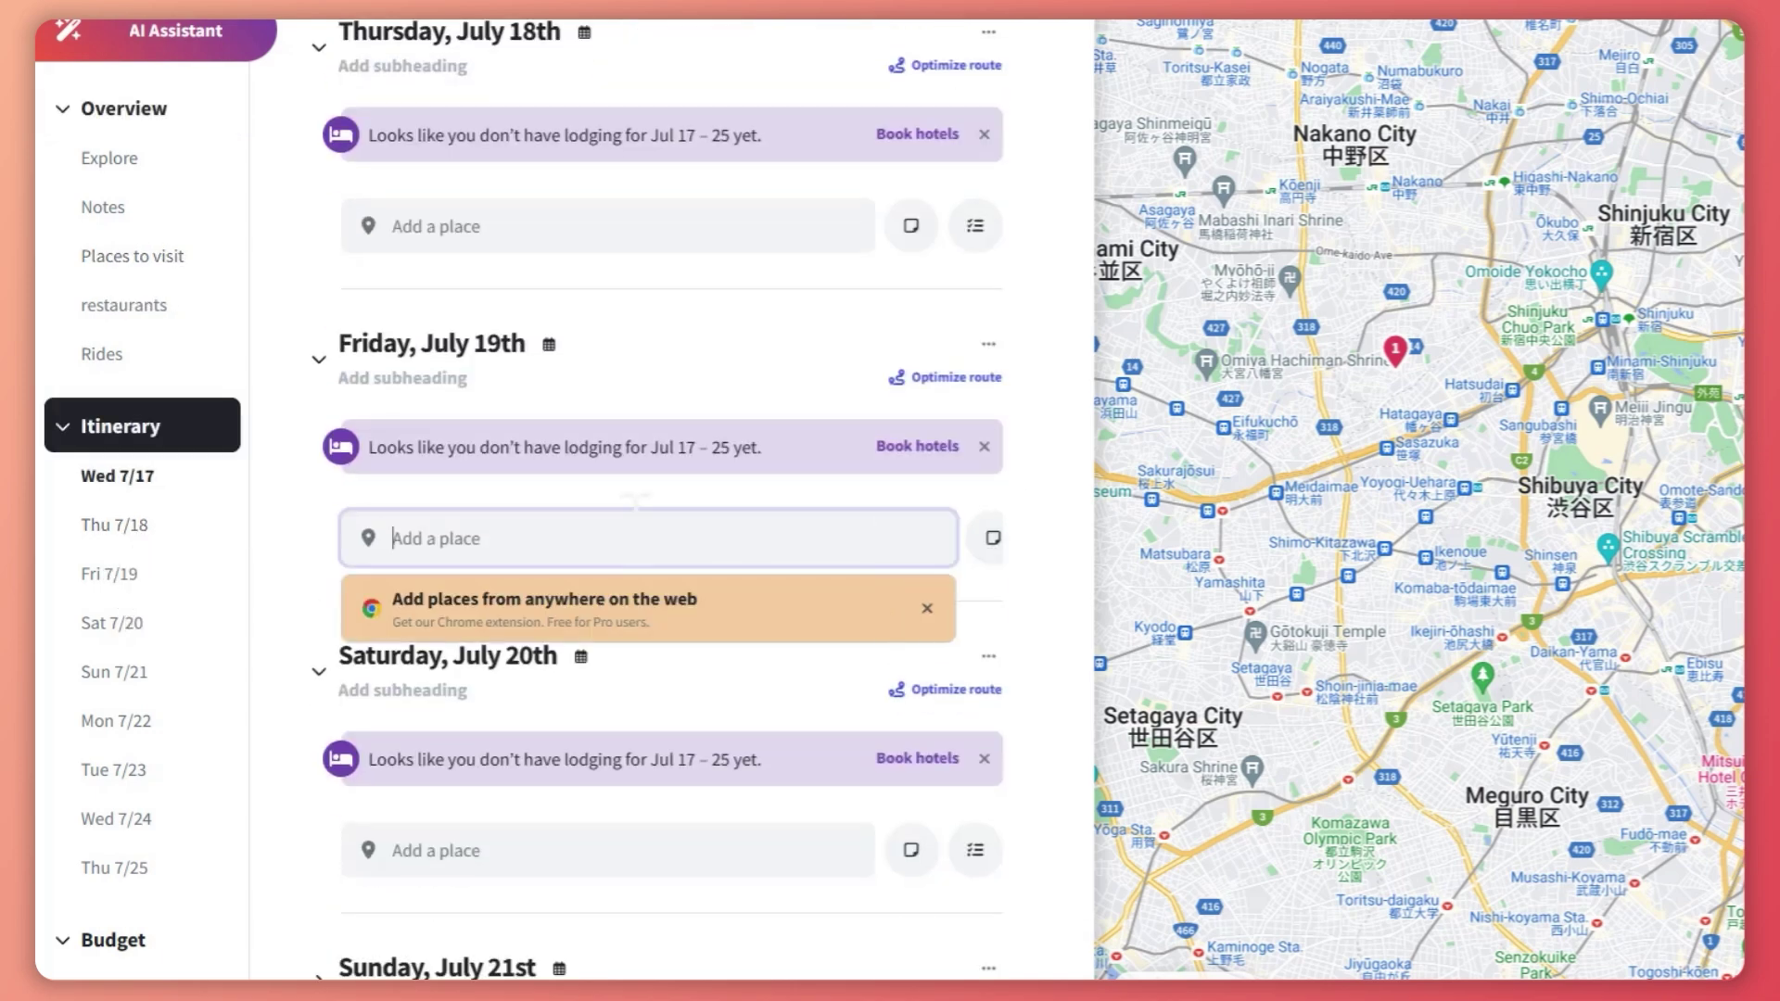
{"action": "left_click", "coordinate": [920, 448]}
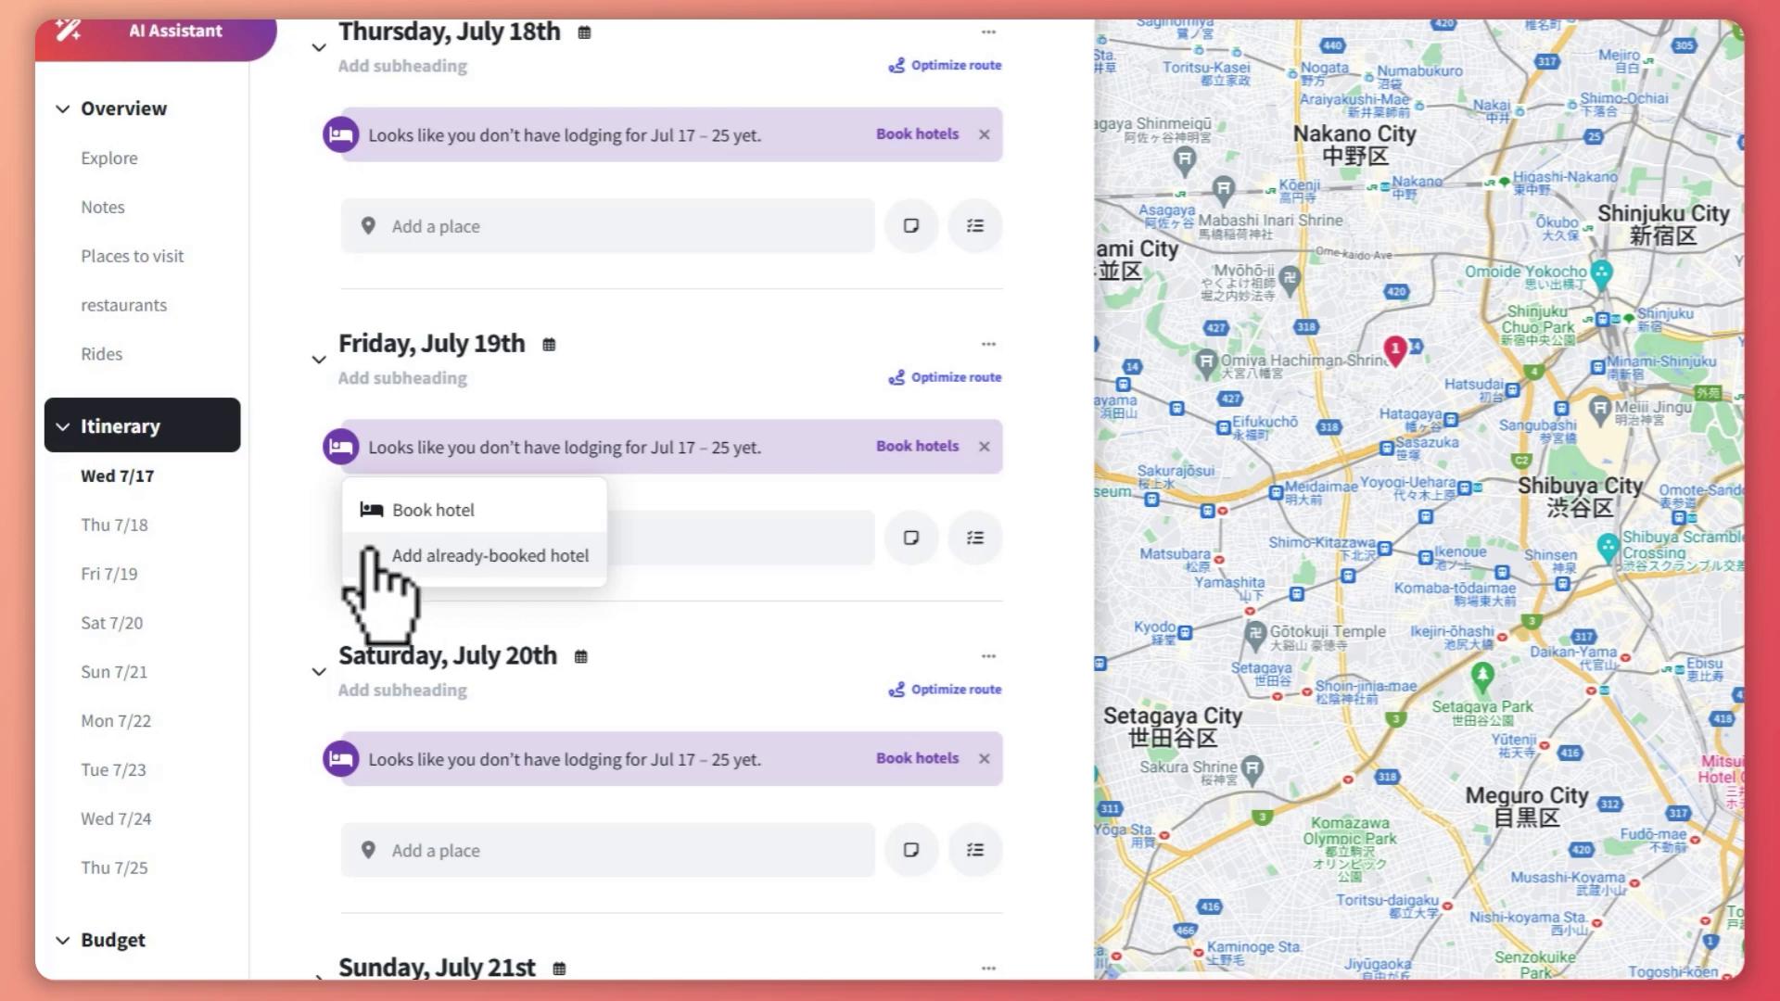
{"action": "left_click", "coordinate": [452, 556]}
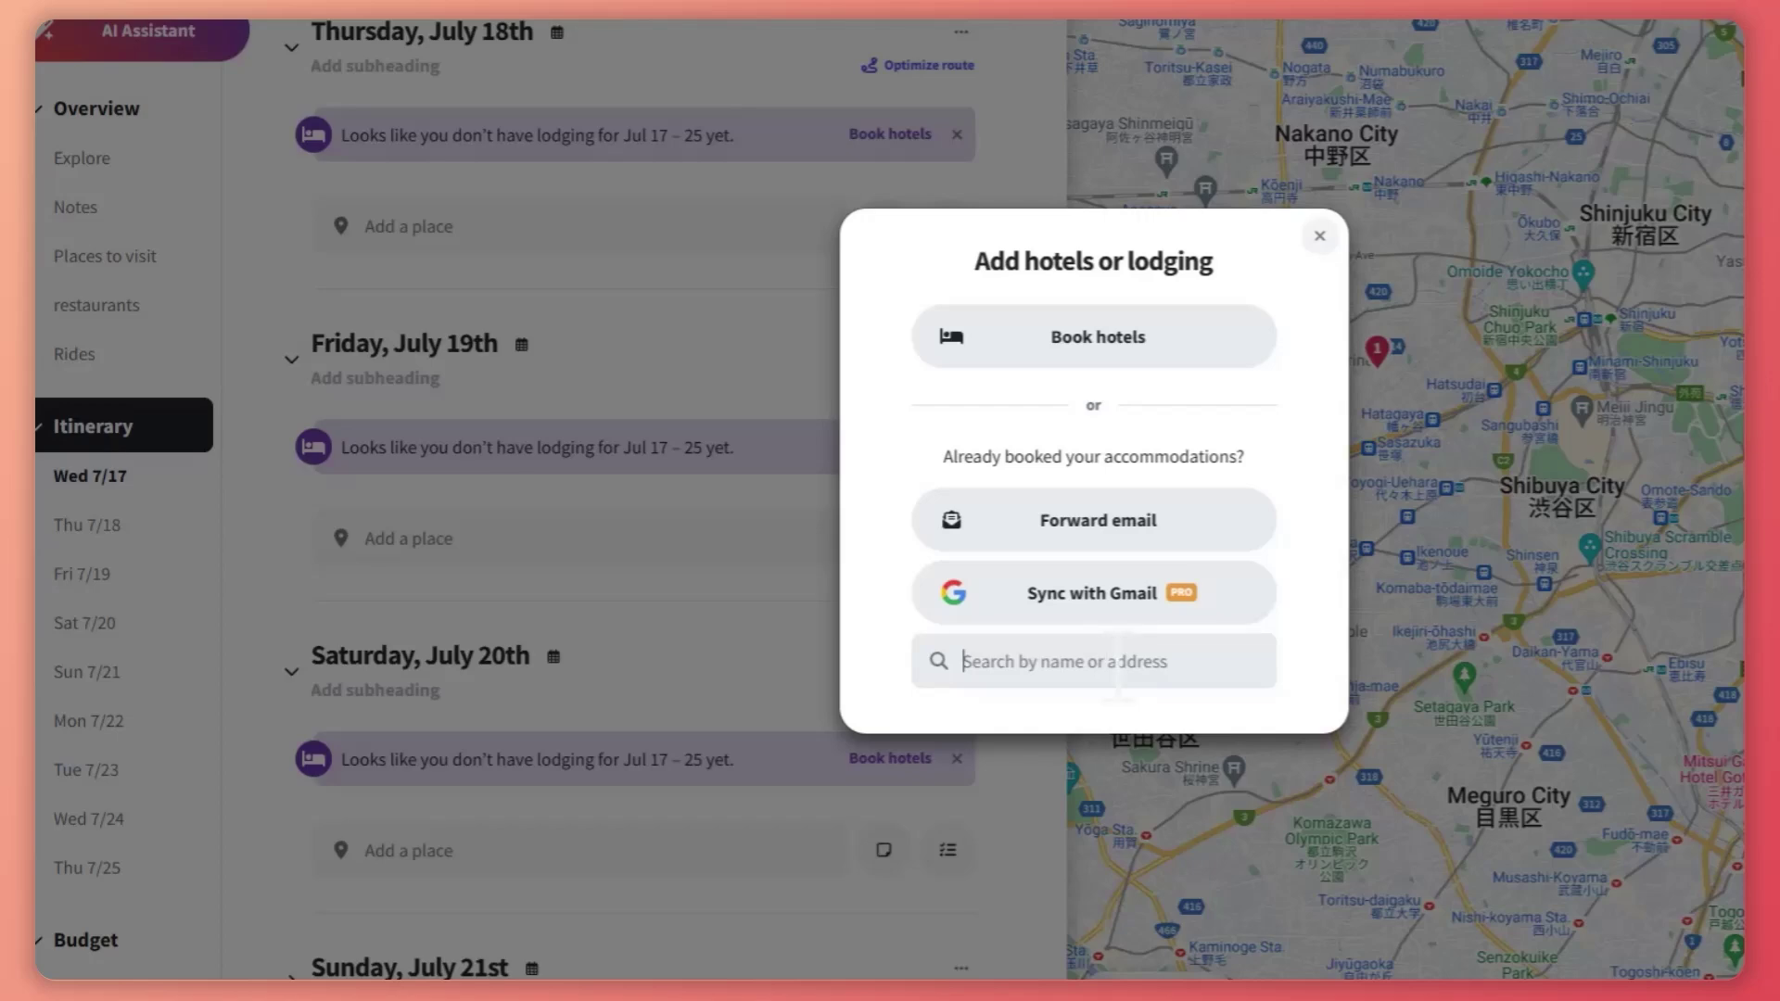
Search for "tokyo", choose Tokyo, Japan as the lodging and set check-in to July 18 and check-out to July 19.
{"action": "type", "text": "tokyo"}
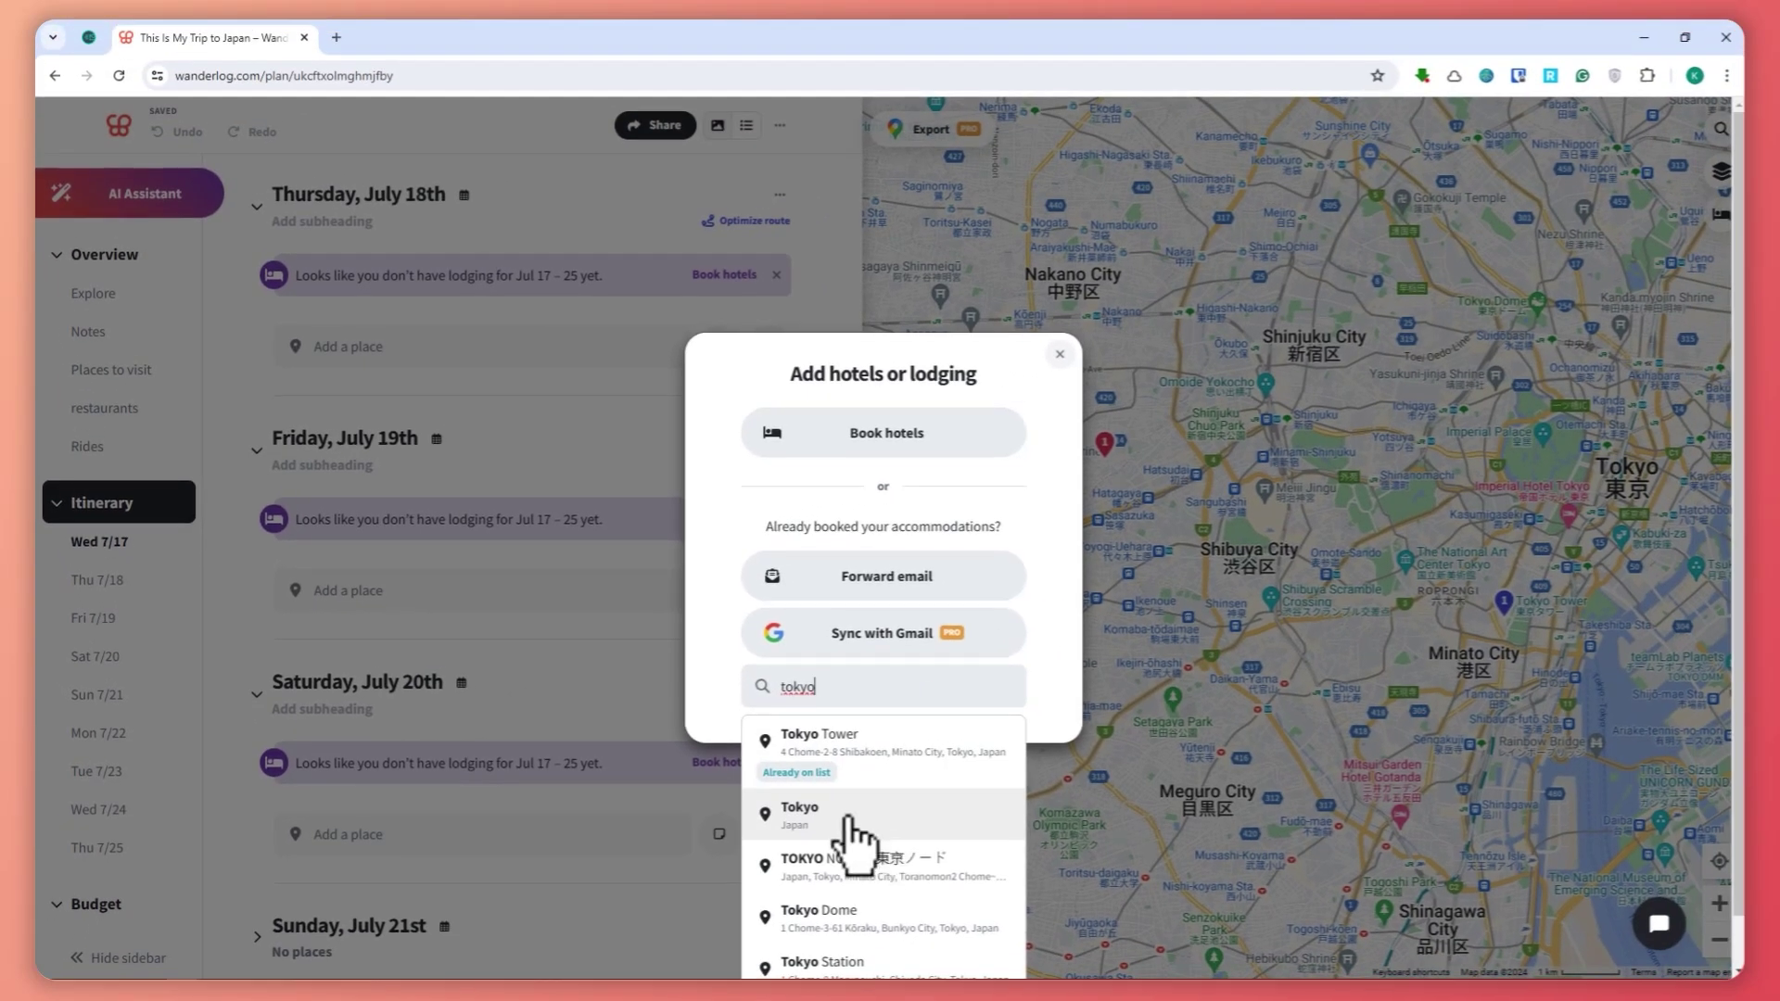
{"action": "left_click", "coordinate": [985, 825]}
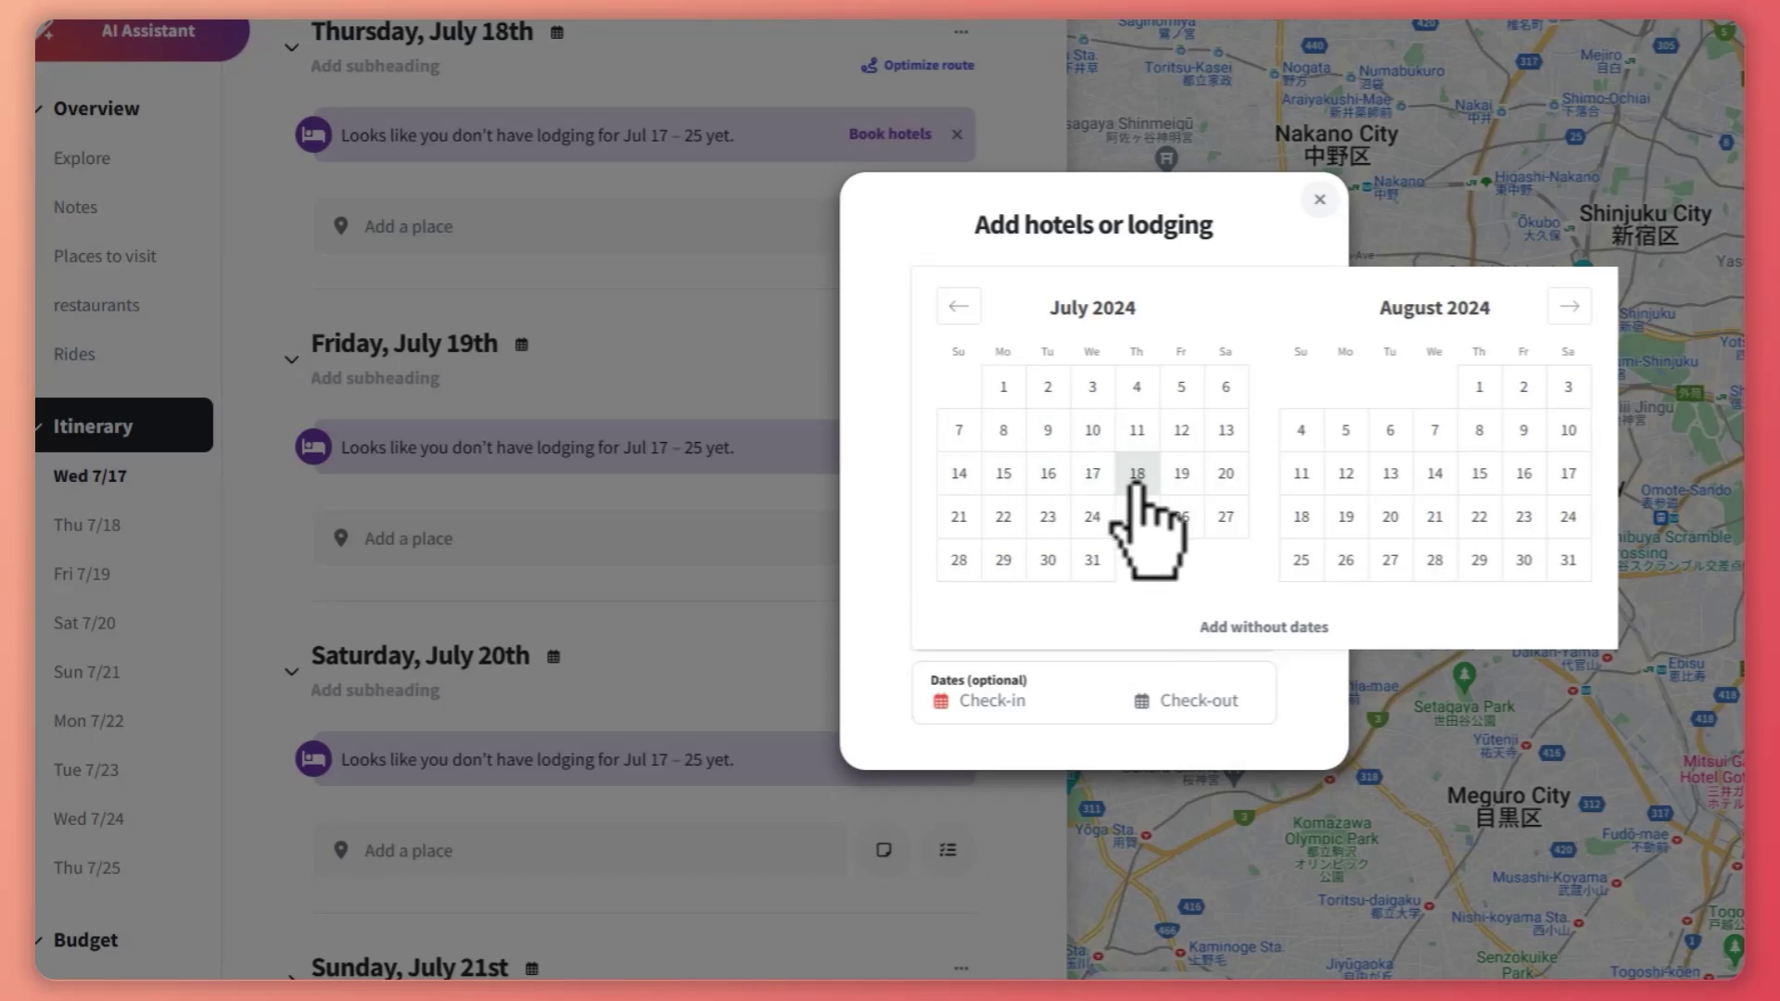
{"action": "left_click", "coordinate": [1158, 478]}
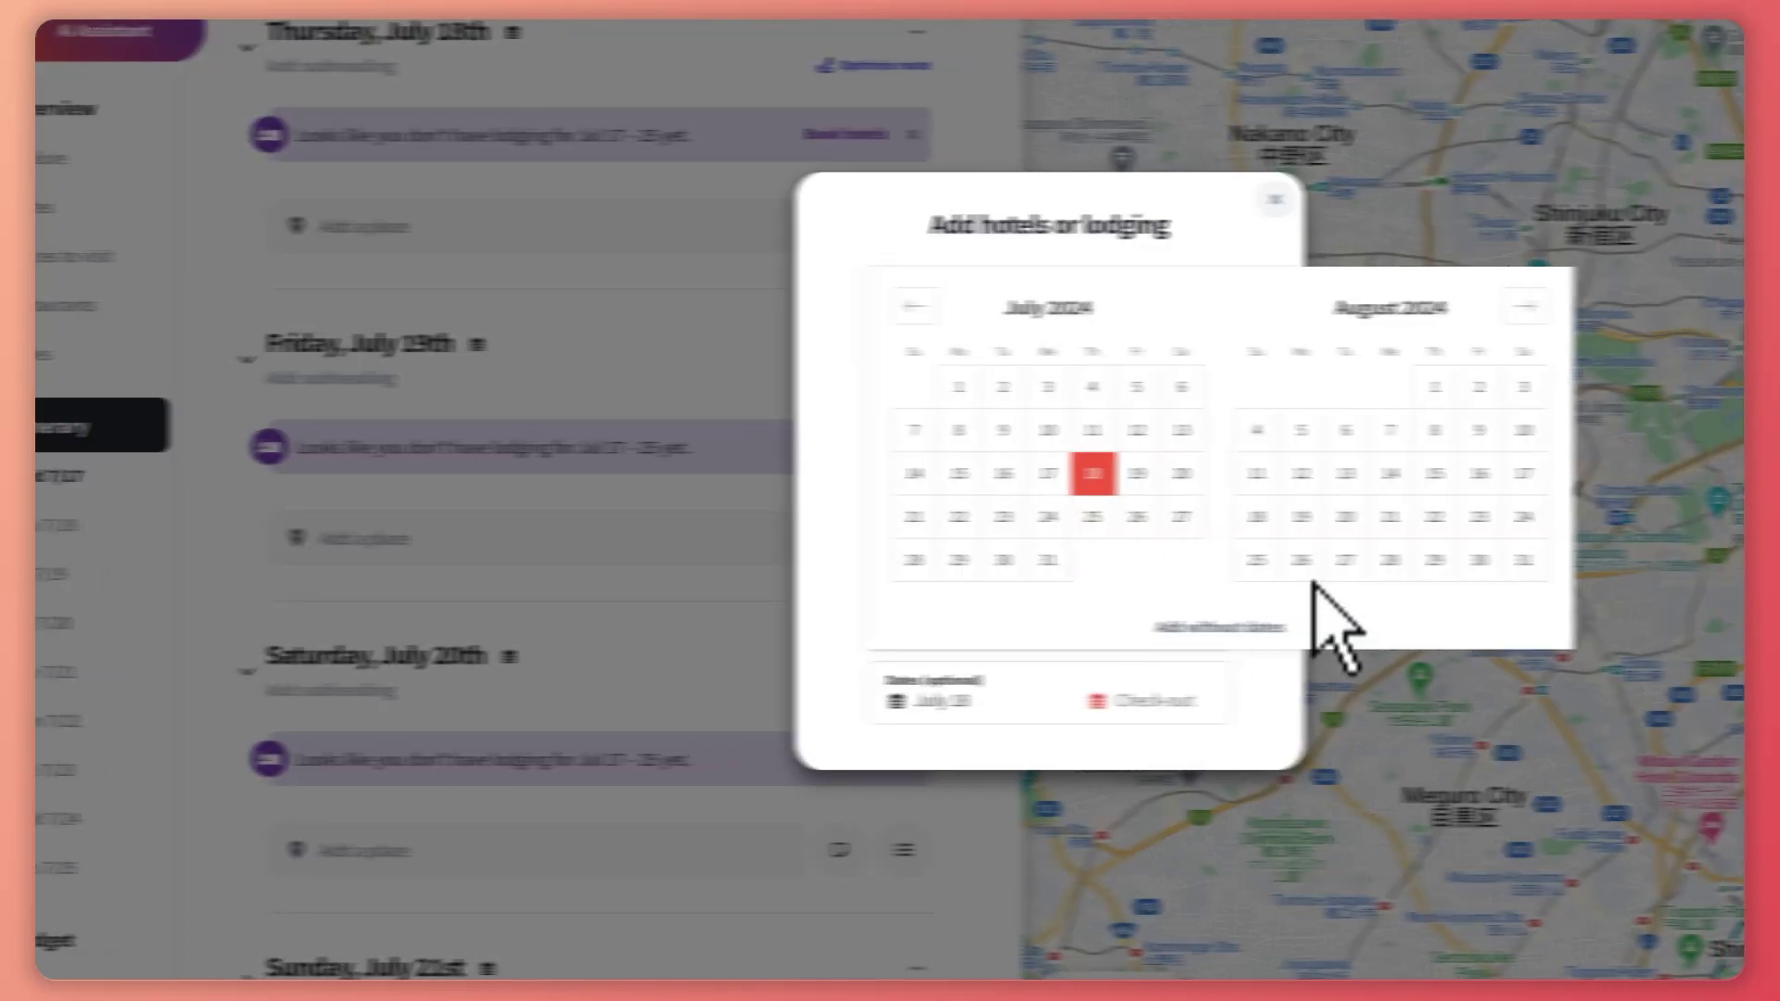
{"action": "left_click", "coordinate": [1072, 477]}
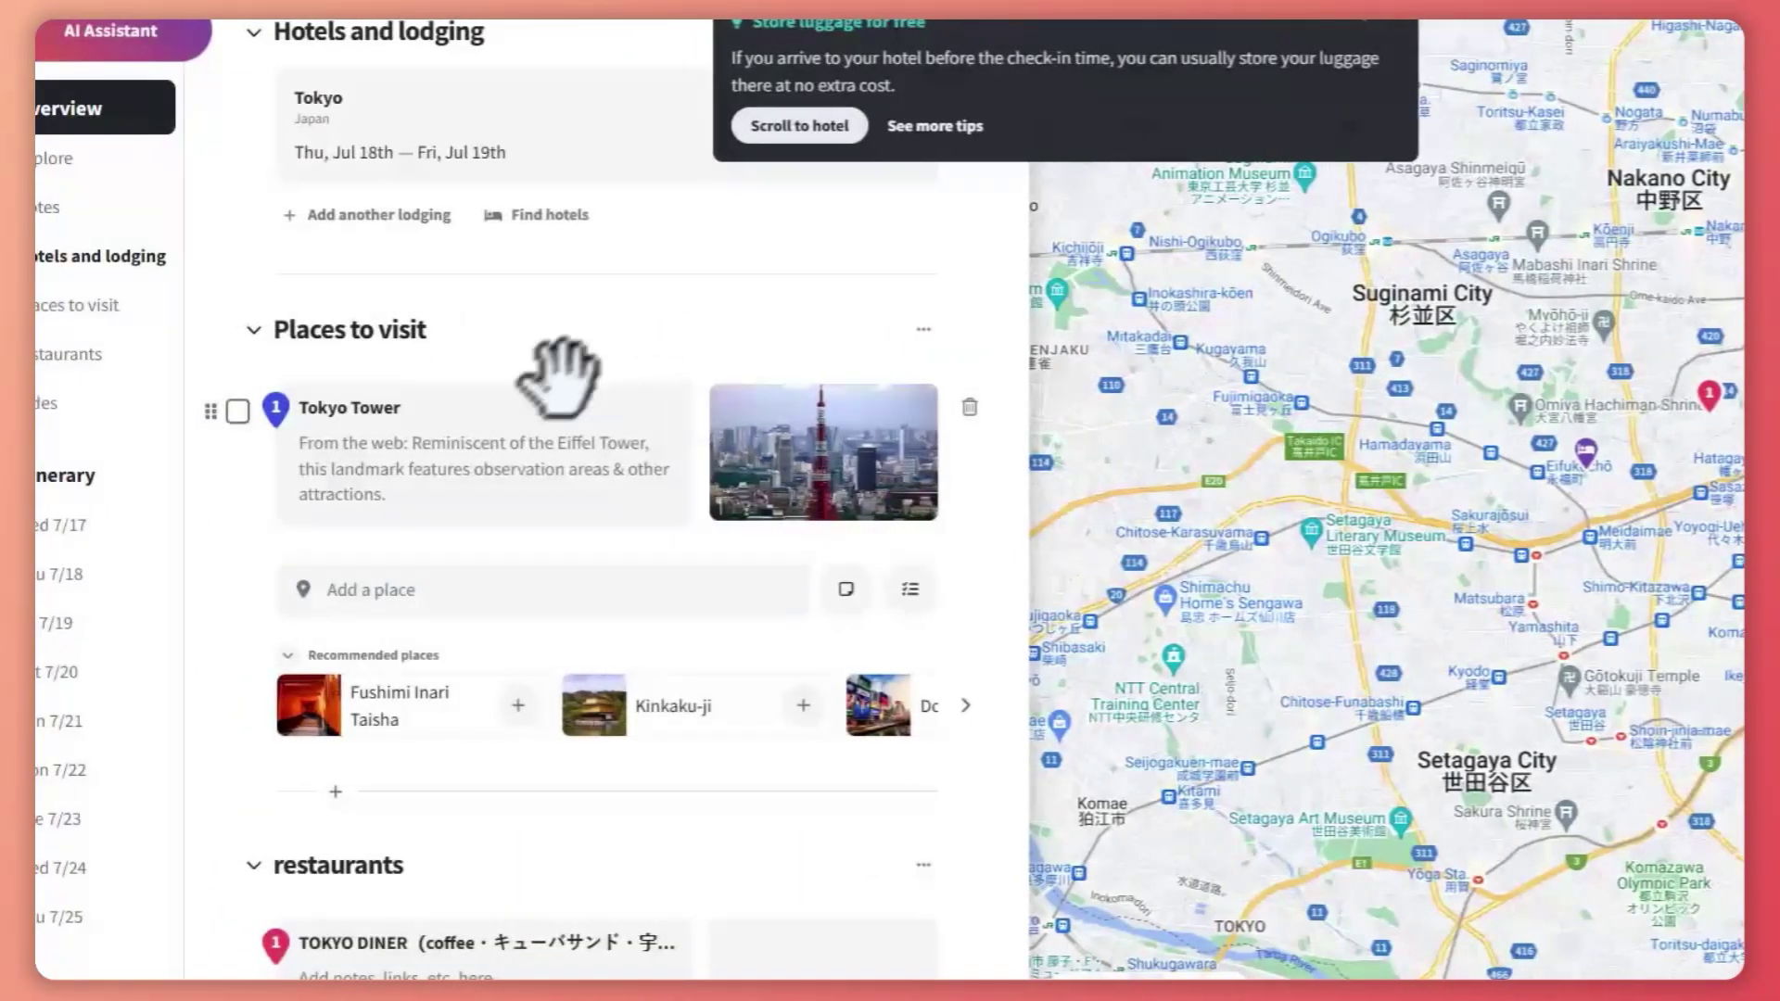
Check the added Tokyo lodging in the itinerary under Thursday 7/18 and Friday 7/19.
{"action": "scroll", "coordinate": [557, 371], "scroll_direction": "down", "scroll_amount": 10}
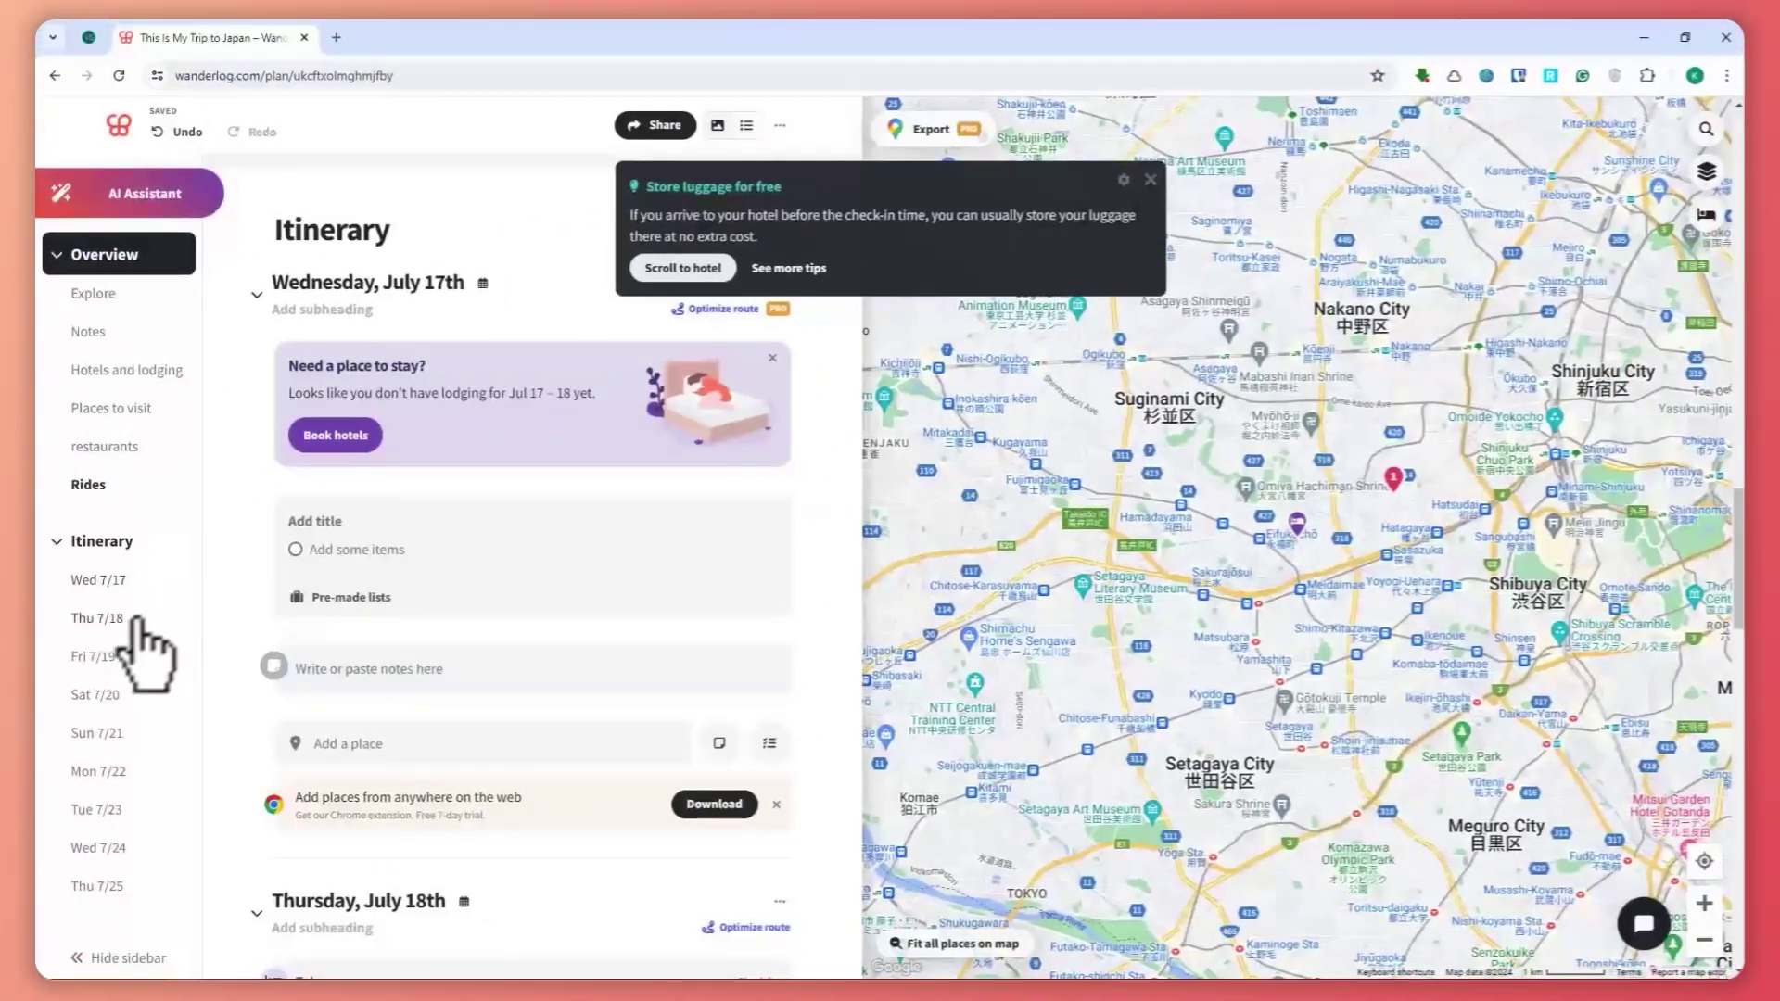
{"action": "left_click", "coordinate": [116, 618]}
{"action": "left_click", "coordinate": [102, 656]}
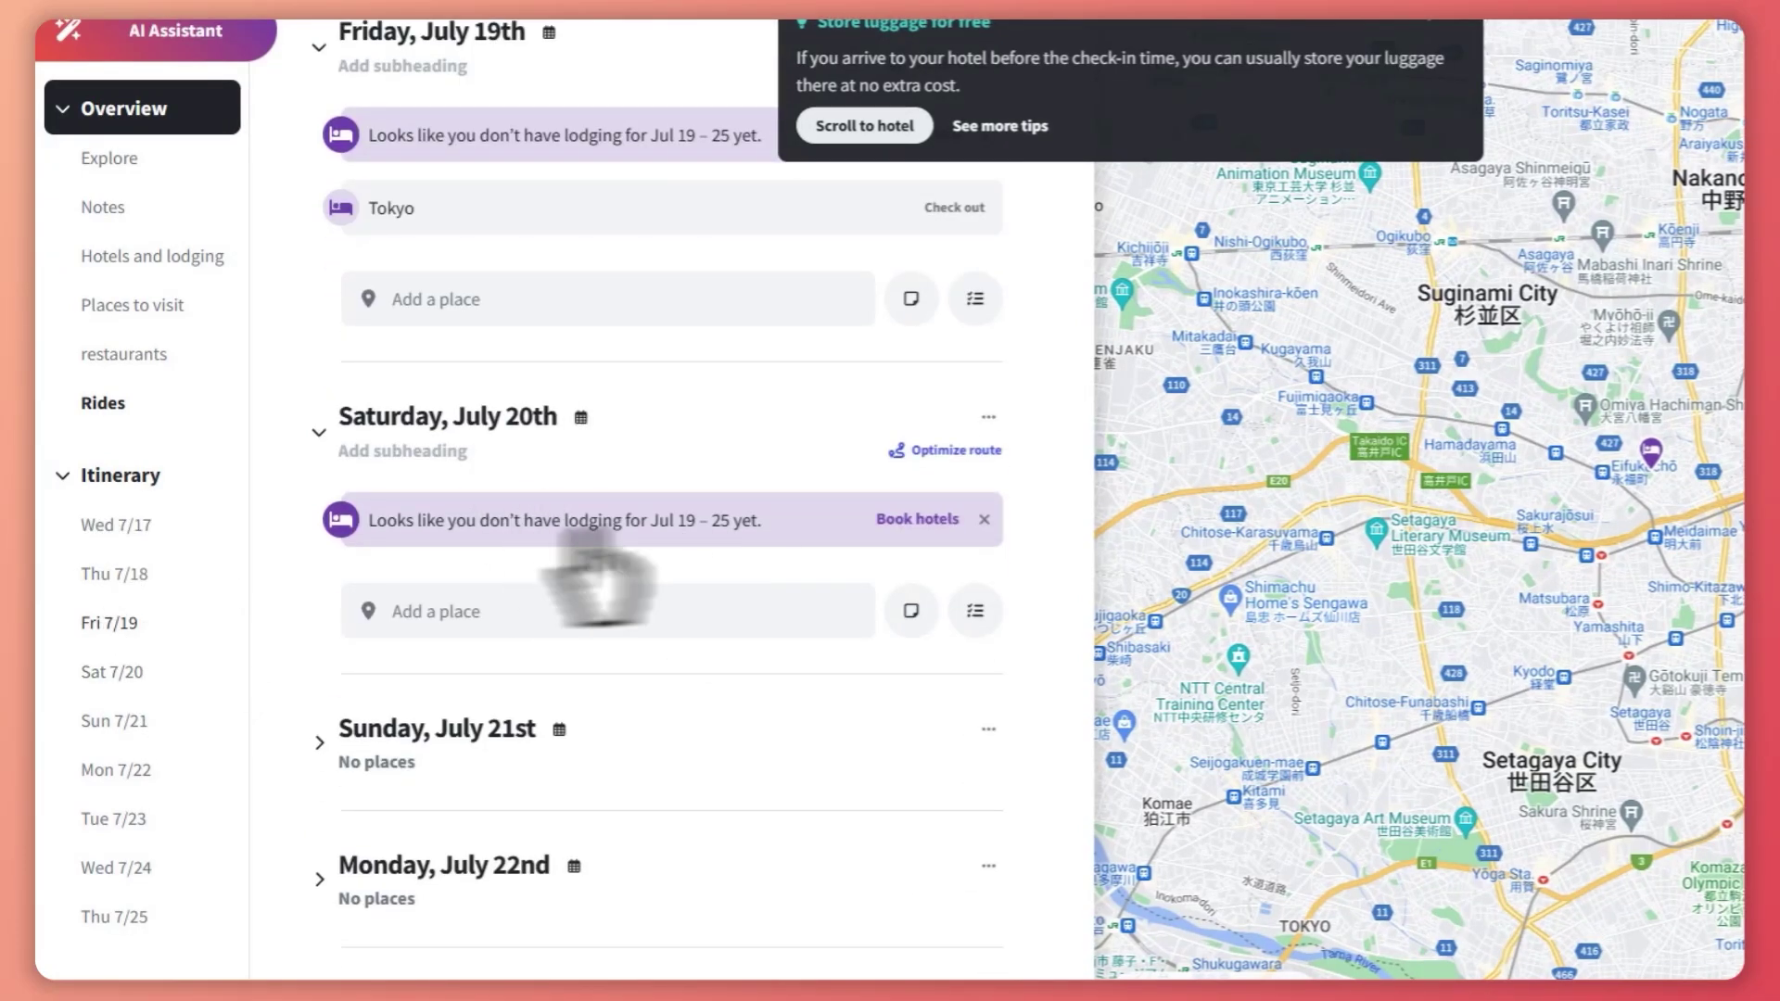
{"action": "left_click", "coordinate": [517, 602]}
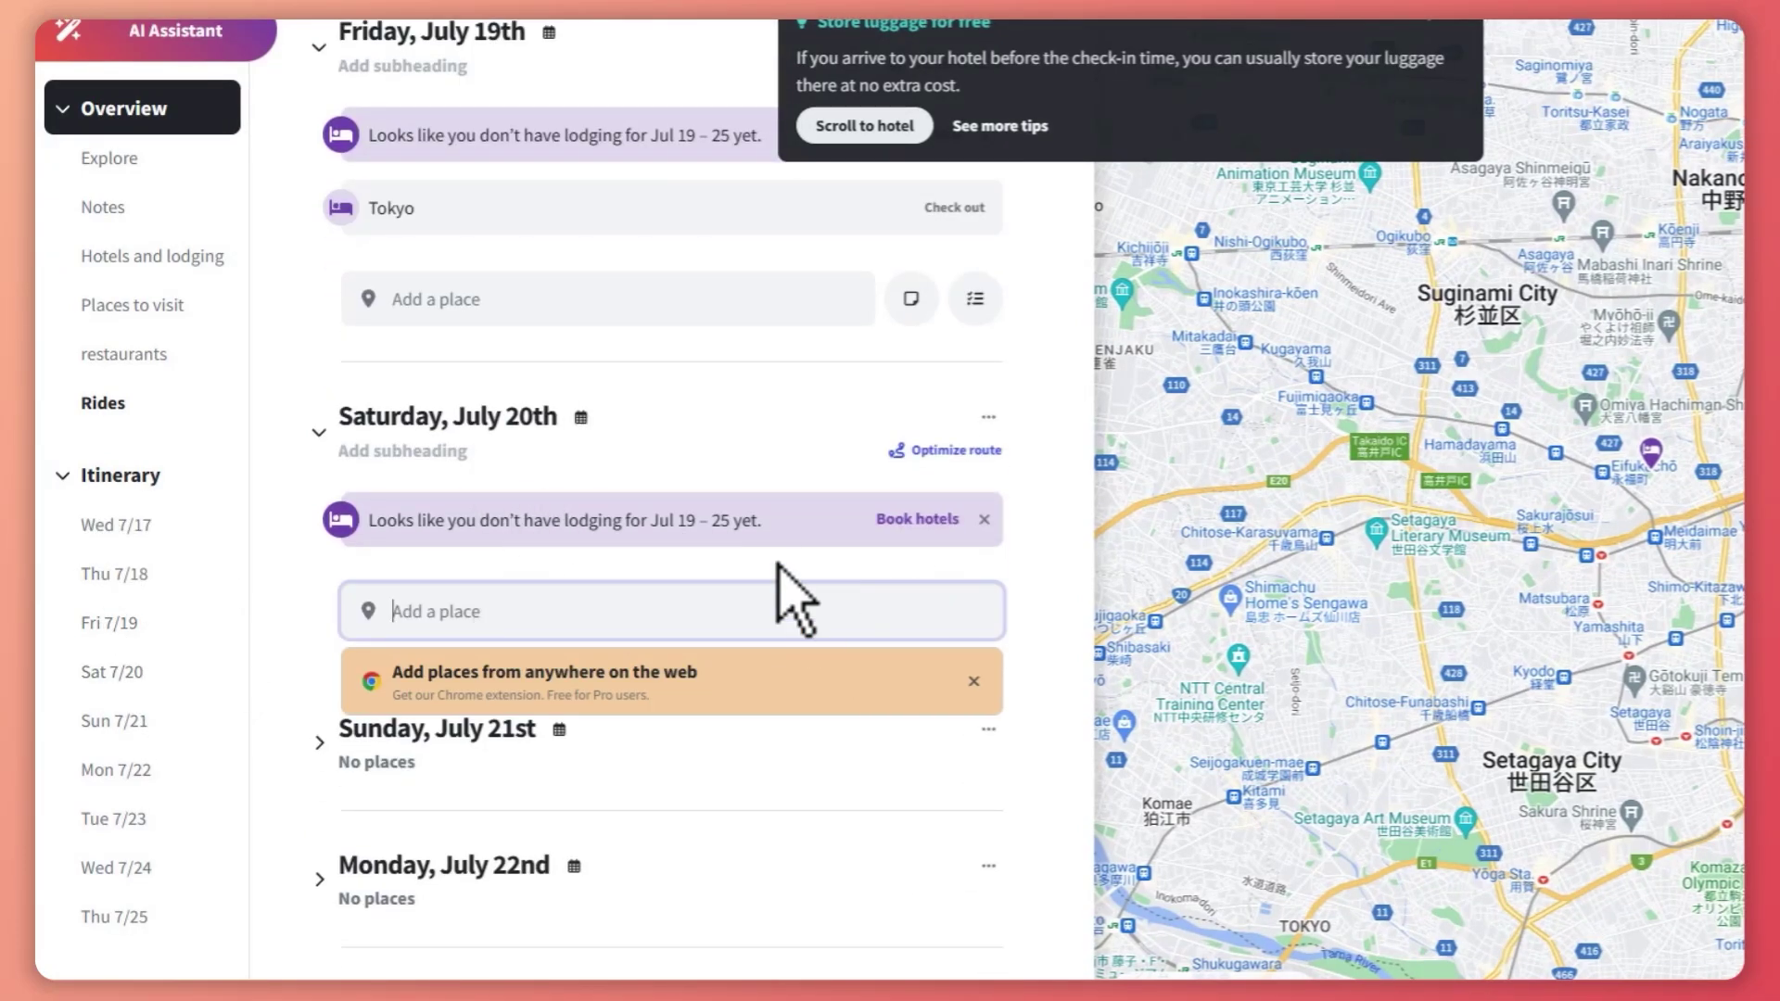
{"action": "key", "text": "Escape"}
{"action": "scroll", "coordinate": [854, 676], "scroll_direction": "down", "scroll_amount": 2}
{"action": "scroll", "coordinate": [894, 714], "scroll_direction": "up", "scroll_amount": 3}
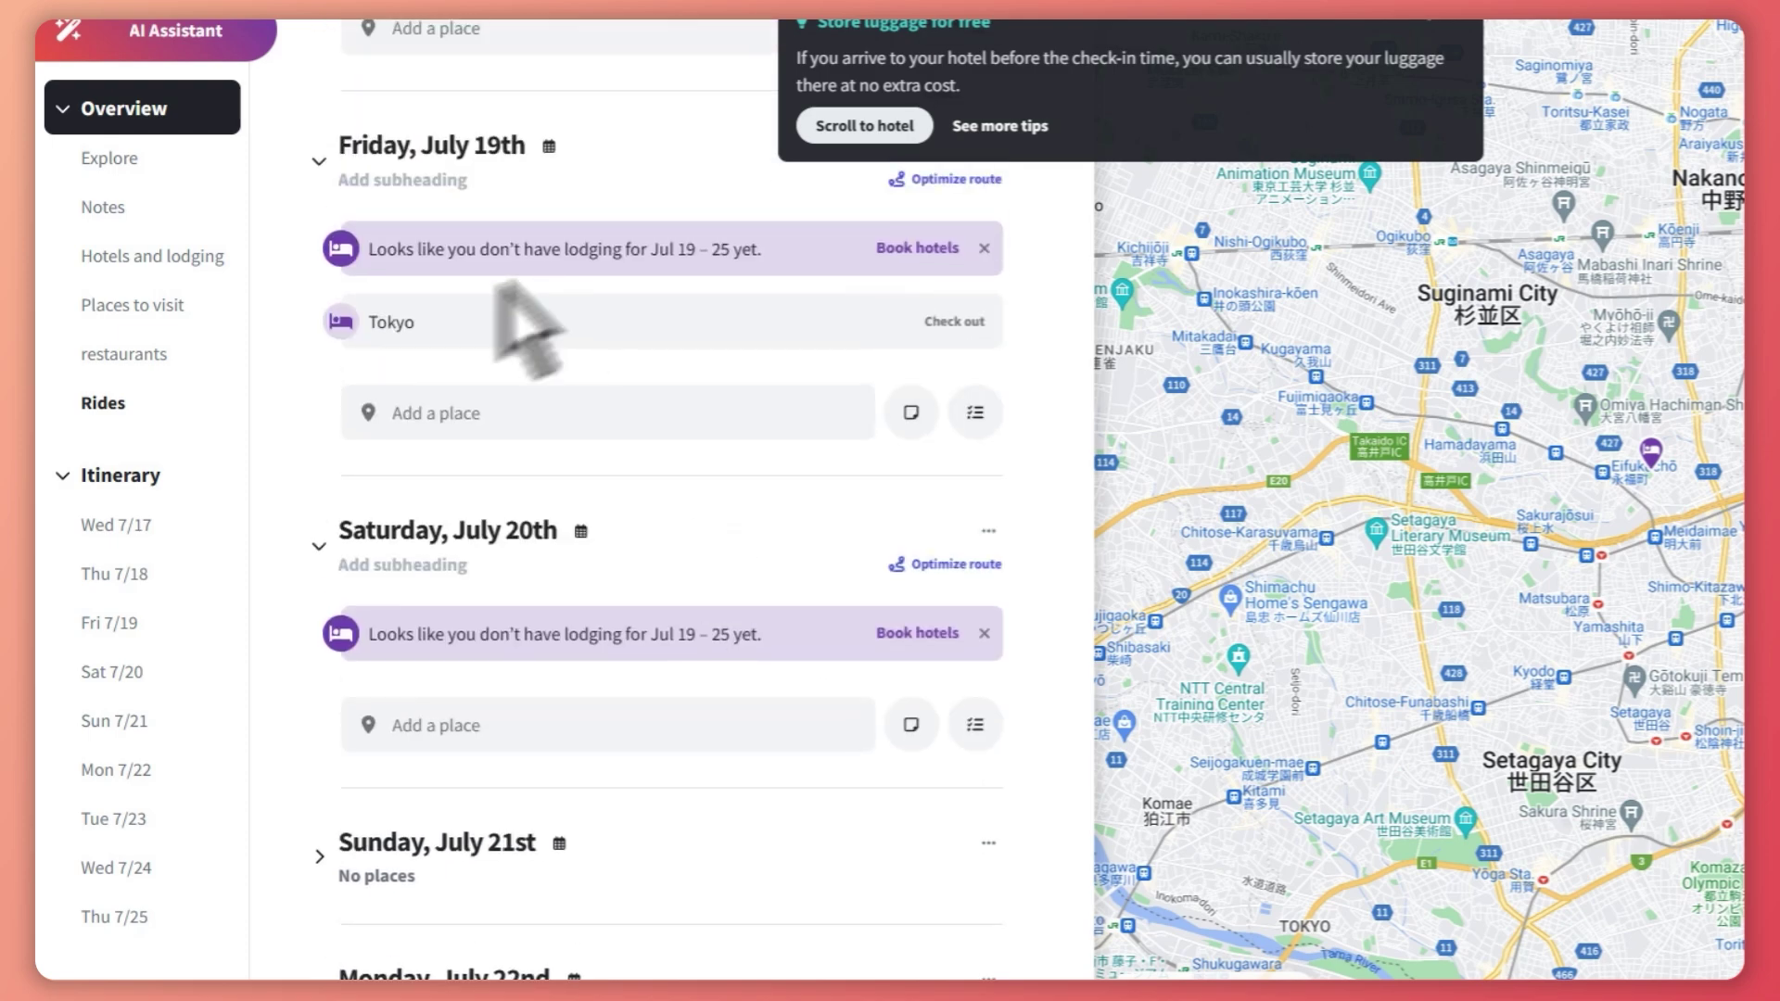
{"action": "scroll", "coordinate": [713, 450], "scroll_direction": "up", "scroll_amount": 5}
{"action": "scroll", "coordinate": [590, 501], "scroll_direction": "up", "scroll_amount": 3}
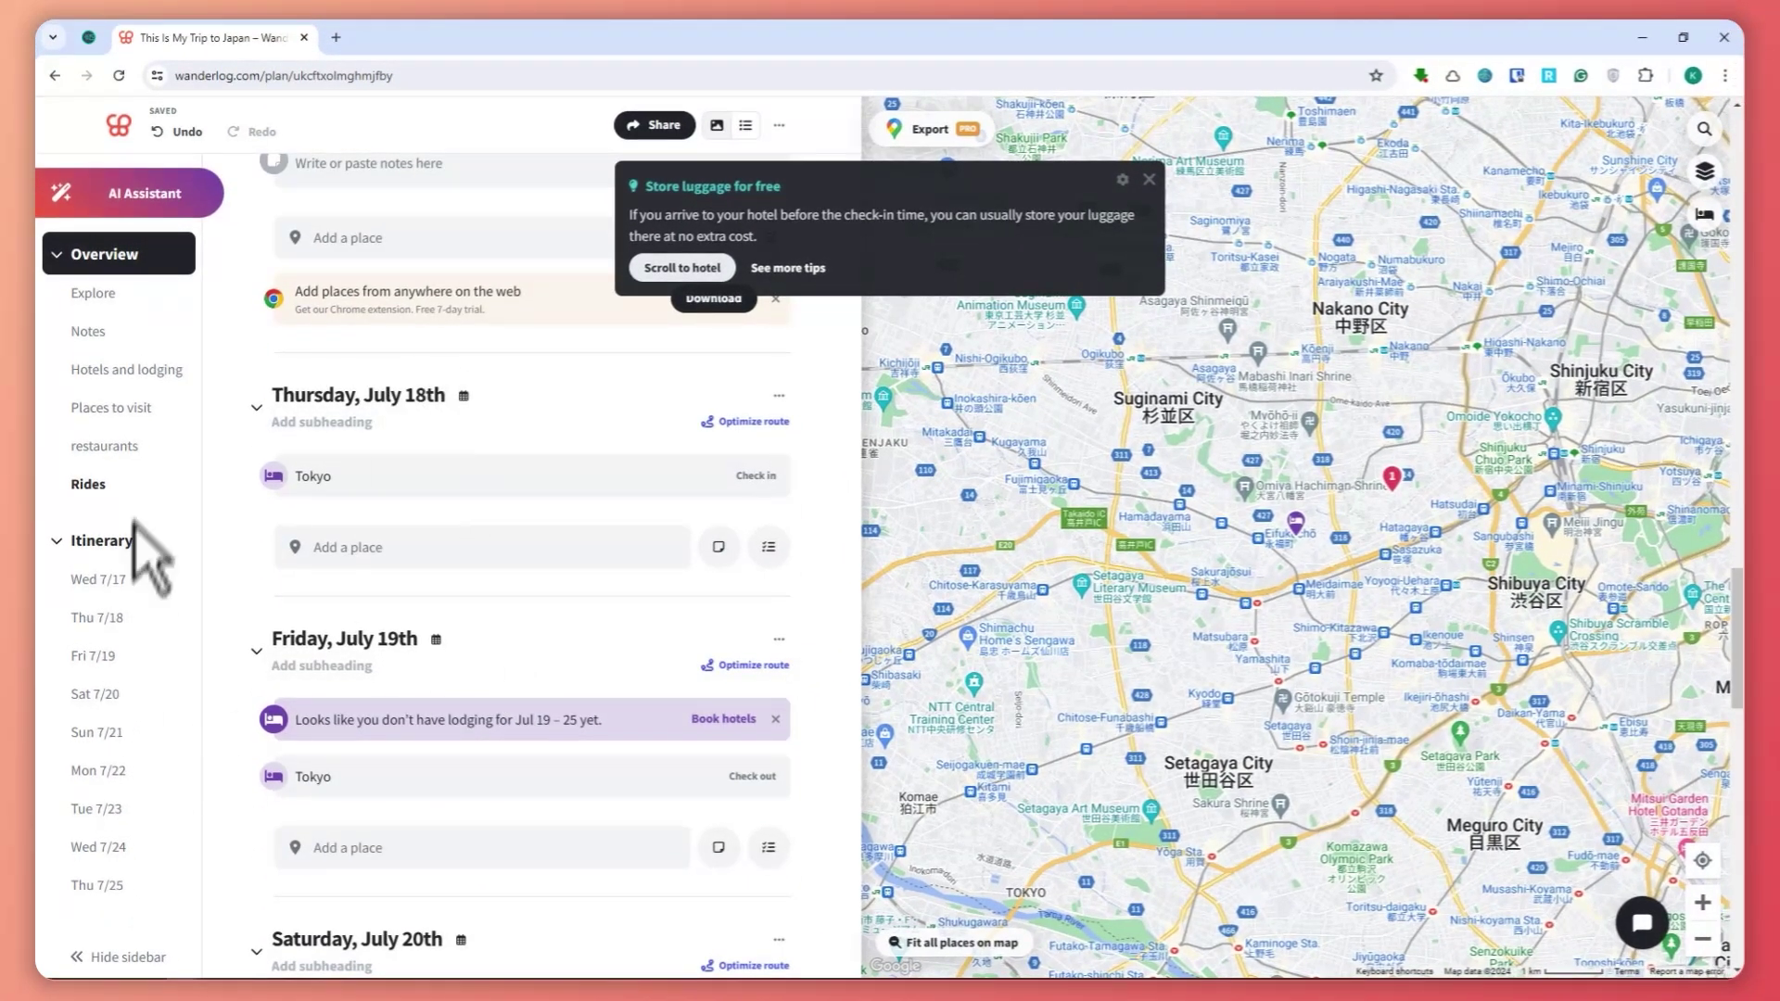
Go to the trip's Budgeting section and set the budget to $5000.
{"action": "scroll", "coordinate": [125, 681], "scroll_direction": "down", "scroll_amount": 3}
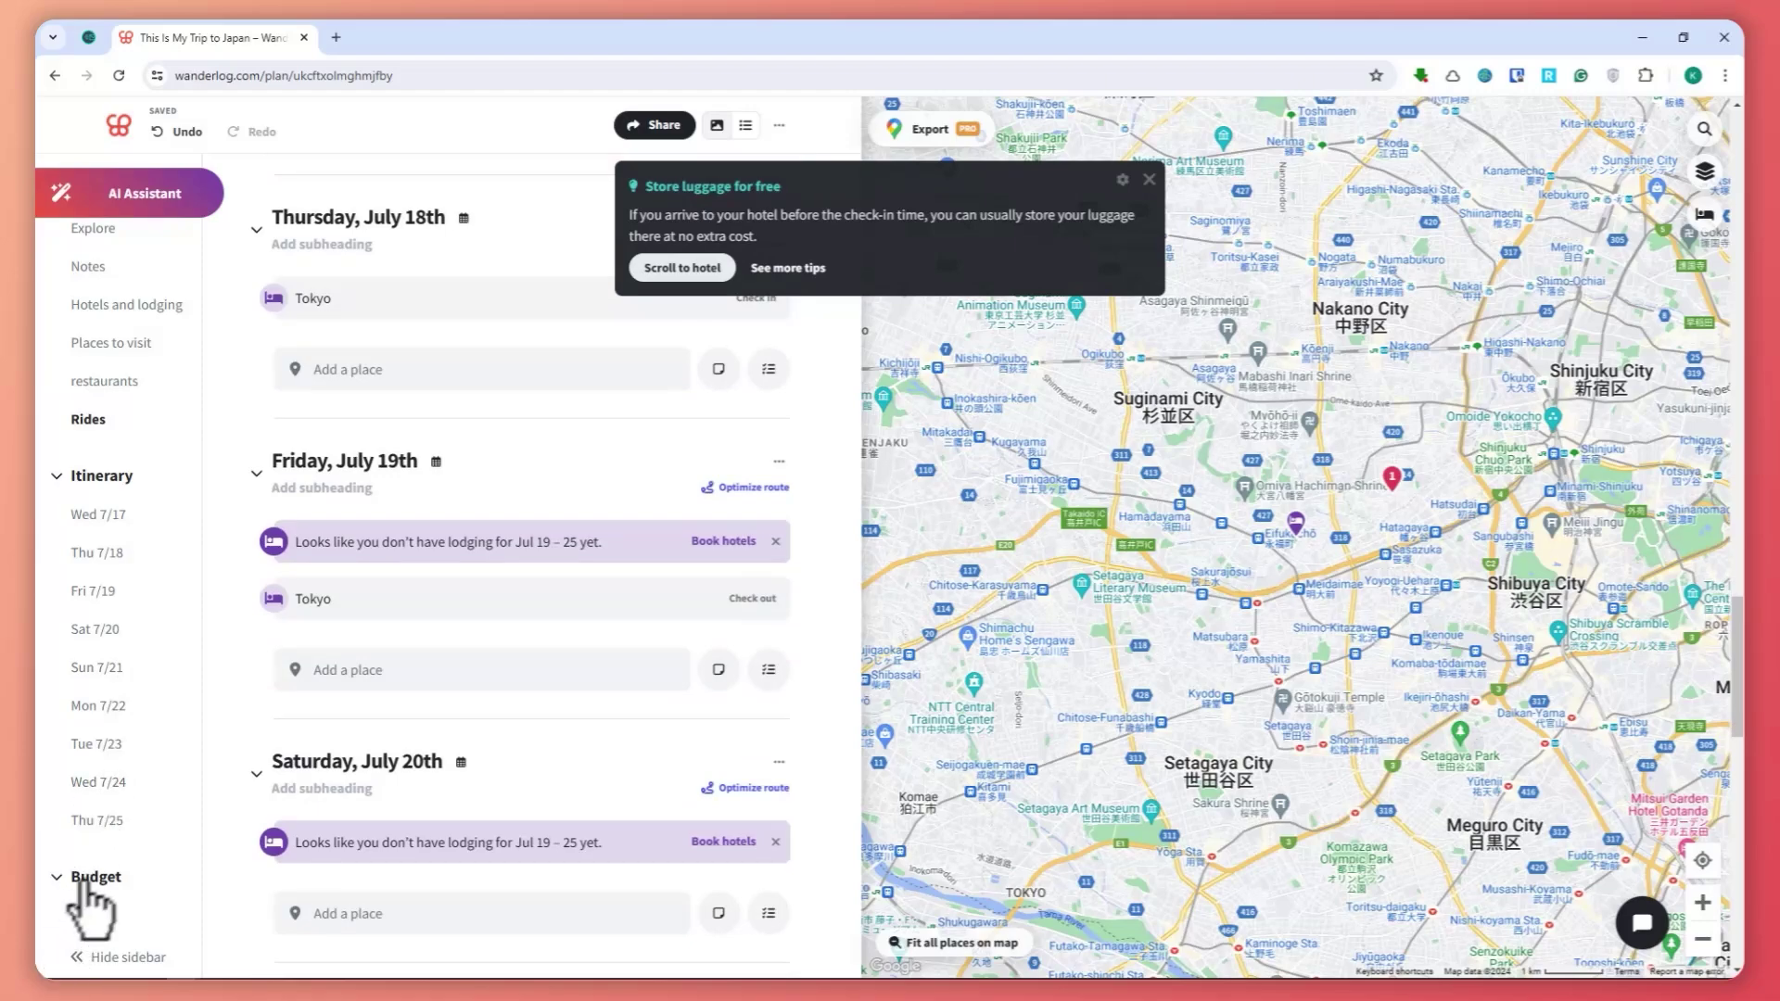
{"action": "left_click", "coordinate": [85, 881]}
{"action": "scroll", "coordinate": [565, 464], "scroll_direction": "up", "scroll_amount": 3}
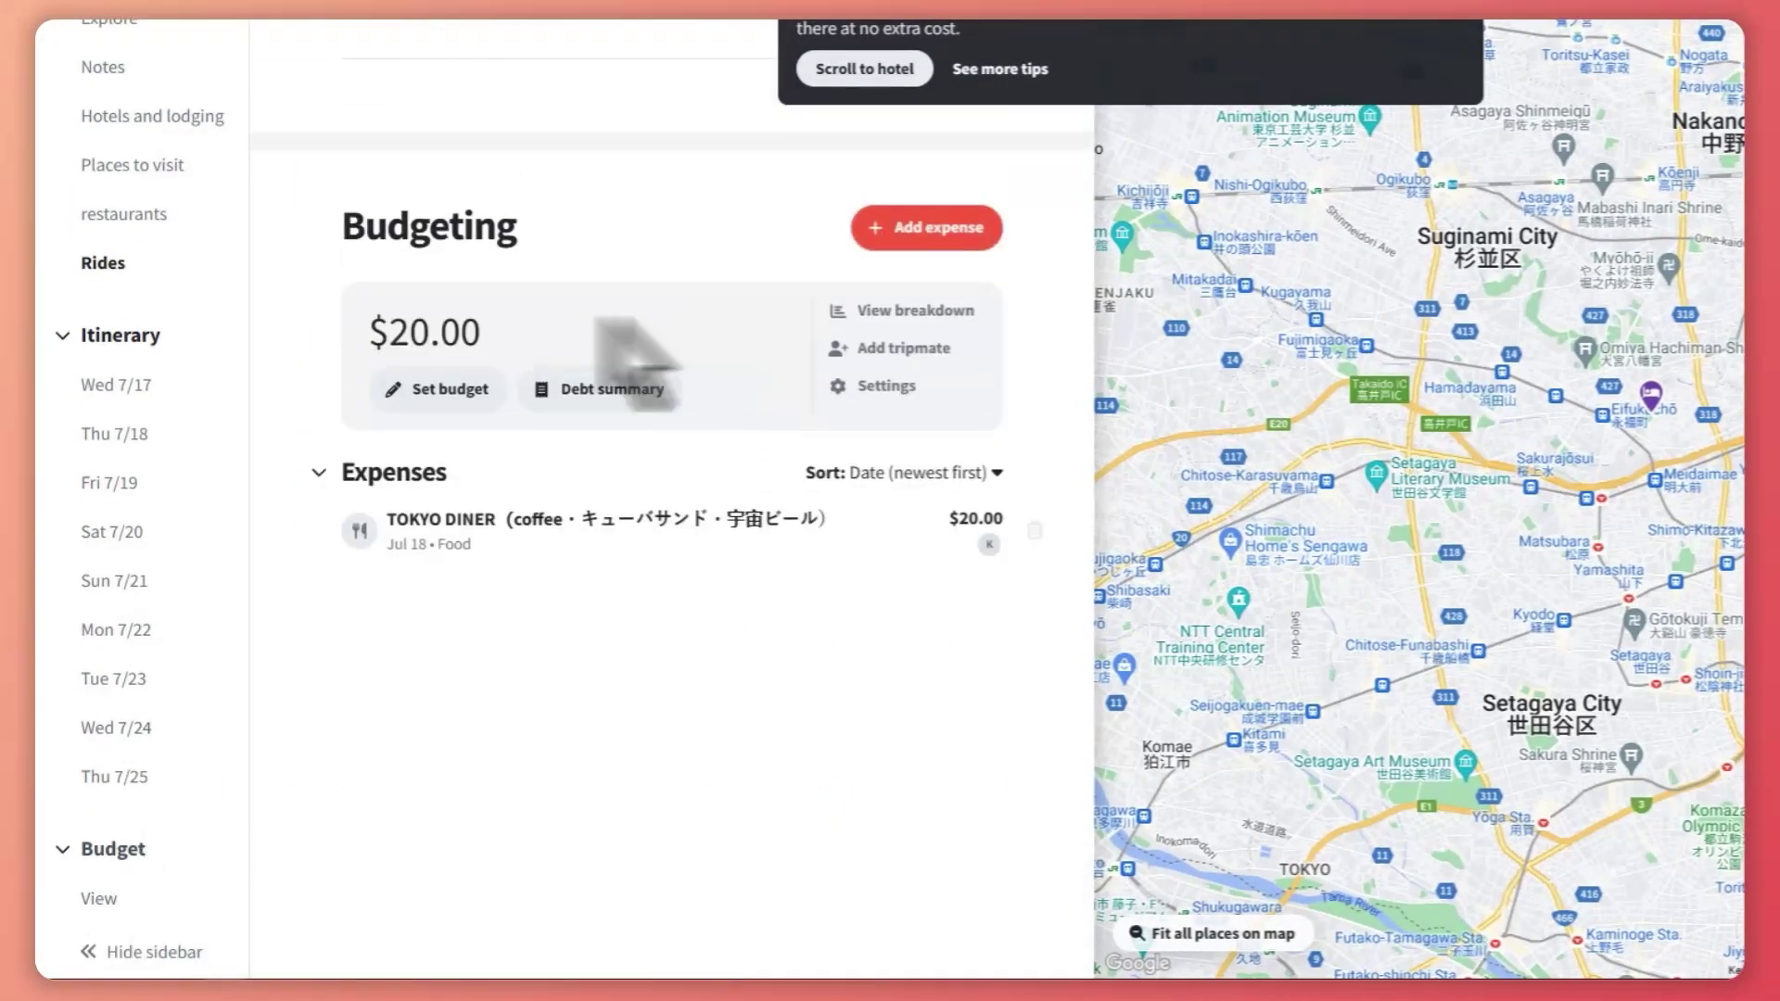
{"action": "left_click", "coordinate": [420, 389]}
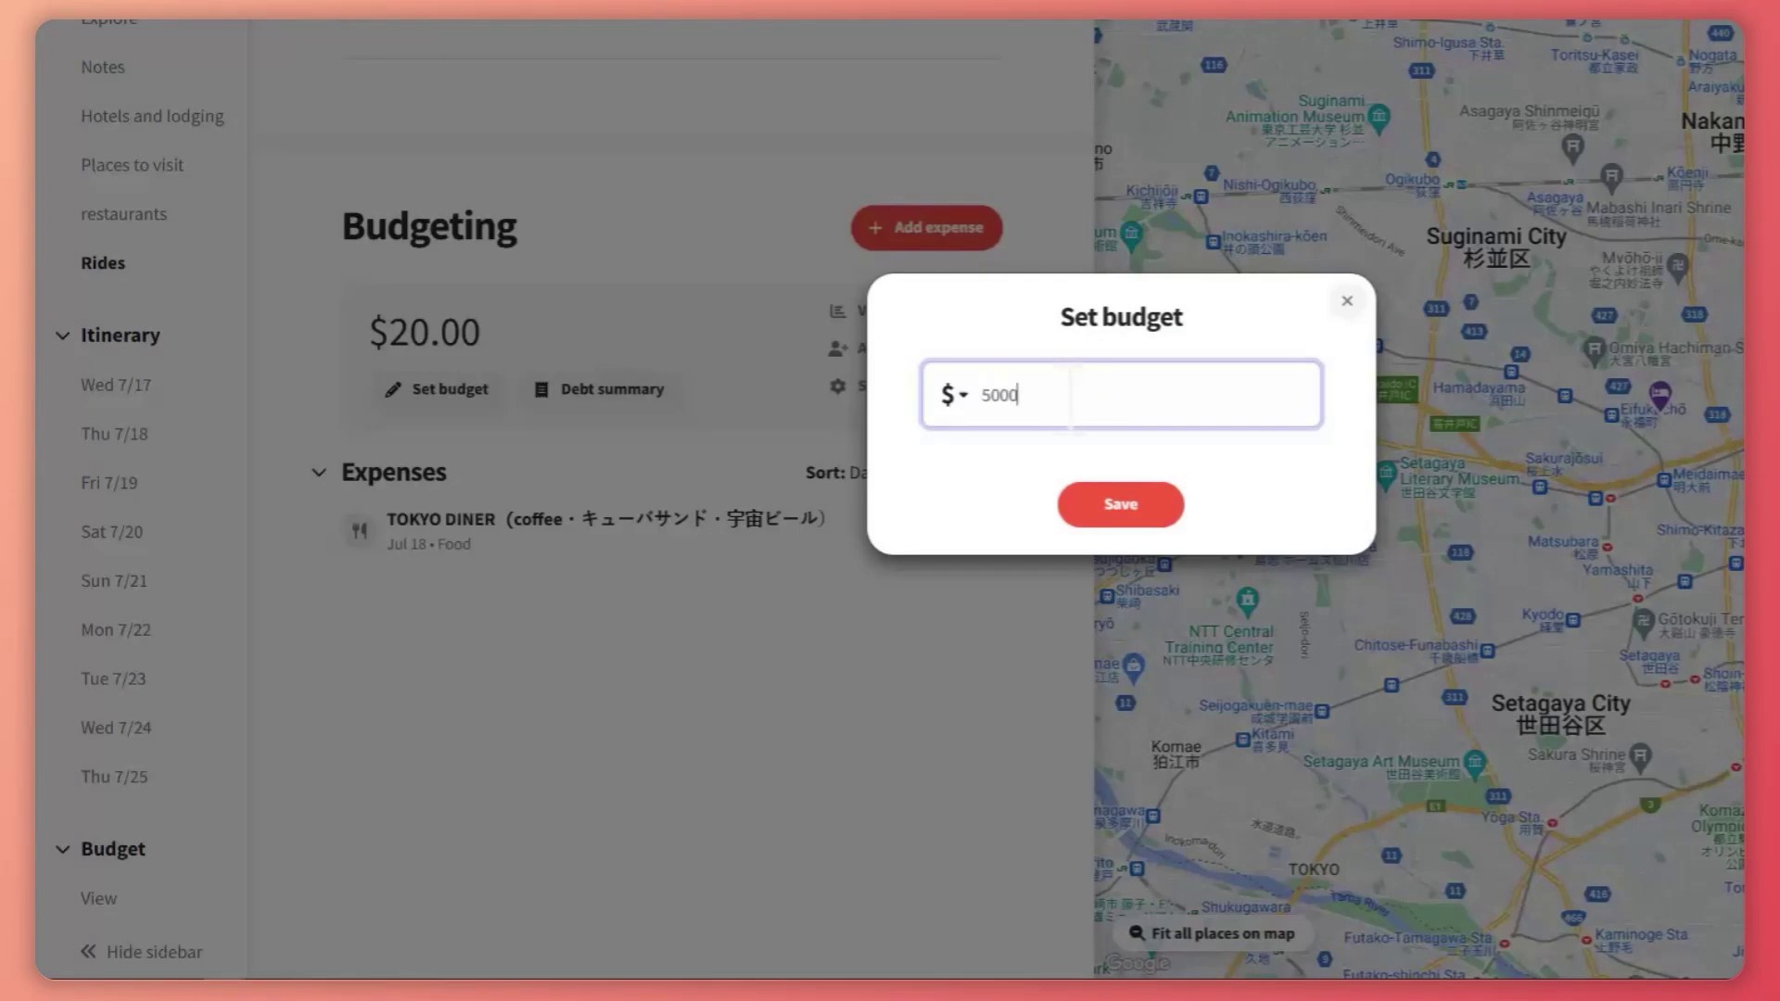
{"action": "left_click", "coordinate": [1094, 503]}
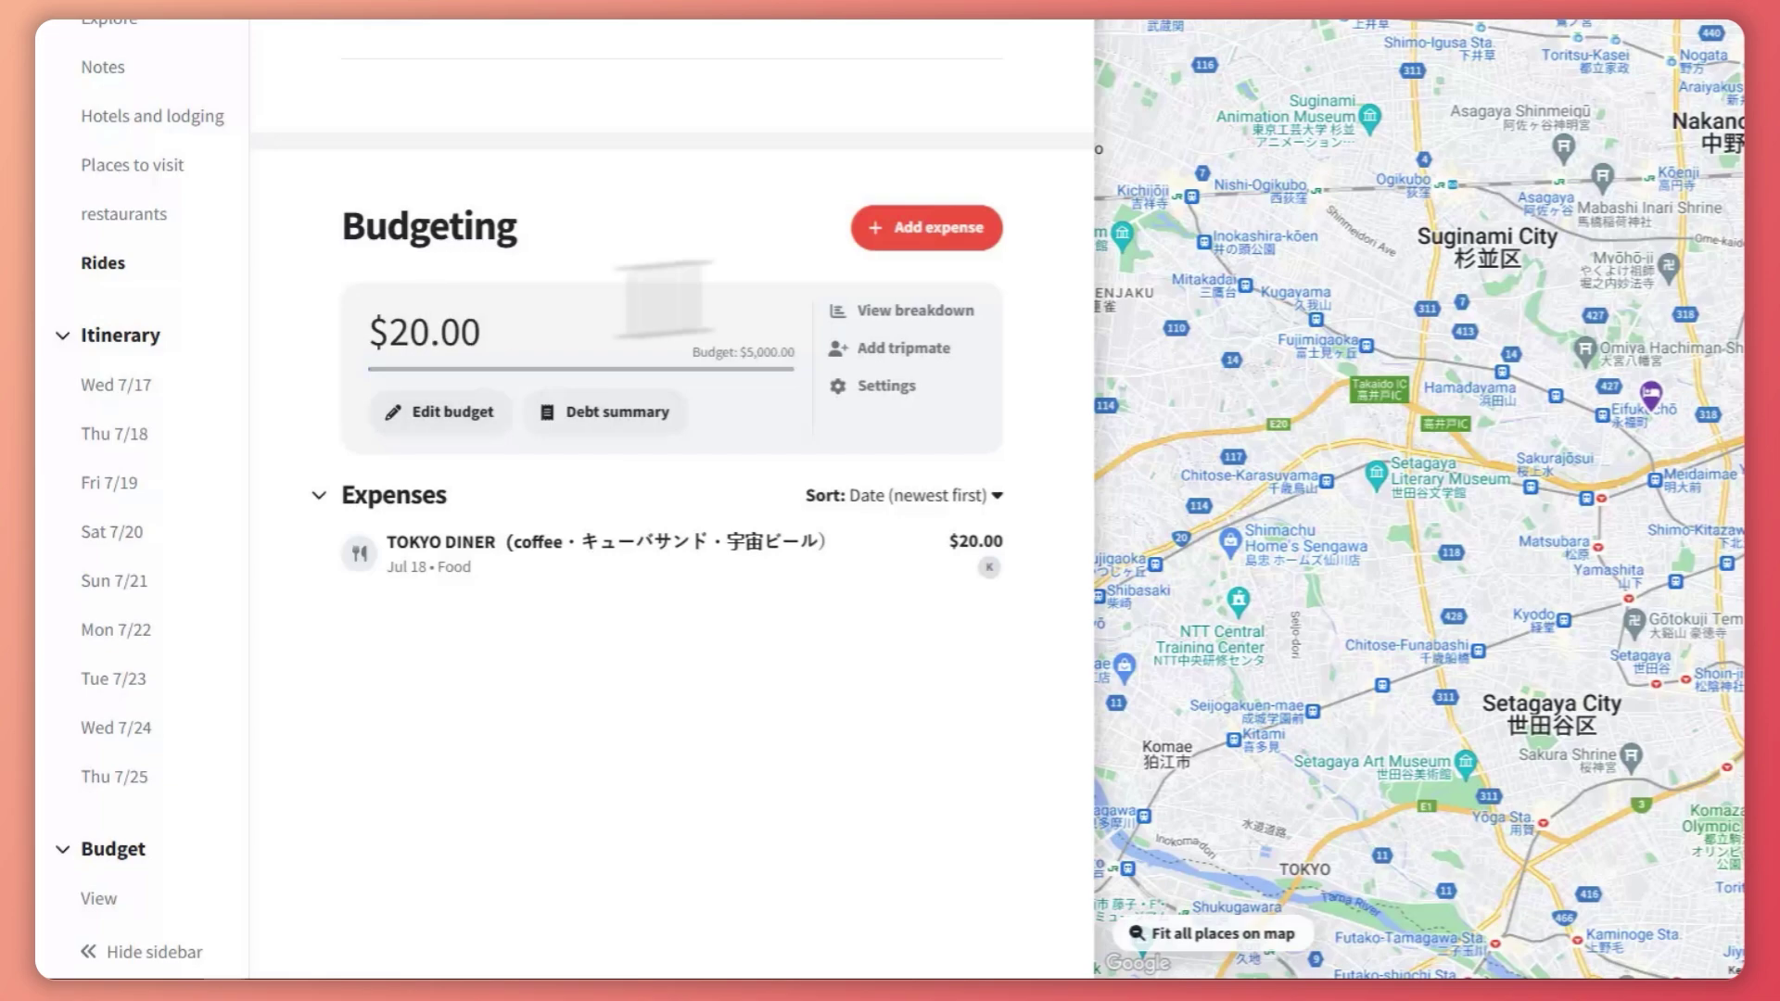
Start a new expense of $400.00 in the Car rental category with the description "qwrtqwt".
{"action": "left_click", "coordinate": [916, 223]}
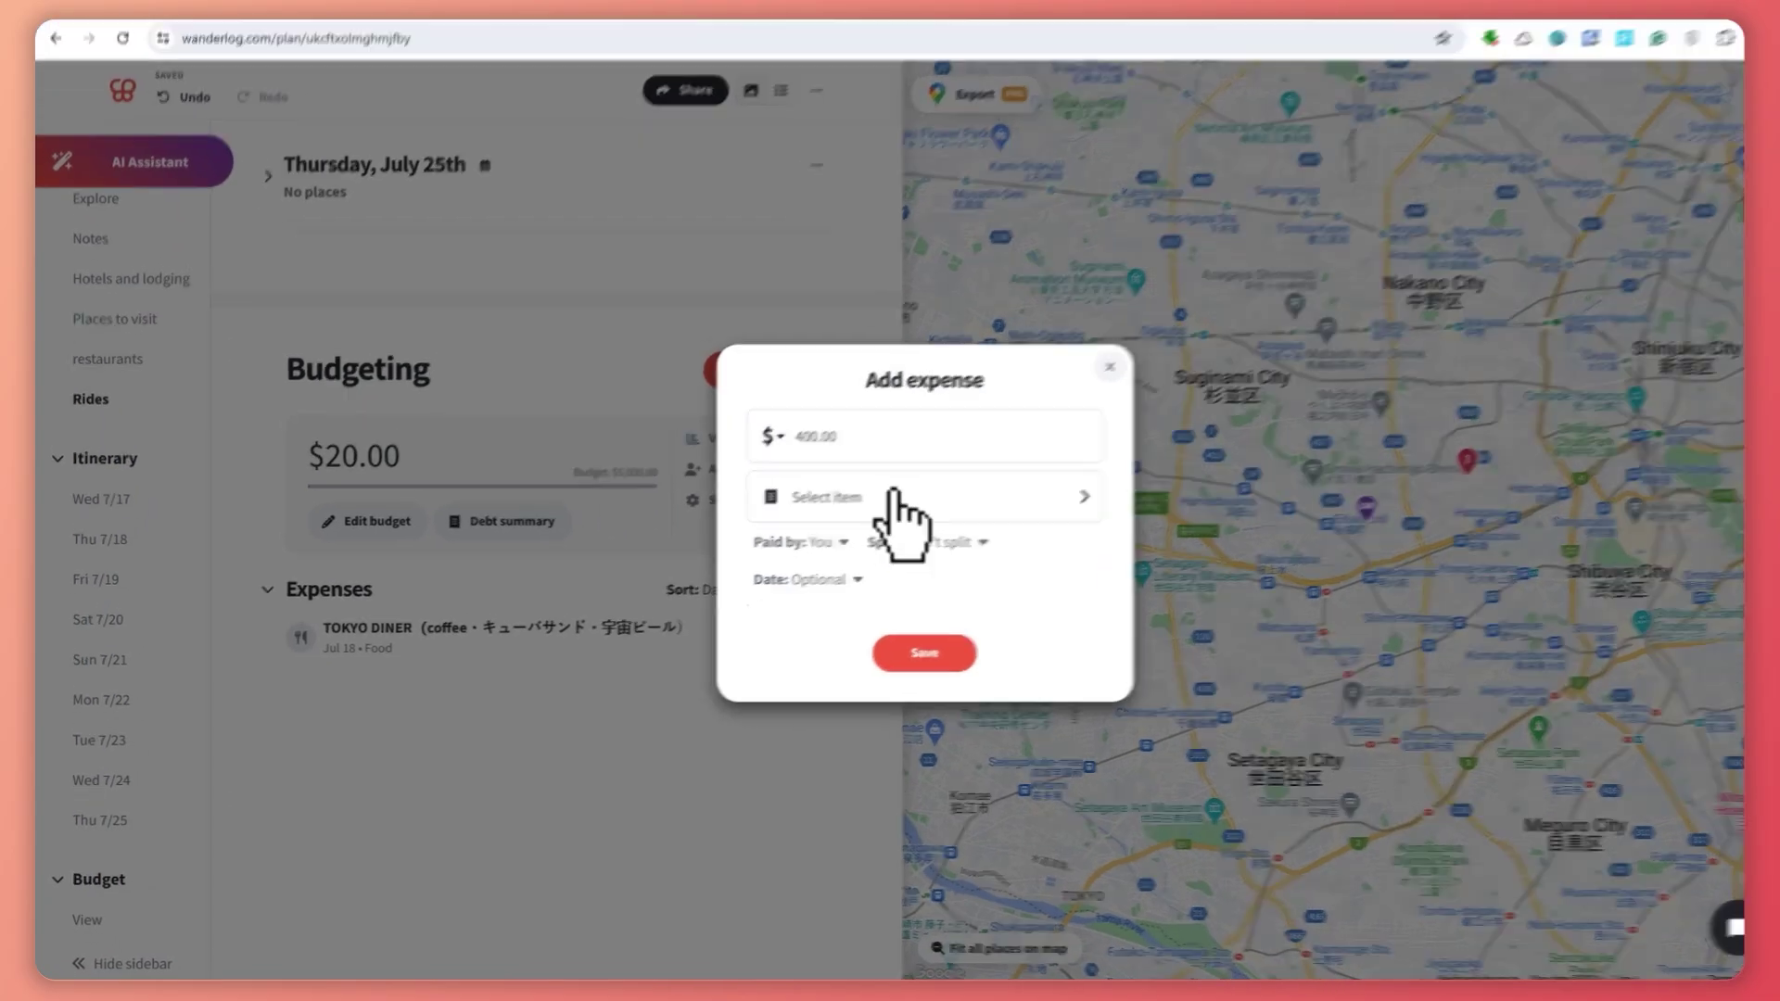
{"action": "left_click", "coordinate": [1066, 422]}
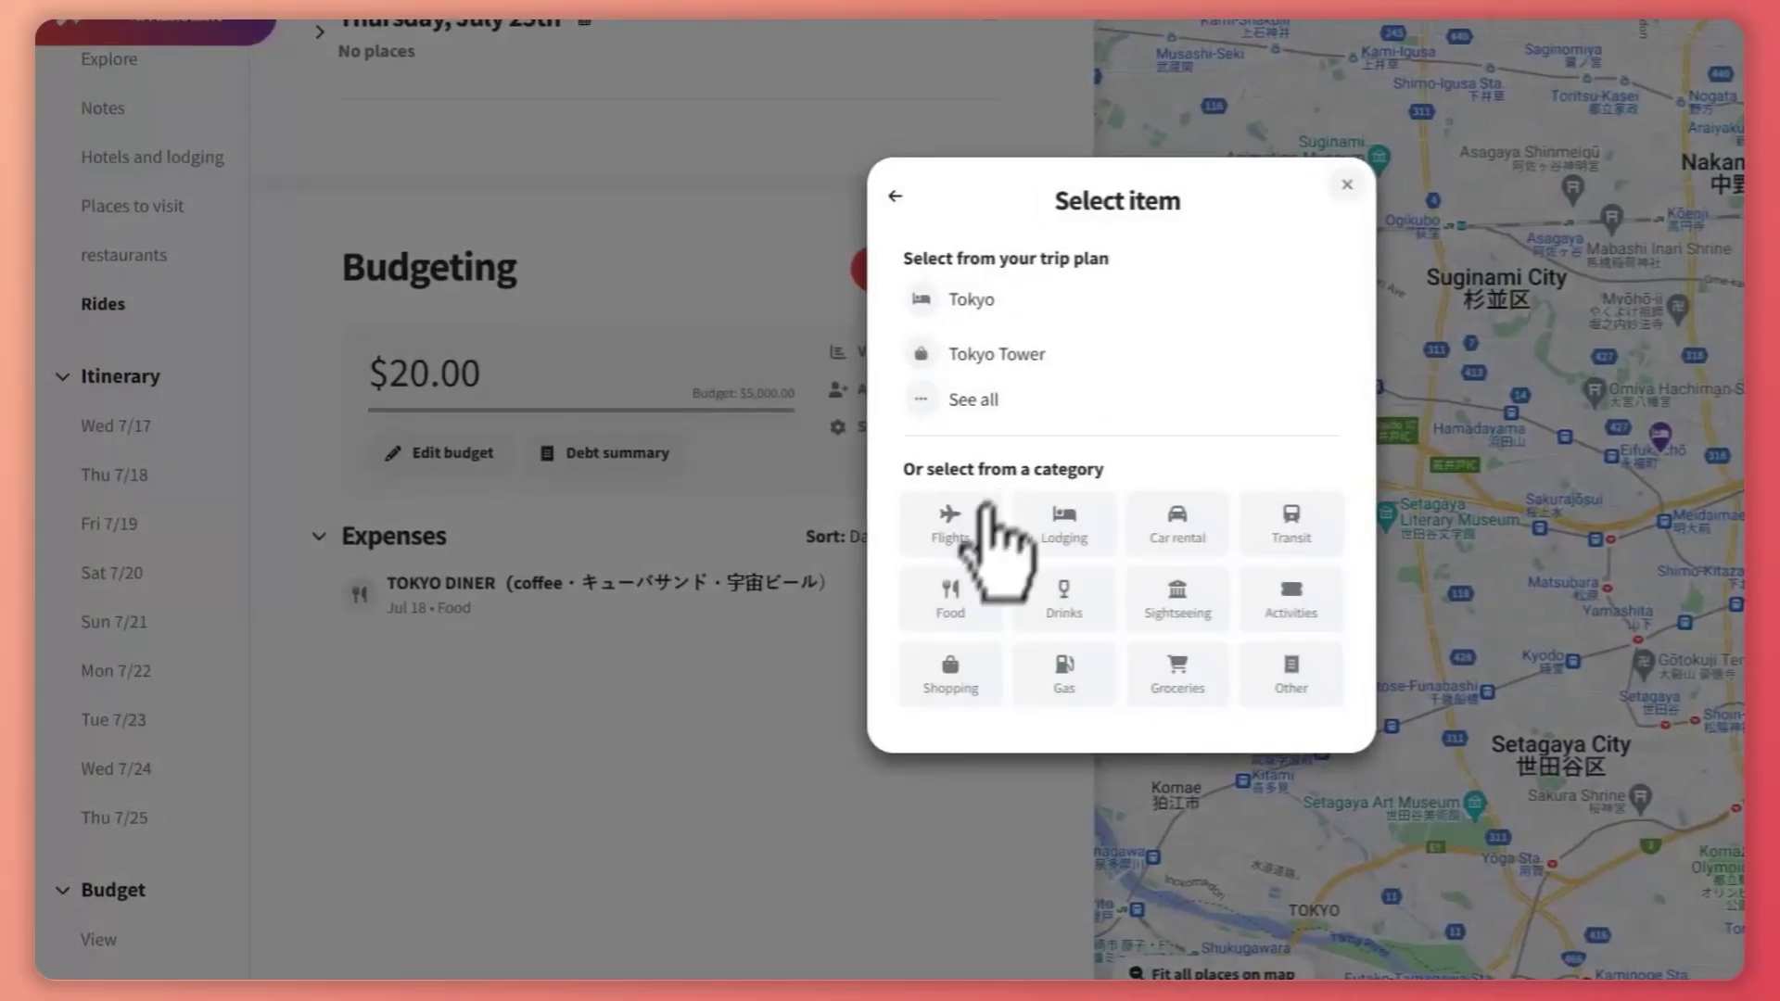
{"action": "left_click", "coordinate": [1176, 524]}
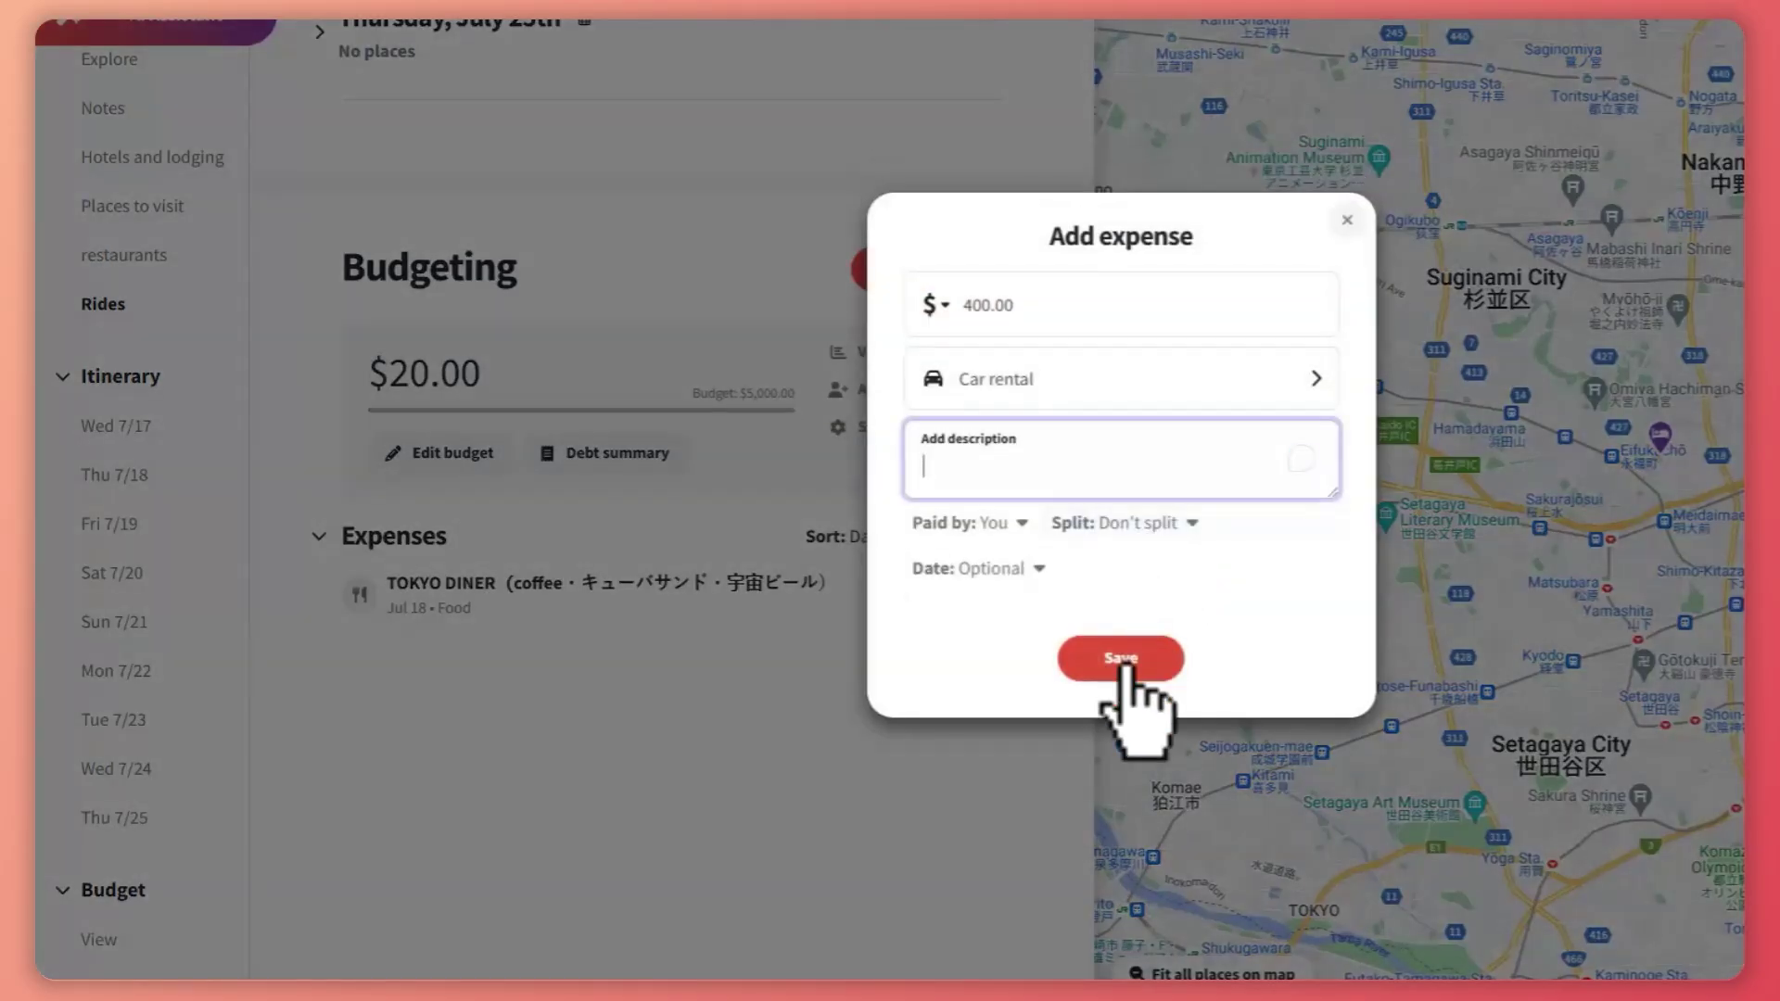
{"action": "type", "text": "qwt"}
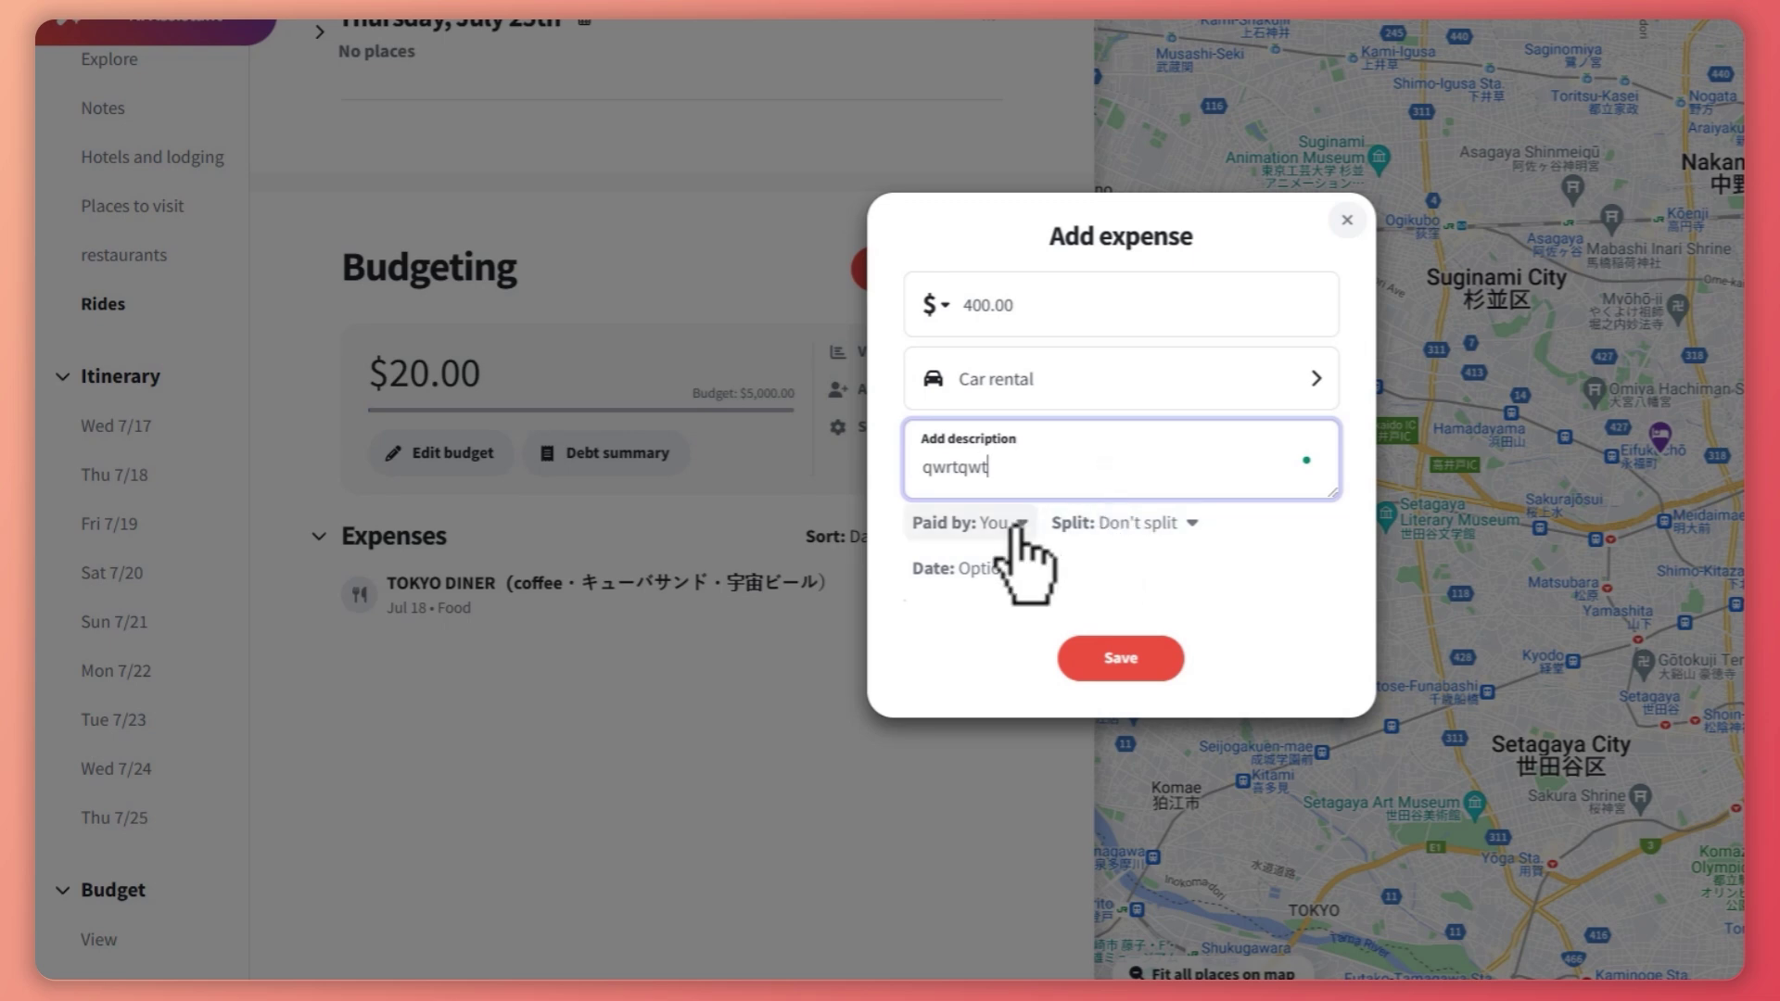
Look through the car rental expense's payer, split and date options without changing them and save the expense.
{"action": "left_click", "coordinate": [964, 523]}
{"action": "left_click", "coordinate": [1003, 522]}
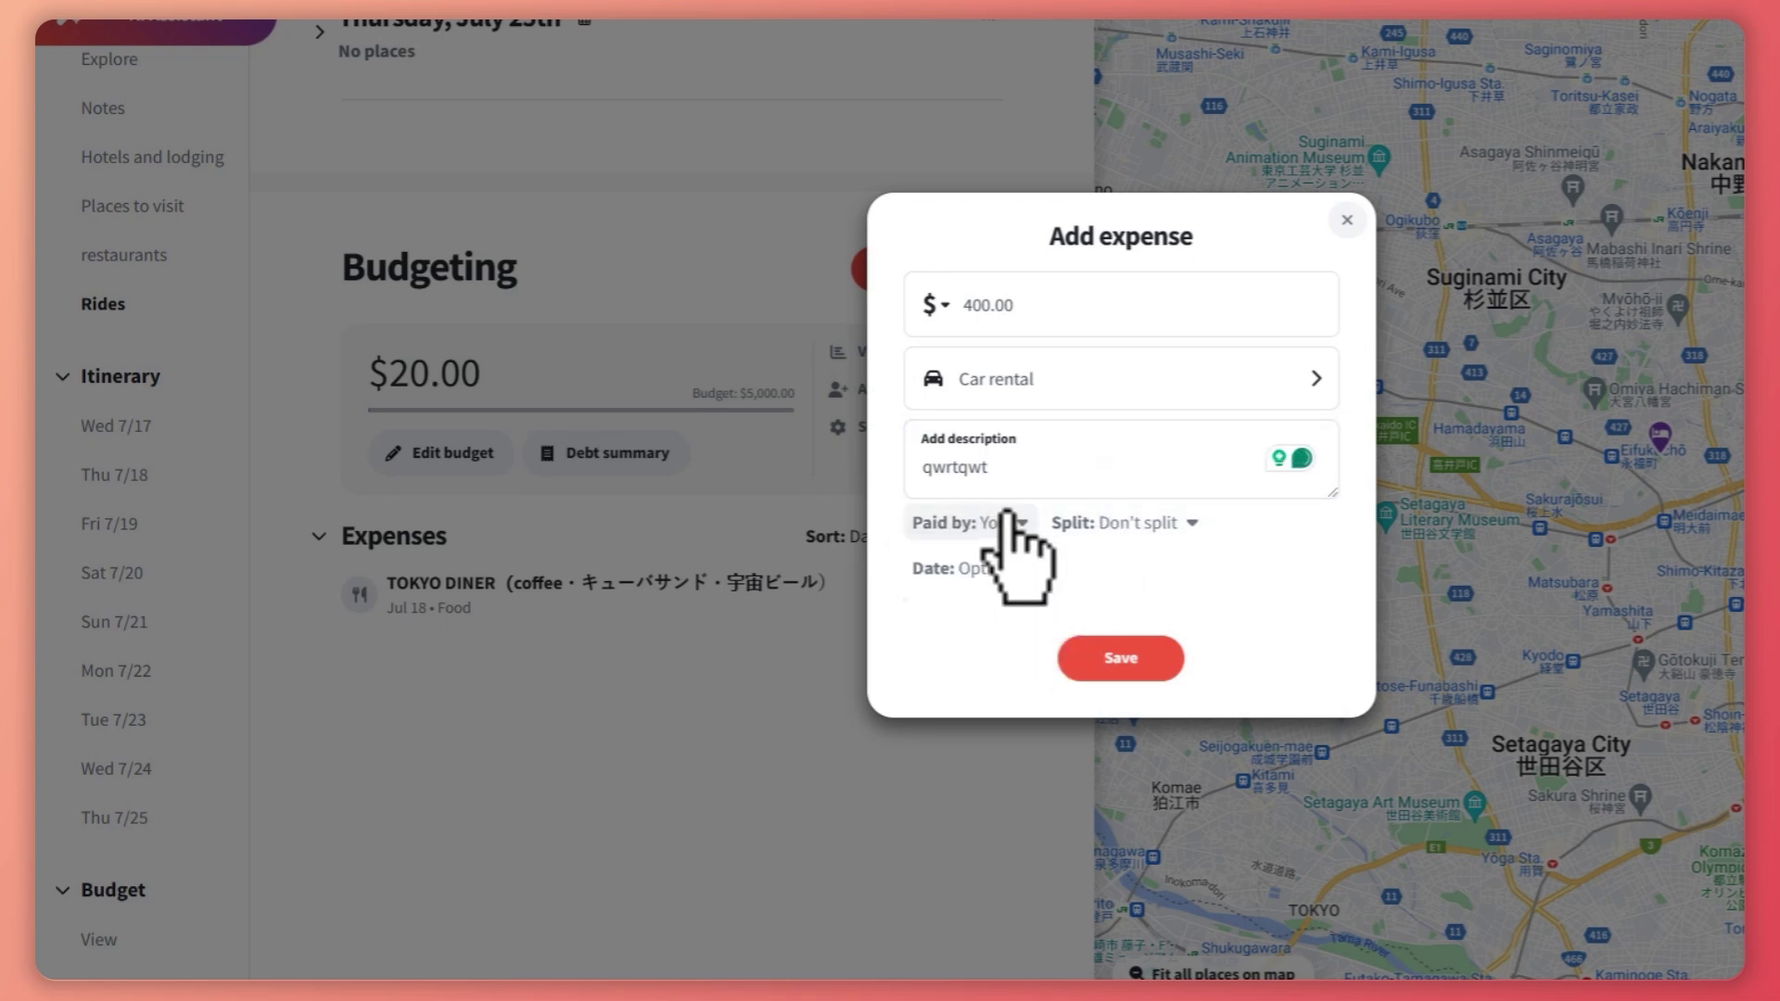
{"action": "left_click", "coordinate": [1010, 524]}
{"action": "left_click", "coordinate": [1148, 523]}
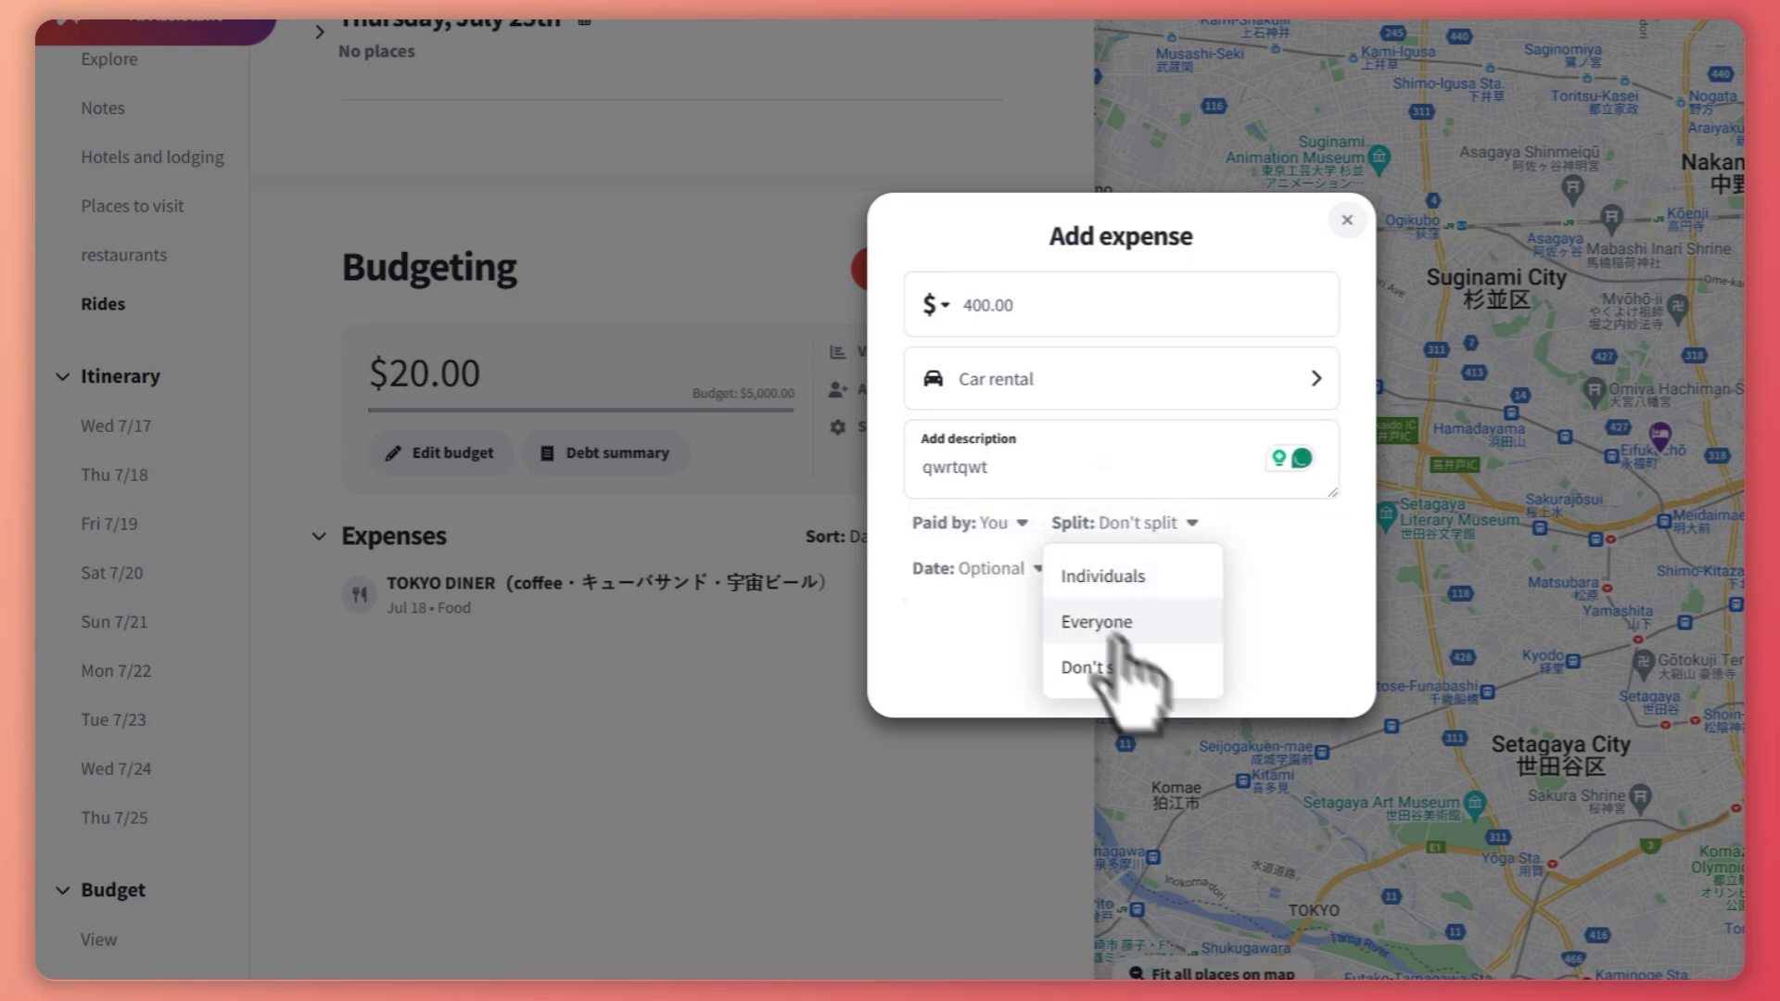
{"action": "left_click", "coordinate": [996, 573]}
{"action": "left_click", "coordinate": [992, 568]}
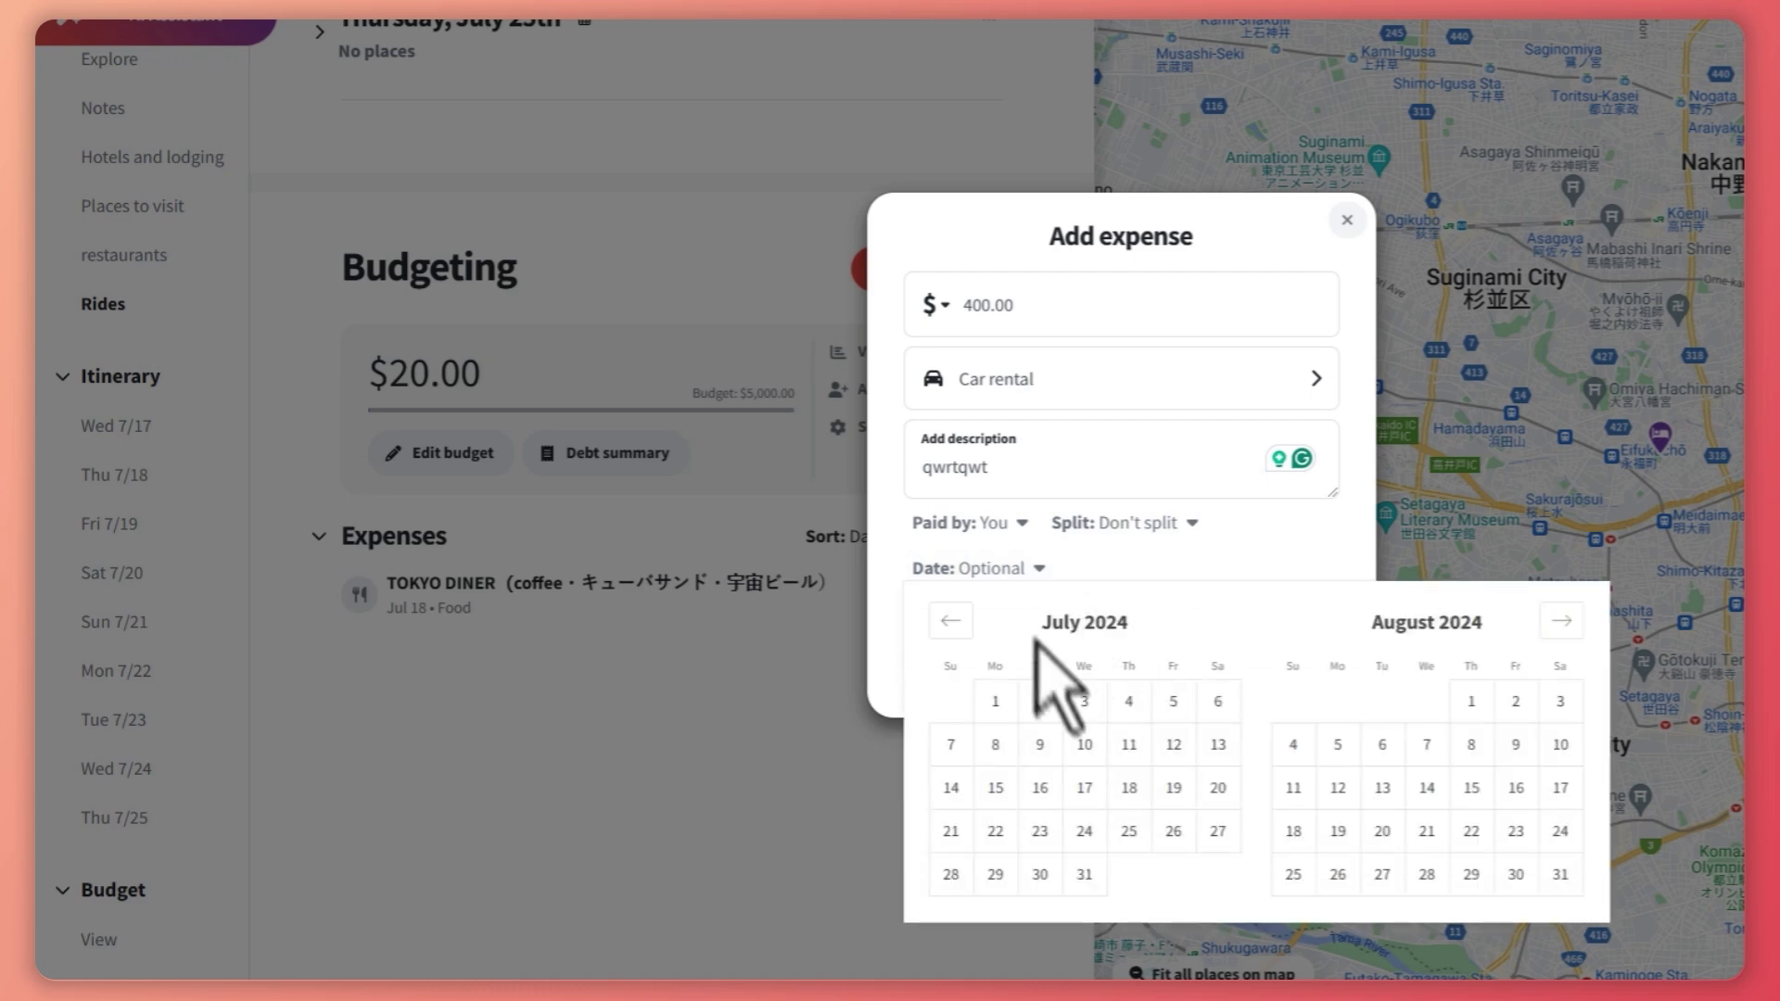
{"action": "left_click", "coordinate": [1154, 654]}
{"action": "left_click", "coordinate": [1132, 660]}
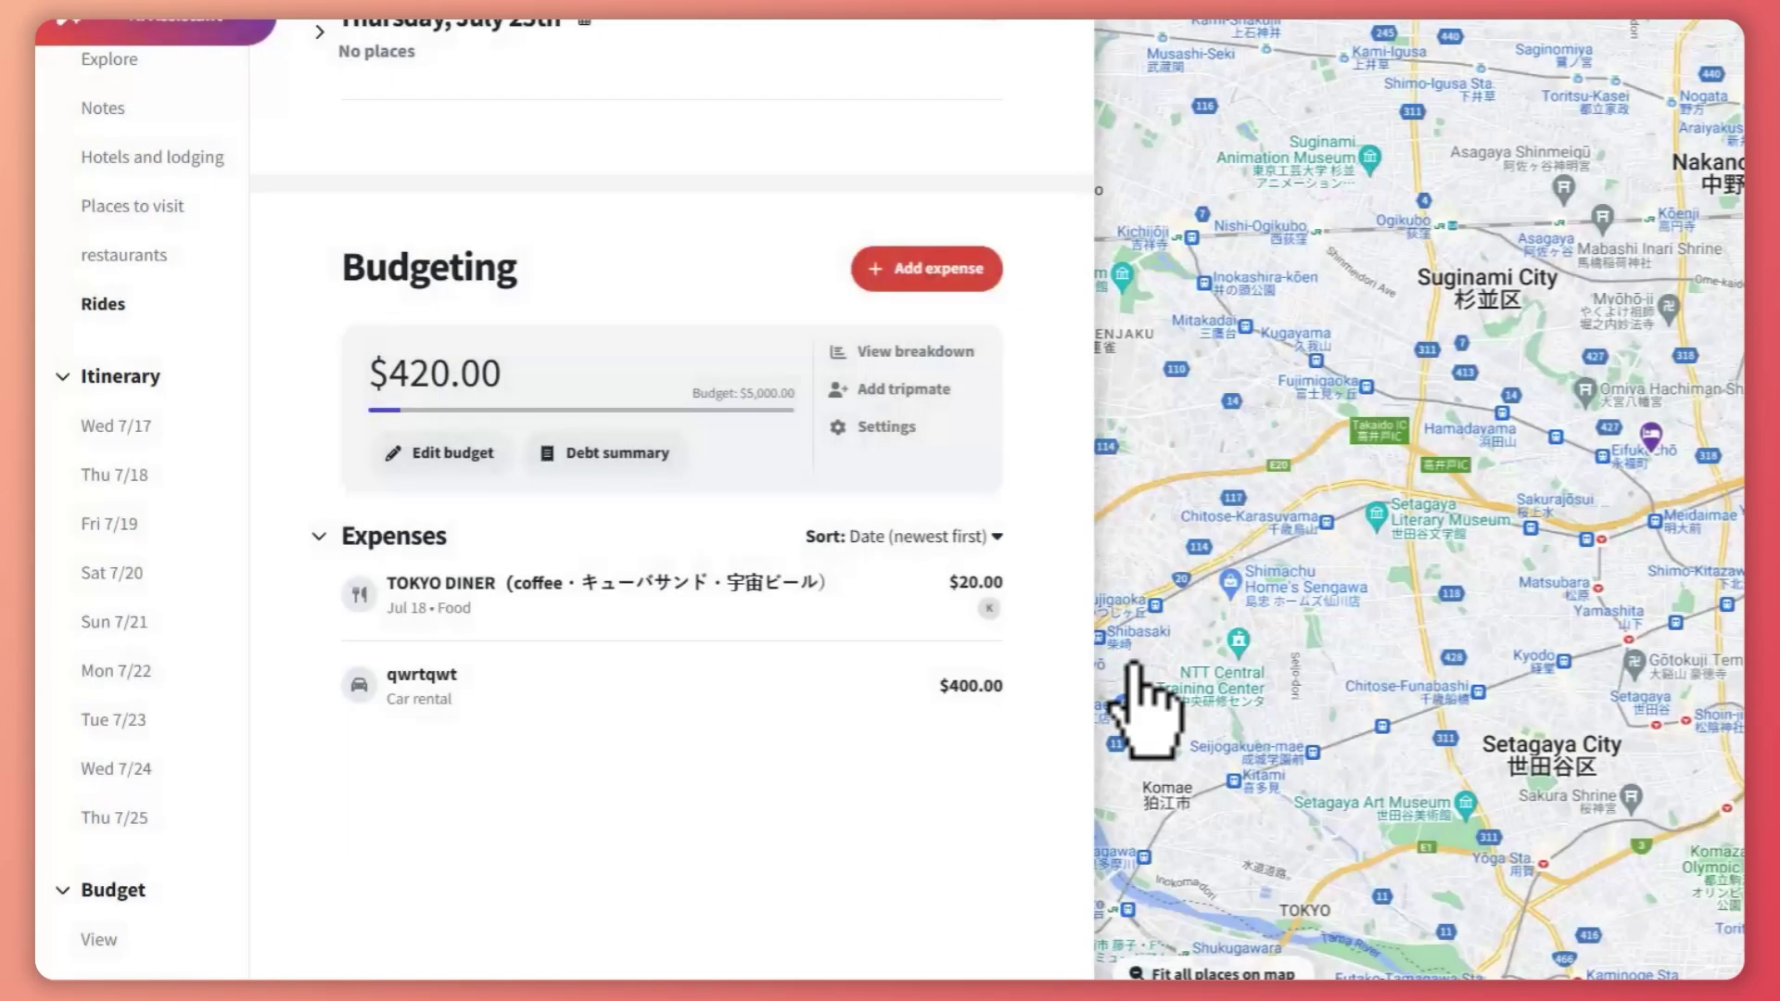
View the tripmate invitation options from both the budget and the trip's sharing settings, closing each dialog.
{"action": "scroll", "coordinate": [815, 726], "scroll_direction": "down", "scroll_amount": 2}
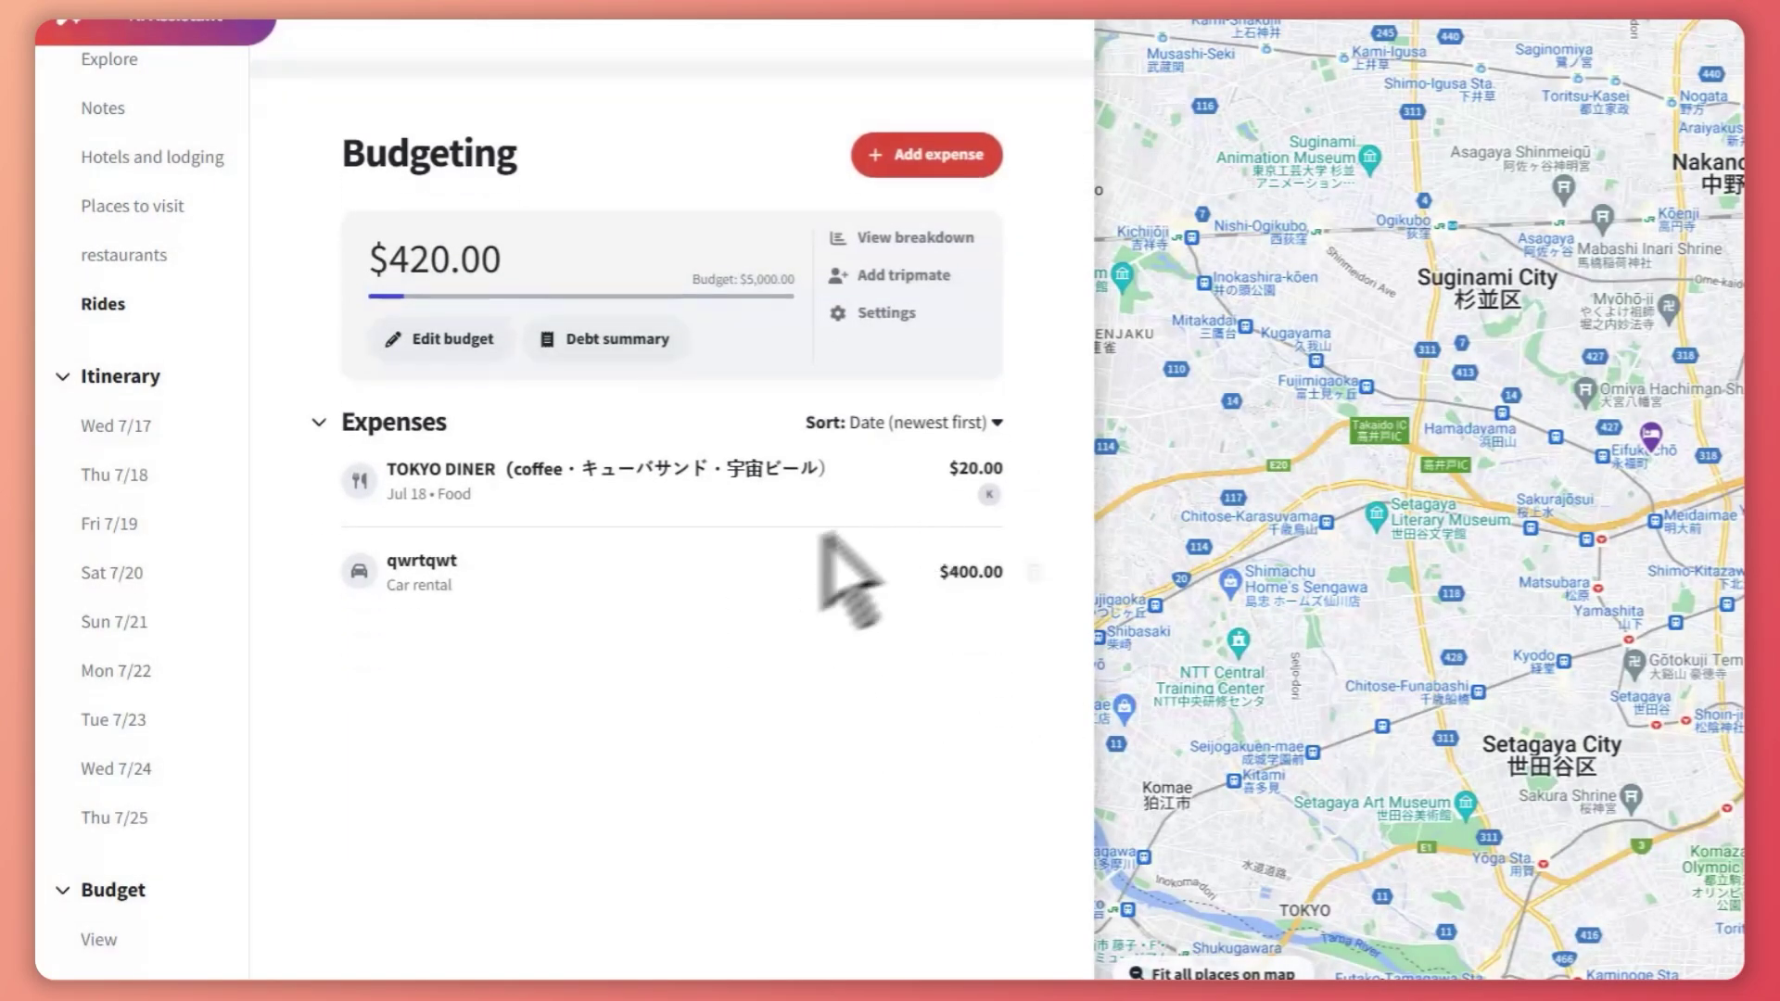
{"action": "mouse_move", "coordinate": [480, 278]}
{"action": "left_mouse_down"}
{"action": "mouse_move", "coordinate": [544, 270]}
{"action": "mouse_move", "coordinate": [482, 263]}
{"action": "left_mouse_up"}
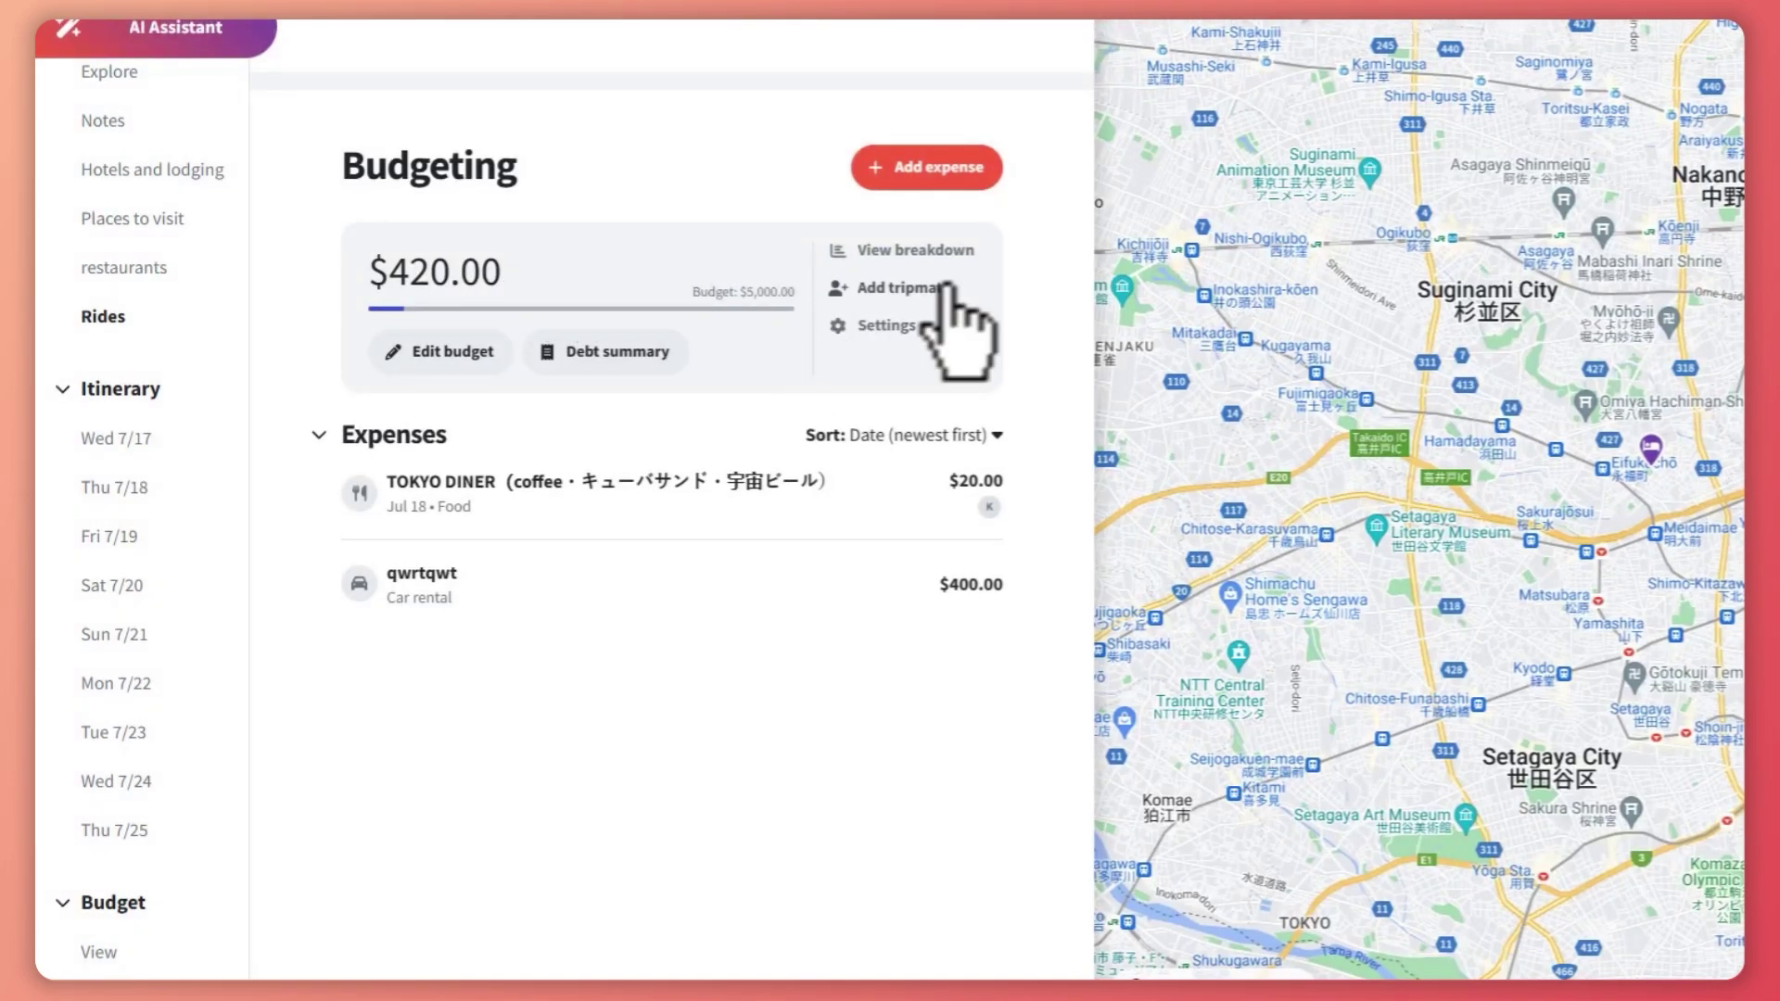
{"action": "left_click", "coordinate": [888, 289]}
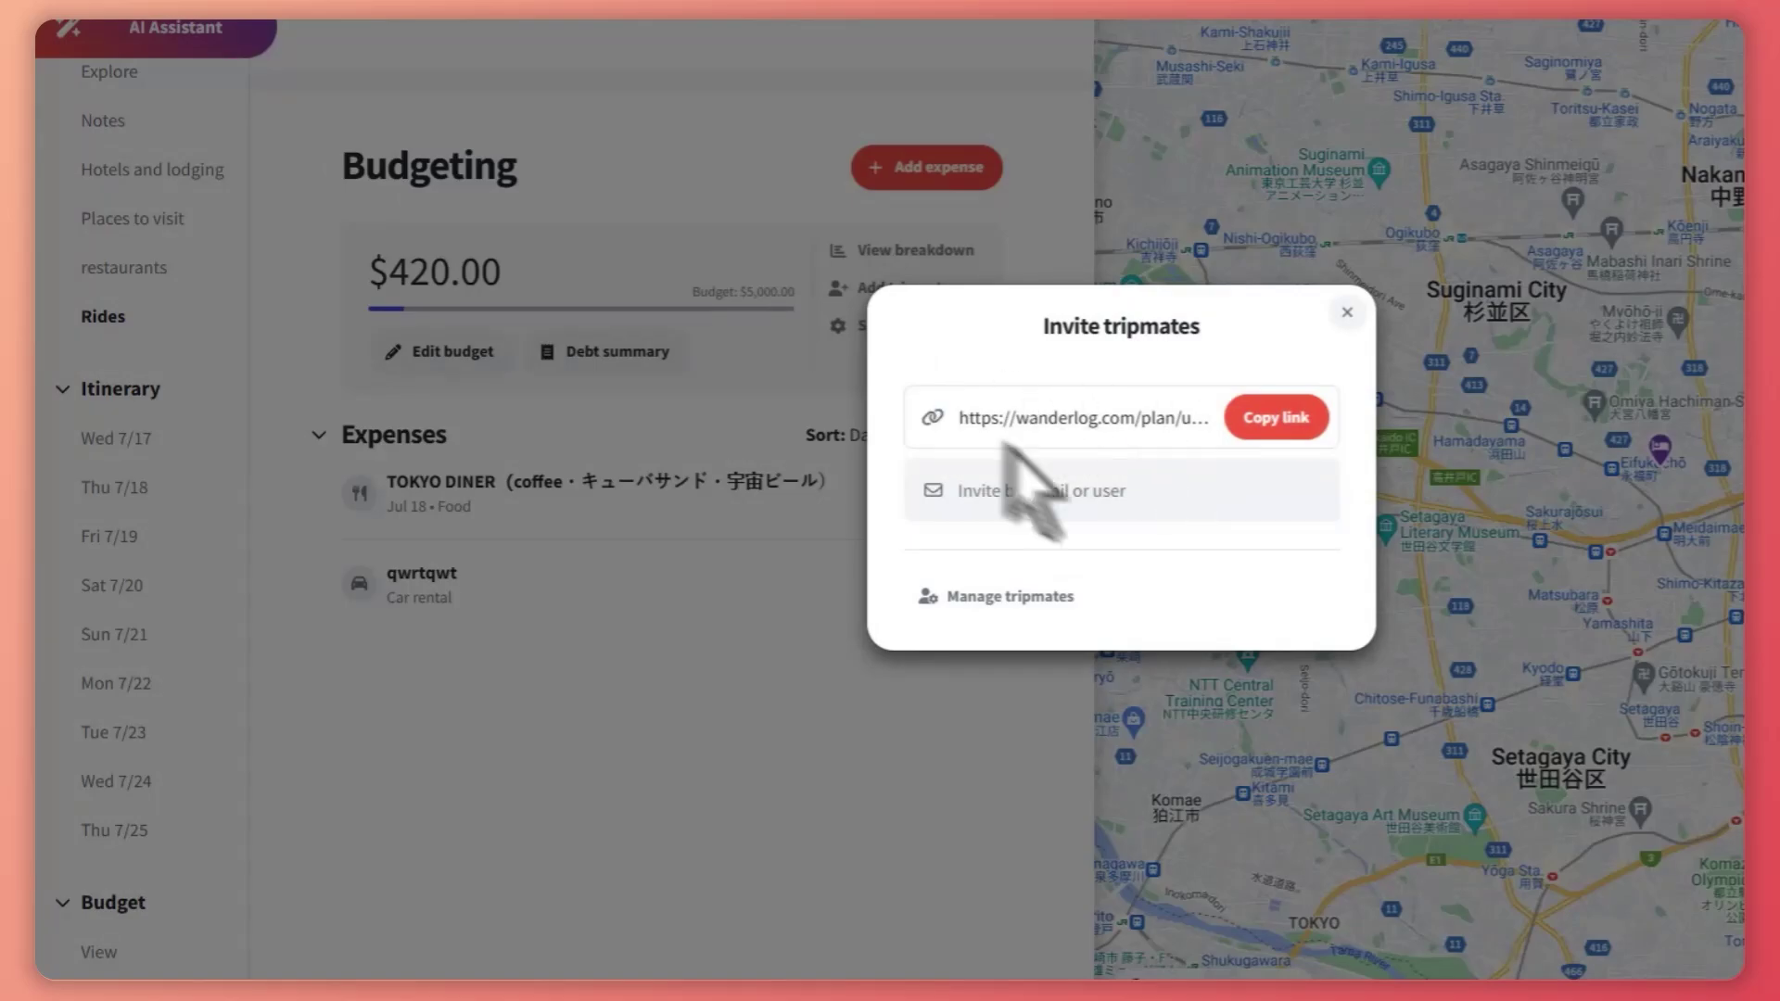
{"action": "left_click", "coordinate": [1346, 316]}
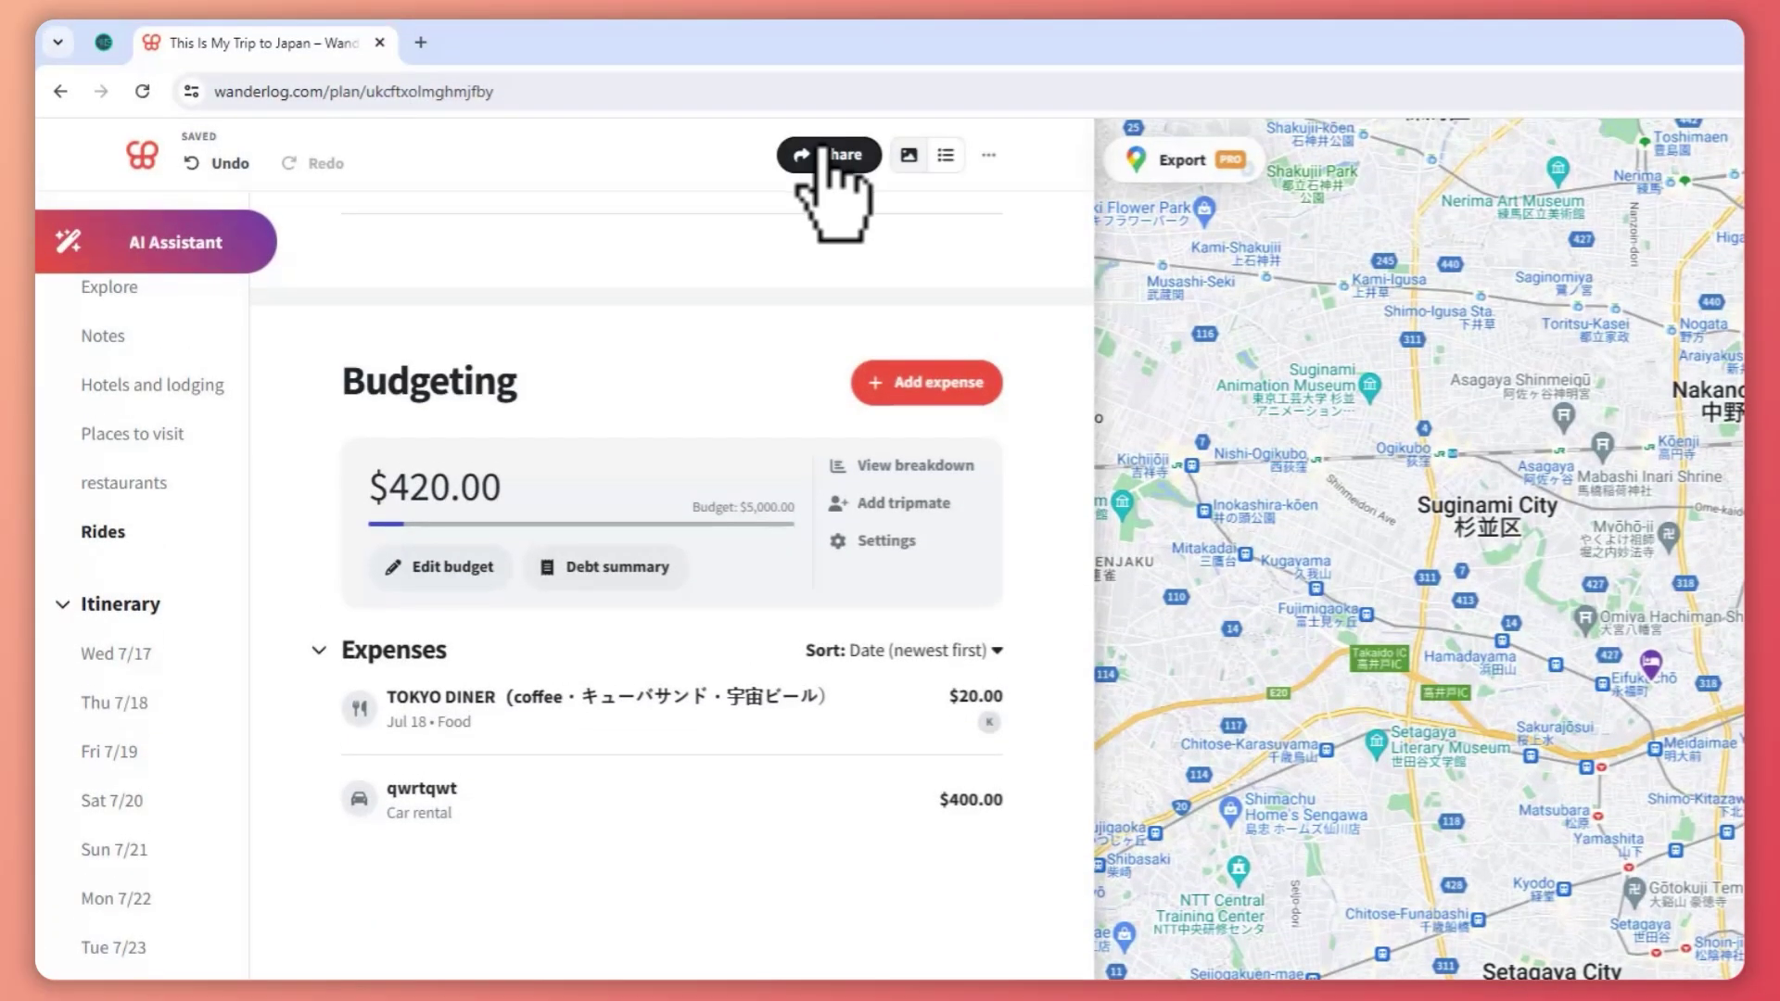
{"action": "left_click", "coordinate": [825, 156]}
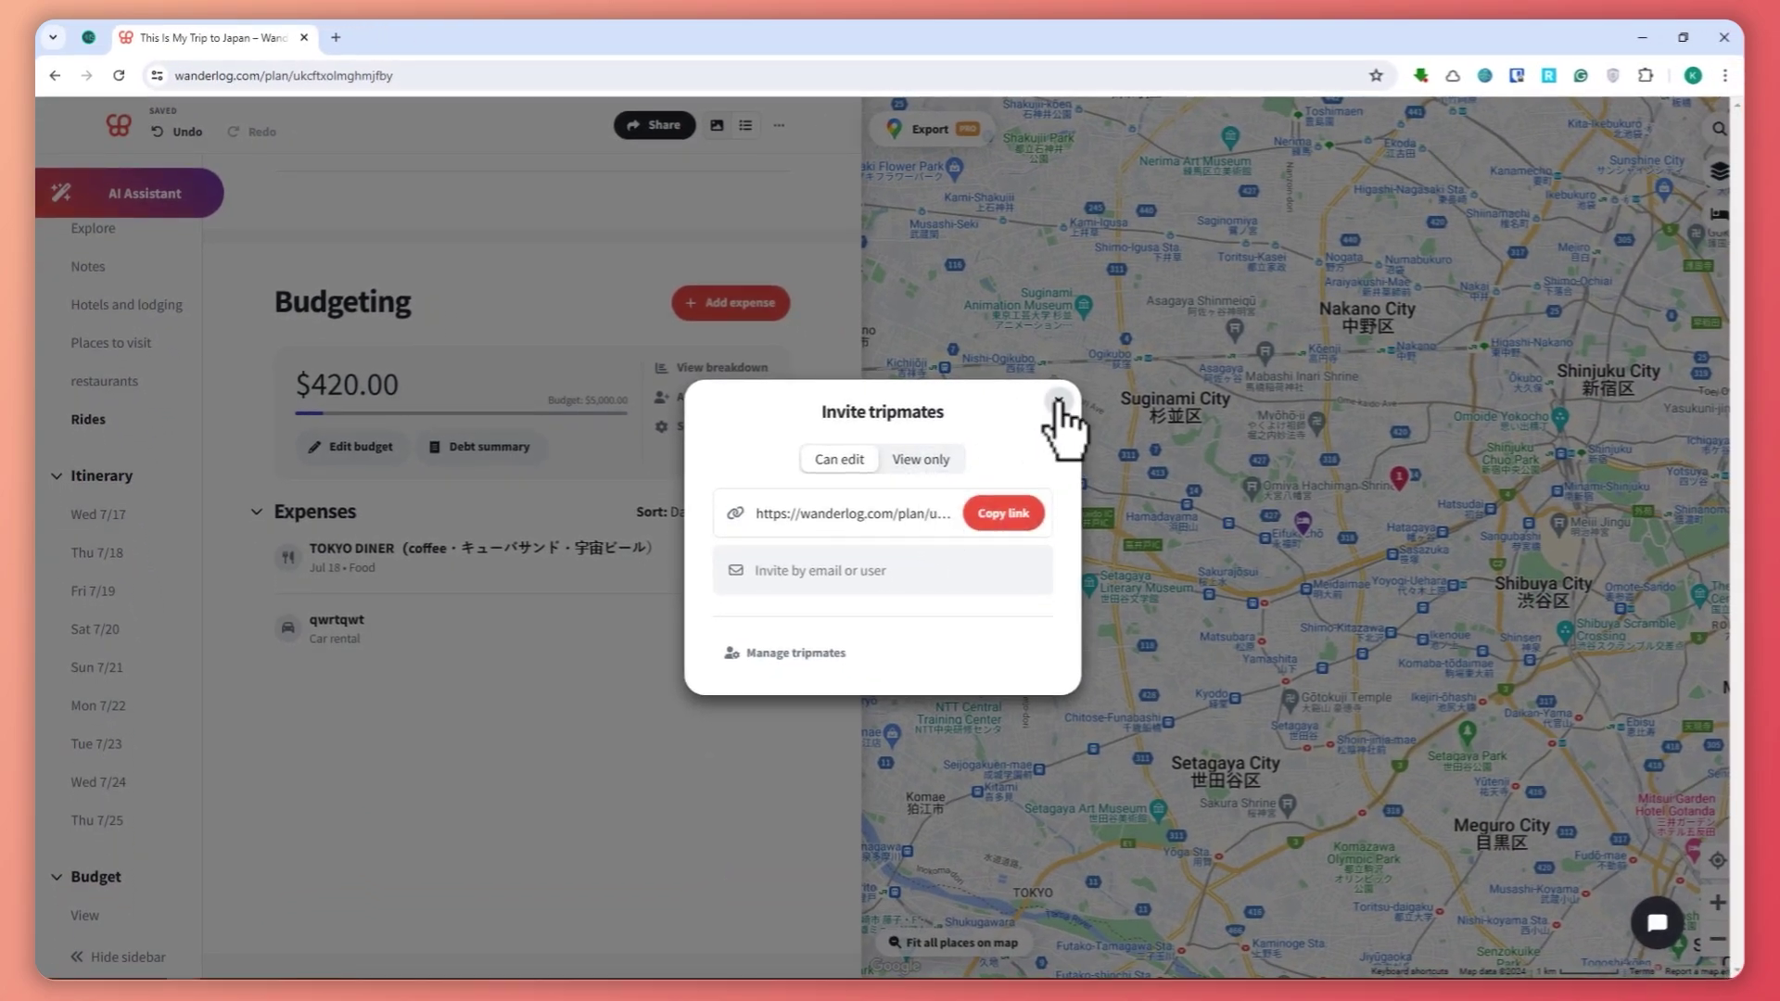
{"action": "left_click", "coordinate": [1058, 401]}
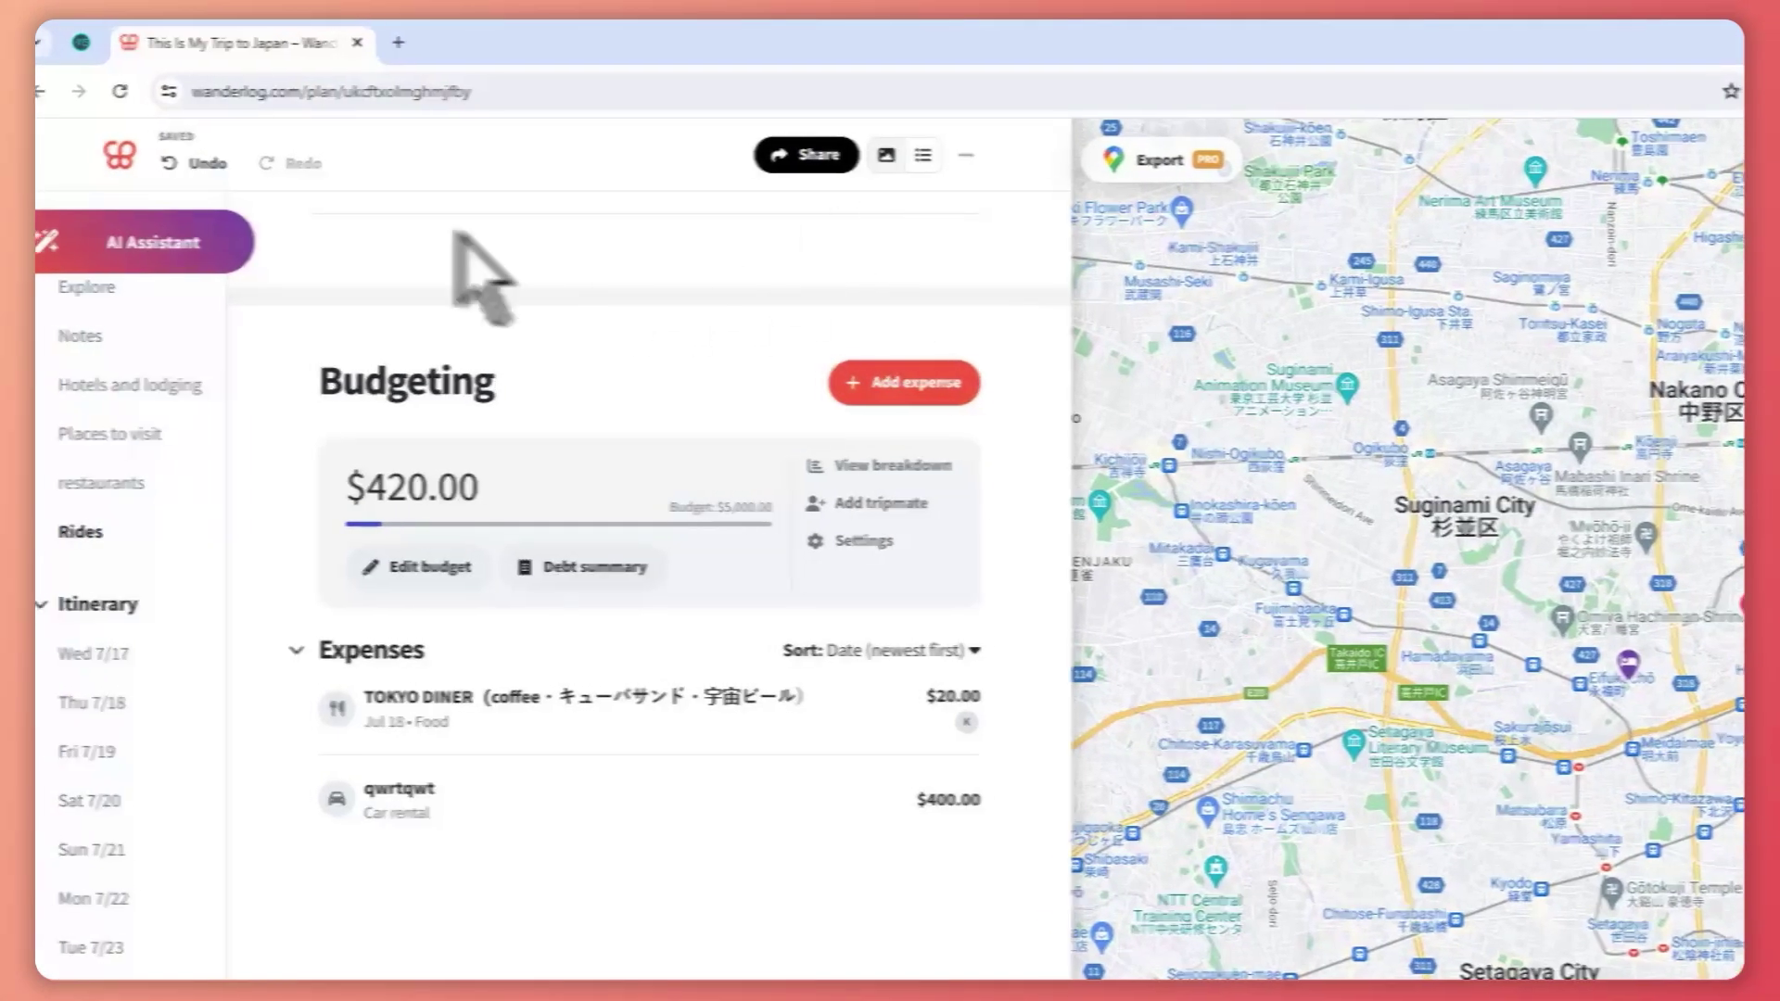
Undo the addition of the car rental expense, redo it and undo it again.
{"action": "scroll", "coordinate": [672, 556], "scroll_direction": "down", "scroll_amount": 2}
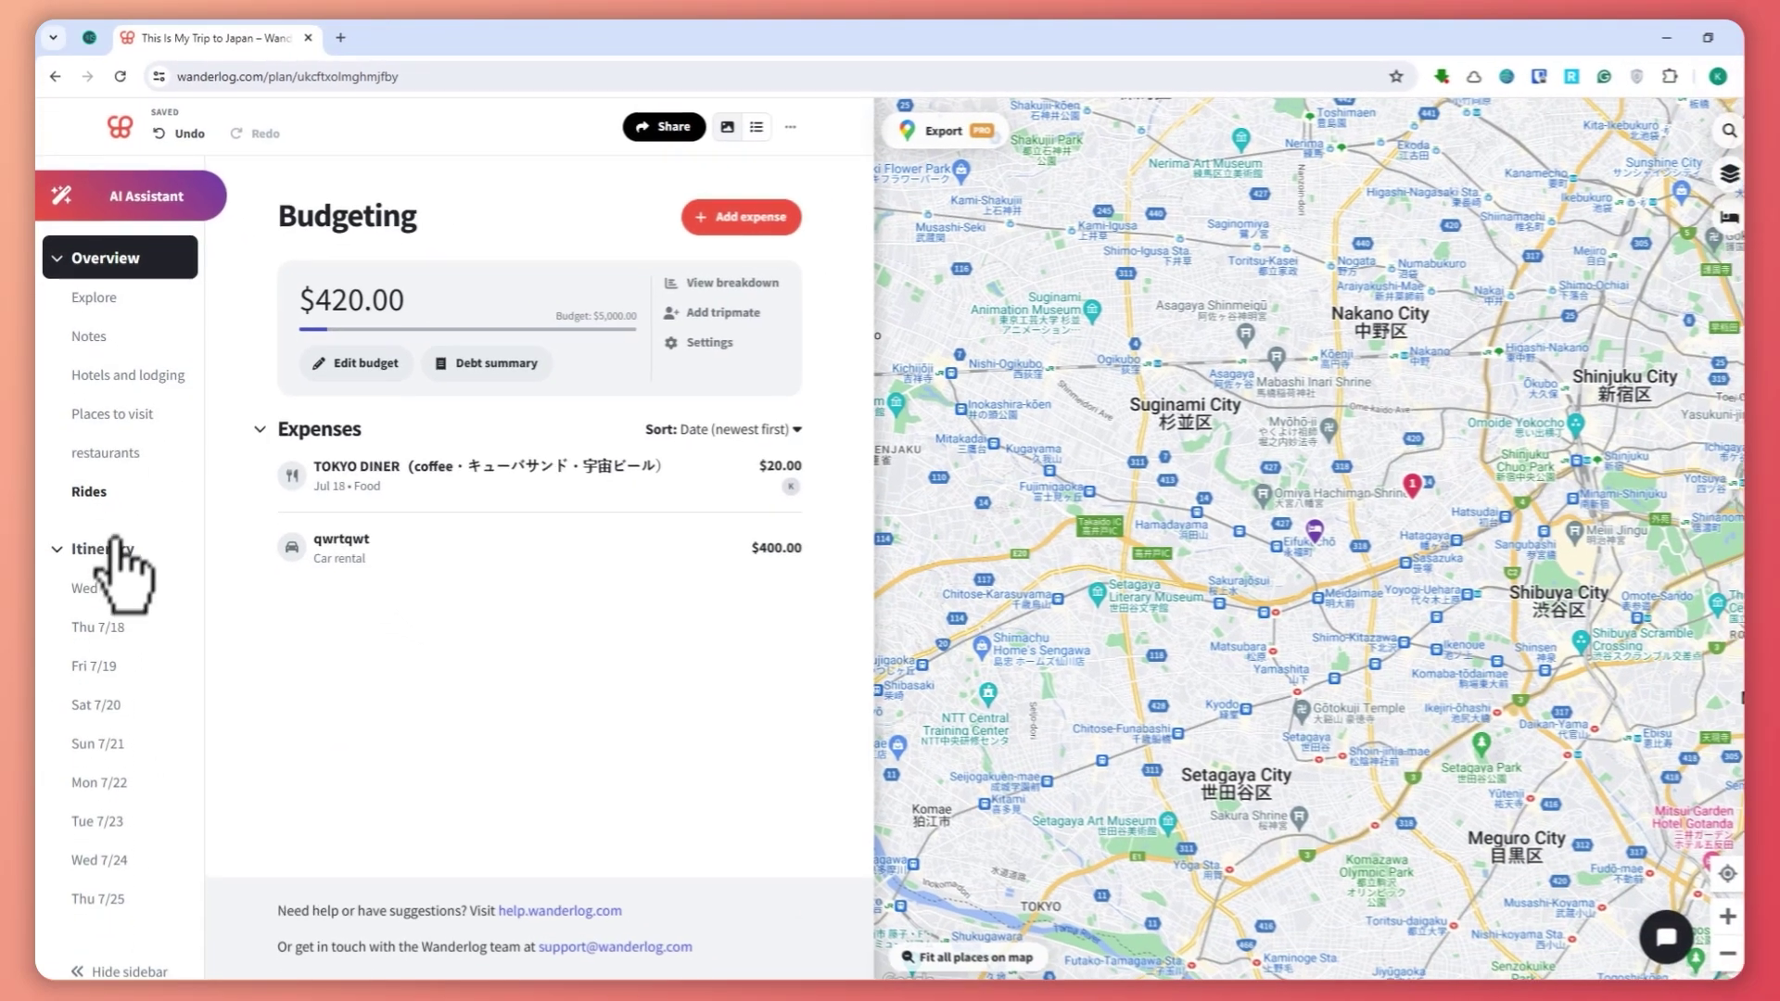
{"action": "left_click", "coordinate": [189, 133]}
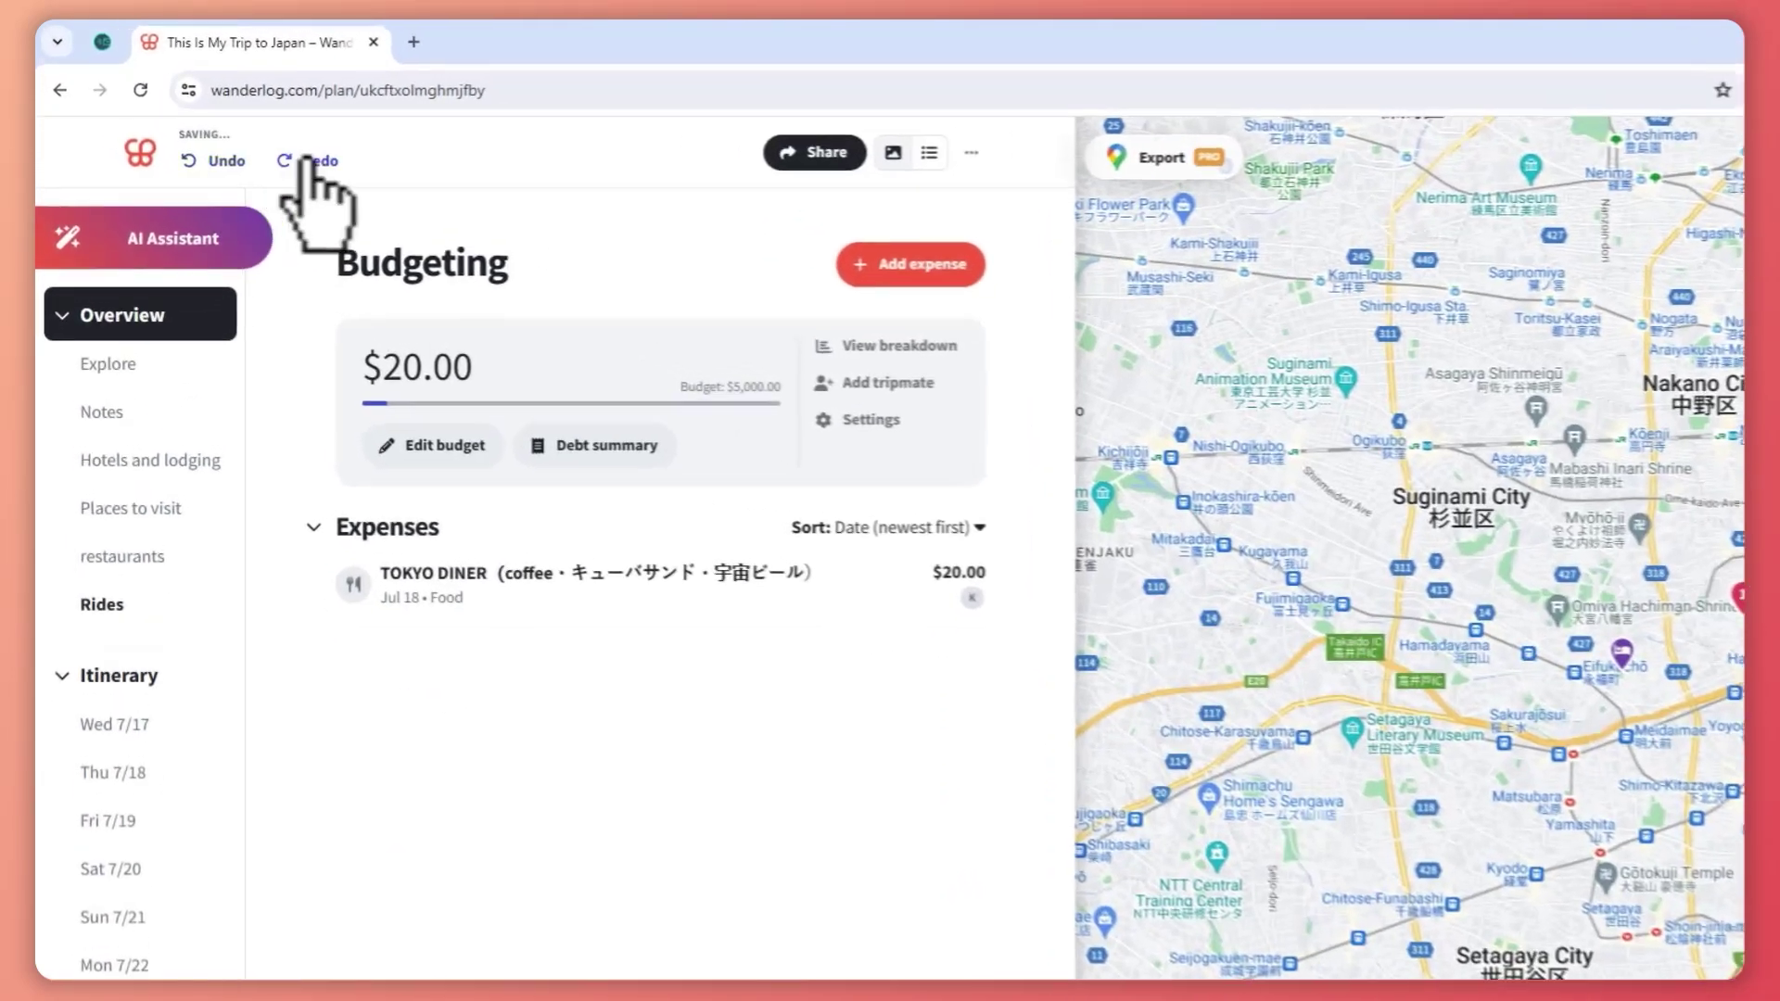
{"action": "left_click", "coordinate": [251, 132]}
{"action": "left_click", "coordinate": [238, 158]}
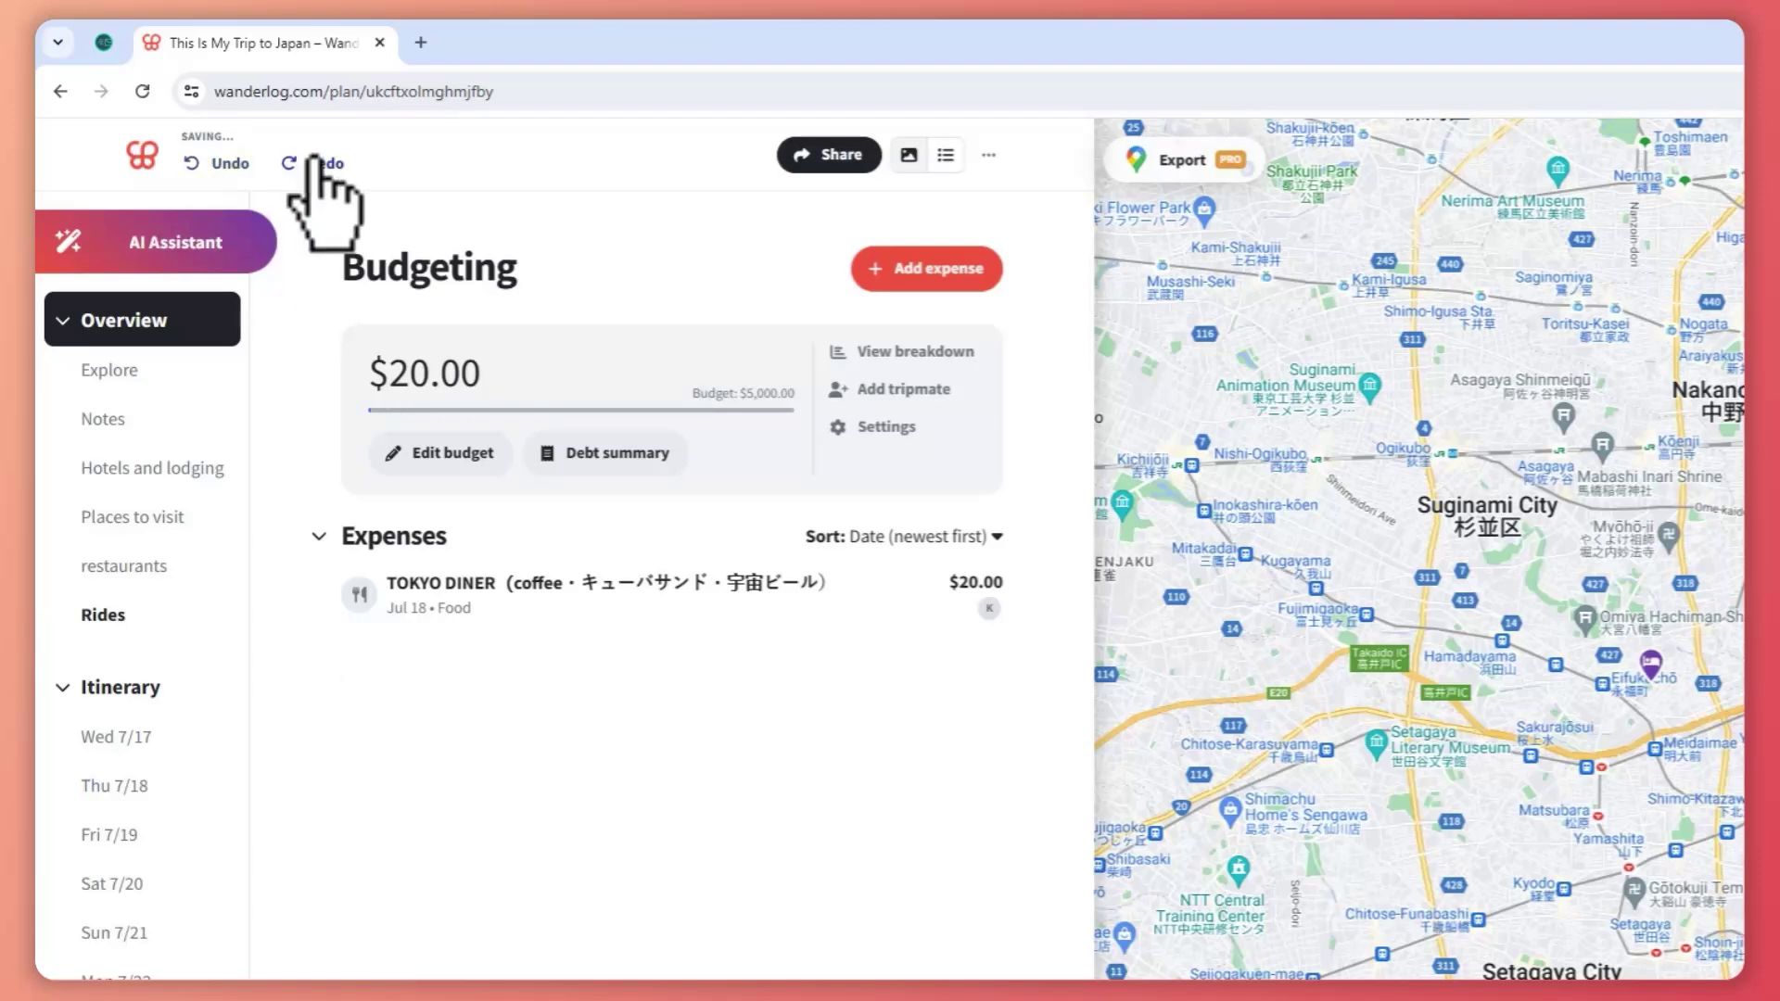